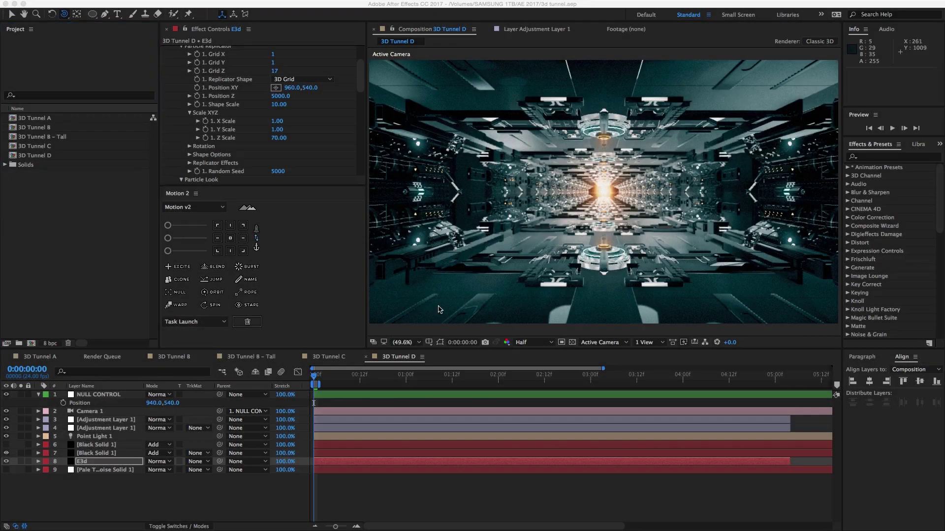
Create a 1920x1080, 25 fps, 10 s composition named '3d Tunnel New' containing a black solid.
key("ctrl+n")
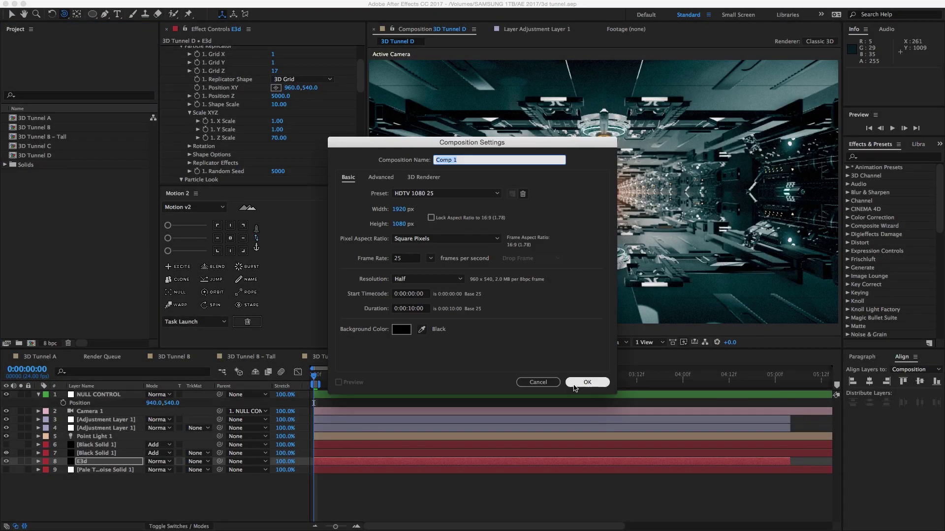
left_click(587, 385)
key("ctrl+y")
key("Return")
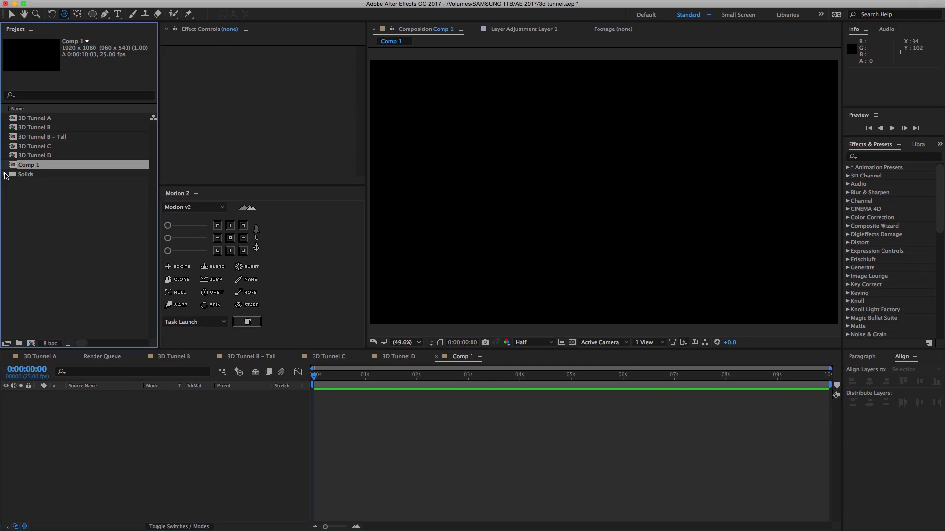
key("Return")
type("3d Tunnel")
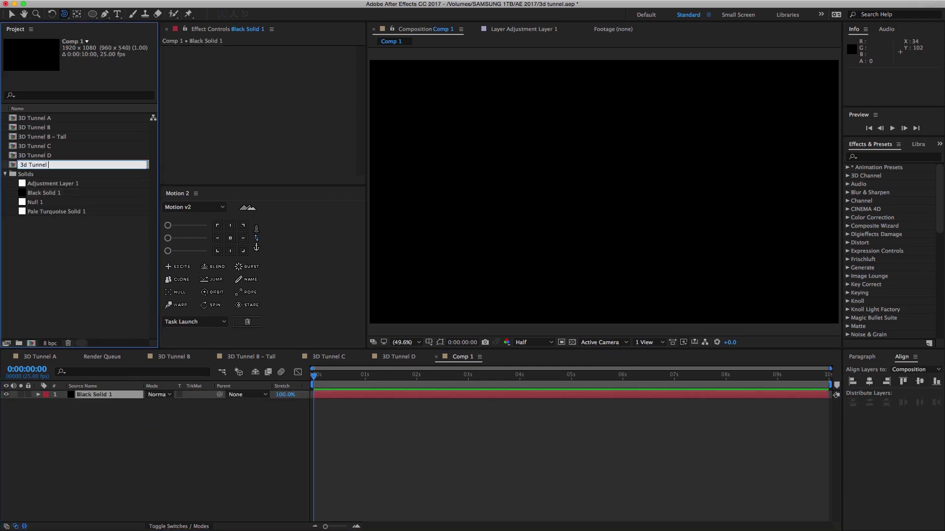
type("New")
key("Return")
Apply the Element effect to the black solid.
key("ctrl+5")
type("element")
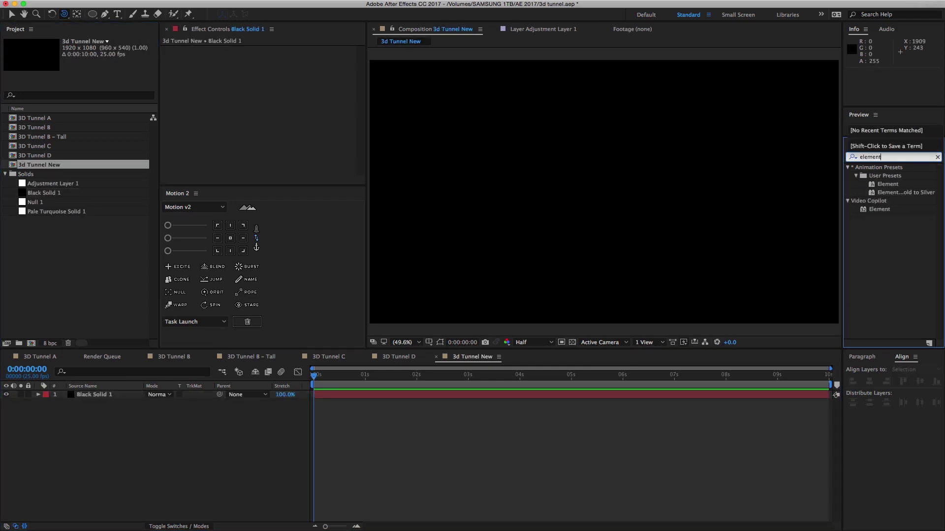
left_click_drag(879, 209, 541, 231)
Open Element's Scene Setup and browse Motion_Design_2's folders through to the Beams models.
left_click(229, 73)
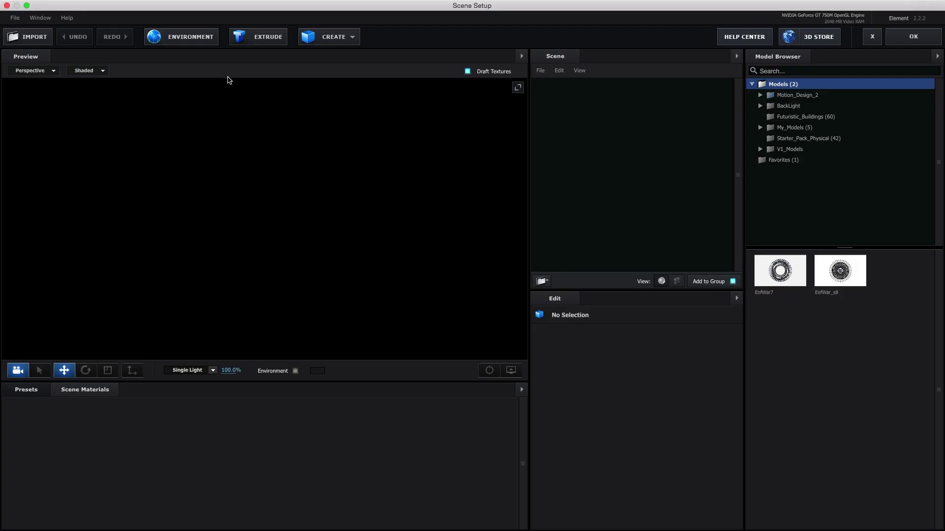
double_click(786, 97)
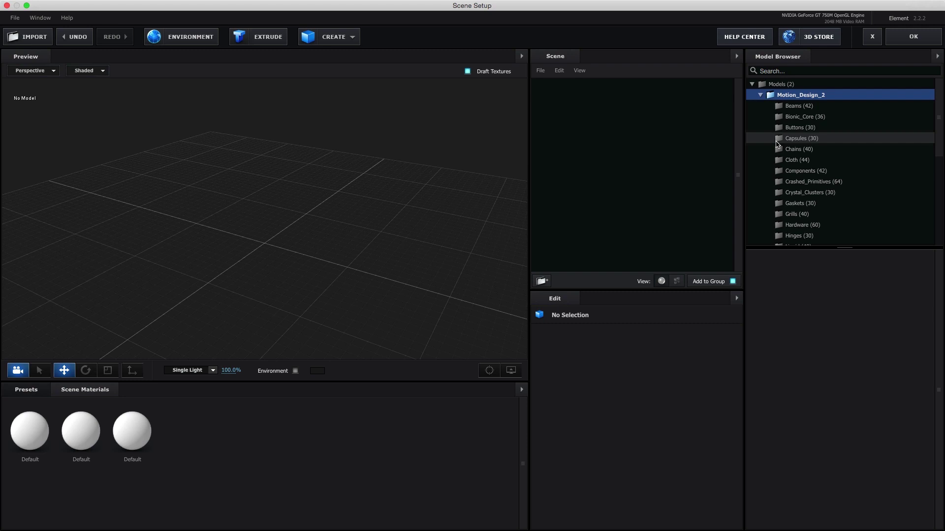
scroll(866, 197, "down", 5)
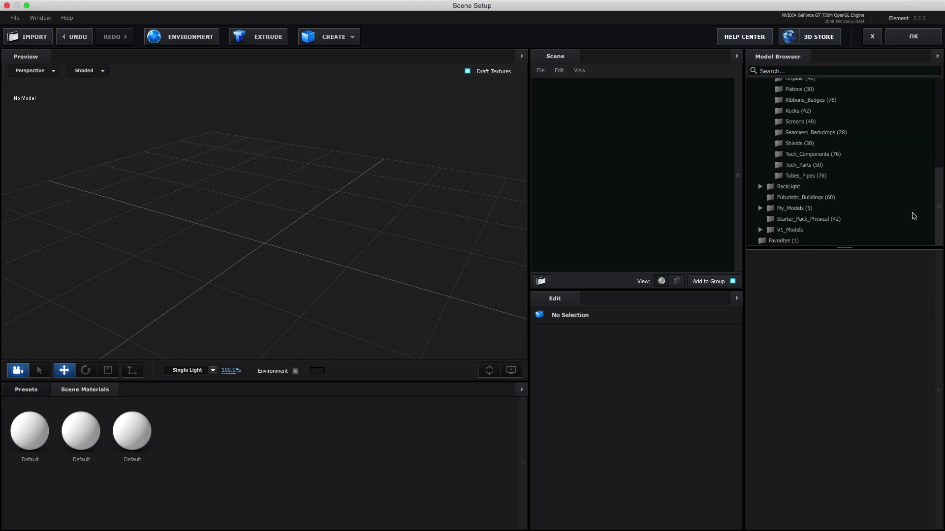
left_click(812, 154)
scroll(933, 320, "down", 5)
scroll(920, 295, "up", 8)
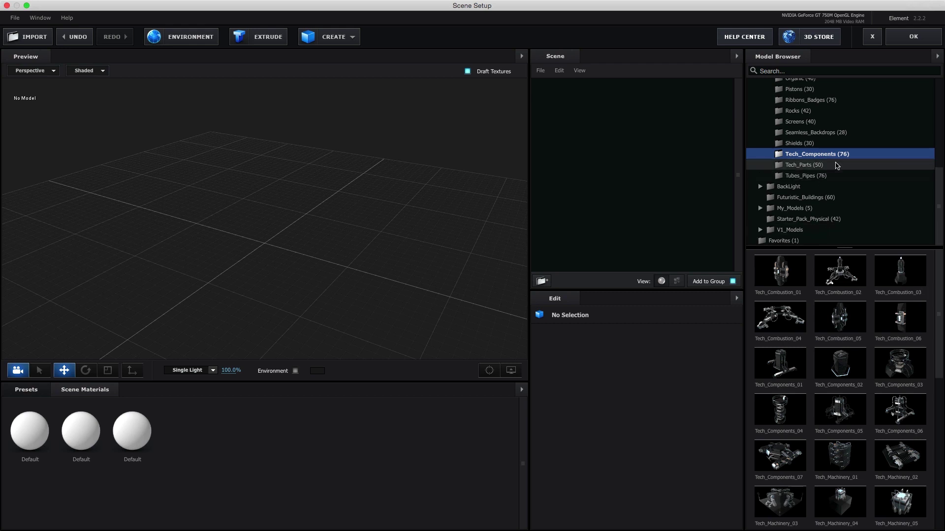
scroll(933, 142, "up", 4)
scroll(933, 136, "up", 3)
left_click(836, 133)
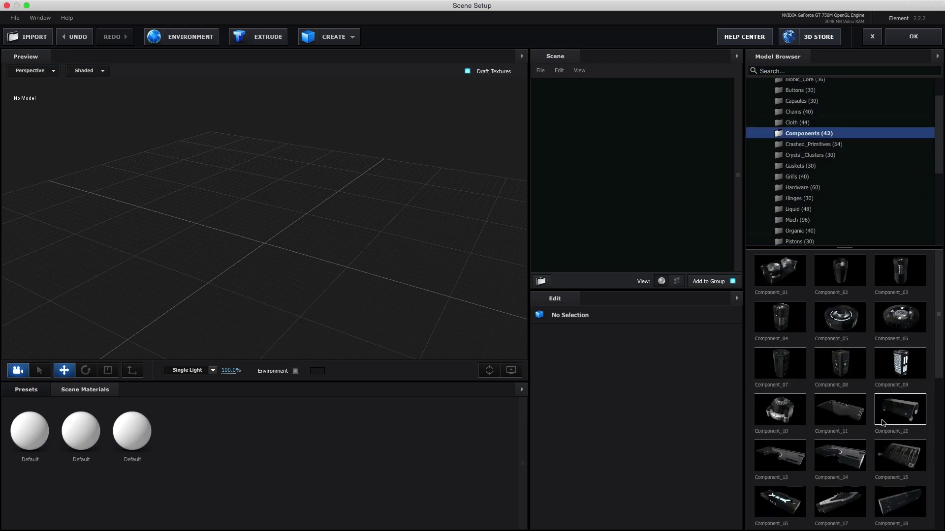
key("Up")
key("Up")
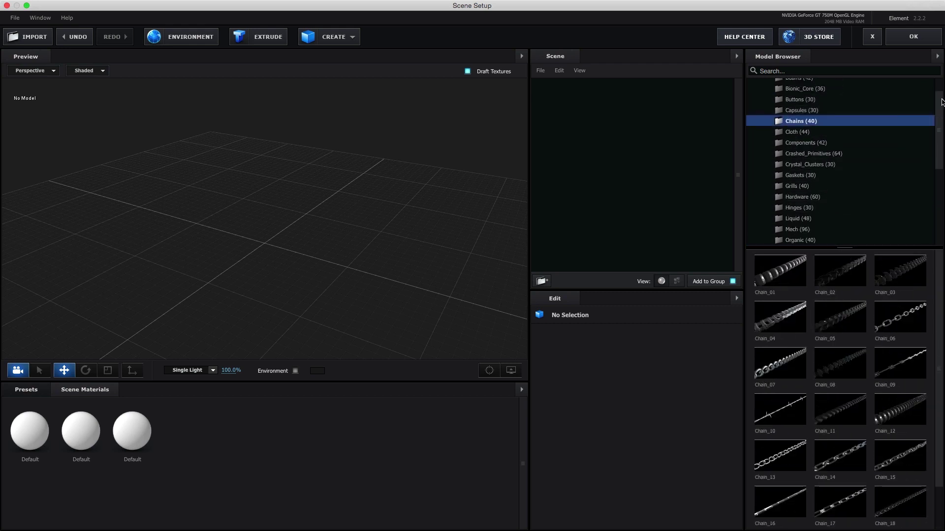
key("Up")
key("Up")
key("Up")
Add Beam_04 and mirror its group across the X axis.
left_click(792, 324)
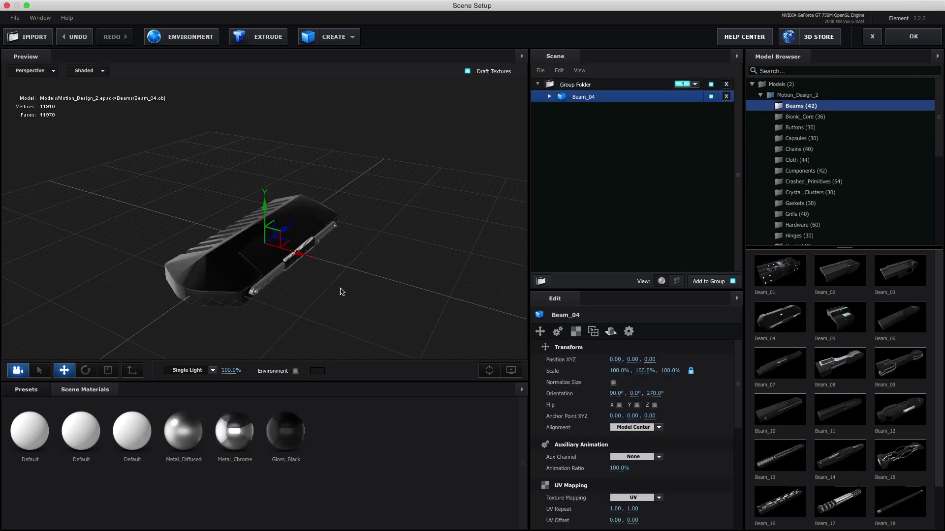
mouse_move(341, 295)
left_mouse_down()
mouse_move(275, 217)
mouse_move(386, 279)
mouse_move(290, 276)
left_mouse_up()
left_click(575, 84)
left_click(619, 360)
left_click(593, 97)
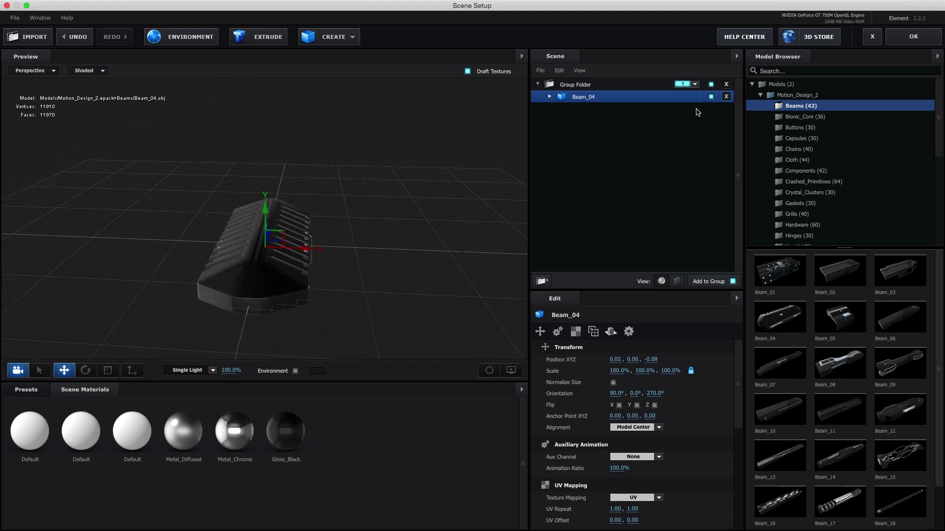
left_click_drag(278, 314, 420, 290)
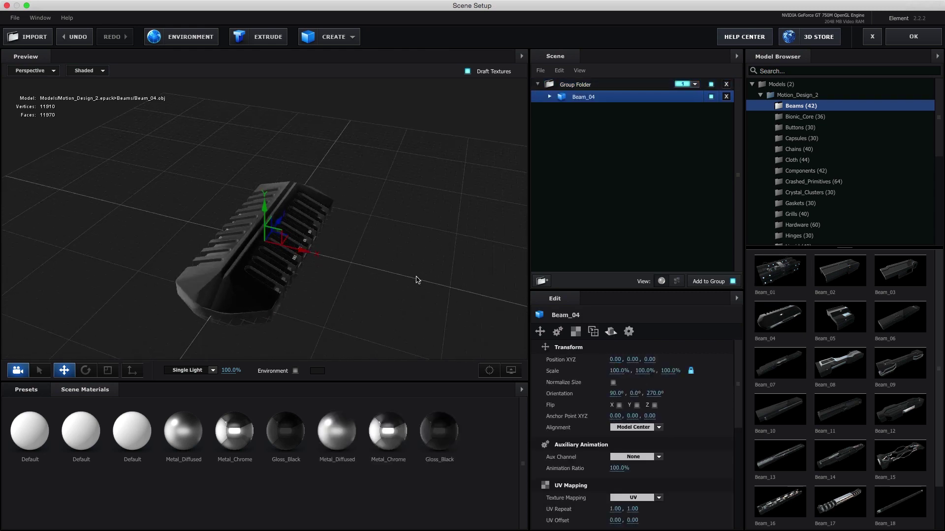
Replace Beam_04 with Beam_06, slid to the right along X.
left_click(726, 96)
left_click(900, 318)
mouse_move(408, 256)
left_mouse_down()
mouse_move(694, 389)
mouse_move(675, 399)
left_mouse_up()
mouse_move(272, 261)
left_mouse_down()
mouse_move(318, 275)
mouse_move(419, 226)
mouse_move(90, 193)
mouse_move(211, 257)
left_mouse_up()
Add Beam_02 rotated 90° on Z, moved left and raised slightly.
left_click_drag(840, 271, 549, 253)
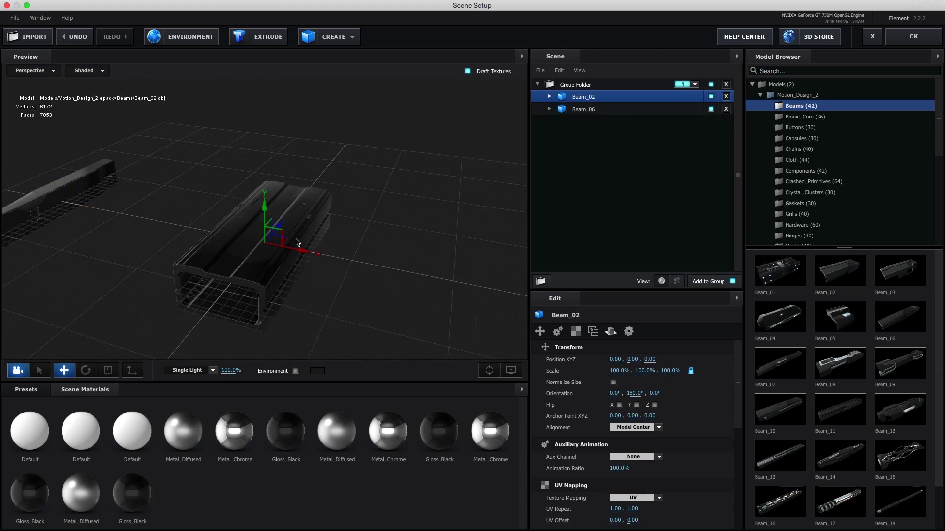
left_click_drag(654, 394, 657, 393)
type("90")
key("Return")
left_click_drag(291, 248, 63, 210)
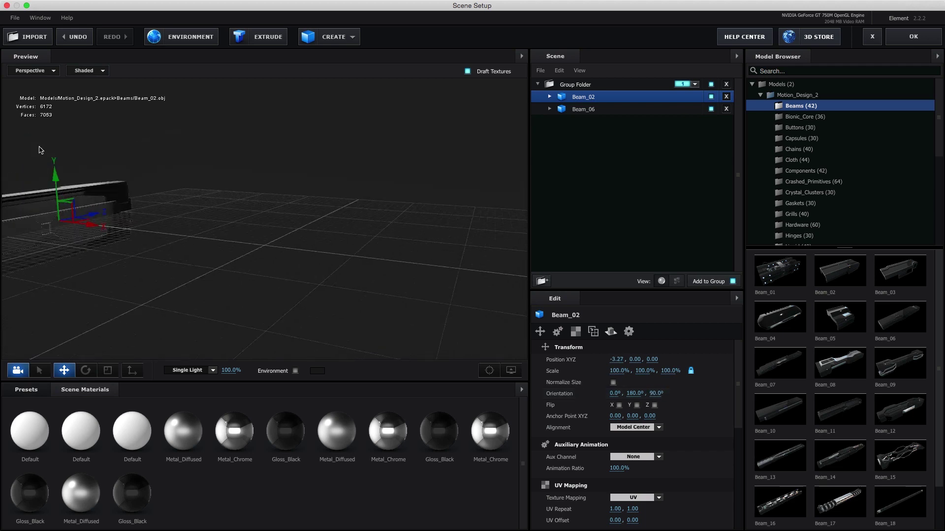
left_click_drag(40, 150, 58, 125)
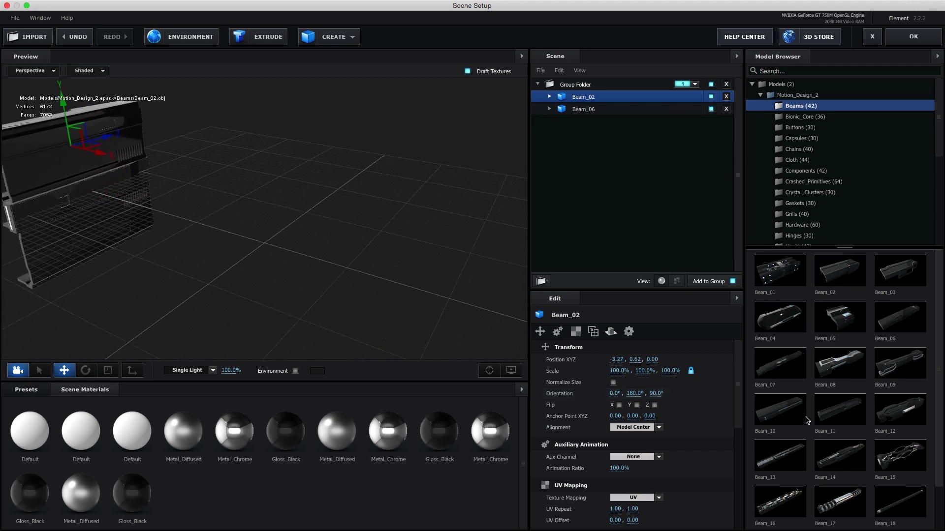
Add Beam_20 and position it in the scene.
scroll(927, 338, "down", 1)
left_click(840, 499)
mouse_move(290, 249)
left_mouse_down()
mouse_move(110, 204)
mouse_move(183, 114)
left_mouse_up()
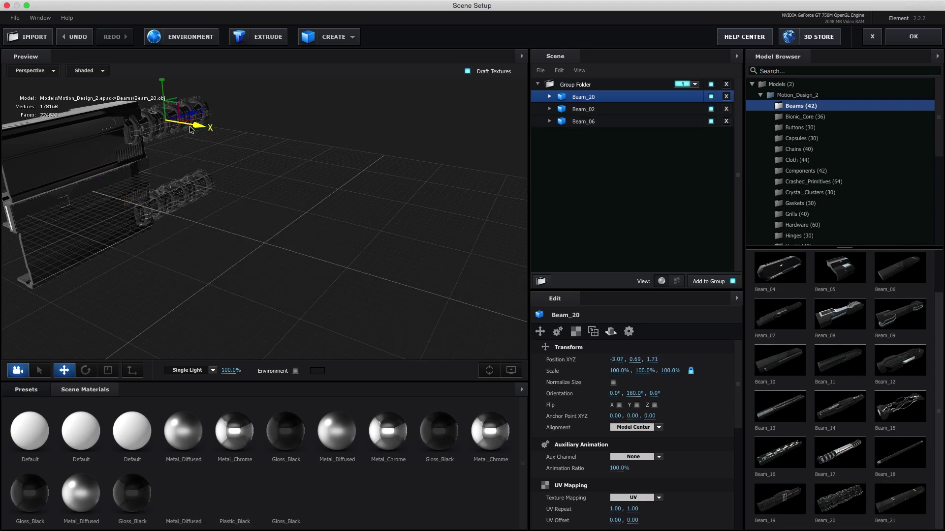
left_click(682, 109)
Duplicate Beam_02 and move the copy forward along Z.
right_click(683, 113)
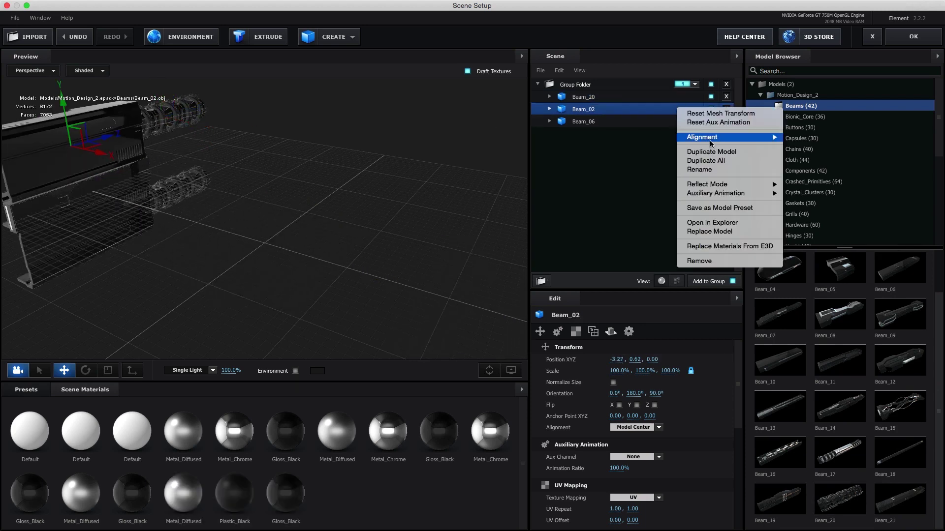
left_click(694, 156)
left_click_drag(178, 128, 219, 118)
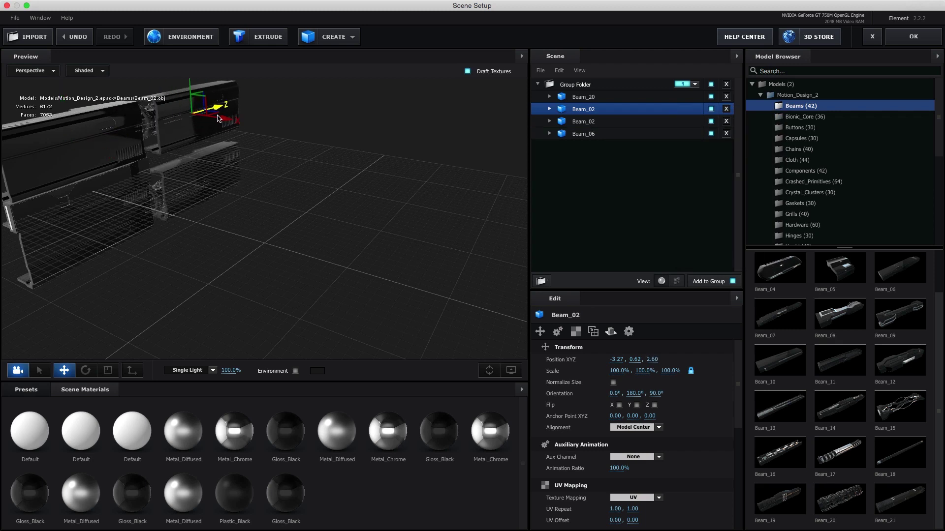
left_click(594, 122, "shift")
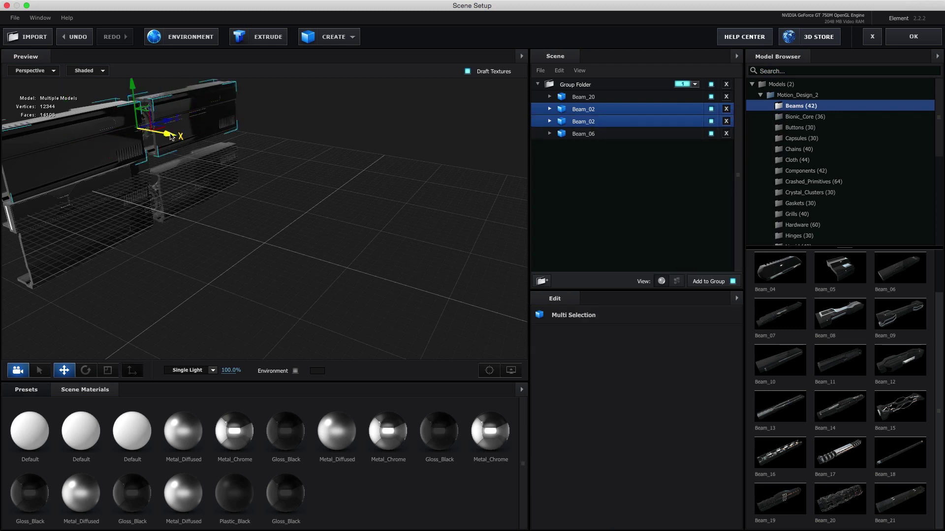
left_click_drag(206, 237, 141, 274)
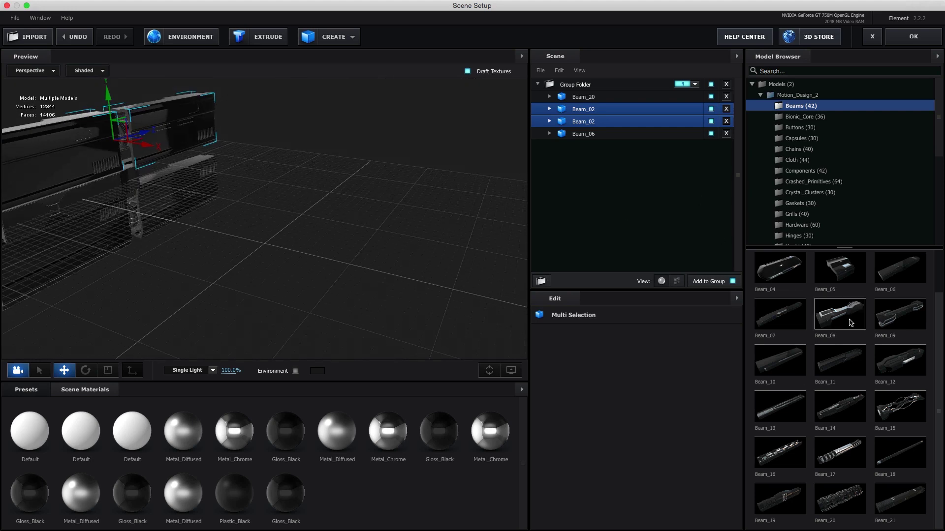
Add Beam_21 stood upright at 90° and moved left beside the Beam_02 pair.
double_click(907, 496)
mouse_move(635, 393)
left_mouse_down()
mouse_move(660, 391)
mouse_move(616, 397)
left_mouse_up()
type("0")
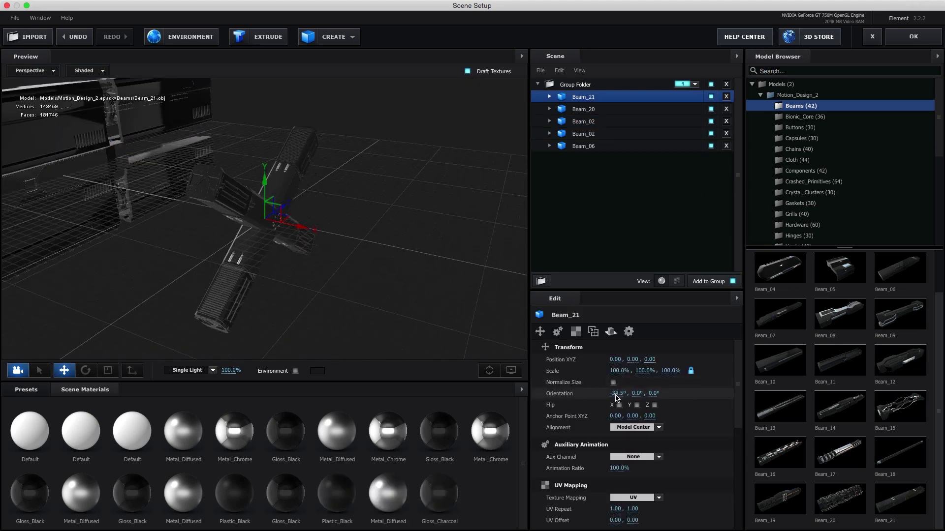
type("0")
key("Return")
mouse_move(276, 219)
left_mouse_down()
mouse_move(113, 187)
mouse_move(179, 283)
mouse_move(118, 123)
left_mouse_up()
left_click(116, 120)
left_click(114, 118, "shift")
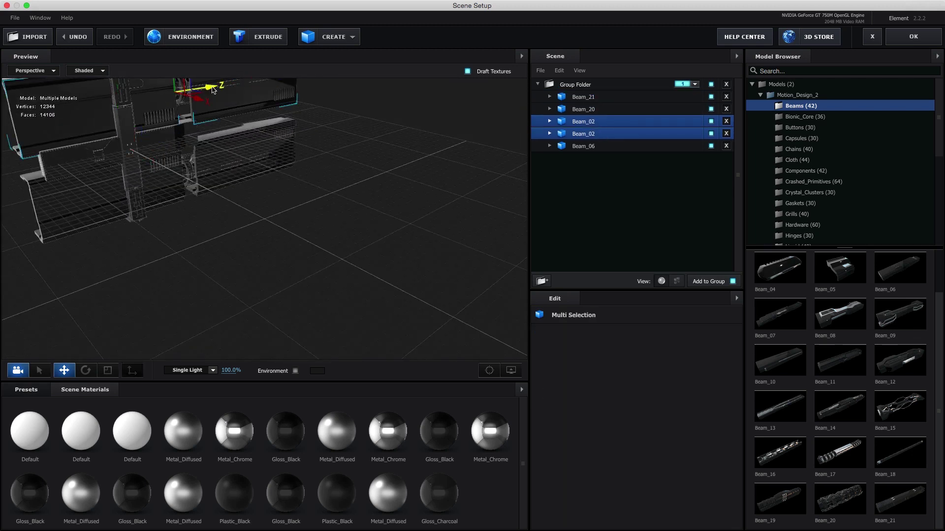
Make Beam_20 thinner, stretch it lengthwise and slide it along Z.
left_click(606, 111)
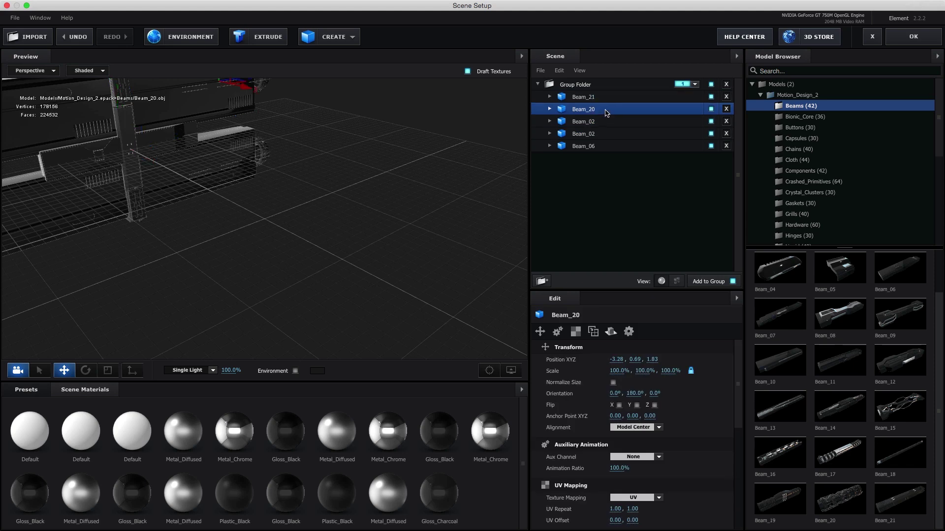
left_click_drag(251, 174, 236, 148)
mouse_move(618, 371)
left_mouse_down()
mouse_move(611, 377)
mouse_move(659, 370)
left_mouse_up()
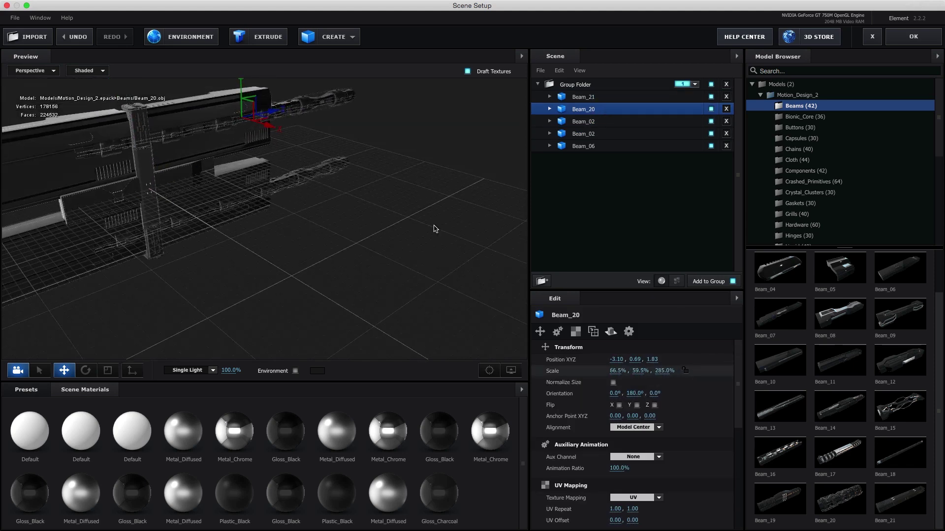
mouse_move(184, 141)
left_mouse_down()
mouse_move(229, 242)
mouse_move(274, 147)
left_mouse_up()
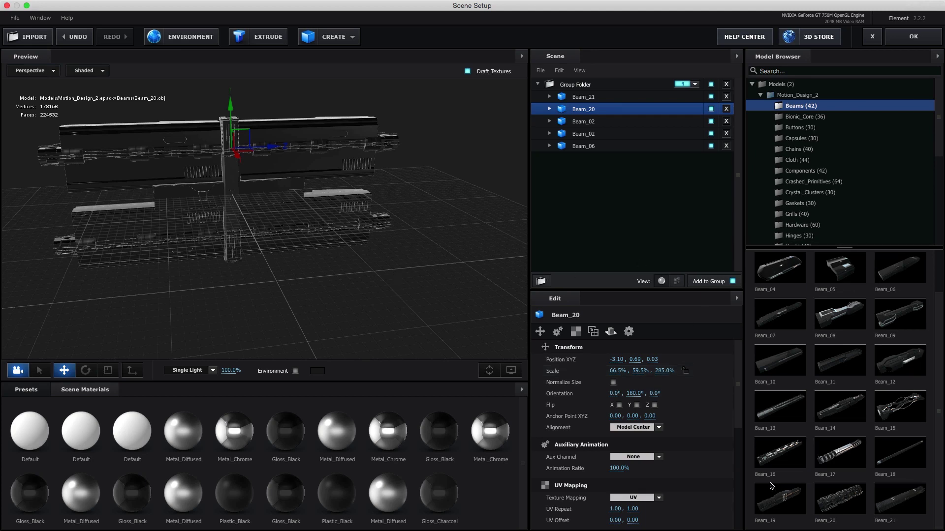
Add Beam_10 rotated 90° on Z, placed left and forward along Z.
left_click_drag(774, 374, 280, 262)
left_click_drag(654, 393, 656, 398)
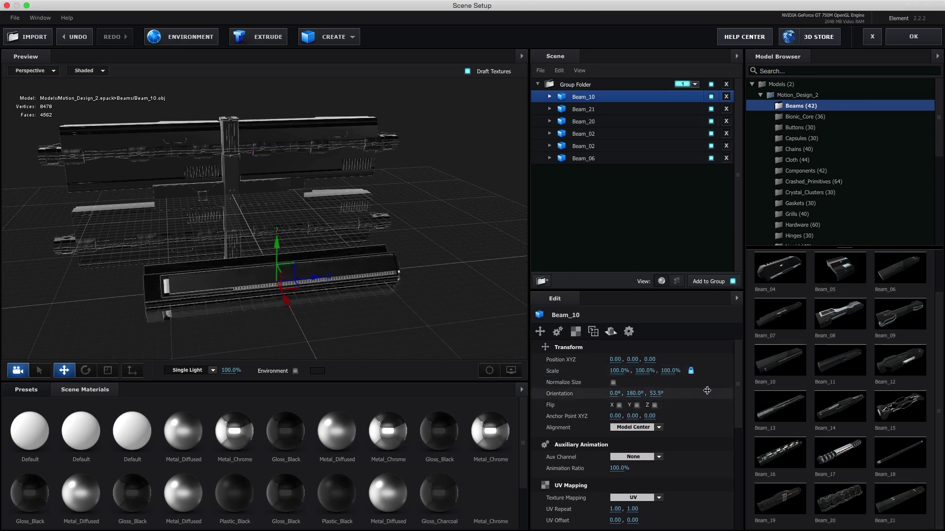
key("Return")
left_click_drag(315, 276, 155, 205)
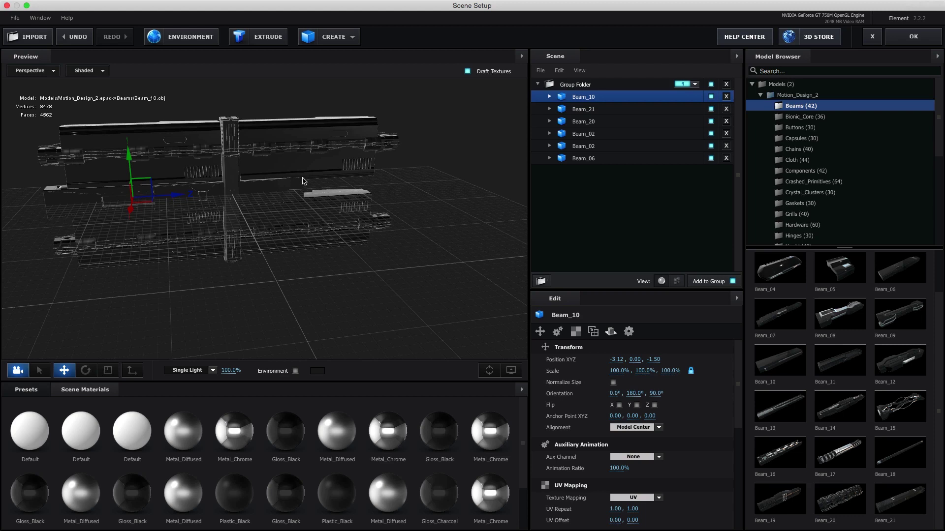
left_click_drag(186, 197, 637, 300)
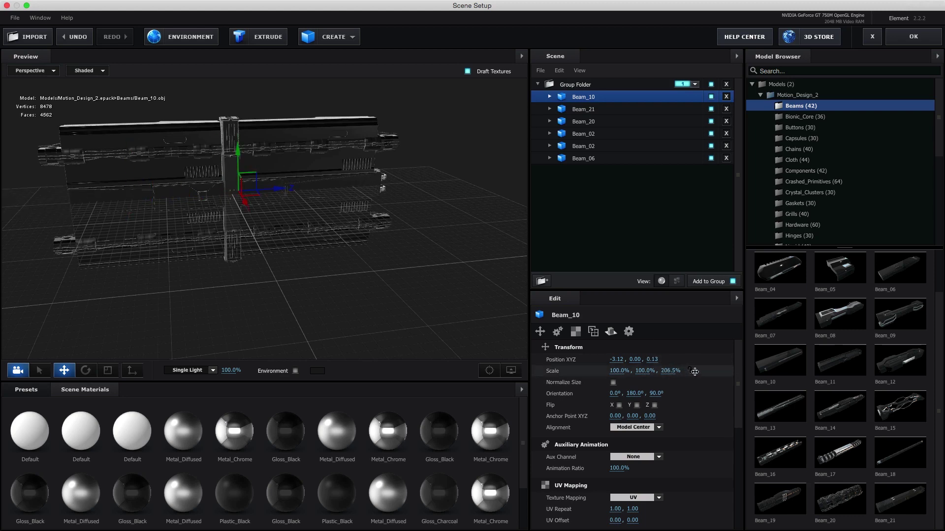
left_click_drag(210, 284, 270, 275)
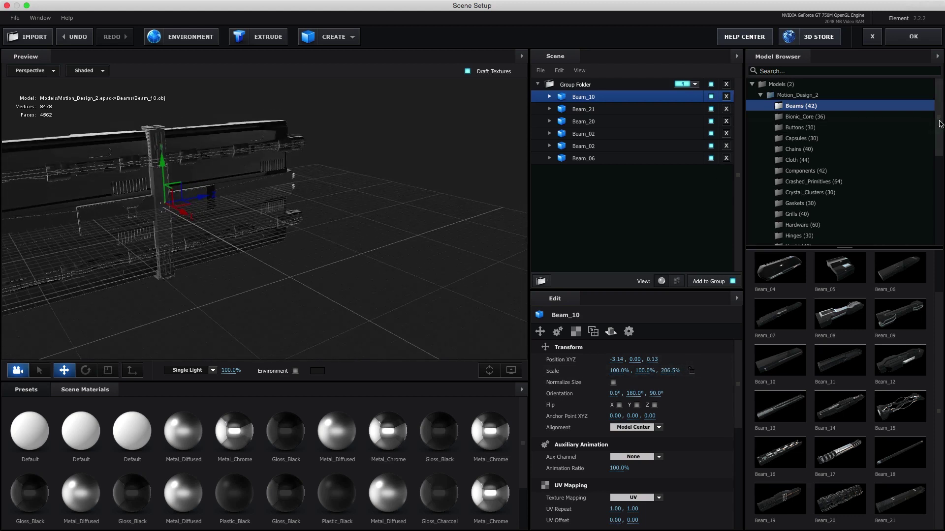
Drag Tech_Part_01 from the Tech_Parts collection into the scene.
left_click_drag(940, 123, 940, 207)
left_click(807, 174)
left_click_drag(779, 270, 517, 352)
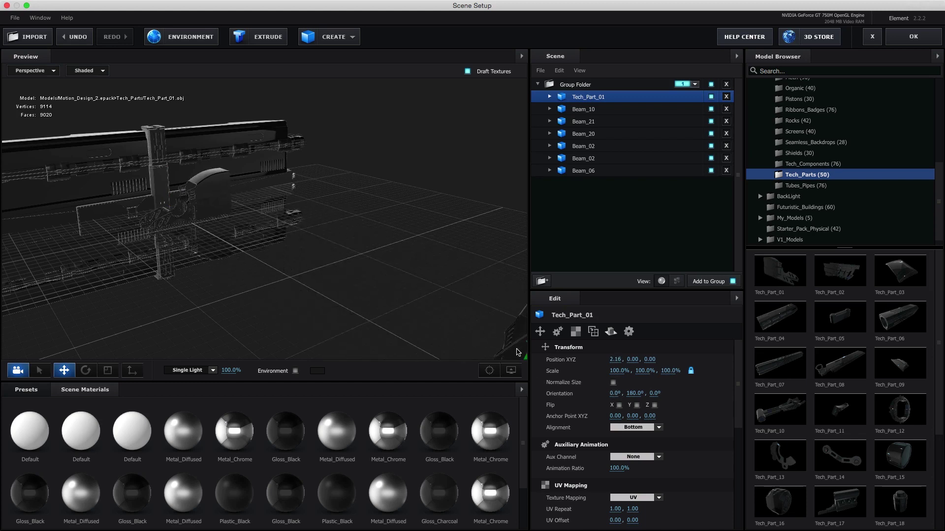
Place Tech_Part_01 at 40% beside the beams and add Tech_Part_06 at -3.05, -1.09, 1.91.
mouse_move(518, 352)
left_mouse_down()
mouse_move(218, 216)
mouse_move(229, 224)
left_mouse_up()
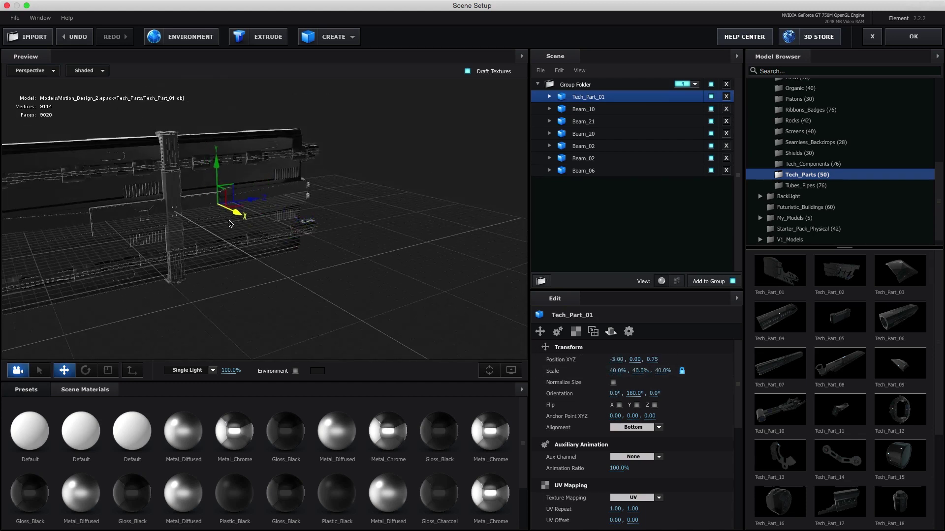
left_click_drag(305, 193, 336, 271)
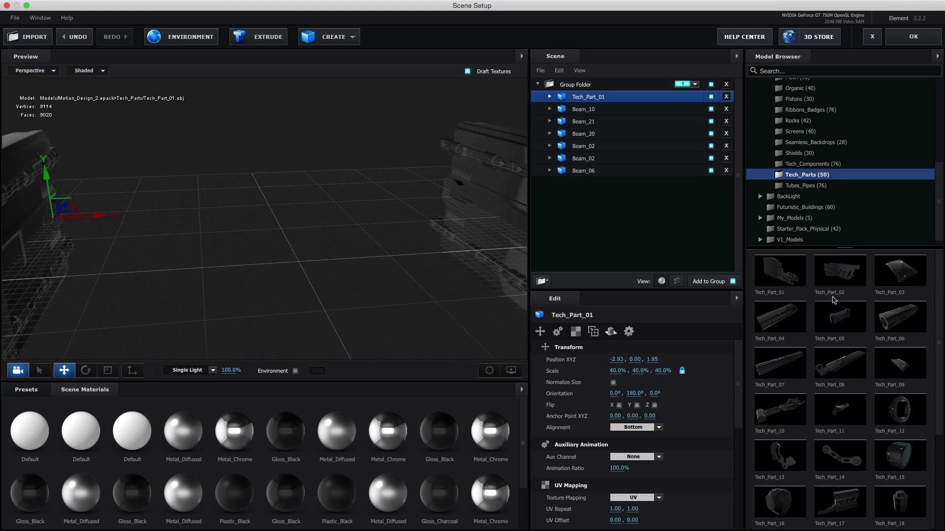
left_click_drag(884, 330, 295, 231)
left_click_drag(315, 266, 80, 251)
mouse_move(56, 209)
left_mouse_down()
mouse_move(75, 256)
mouse_move(76, 293)
mouse_move(172, 267)
left_mouse_up()
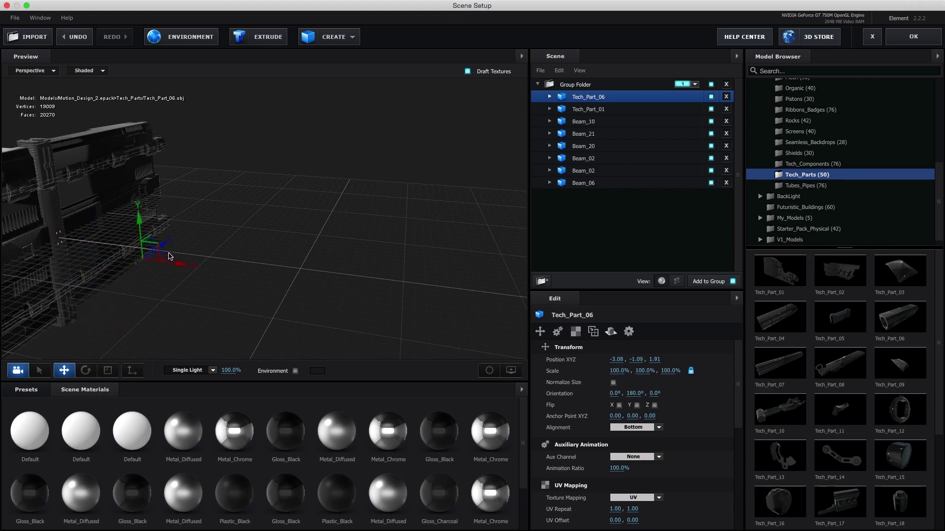
Browse the Pistons and Organic model sets, then return to the Beams (42) collection.
left_click(812, 164)
left_click(827, 143)
left_click(838, 110)
scroll(838, 123, "up", 2)
left_click(841, 145)
left_click(842, 134)
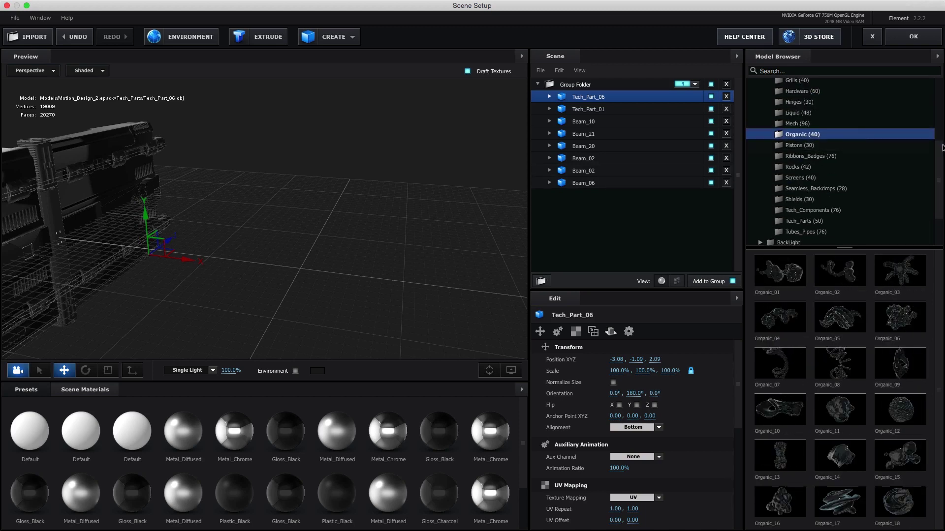
scroll(868, 154, "up", 2)
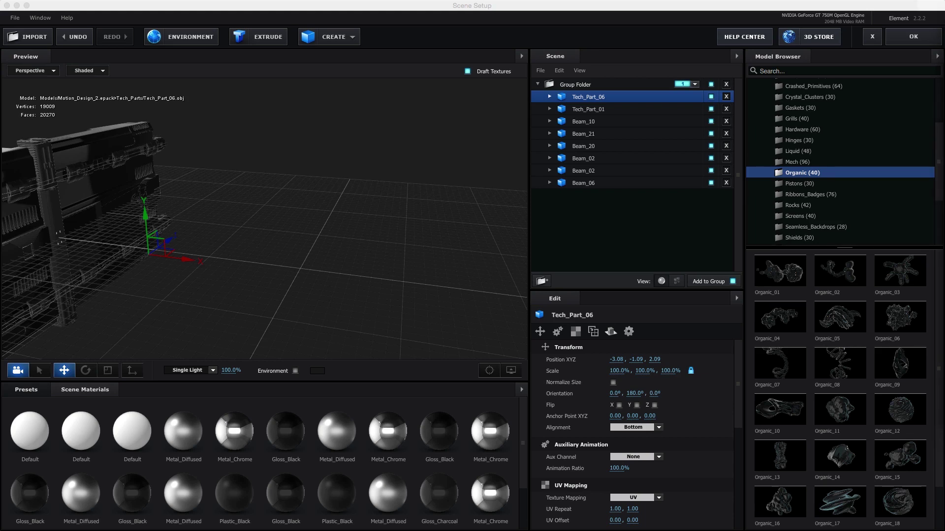
scroll(836, 162, "up", 10)
left_click(800, 106)
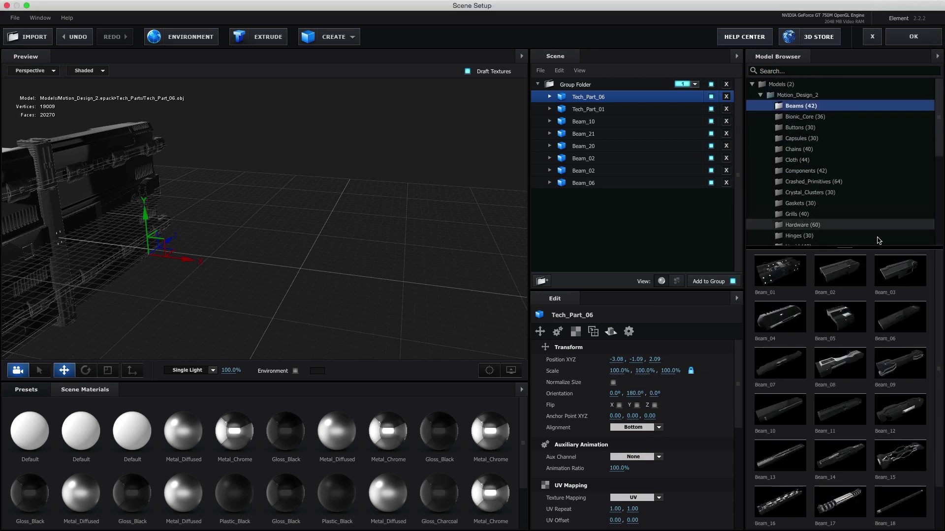
Add Beam_02 scaled to 53%, shifted left and lowered along Y.
left_click(856, 282)
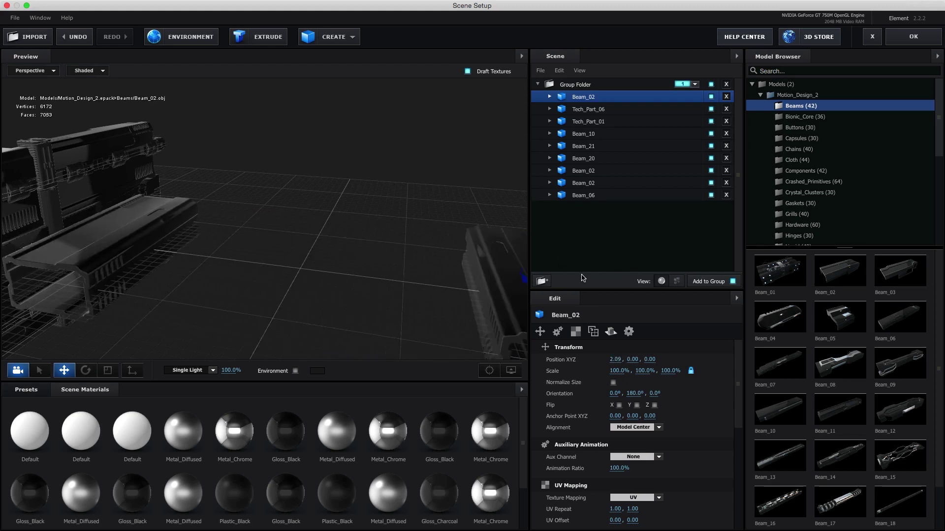
mouse_move(615, 359)
left_mouse_down()
mouse_move(591, 360)
mouse_move(625, 372)
left_mouse_up()
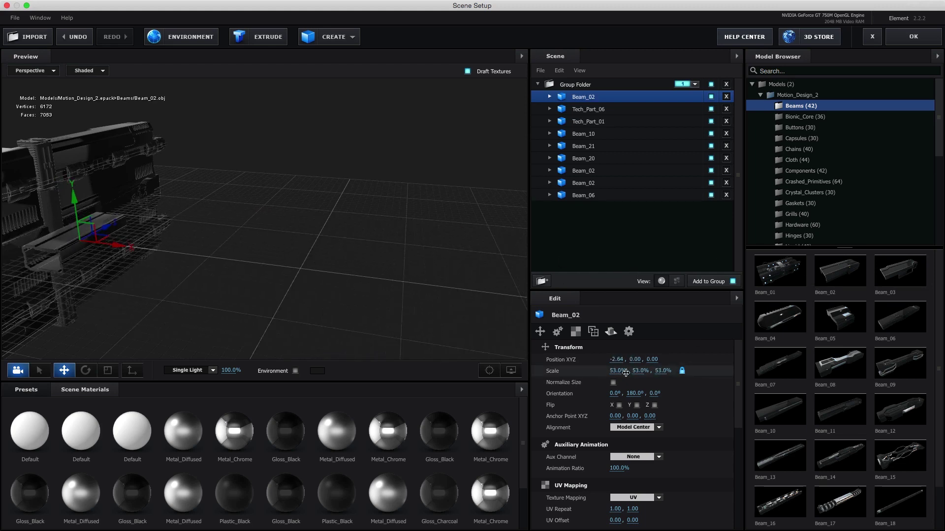
mouse_move(76, 216)
left_mouse_down()
mouse_move(81, 288)
mouse_move(127, 256)
mouse_move(236, 217)
left_mouse_up()
left_click(511, 371)
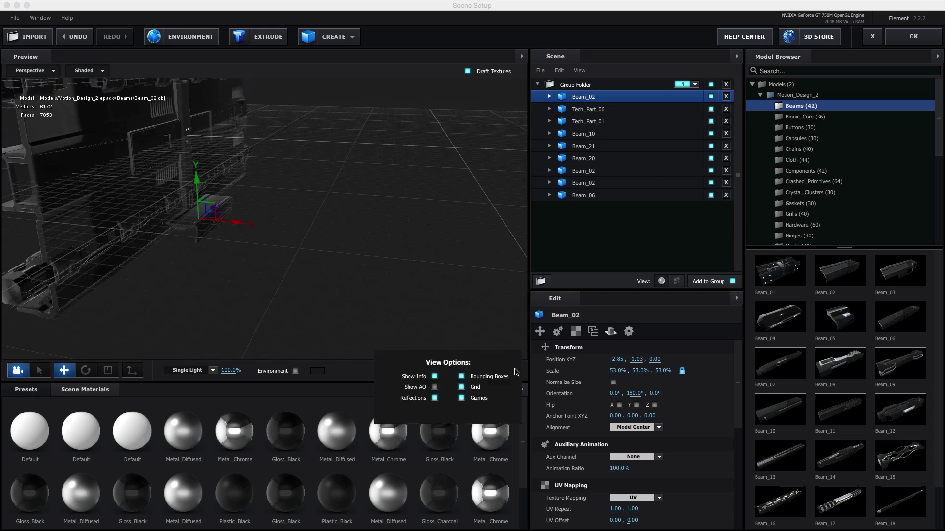
left_click_drag(213, 183, 214, 188)
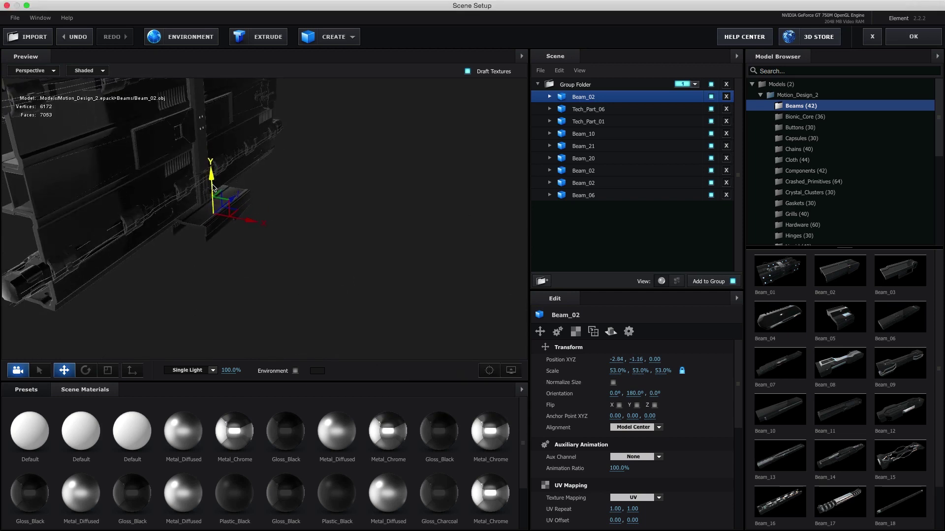
Unlock Beam_02's scale and stretch it lengthwise along Z into place.
left_click(681, 371)
mouse_move(663, 370)
left_mouse_down()
mouse_move(702, 355)
mouse_move(679, 364)
left_mouse_up()
mouse_move(246, 202)
left_mouse_down()
mouse_move(223, 213)
mouse_move(238, 181)
left_mouse_up()
left_click_drag(231, 260, 248, 250)
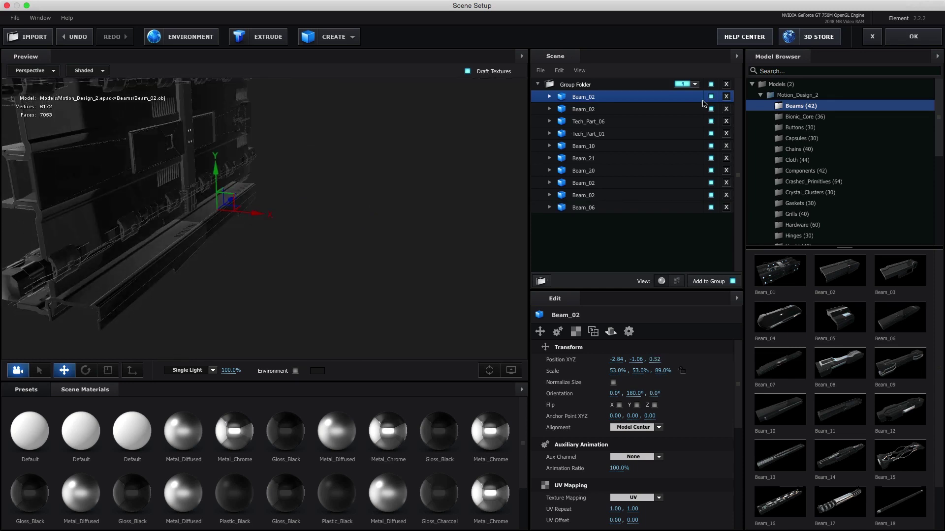
left_click_drag(230, 198, 218, 225)
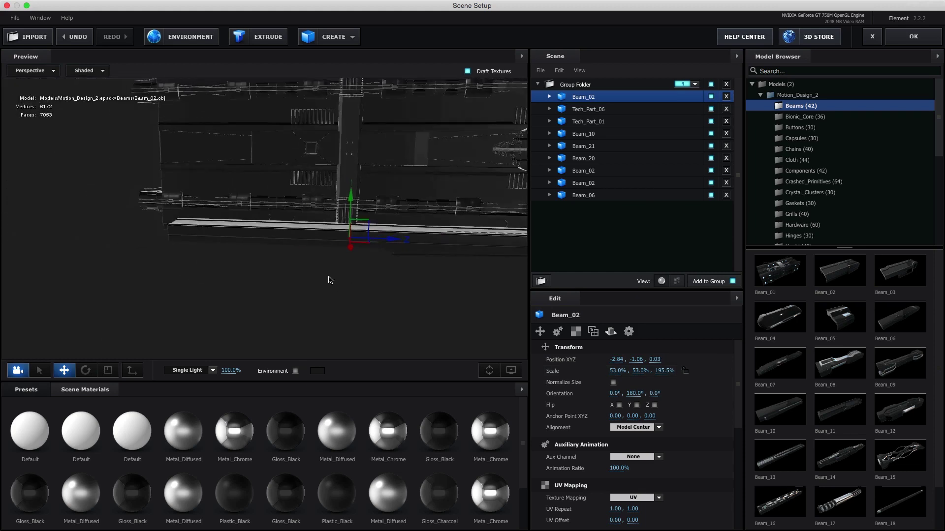
Add Beam_13 and move it left beside Beam_02.
left_click_drag(327, 276, 344, 256)
left_click_drag(361, 289, 721, 297)
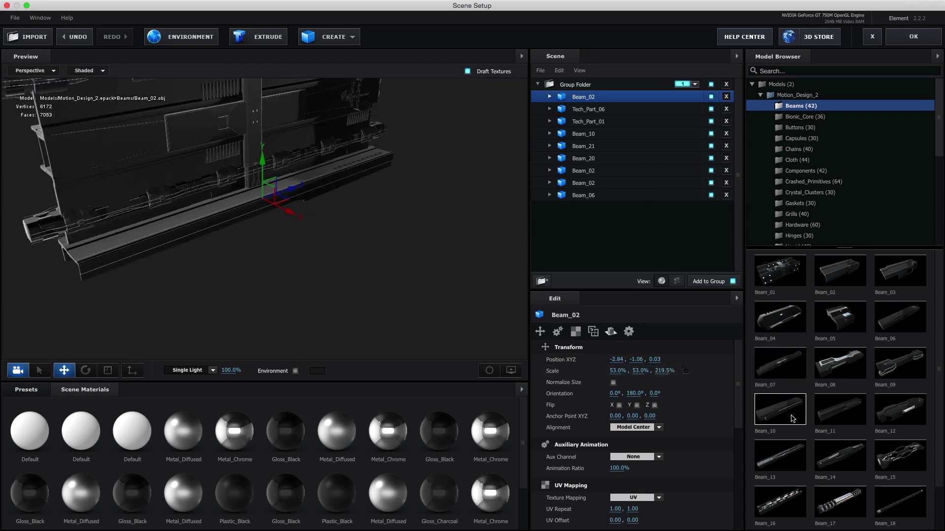
left_click(780, 457)
mouse_move(502, 143)
left_mouse_down()
mouse_move(418, 120)
mouse_move(397, 254)
mouse_move(296, 274)
mouse_move(315, 274)
left_mouse_up()
Shrink Beam_13 to 61.5% and move it back.
mouse_move(616, 393)
left_mouse_down()
mouse_move(625, 395)
mouse_move(607, 370)
left_mouse_up()
mouse_move(308, 157)
left_mouse_down()
mouse_move(202, 193)
mouse_move(154, 227)
left_mouse_up()
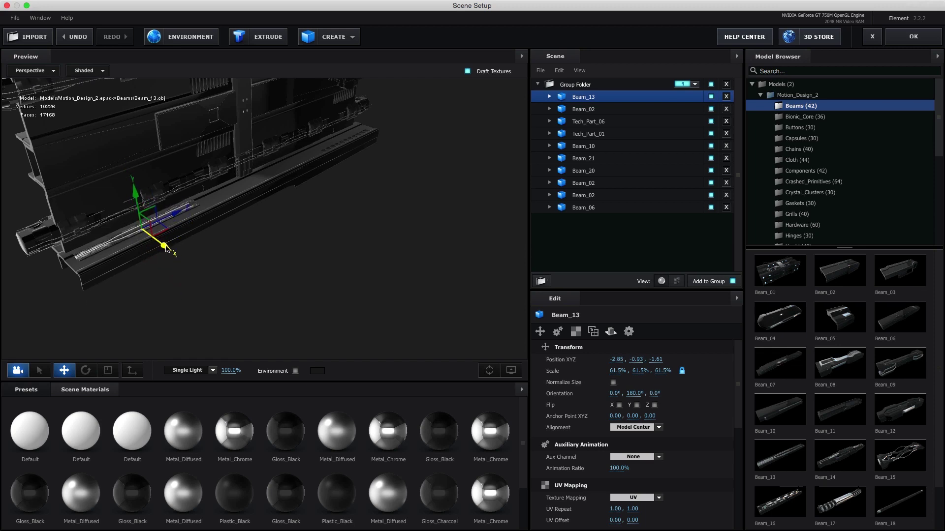
left_click_drag(468, 254, 407, 257)
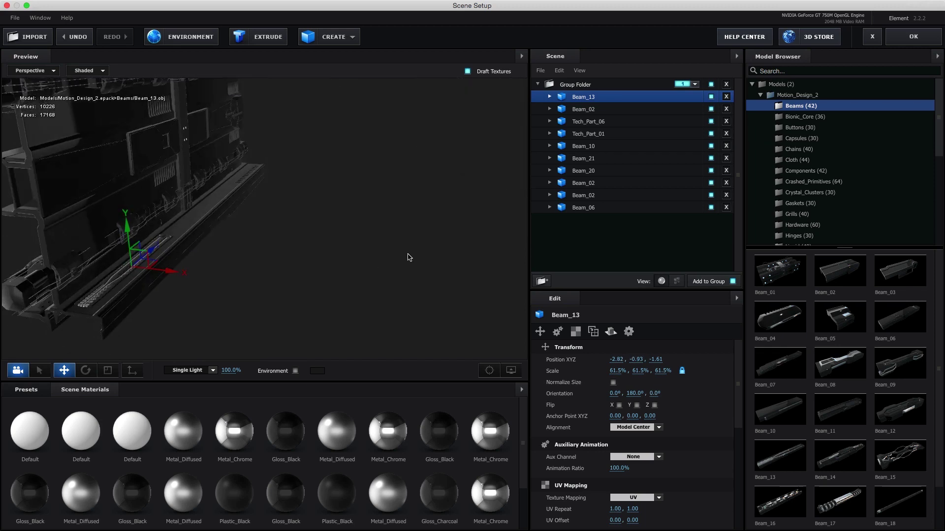
Add Beam_15 lowered along Y and turn on the viewport grid.
left_click(900, 455)
left_click_drag(440, 113, 441, 254)
left_click(510, 371)
left_click(461, 387)
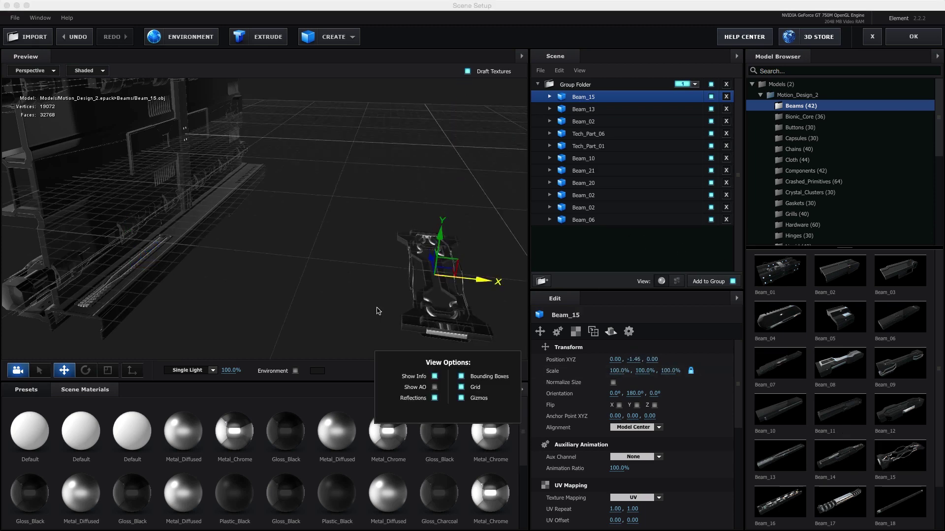
left_click_drag(344, 221, 454, 241)
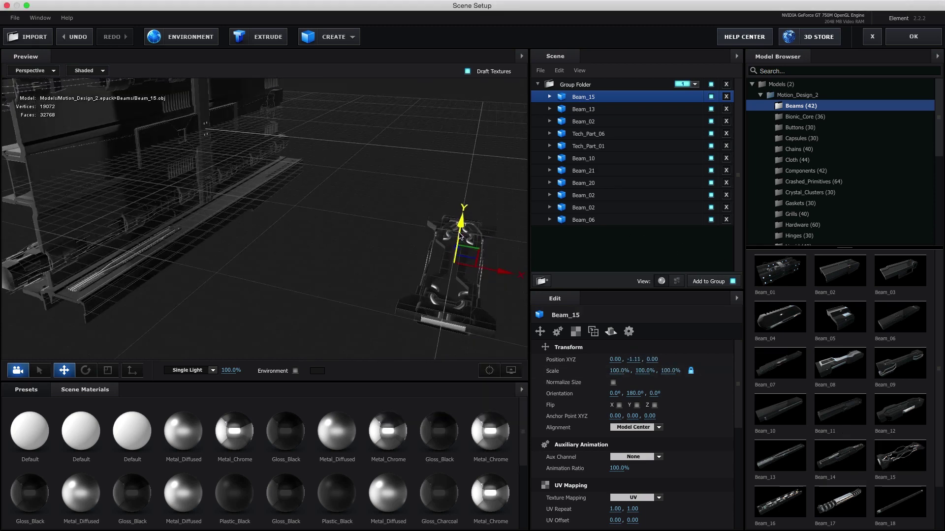
Set Beam_15's Y position to -1 and raise Beam_13 slightly.
left_click(607, 112)
left_click(623, 97)
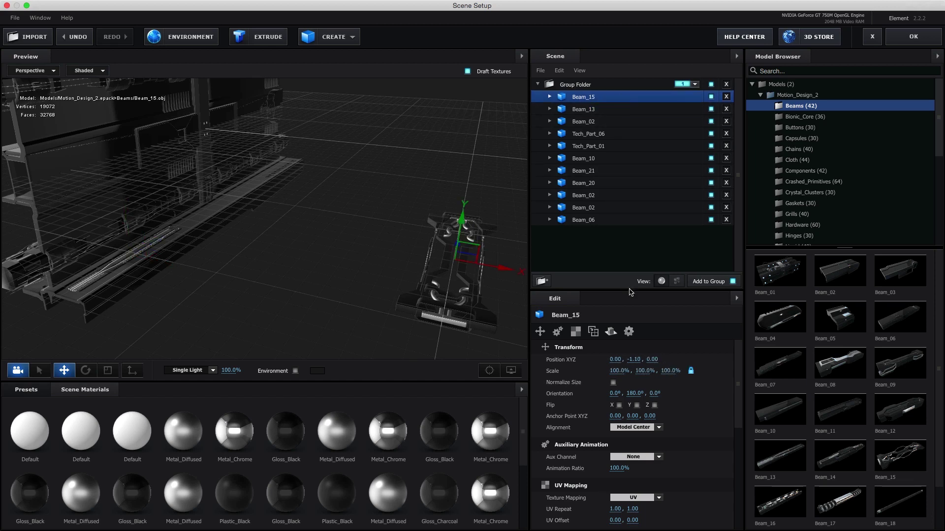
type("1")
key("Return")
left_click(602, 111)
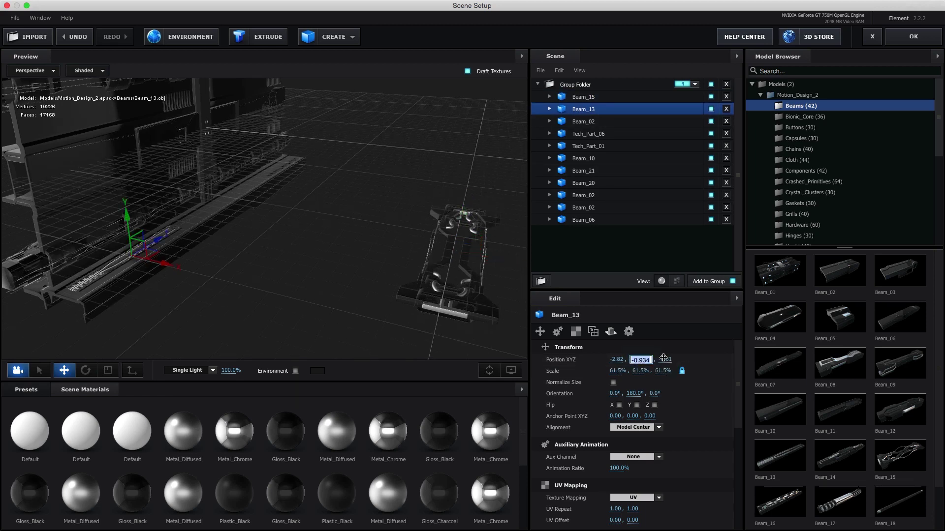
left_click_drag(630, 361, 603, 331)
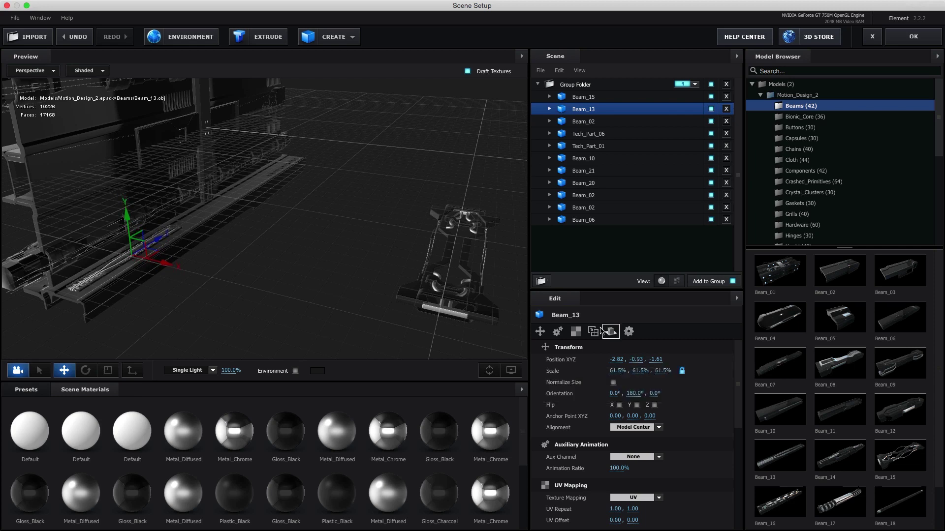
Add Beam_18 at position 0, -1, 0.
left_click(892, 507)
type("-1")
key("Return")
left_click_drag(387, 268, 443, 256)
Add Beam_19 at Y -1, nudged to -0.25 along X.
scroll(932, 357, "down", 2)
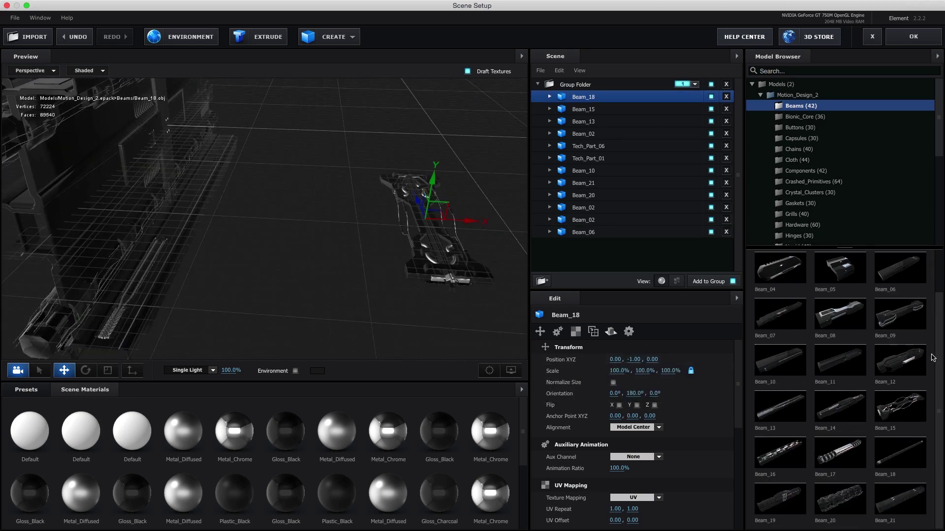
left_click(779, 499)
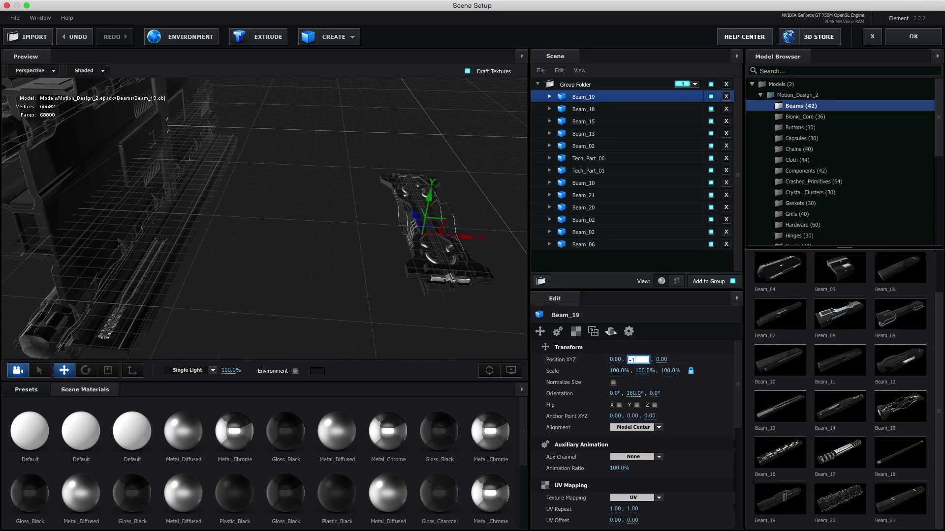
key("Return")
left_click_drag(433, 295, 476, 253)
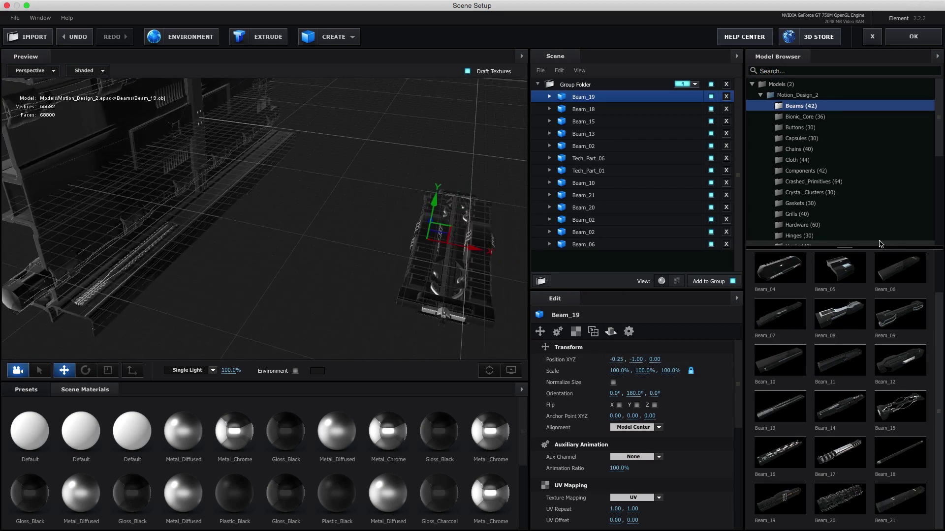
Browse the model sets to Components, adding then undoing Component_11.
scroll(837, 163, "down", 5)
left_click(817, 157)
scroll(900, 344, "down", 2)
key("Down")
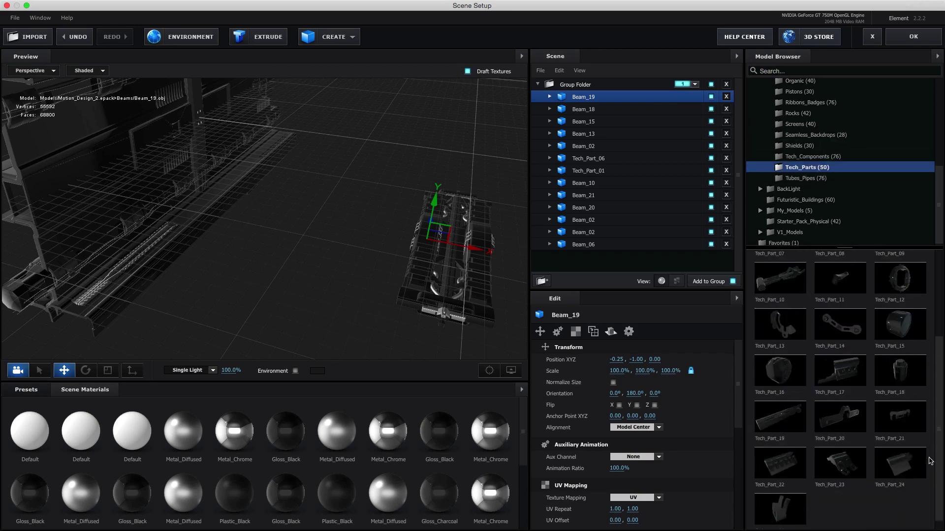
scroll(866, 162, "up", 5)
left_click(865, 104)
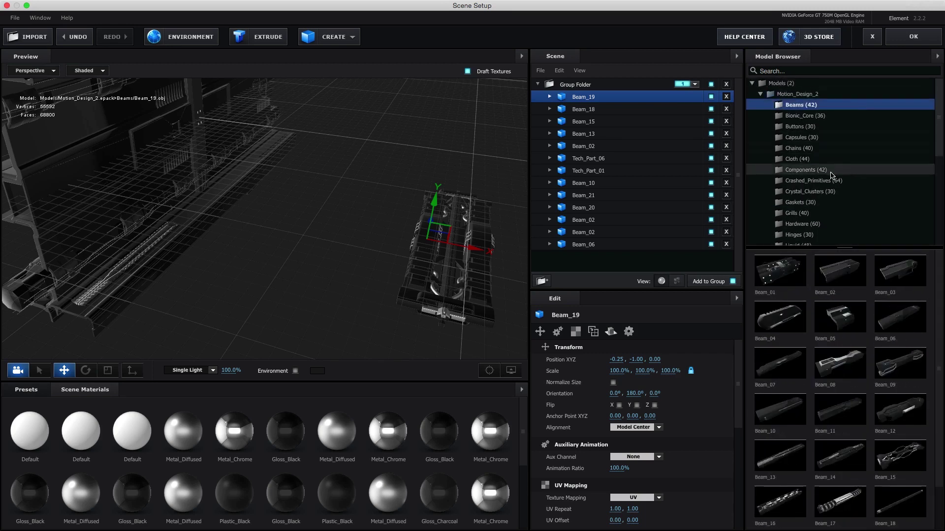
left_click(833, 170)
double_click(840, 410)
key("super+z")
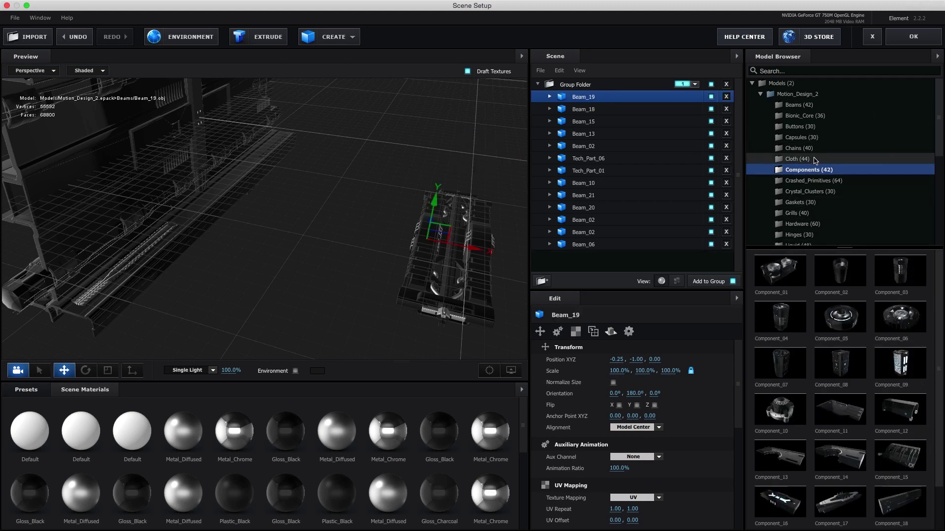
Create a Box Model and size it into a 5.24 × 0.04 × 4.46 floor plate.
left_click(331, 40)
mouse_move(632, 359)
left_mouse_down()
mouse_move(566, 359)
mouse_move(659, 359)
left_mouse_up()
scroll(345, 221, "up", 3)
mouse_move(511, 140)
left_mouse_down()
mouse_move(516, 126)
mouse_move(564, 231)
left_mouse_up()
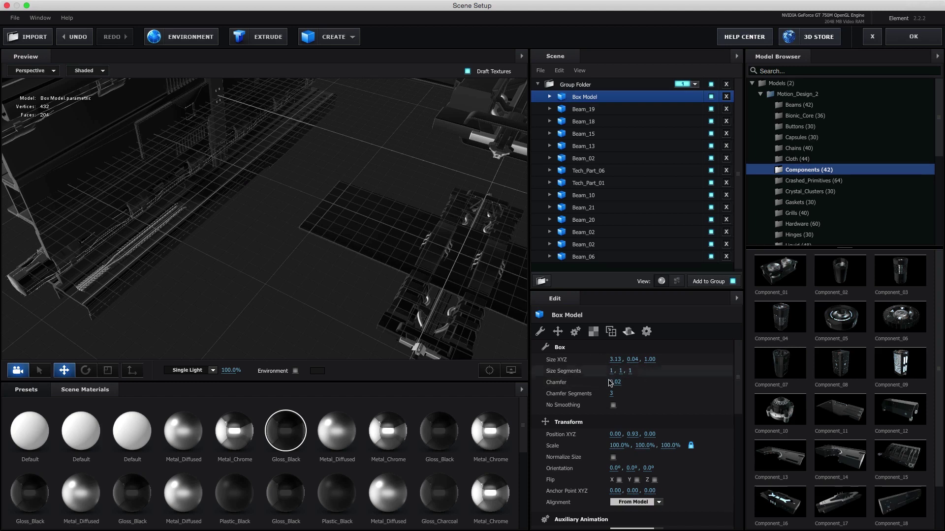
left_click_drag(632, 434, 639, 436)
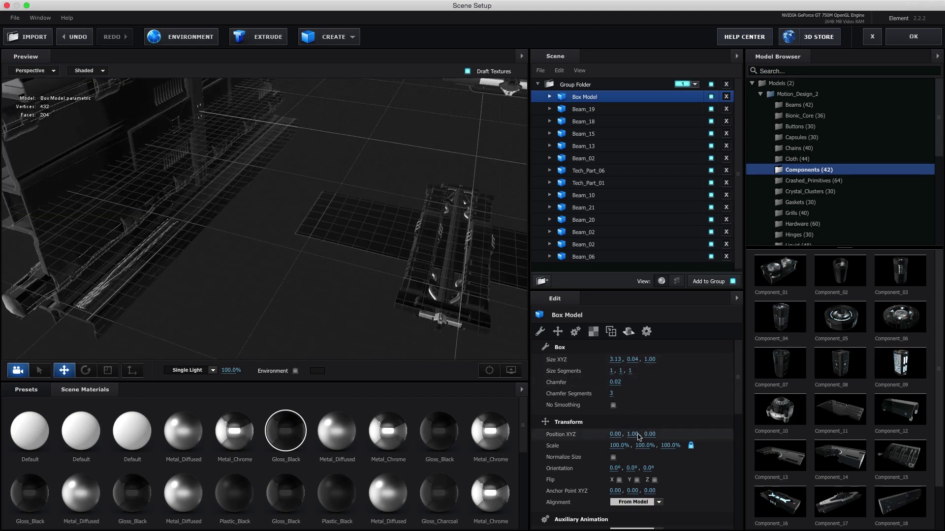
left_click_drag(480, 232, 497, 237)
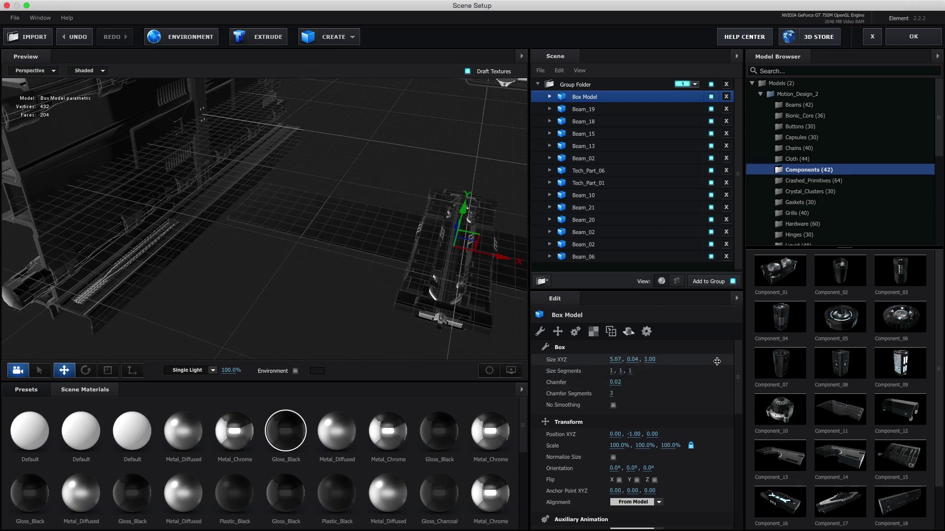
left_click_drag(717, 362, 451, 234)
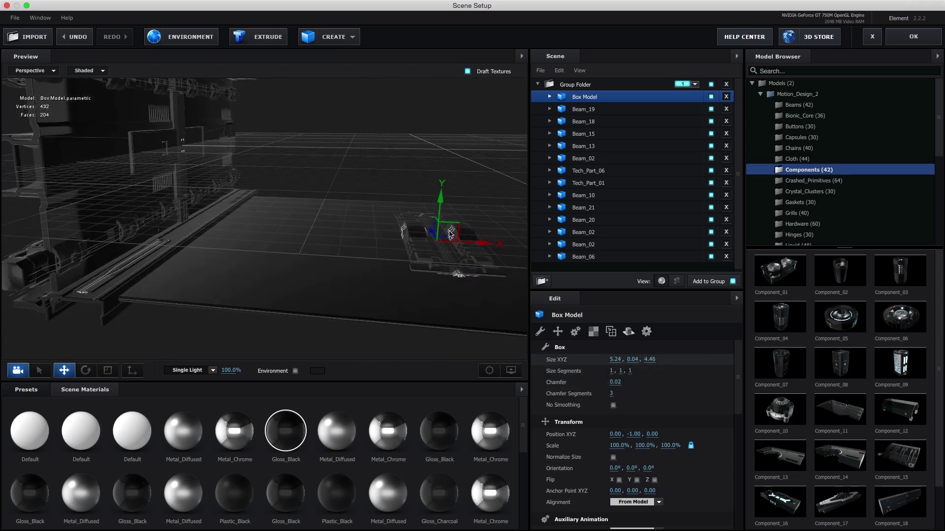
Raise Beam_02 slightly and nudge it left beside the floor panel.
left_click(651, 163)
mouse_move(212, 222)
left_mouse_down()
mouse_move(214, 205)
mouse_move(202, 206)
left_mouse_up()
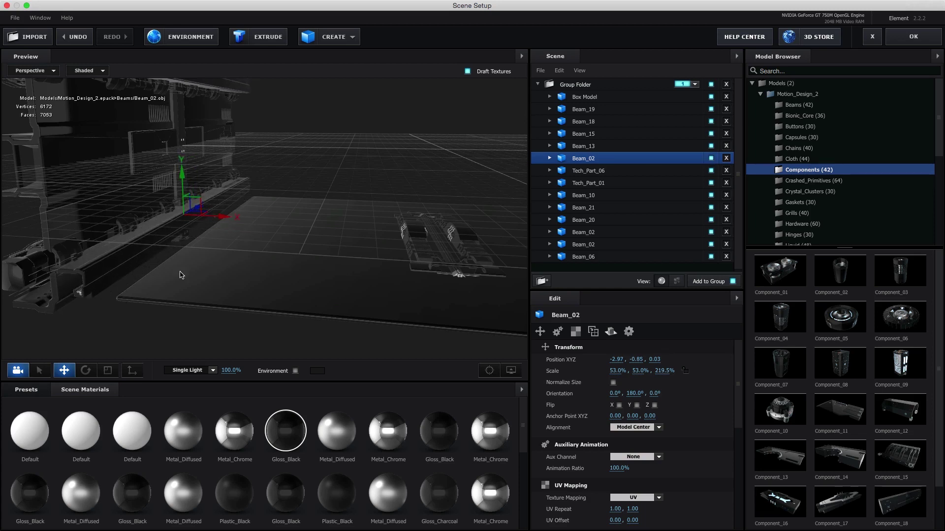
left_click_drag(181, 271, 186, 254)
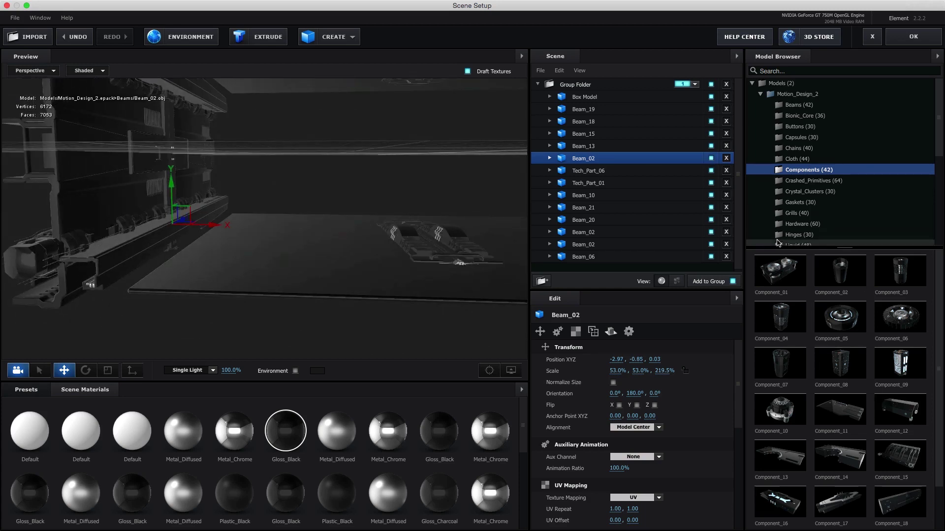
Add Beam_06 on the tunnel's left side, tilted 19° on Z and stretched to 212.5% length.
left_click(797, 104)
left_click(899, 317)
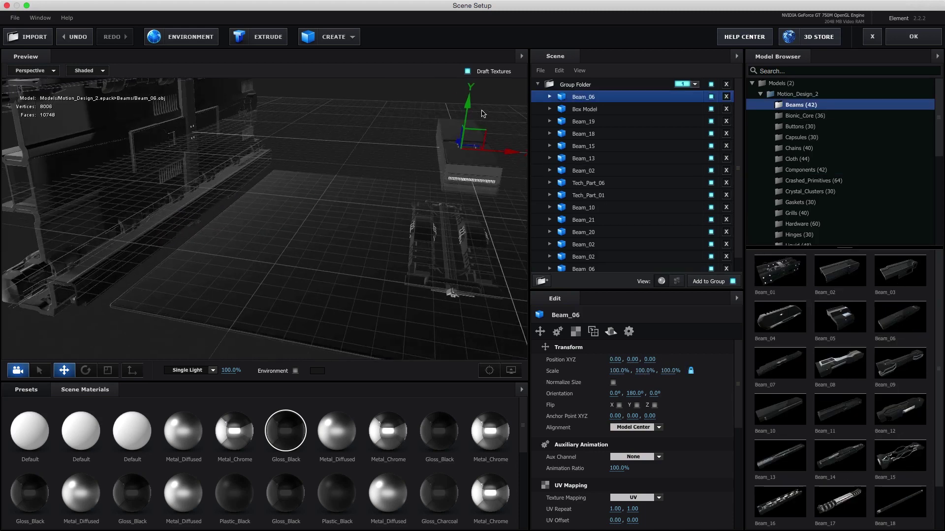
left_click_drag(483, 133, 236, 127)
left_click_drag(616, 394, 630, 394)
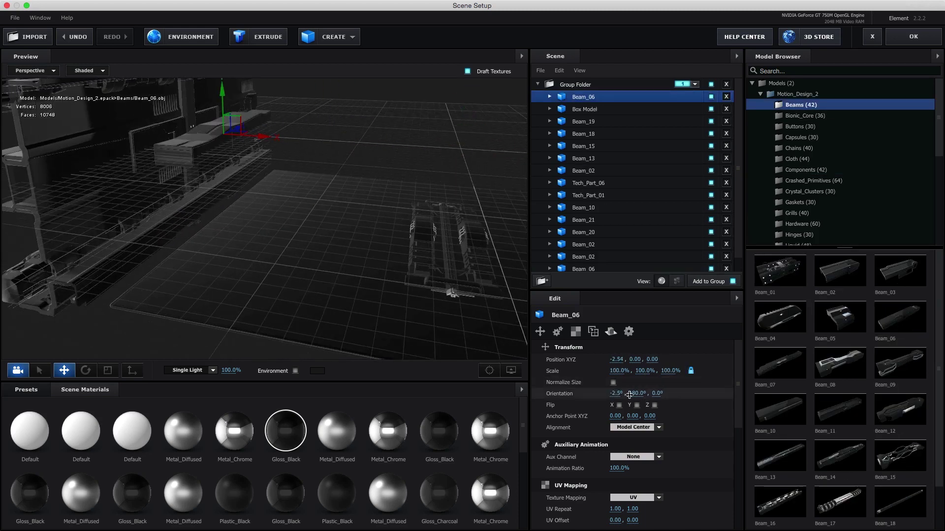
key("Tab")
key("Tab")
type("19")
key("Return")
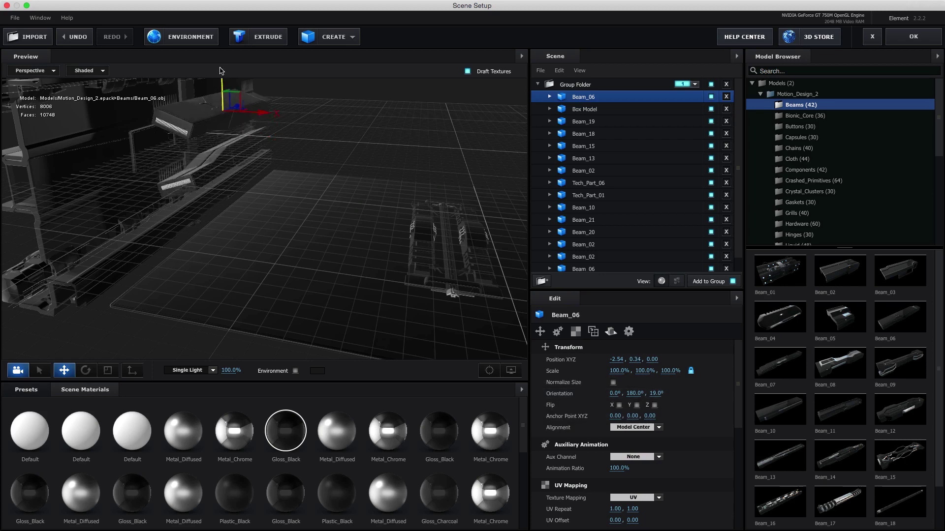
left_click_drag(222, 98, 202, 192)
left_click_drag(258, 218, 226, 270)
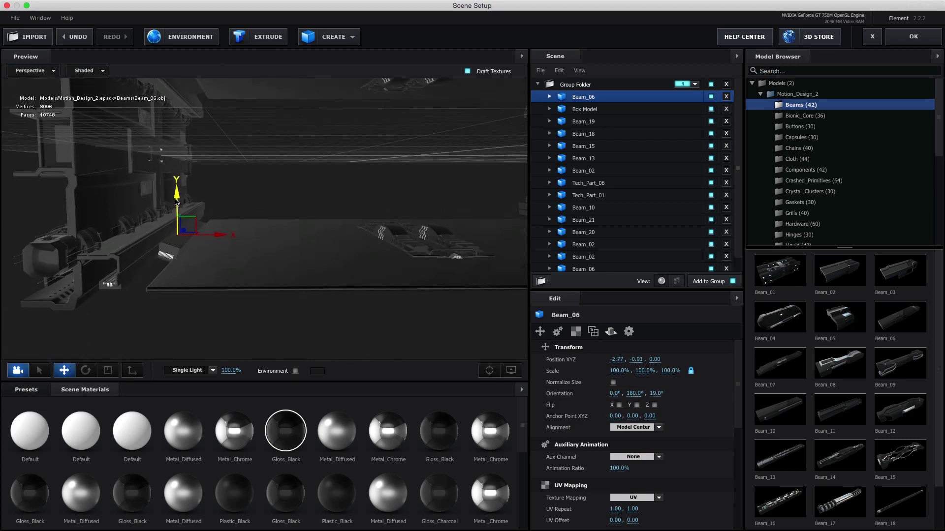
mouse_move(195, 204)
left_mouse_down()
mouse_move(265, 294)
mouse_move(303, 279)
left_mouse_up()
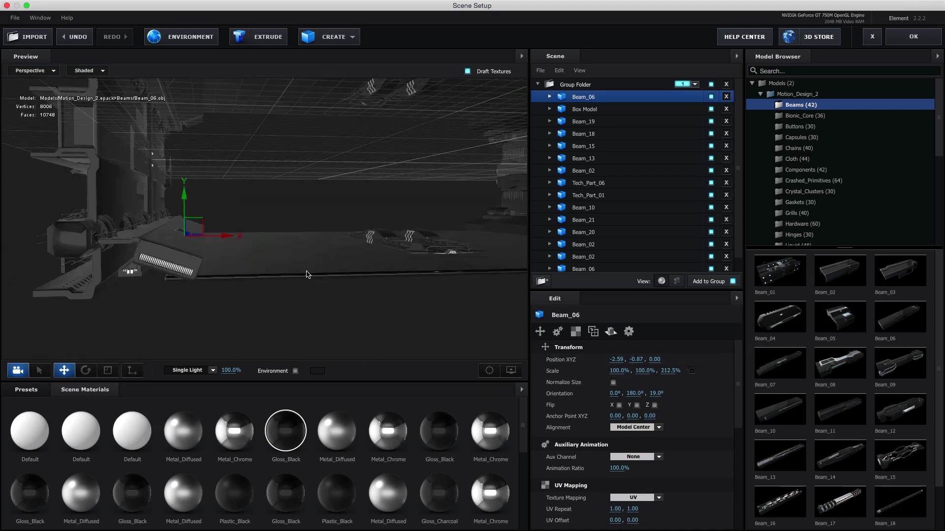
Add Beam_10 on the left, raise it, and stretch it to about 198% along Z.
left_click(780, 409)
mouse_move(372, 235)
left_mouse_down()
mouse_move(433, 216)
mouse_move(464, 99)
mouse_move(485, 180)
mouse_move(485, 263)
mouse_move(285, 243)
mouse_move(260, 256)
left_mouse_up()
left_click_drag(666, 370, 742, 350)
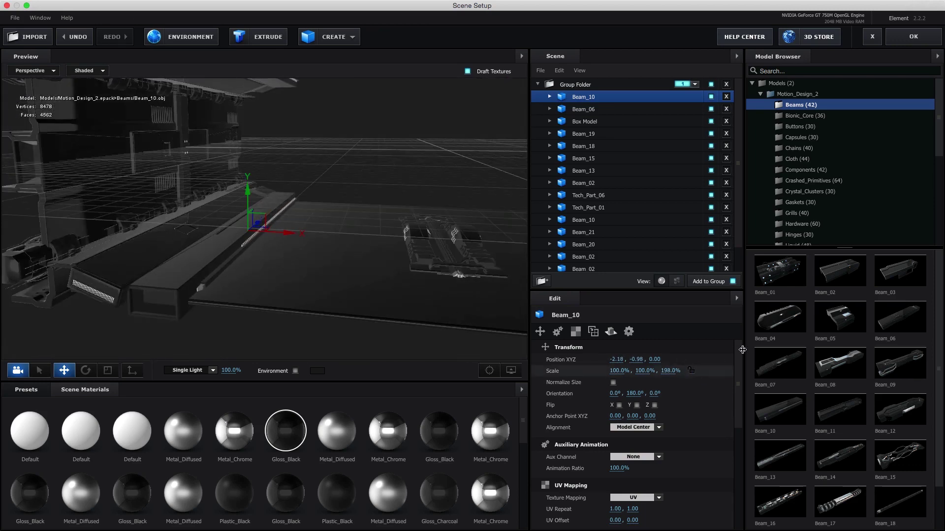
left_click_drag(253, 318, 361, 240)
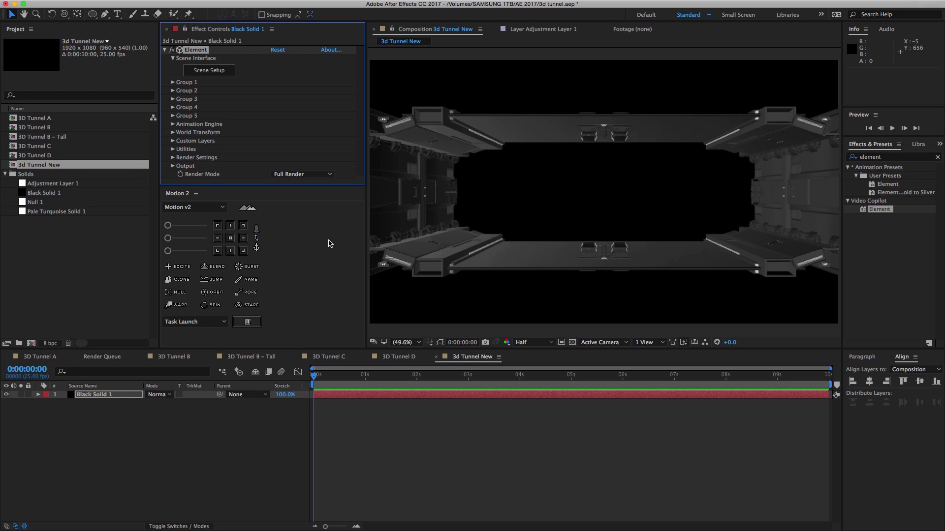
left_click(209, 71)
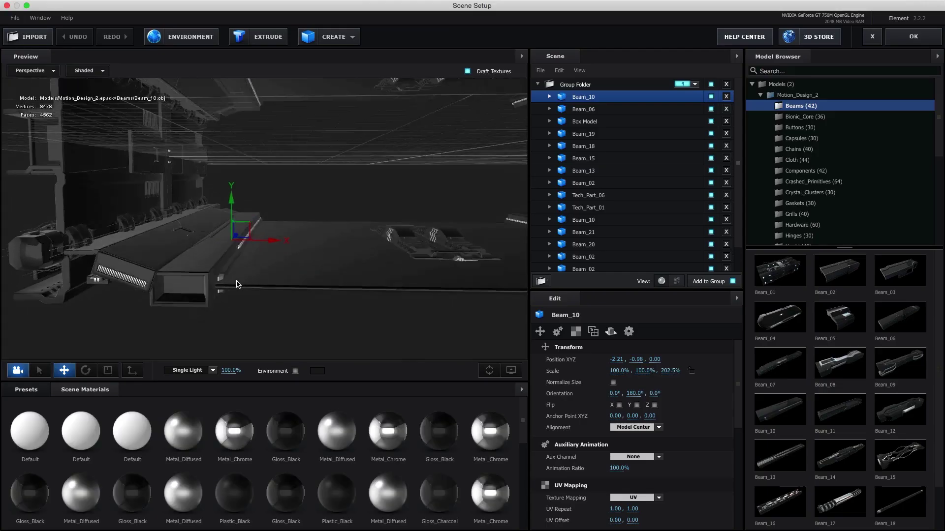
Rotate Beam_06 to 44.5° on Z and delete the box plate.
left_click_drag(248, 227, 249, 227)
left_click_drag(655, 393, 674, 393)
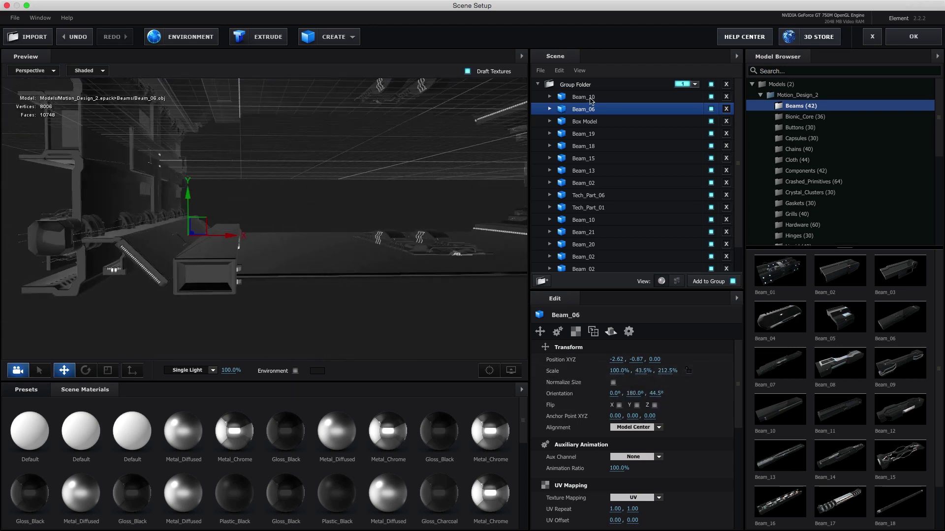
left_click(224, 231)
left_click(583, 121)
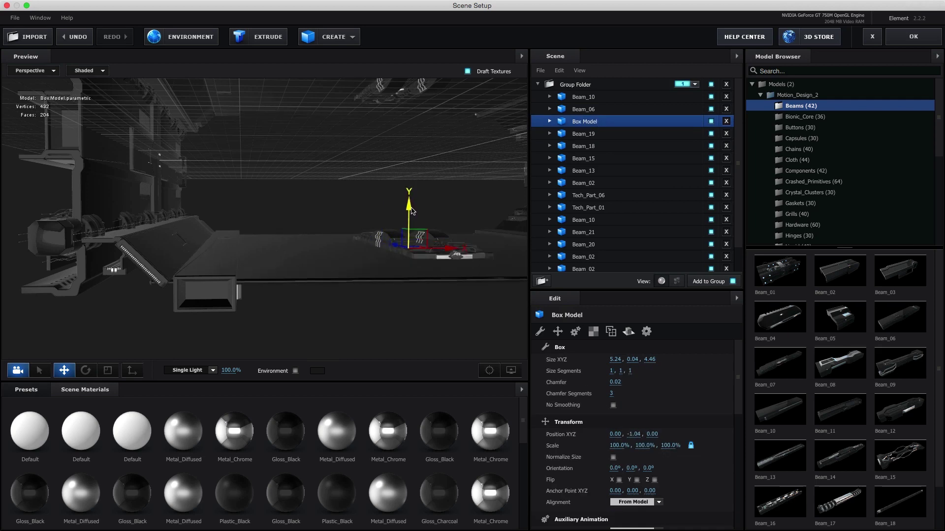
key("Delete")
mouse_move(312, 276)
left_mouse_down()
mouse_move(294, 290)
mouse_move(295, 276)
left_mouse_up()
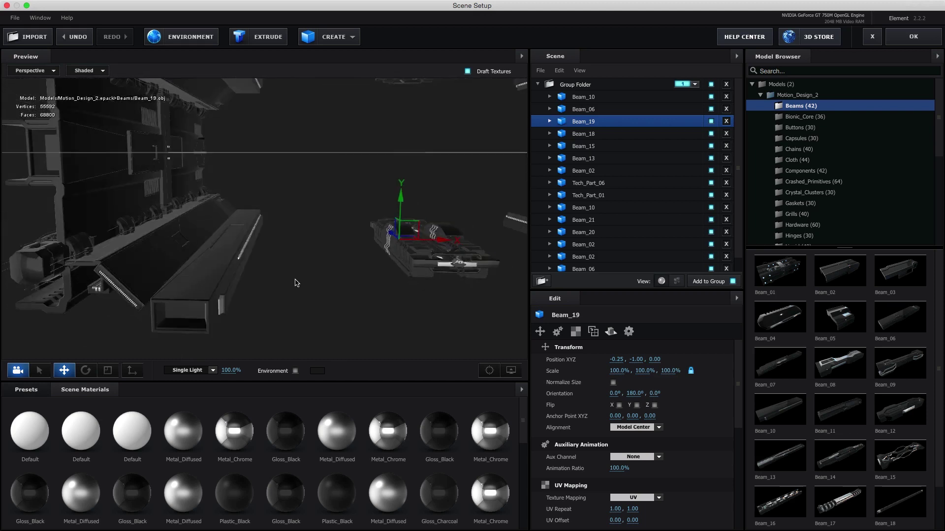
Unlock uniform scale, flatten Beam_10 to 23% on Y, and add Beam_18.
left_click(691, 370)
left_click(583, 96)
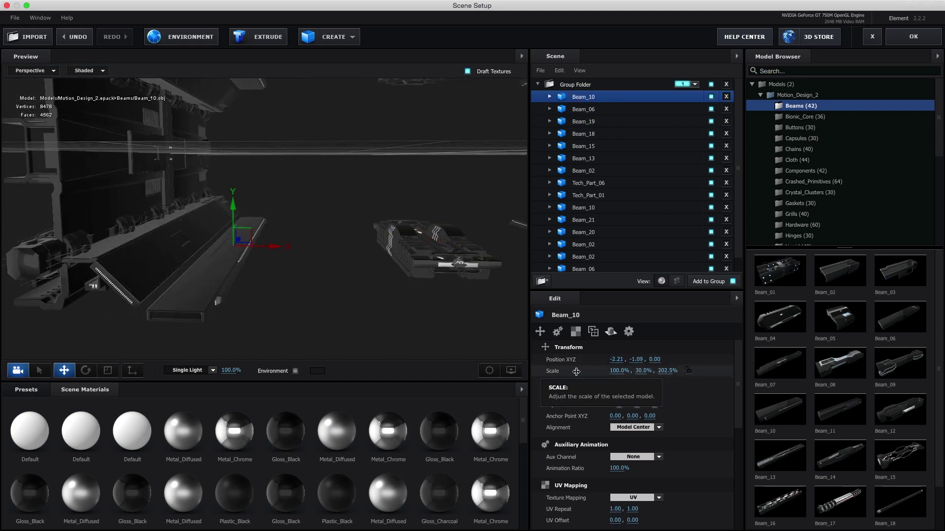
left_click_drag(260, 247, 270, 292)
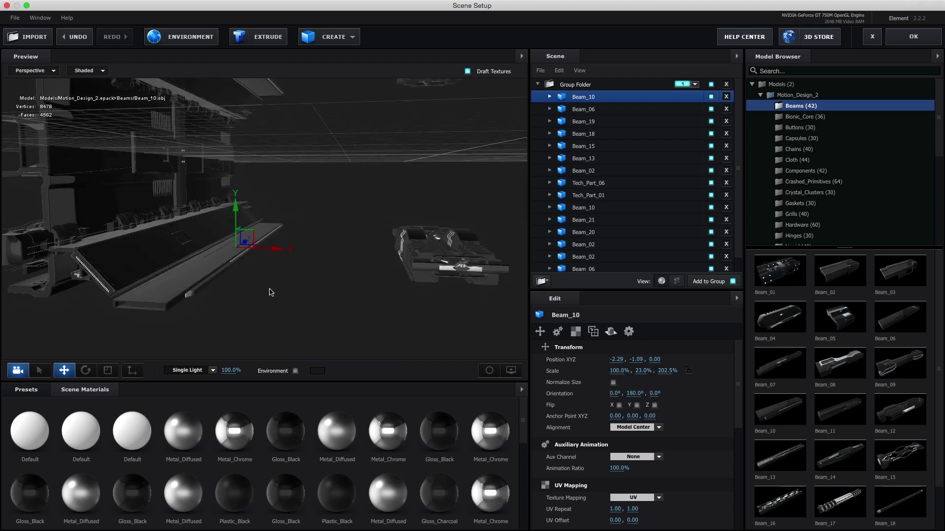
left_click(902, 501)
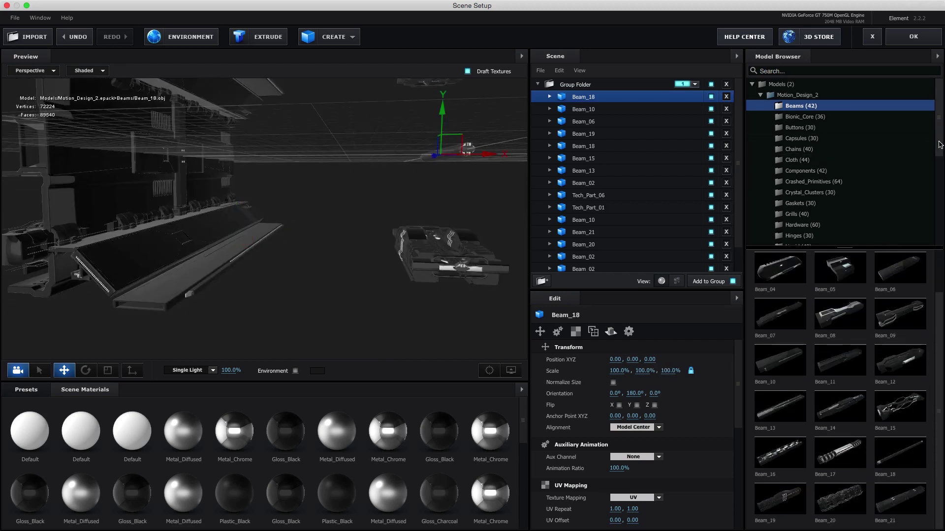
Add piston_11 rotated 90° on X and 213° on Y, sliding it along X.
scroll(908, 156, "down", 5)
left_click(802, 89)
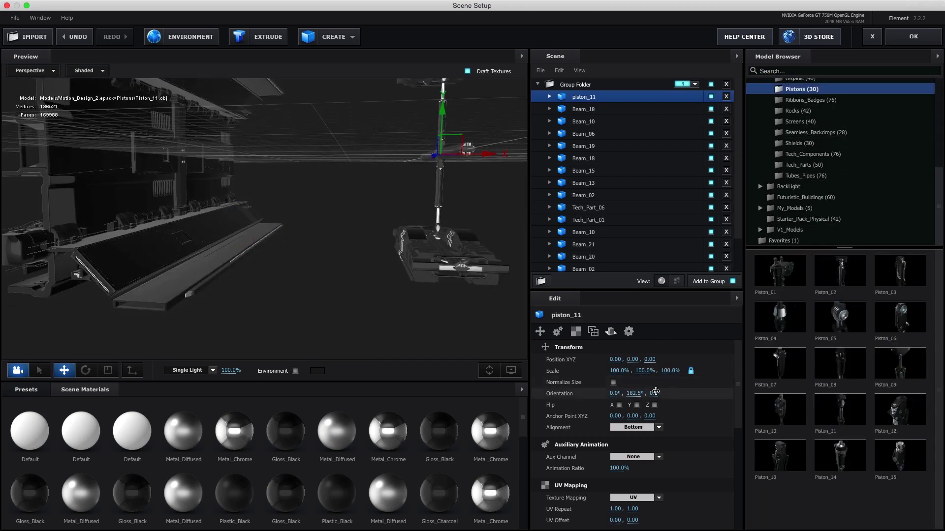
type("90")
key("Return")
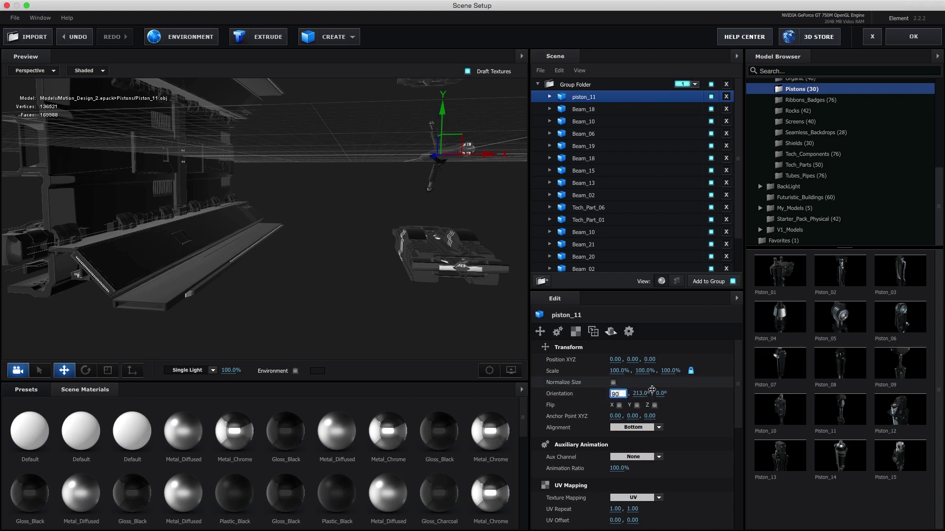
key("Return")
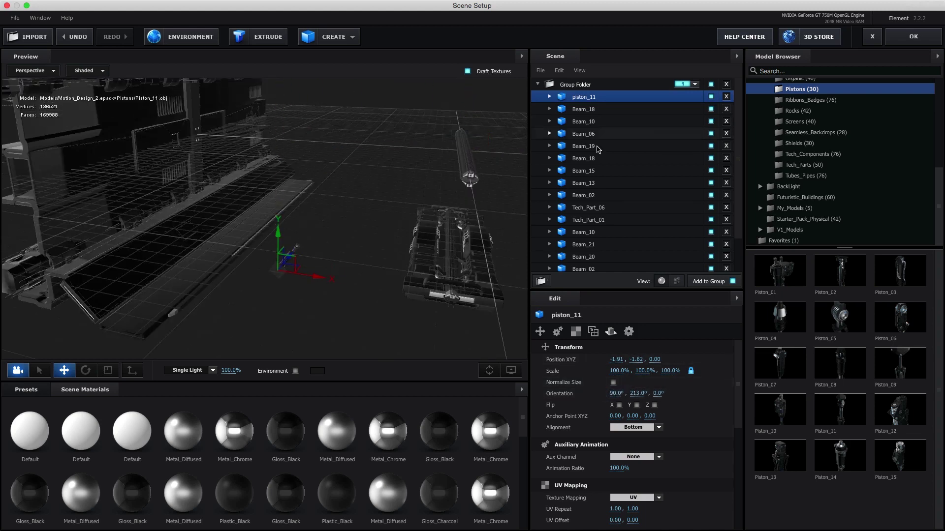
left_click_drag(208, 290, 178, 302)
left_click_drag(235, 261, 261, 261)
mouse_move(215, 218)
left_mouse_down()
mouse_move(295, 201)
mouse_move(315, 167)
left_mouse_up()
Drop Beam_18 to Y -1.00 and slide it left to -2.47.
left_click(318, 166)
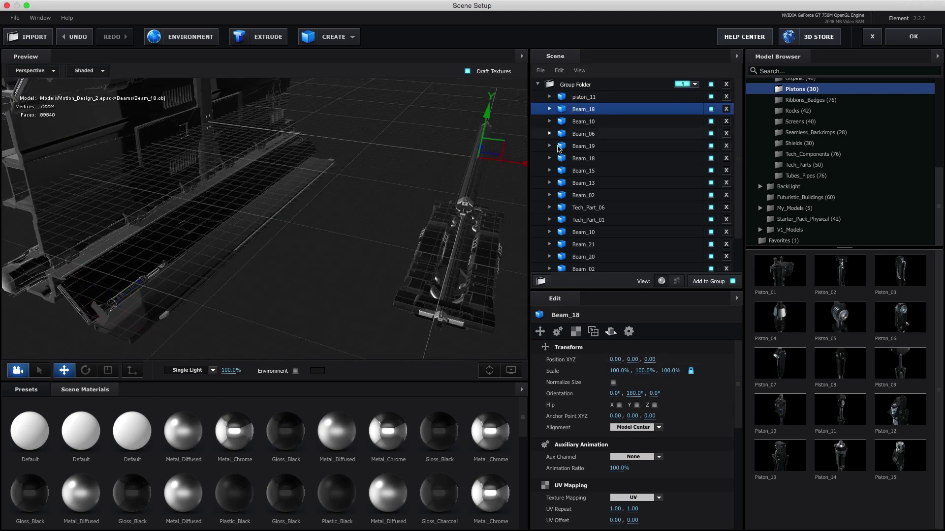
left_click_drag(635, 360, 632, 359)
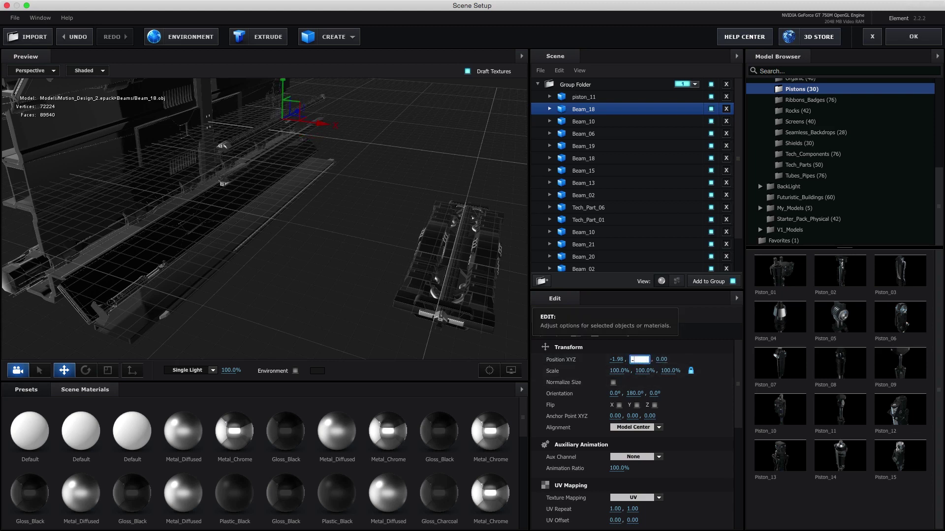
left_click_drag(317, 221, 274, 213)
left_click_drag(278, 268, 293, 263)
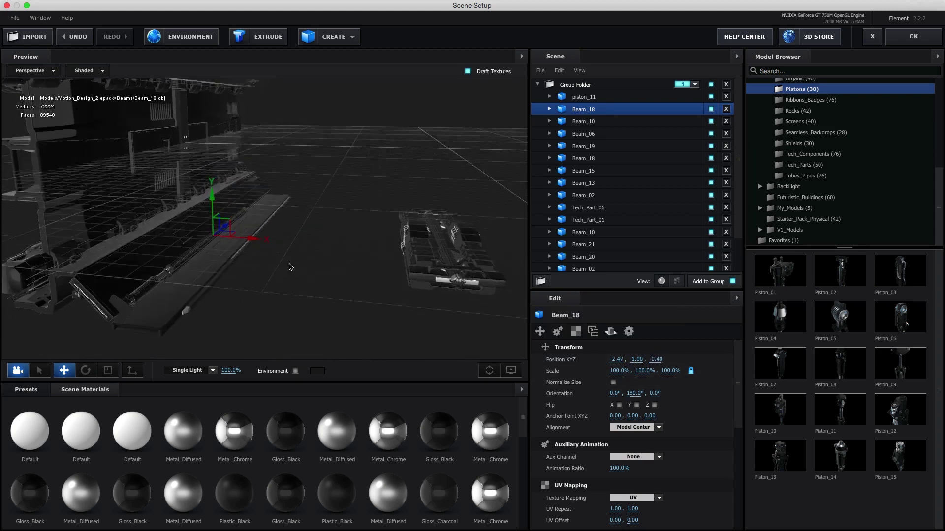
Add Tech_Part_04 and position it beside the beams.
left_click(806, 165)
double_click(779, 318)
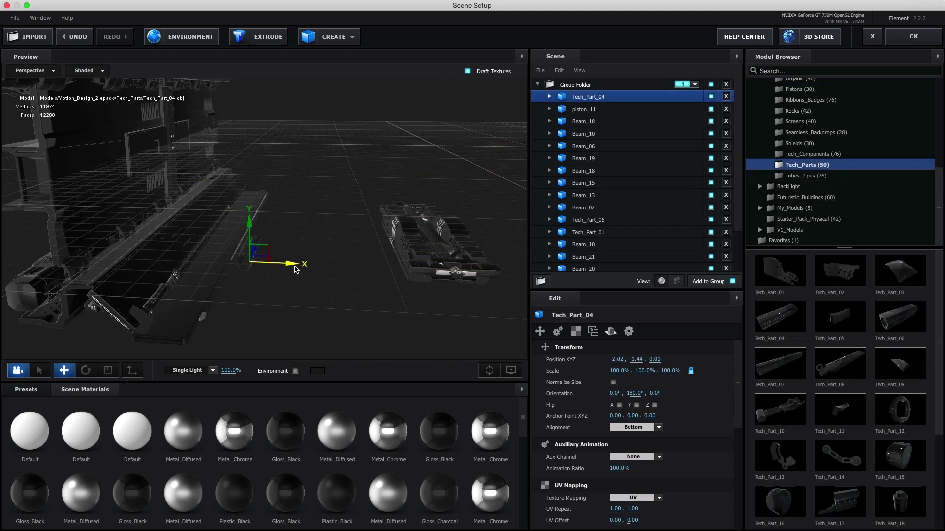
left_click_drag(290, 275, 268, 215)
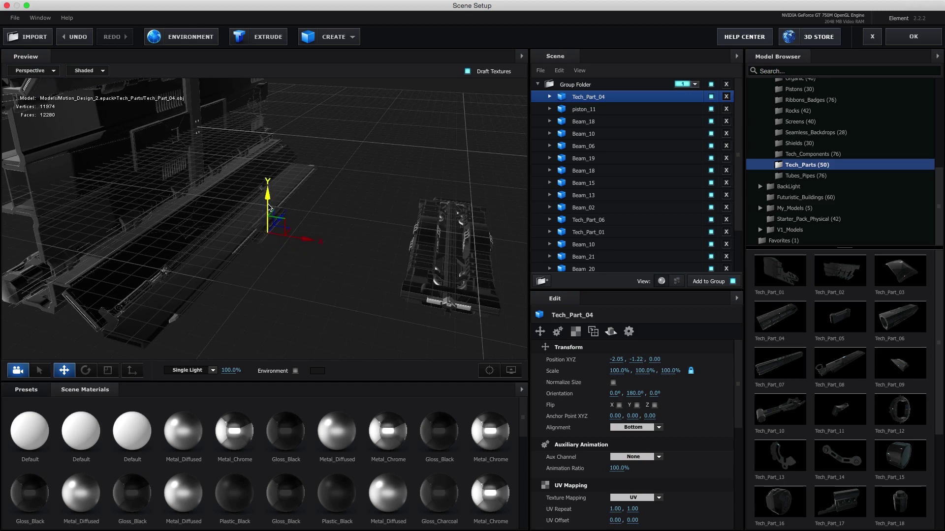
Add Tech_Components_02 and shrink it to 59% scale at Y 0.83.
scroll(882, 349, "down", 5)
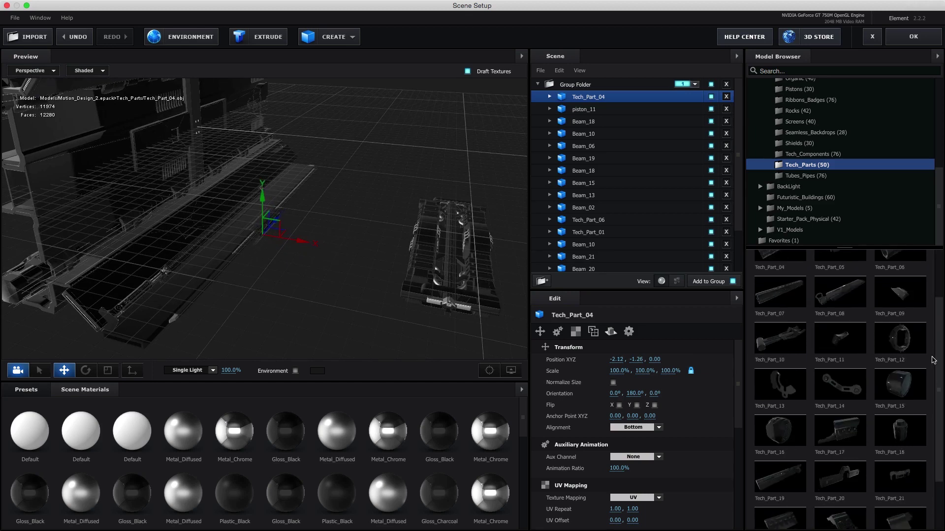
left_click_drag(780, 406, 476, 266)
scroll(836, 163, "up", 2)
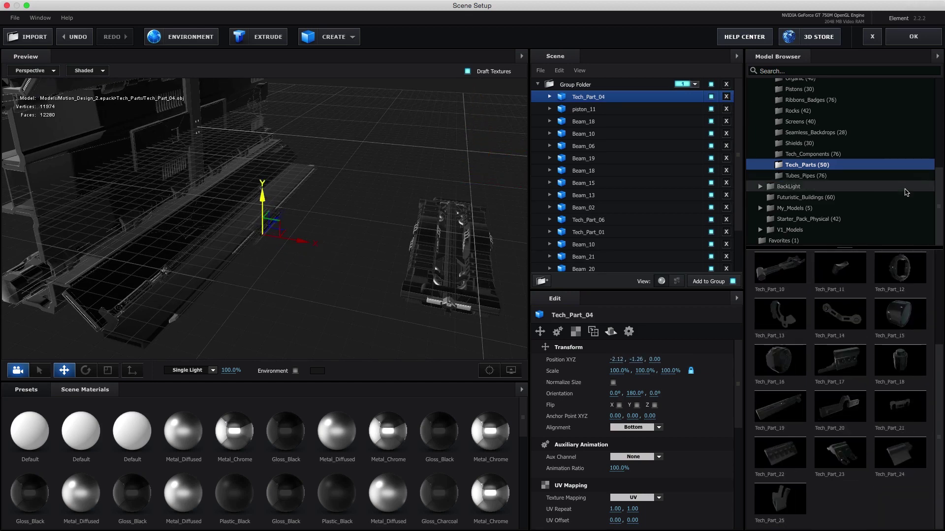
left_click(812, 158)
mouse_move(840, 364)
left_mouse_down()
mouse_move(476, 124)
mouse_move(626, 269)
left_mouse_up()
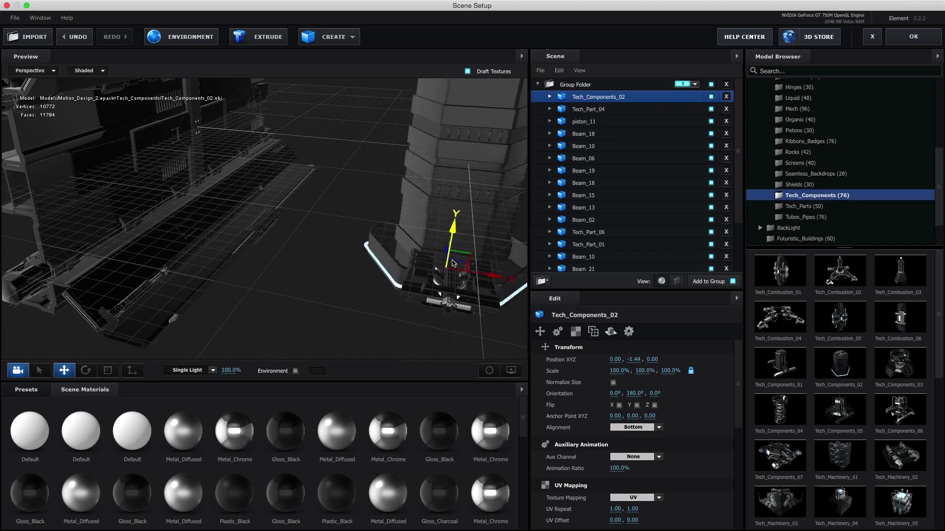
left_click_drag(619, 371, 591, 370)
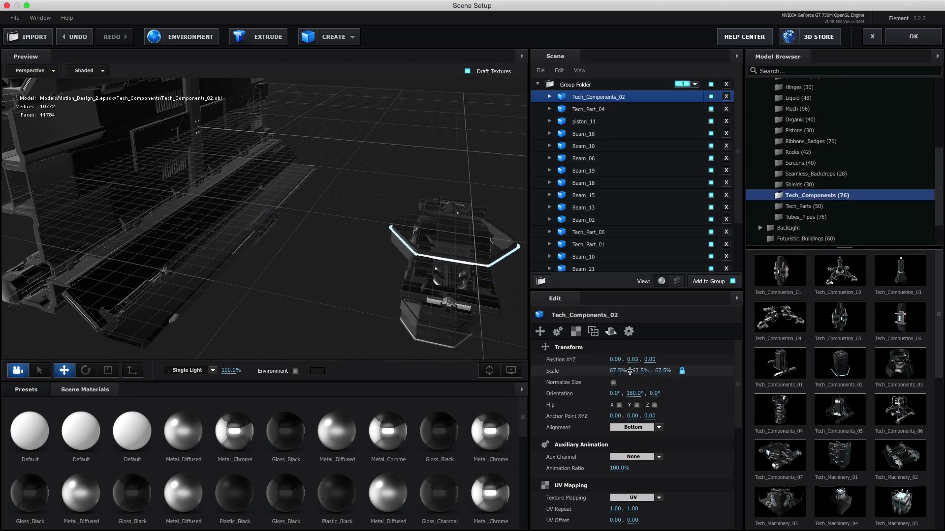
left_click_drag(939, 160, 940, 104)
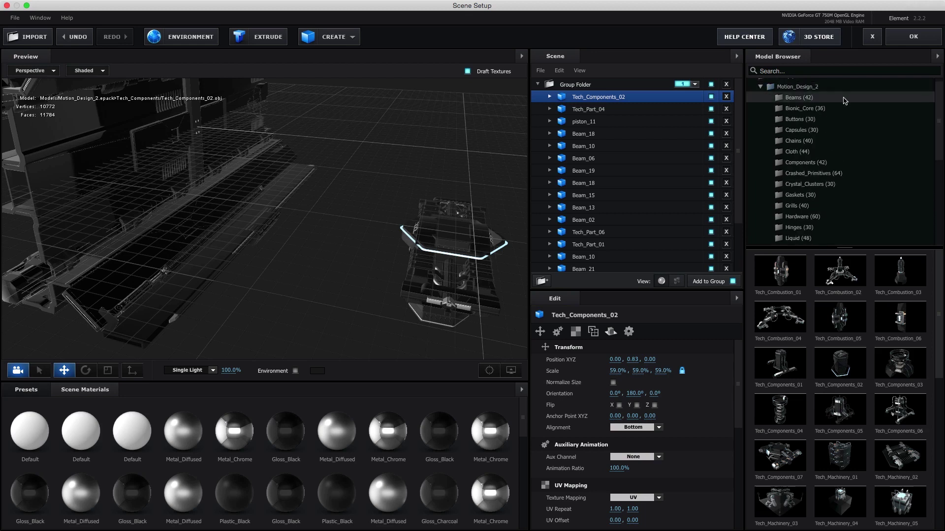
Add Beam_03 lower and to the left at -2.01, -1.25, 0.00.
left_click(797, 97)
left_click(893, 274)
left_click_drag(633, 360, 647, 357)
mouse_move(452, 226)
left_mouse_down()
mouse_move(296, 199)
mouse_move(273, 217)
left_mouse_up()
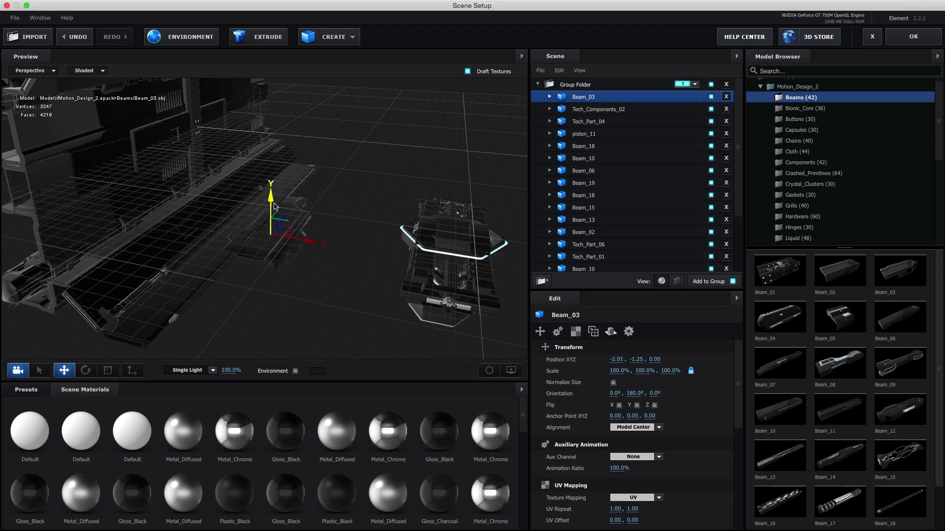
Add Beam_20 and Beam_07, sliding Beam_07 left and stretching it to 212% along X.
mouse_move(275, 216)
left_mouse_down()
mouse_move(307, 225)
mouse_move(237, 269)
mouse_move(351, 192)
left_mouse_up()
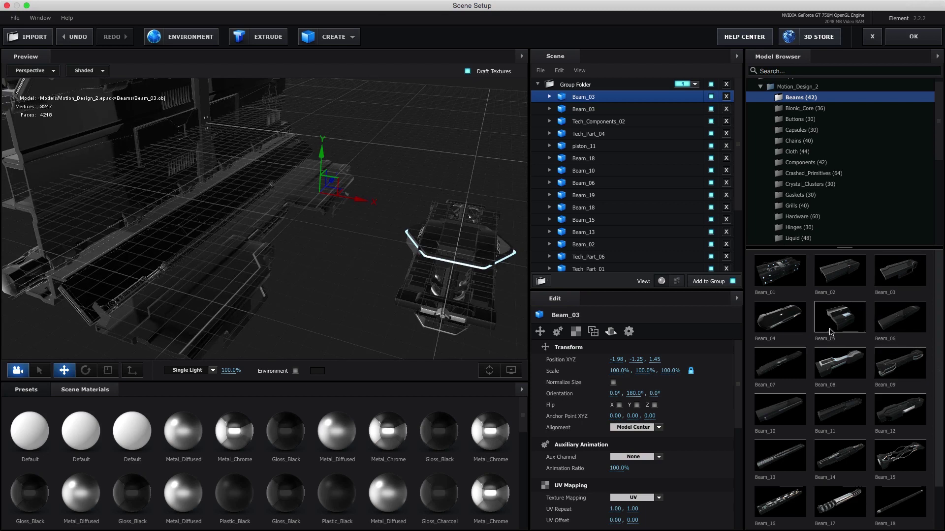
scroll(853, 509, "down", 2)
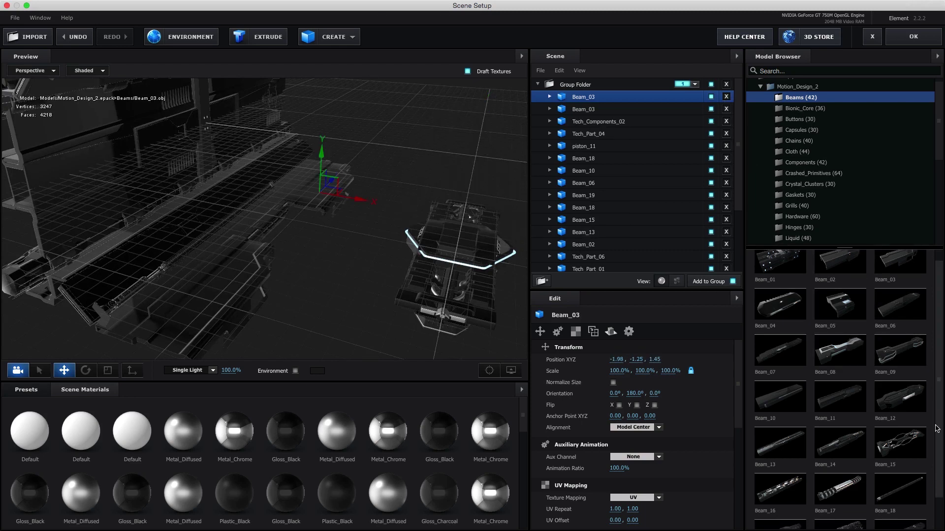
left_click_drag(853, 509, 332, 250)
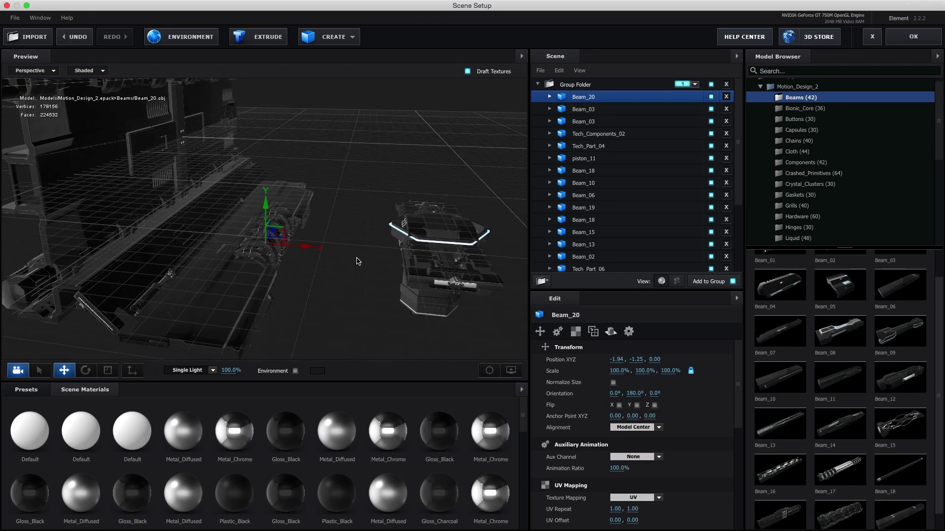
left_click_drag(779, 332, 431, 240)
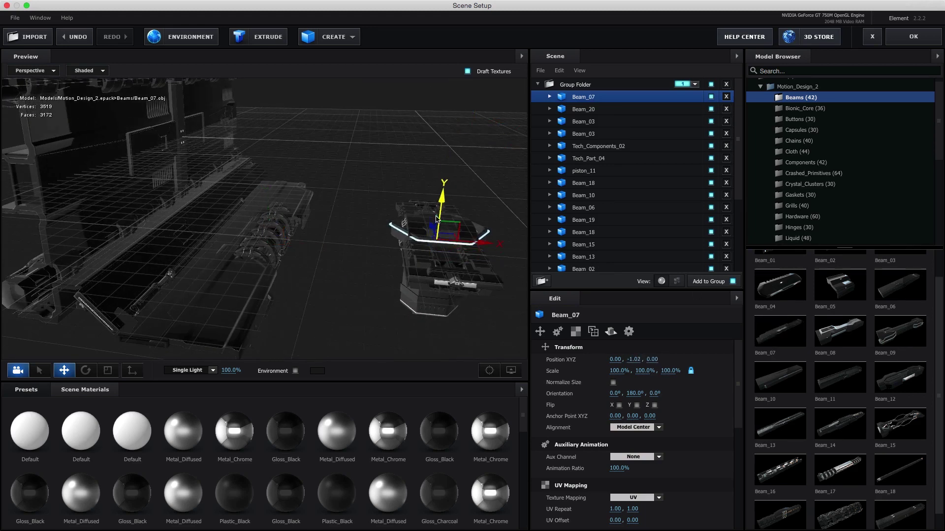
left_click_drag(489, 241, 350, 231)
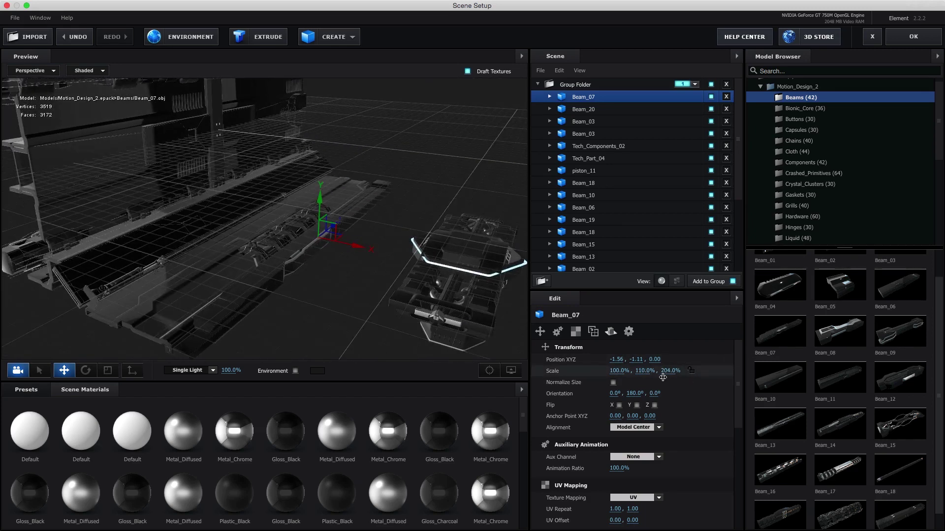
left_click_drag(683, 371, 373, 292)
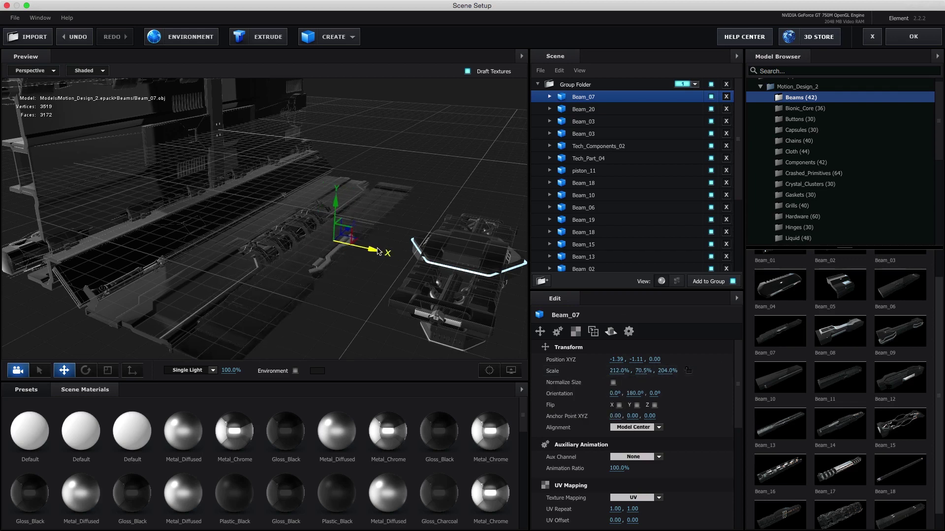
Add Beam_10 and move it left and along depth to -0.97, -1.22, 1.26.
scroll(940, 316, "down", 1)
mouse_move(794, 360)
left_mouse_down()
mouse_move(435, 245)
mouse_move(438, 217)
left_mouse_up()
left_click_drag(457, 247, 375, 251)
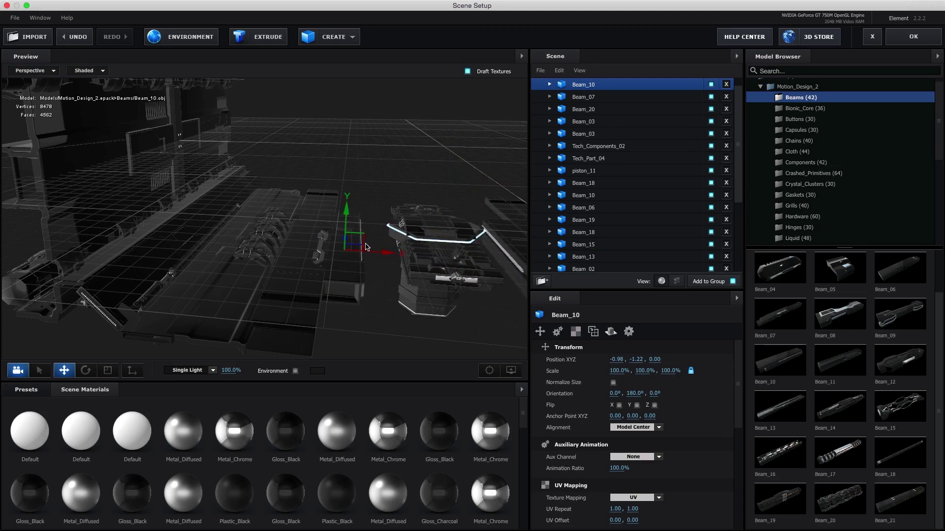
mouse_move(349, 231)
left_mouse_down()
mouse_move(358, 275)
mouse_move(335, 284)
mouse_move(439, 232)
mouse_move(390, 261)
left_mouse_up()
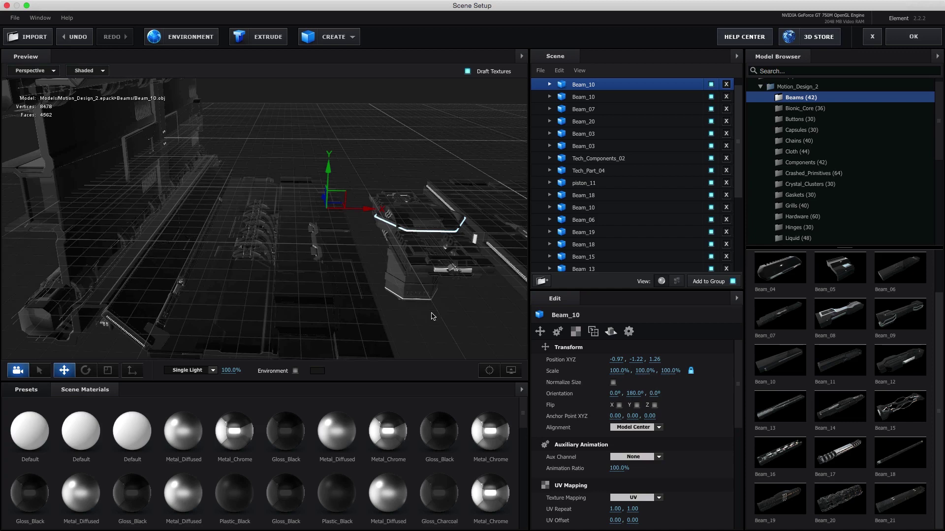
Create a 0.08-high box slab at 0.10, -1.46, 0.00 under the beams and group all models.
left_click(329, 37)
left_click(311, 62)
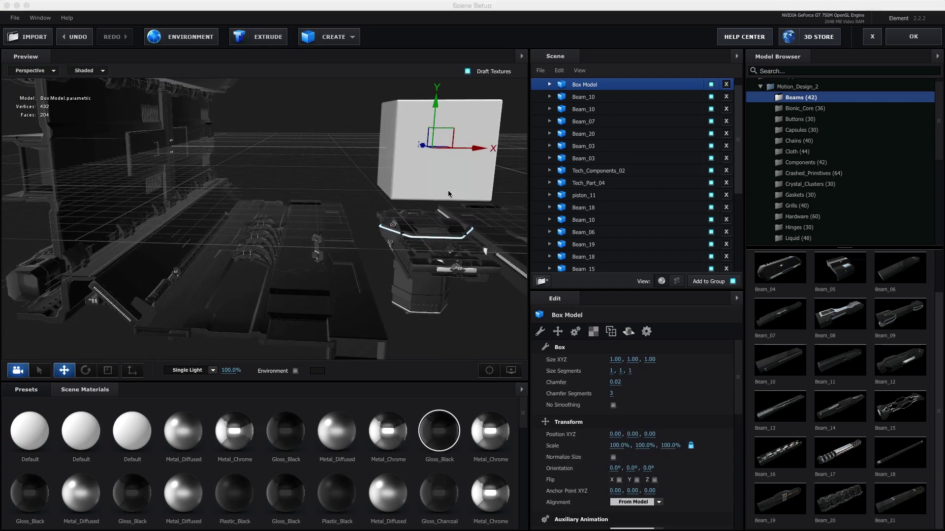
left_click_drag(453, 117, 458, 12)
left_click_drag(631, 359, 596, 367)
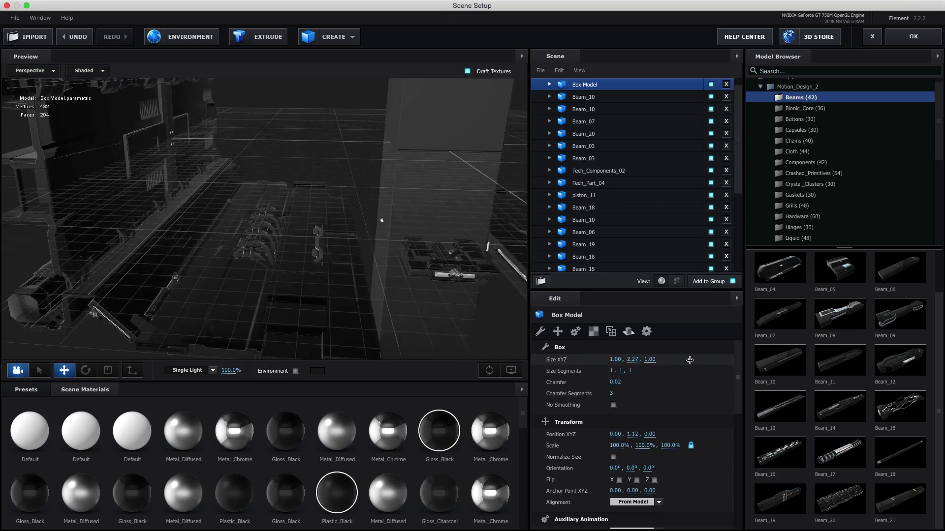
mouse_move(632, 434)
left_mouse_down()
mouse_move(652, 447)
mouse_move(704, 437)
left_mouse_up()
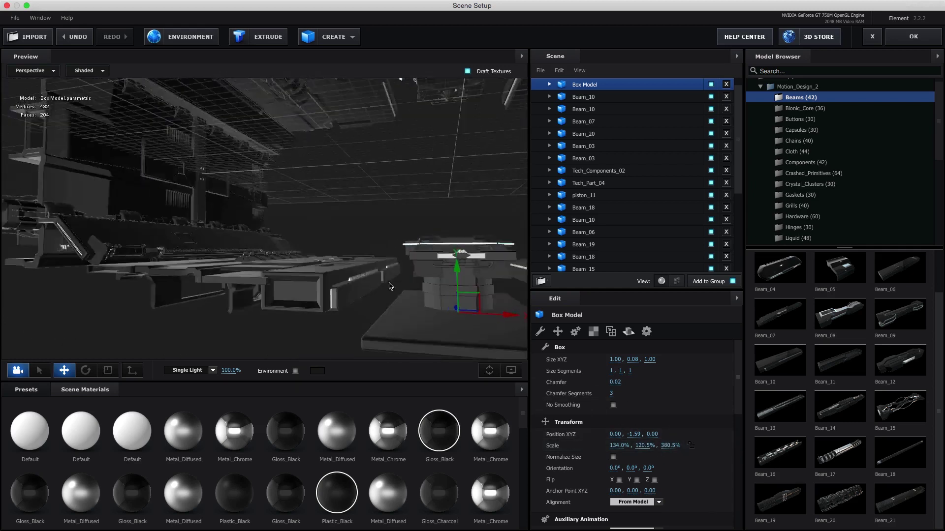
left_click_drag(433, 259, 434, 248)
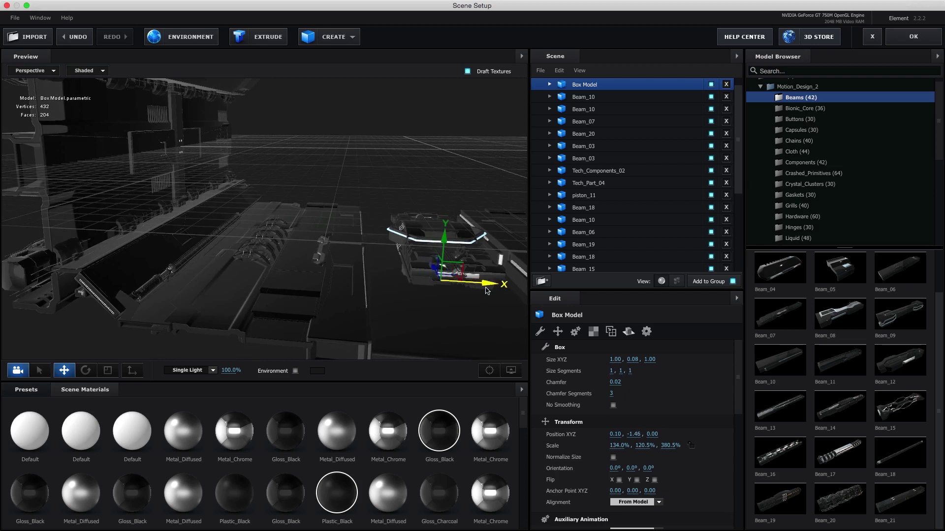
key("ctrl+g")
Turn on group symmetry to mirror the grouped models across the Z axis.
left_click(593, 331)
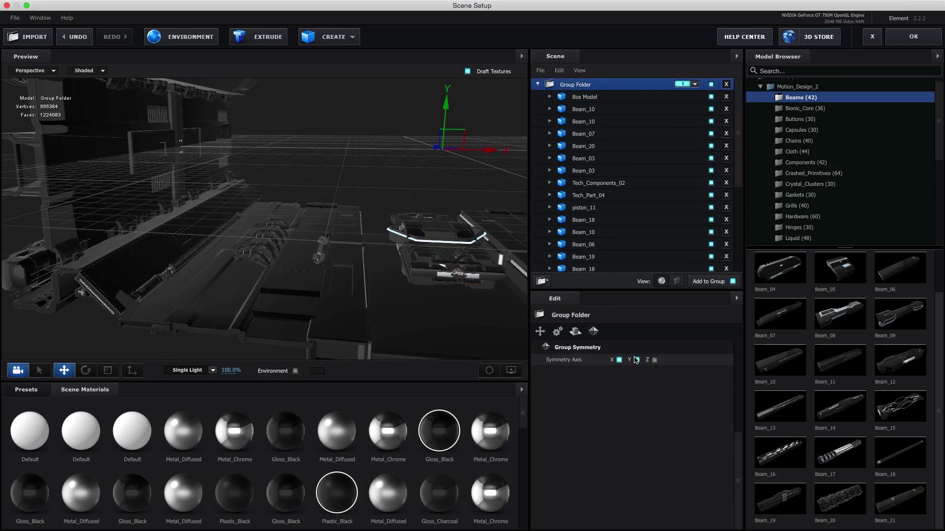
left_click_drag(374, 276, 492, 324)
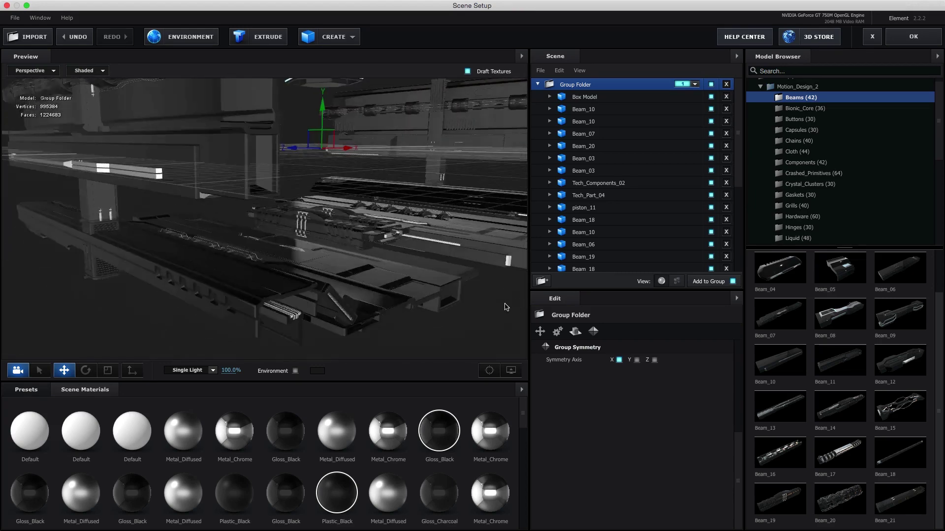
left_click(654, 359)
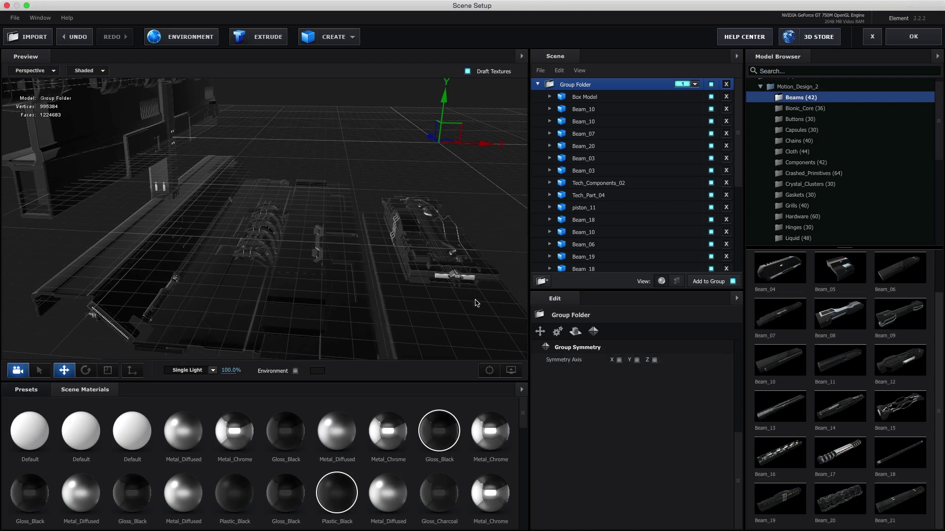
left_click_drag(467, 305, 493, 288)
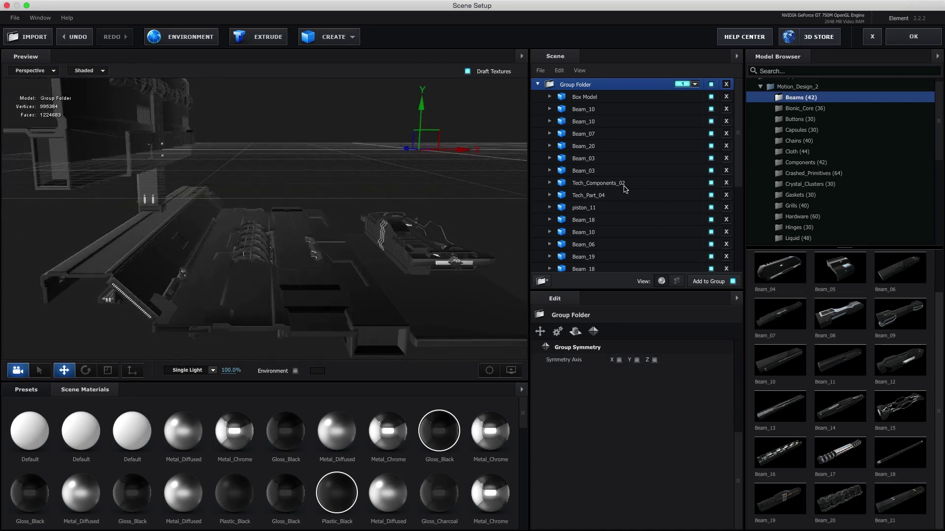
Flip Tech_Components_02 over and move it to Y -0.86.
left_click(625, 187)
left_click_drag(633, 358, 624, 359)
mouse_move(655, 394)
left_mouse_down()
mouse_move(662, 397)
mouse_move(649, 399)
left_mouse_up()
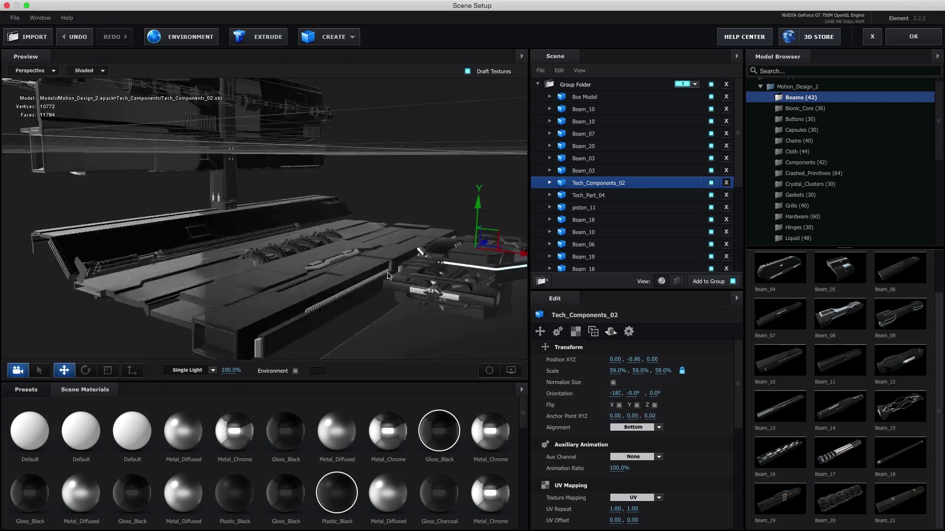
left_click_drag(425, 189, 417, 281)
left_click(418, 281)
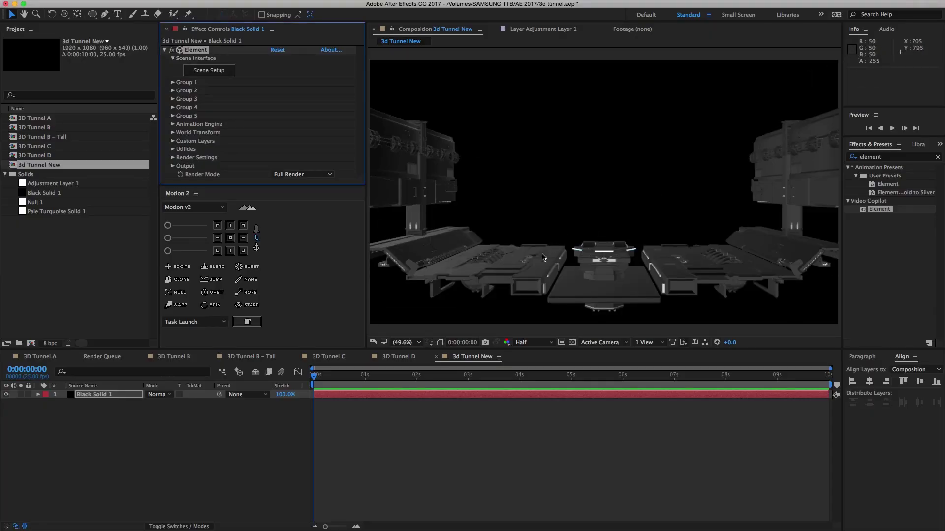
Add a Camera 1 layer to the 3d Tunnel New composition via Ctrl+Alt+Shift+C.
left_click(109, 396)
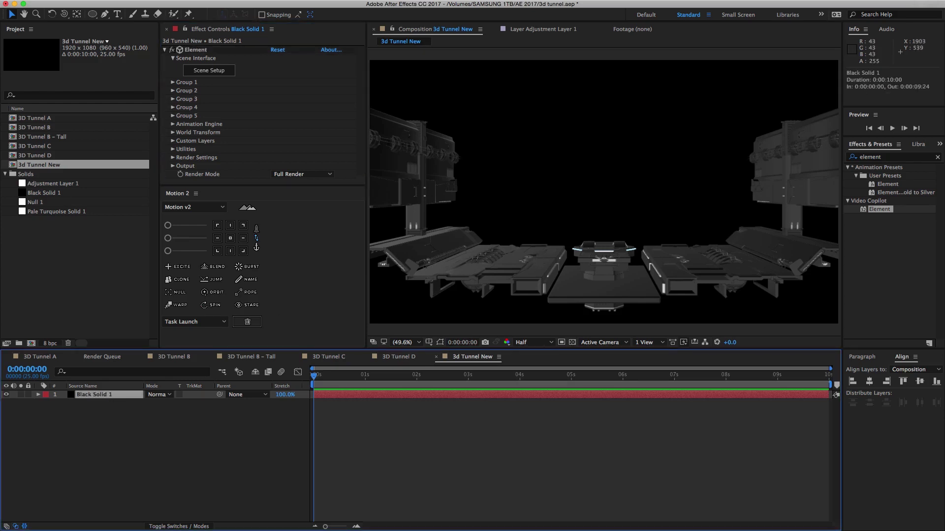
key("ctrl+alt+shift+c")
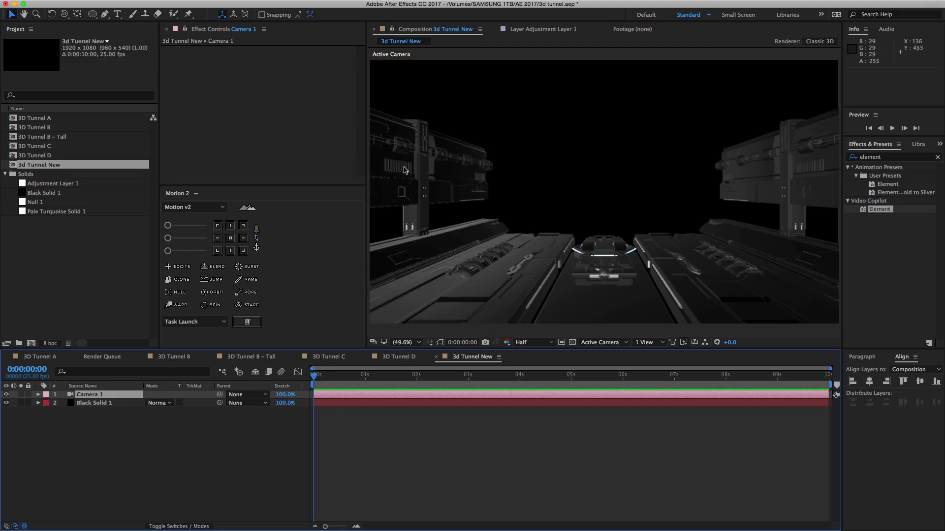
left_click(119, 403)
Add Tech_Part_17 on the left and enlarge it to 130.5%.
left_click(205, 70)
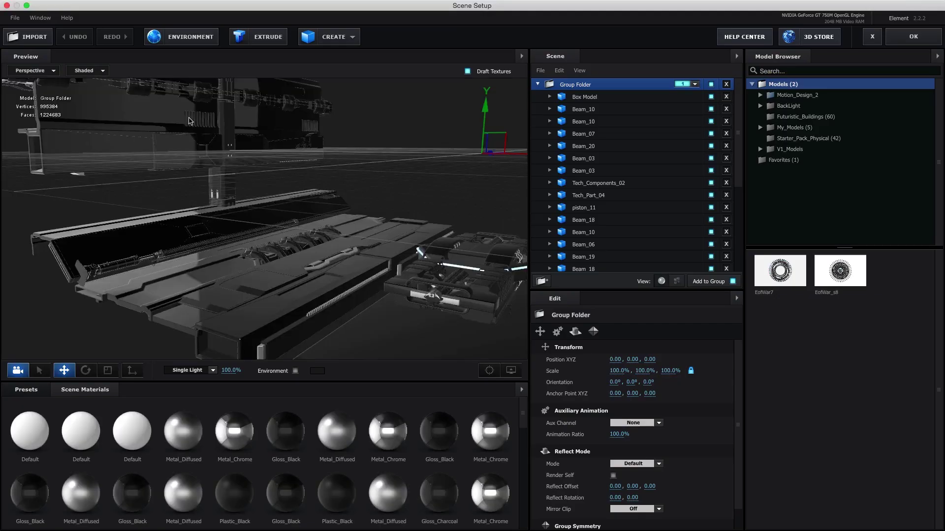
left_click(760, 95)
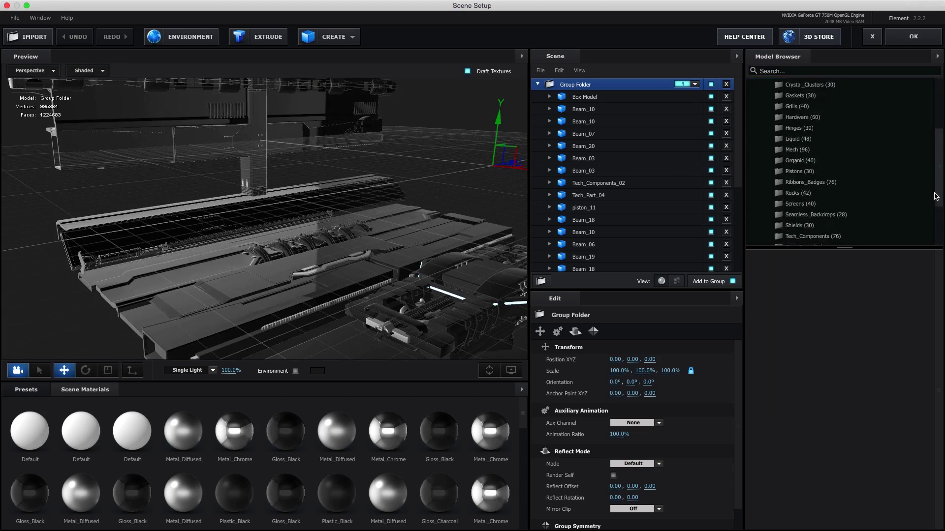
scroll(837, 148, "down", 5)
left_click(809, 177)
left_click(810, 191)
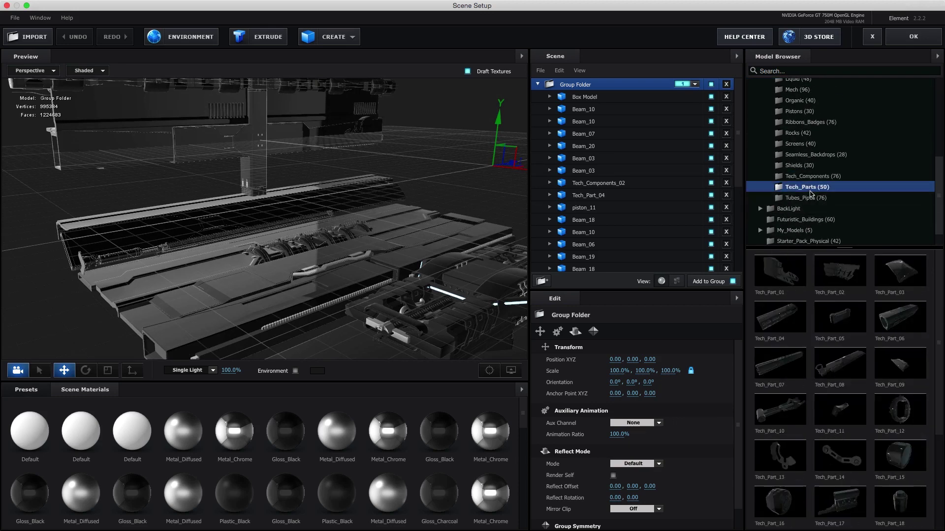
left_click(851, 498)
mouse_move(512, 158)
left_mouse_down()
mouse_move(270, 144)
mouse_move(238, 192)
left_mouse_up()
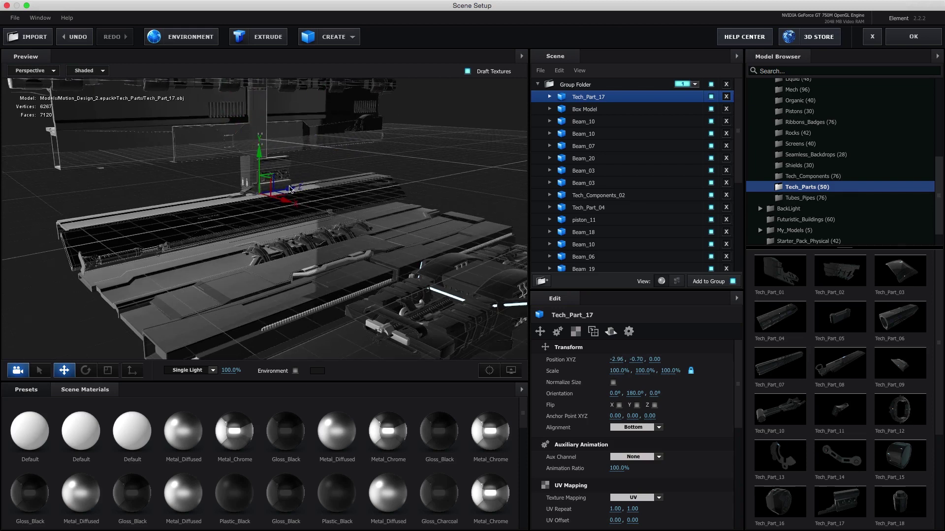
left_click_drag(675, 370, 694, 370)
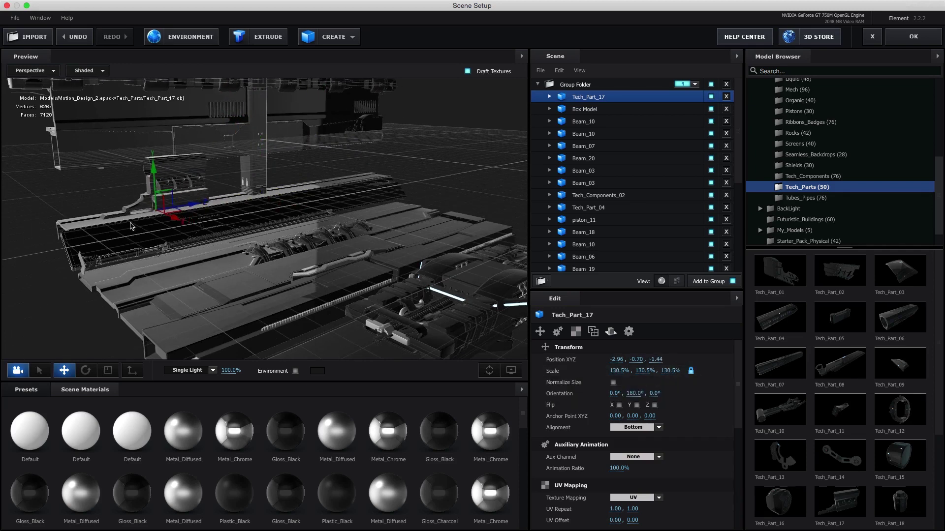
mouse_move(175, 217)
left_mouse_down()
mouse_move(197, 239)
mouse_move(171, 239)
left_mouse_up()
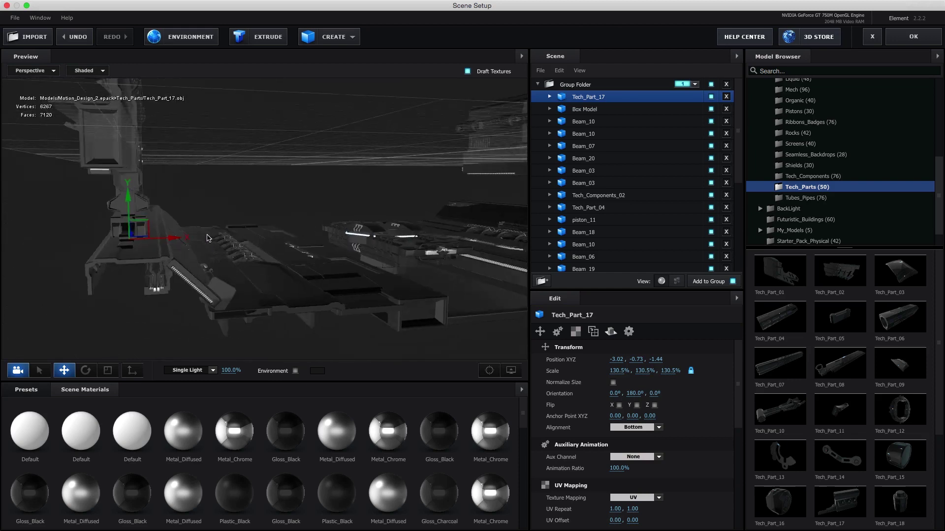
Place Tech_Combustion_01, delete it, and add Tech_Rings_01 instead.
left_click_drag(213, 280, 584, 328)
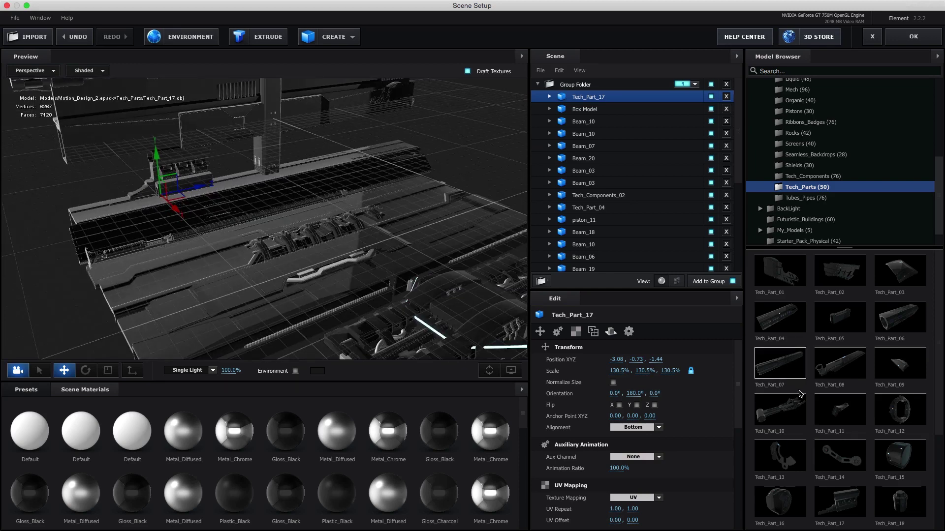
left_click(811, 176)
mouse_move(779, 270)
left_mouse_down()
mouse_move(387, 132)
mouse_move(114, 175)
mouse_move(119, 148)
mouse_move(167, 243)
left_mouse_up()
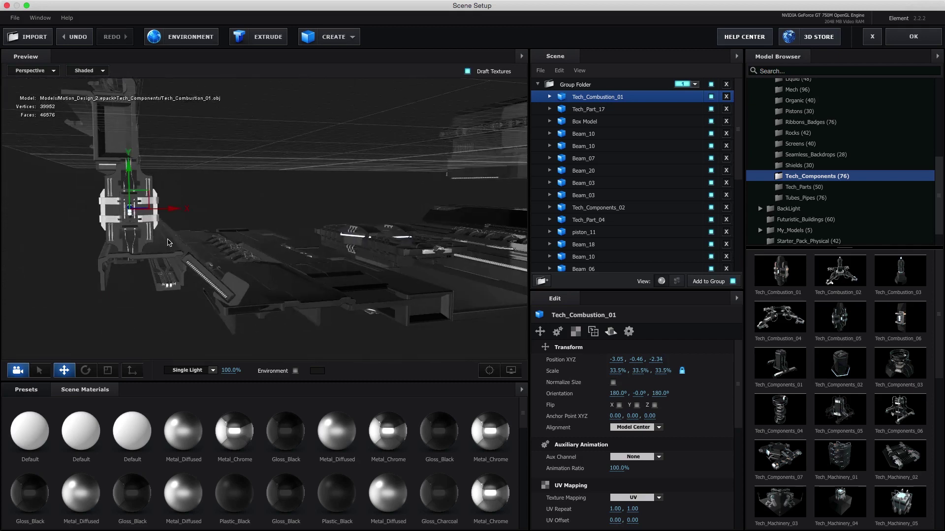
left_click(725, 96)
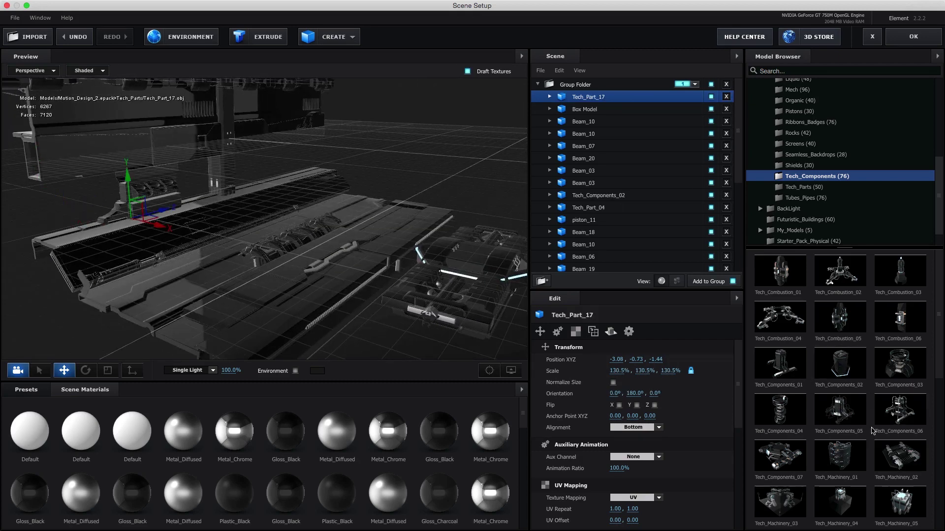
scroll(930, 360, "down", 10)
left_click_drag(839, 462, 513, 165)
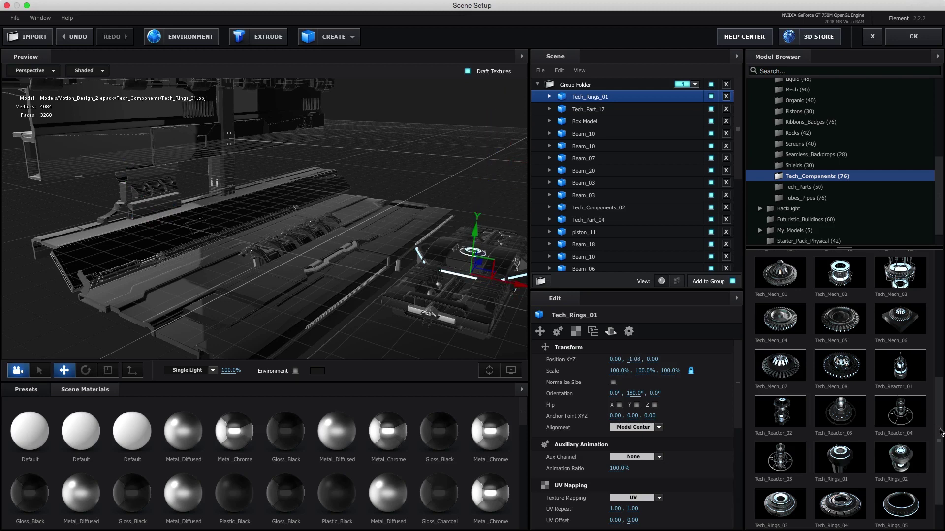
Add Beam_15, slide it left, and set its Z orientation to 90°.
scroll(925, 167, "up", 5)
left_click(797, 105)
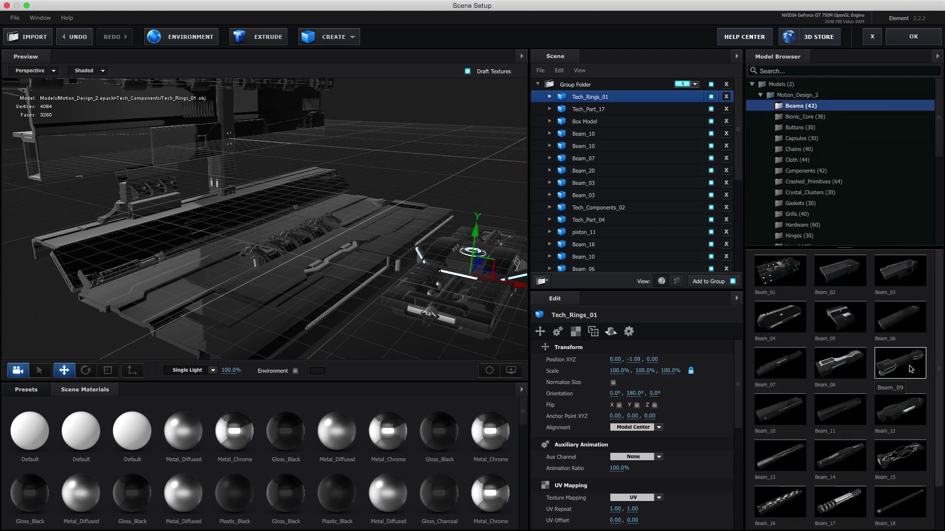
left_click_drag(903, 456, 344, 143)
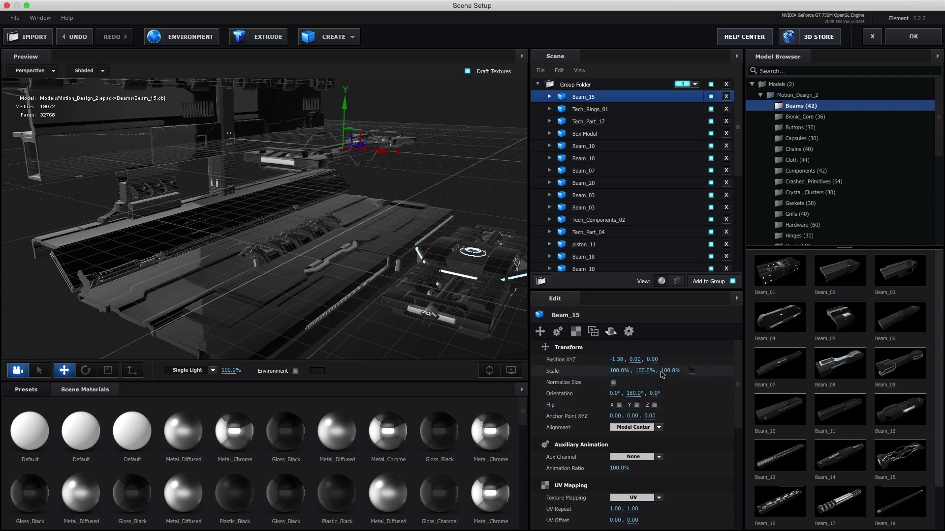
left_click_drag(715, 394, 726, 394)
mouse_move(388, 150)
left_mouse_down()
mouse_move(205, 139)
mouse_move(307, 162)
left_mouse_up()
left_click(657, 394)
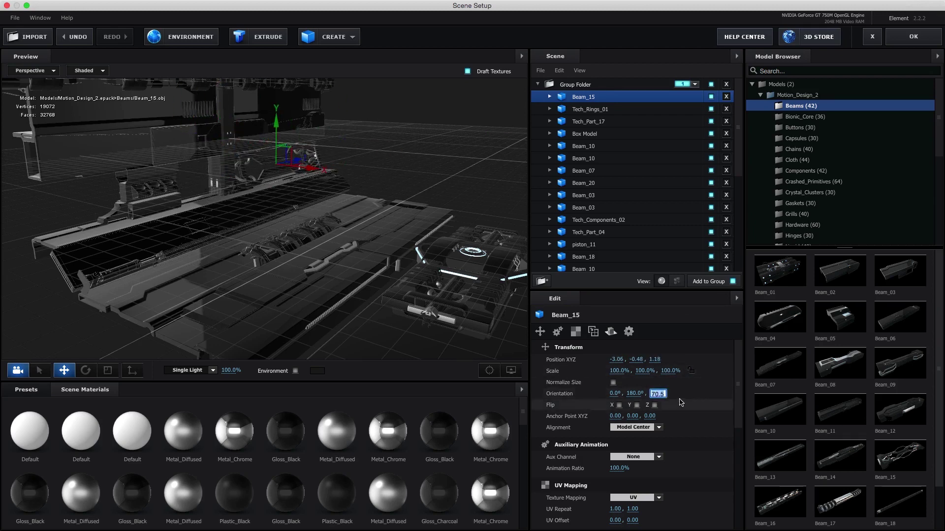
type("90")
key("Return")
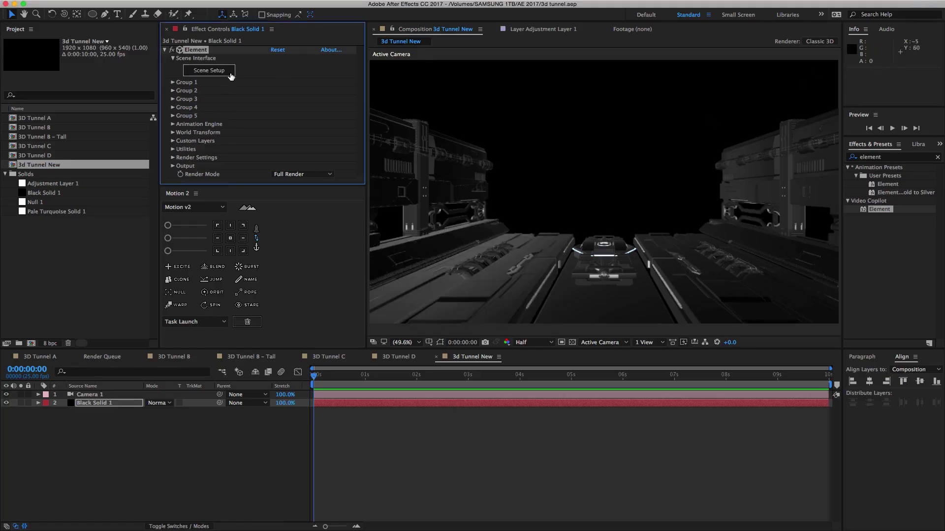
Add Beam_11 along the tunnel wall, turned -89.5° on Z and shifted left.
left_click(208, 70)
left_click(760, 95)
left_click(808, 171)
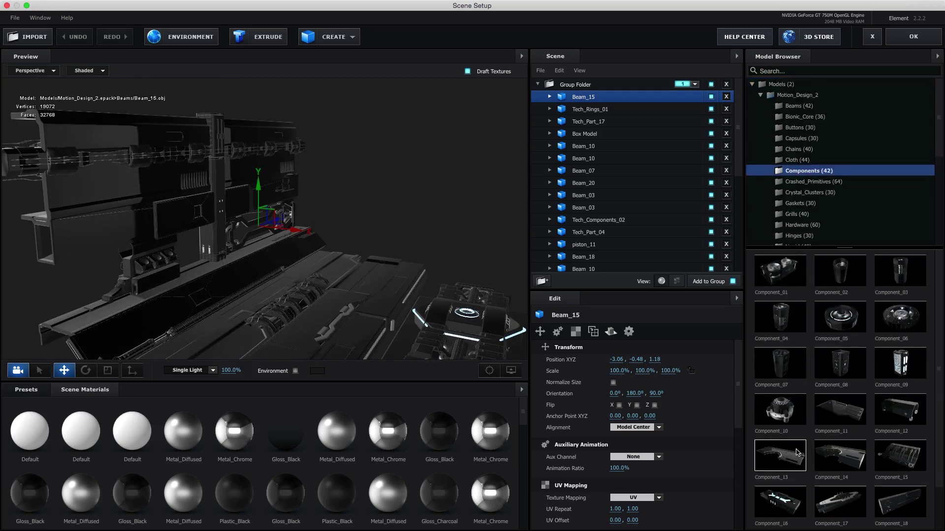
left_click(814, 106)
left_click(848, 413)
mouse_move(657, 394)
left_mouse_down()
mouse_move(612, 396)
mouse_move(640, 395)
left_mouse_up()
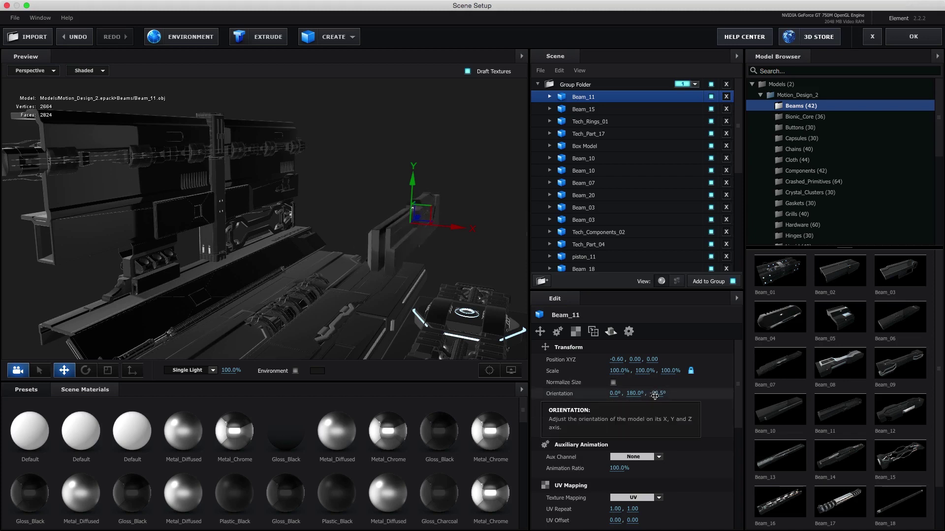
mouse_move(427, 224)
left_mouse_down()
mouse_move(224, 183)
mouse_move(204, 110)
mouse_move(161, 90)
mouse_move(222, 155)
left_mouse_up()
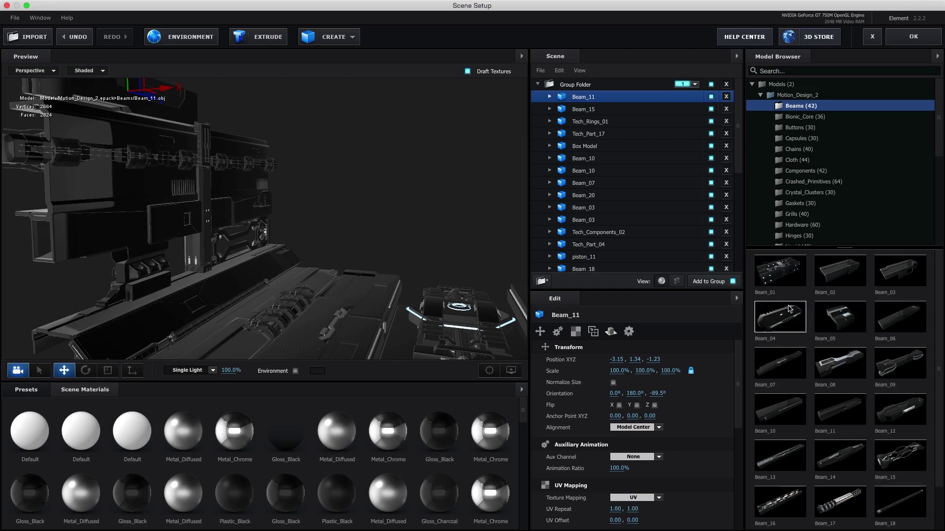
Try a Beam_20 in the scene, move it along Z, then delete it.
scroll(855, 498, "down", 1)
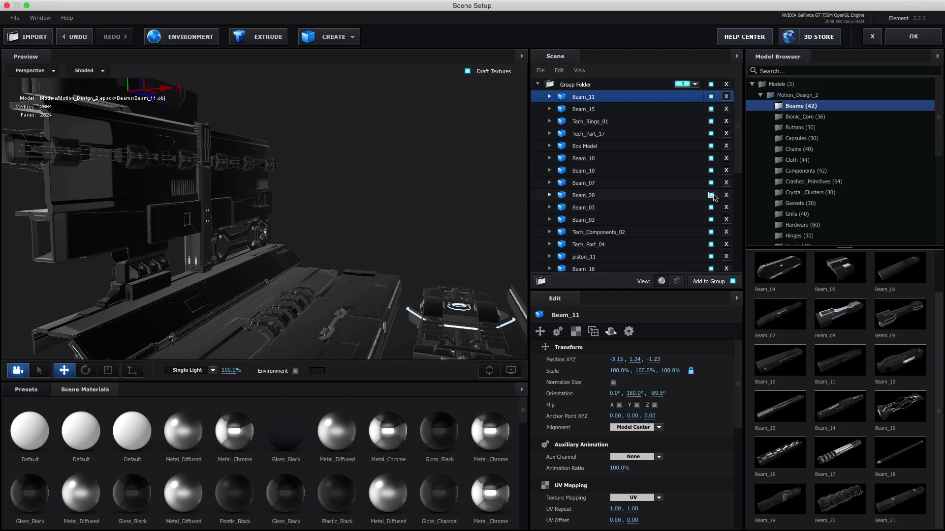
left_click_drag(839, 498, 173, 71)
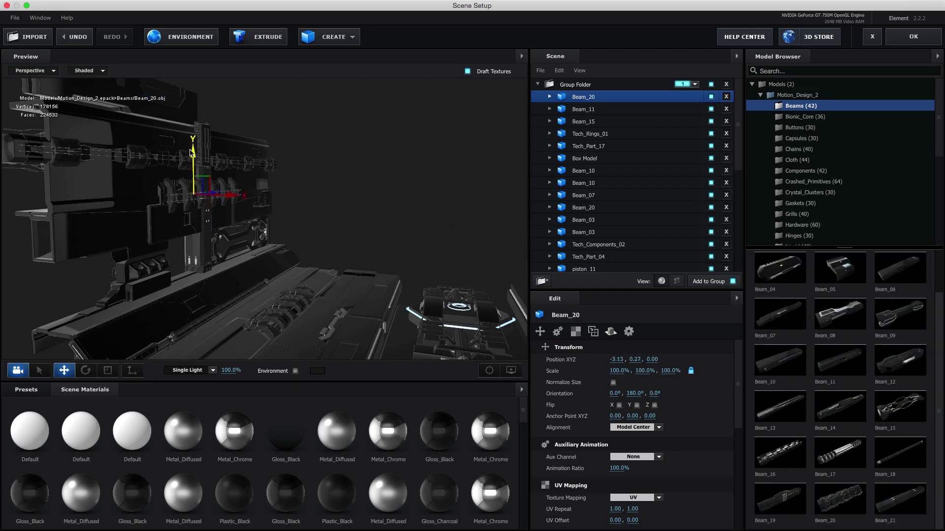
left_click_drag(231, 115, 247, 173)
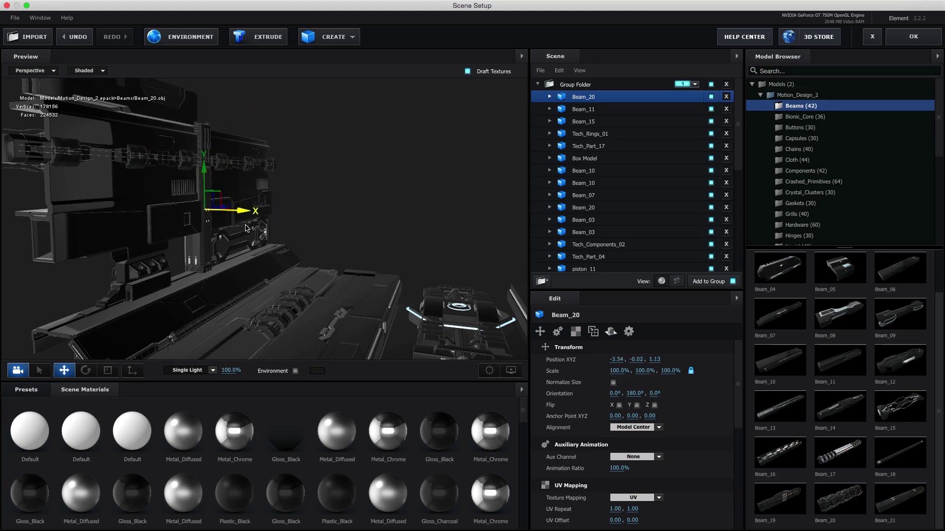
left_click_drag(245, 228, 220, 261)
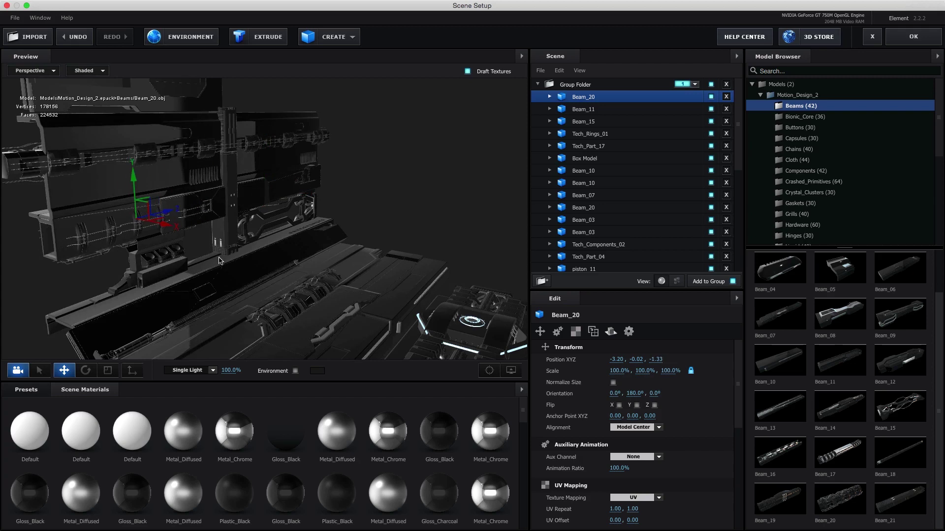
left_click(726, 97)
left_click(805, 116)
Place Component_18 and Component_08 on the wall and Component_15 on the tunnel floor.
left_click(800, 127)
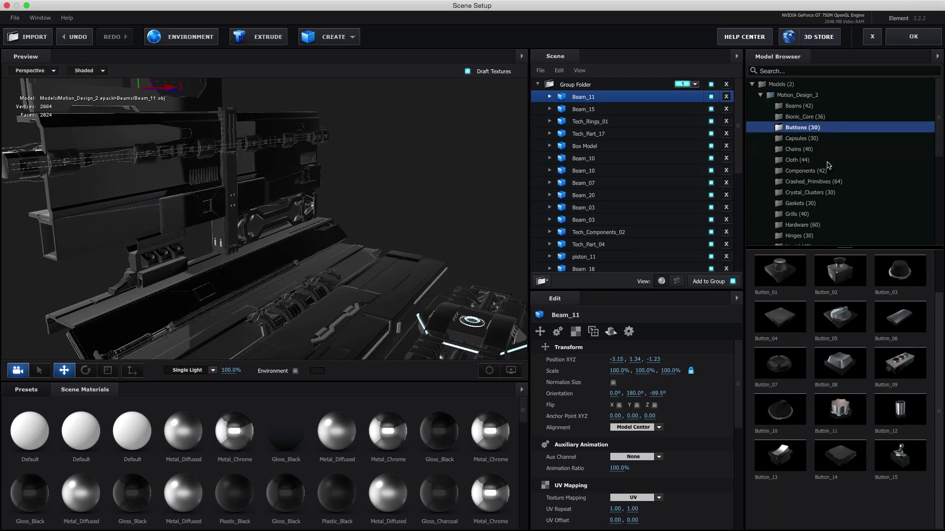
left_click(808, 170)
left_click_drag(893, 499, 251, 205)
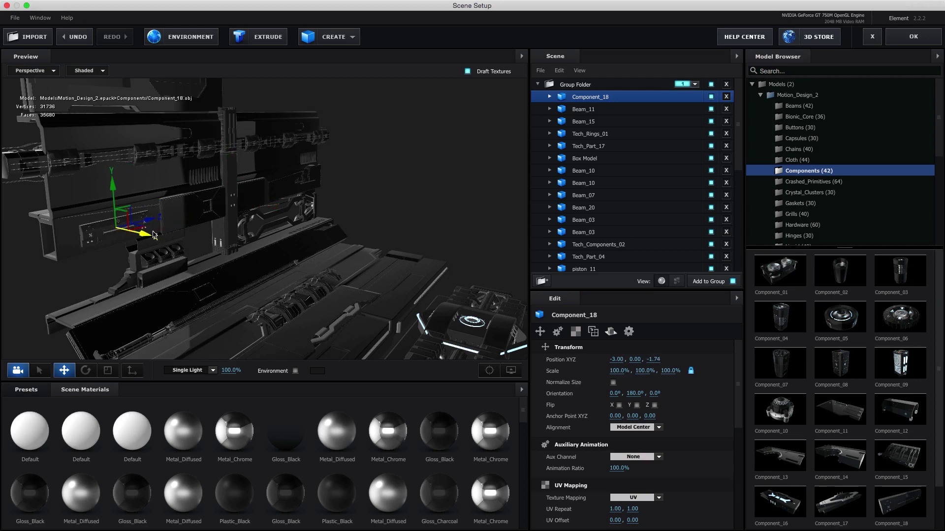
left_click_drag(840, 366, 248, 215)
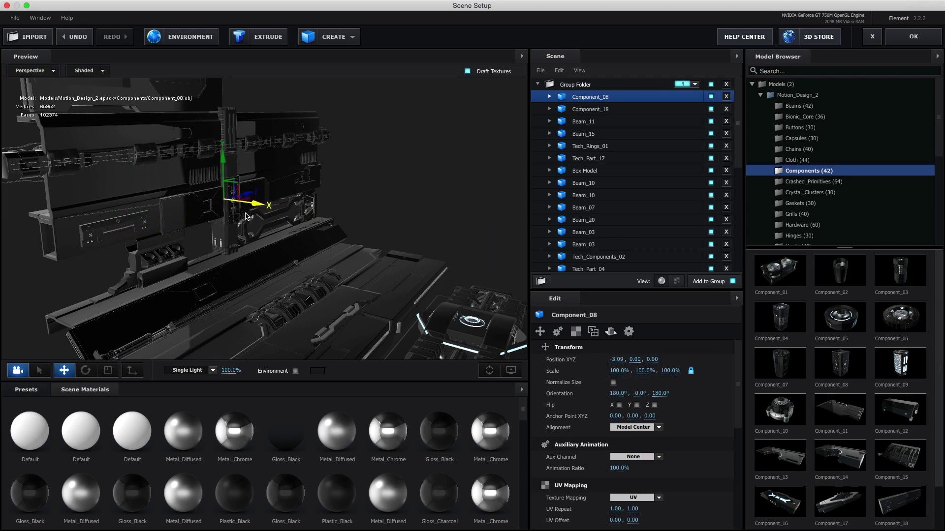
mouse_move(900, 456)
left_mouse_down()
mouse_move(417, 268)
mouse_move(453, 330)
left_mouse_up()
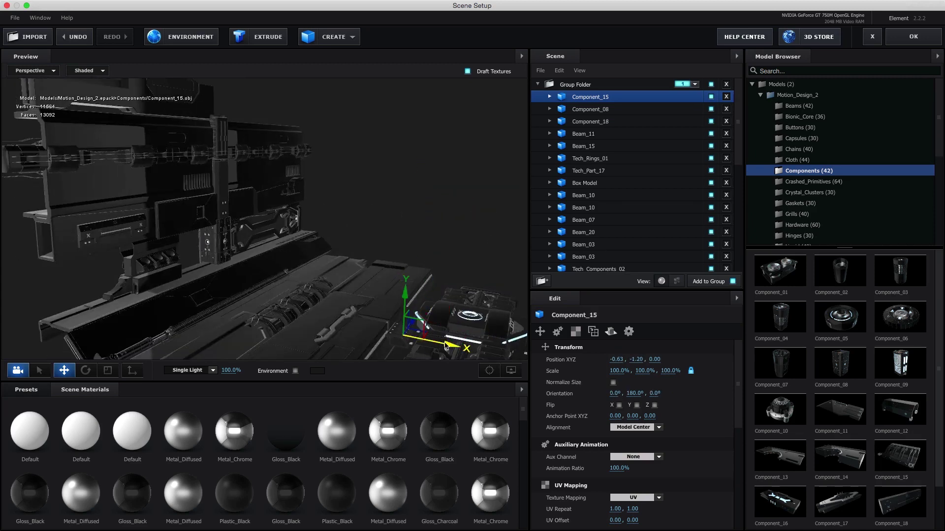
left_click_drag(366, 348, 443, 345)
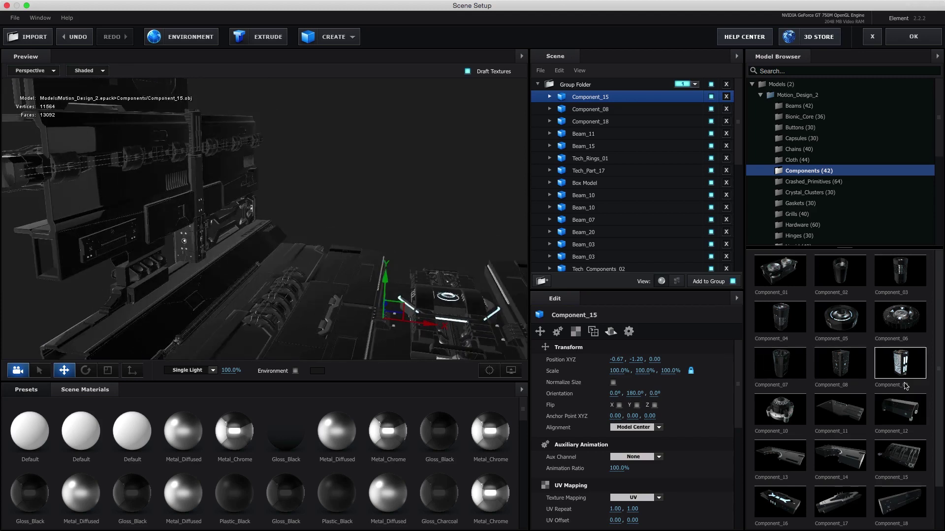
left_click_drag(383, 256, 357, 301)
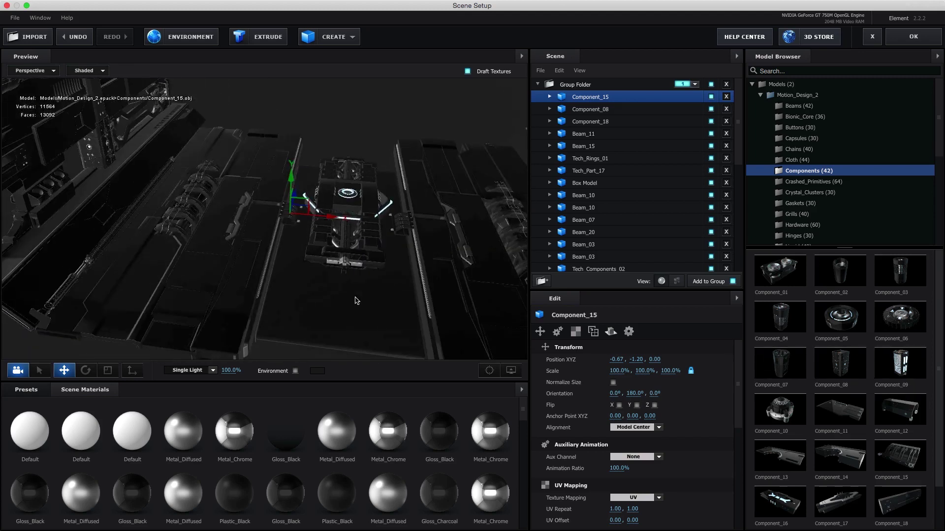
Try Component_17 at X 0 in the scene, delete it, and add Component_07.
left_click(849, 507)
left_click_drag(305, 275, 334, 265)
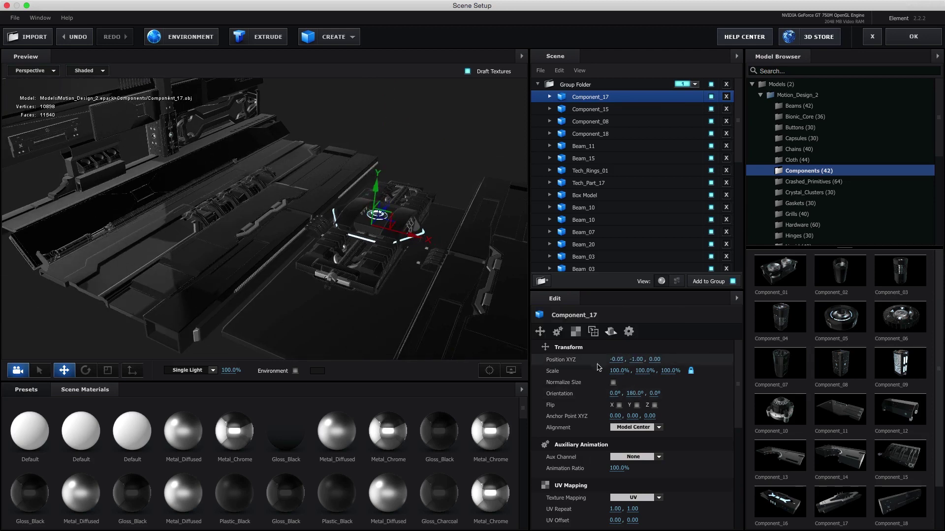
left_click_drag(623, 361, 519, 265)
left_click_drag(430, 174, 347, 282)
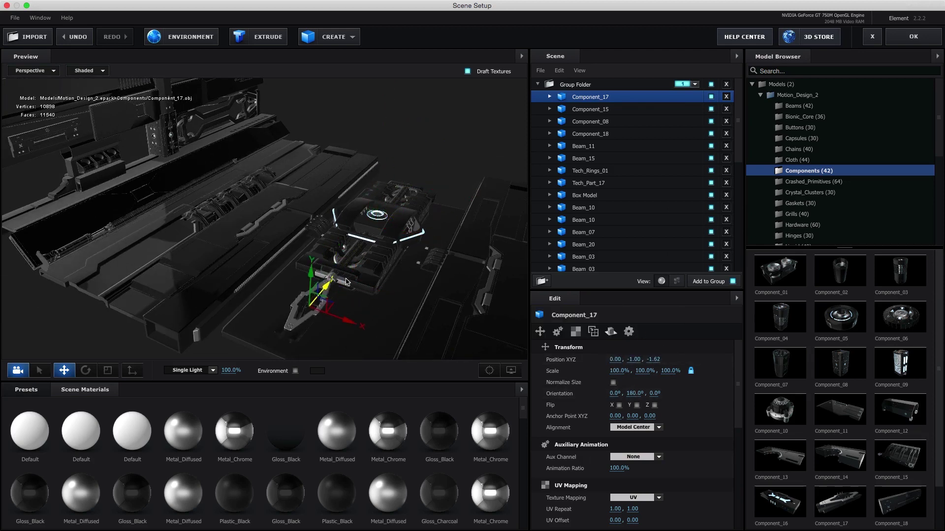
key("Up")
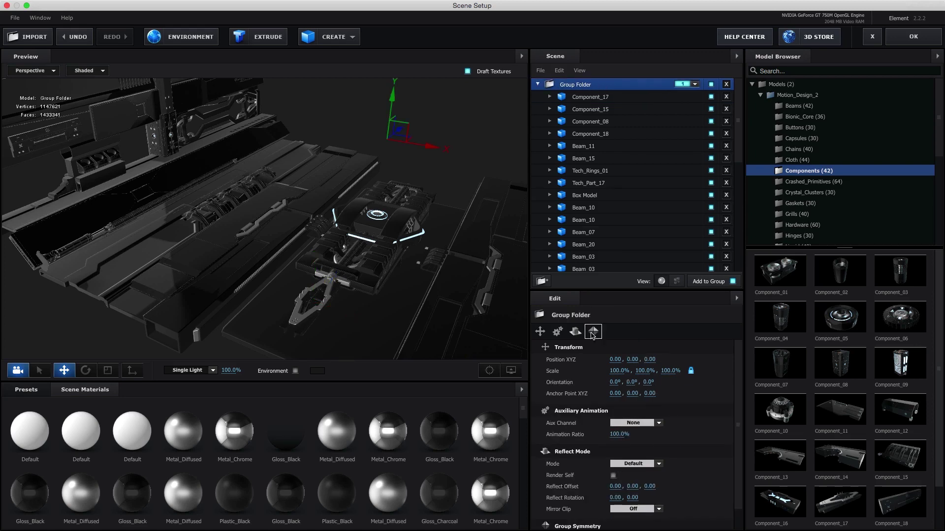
key("Down")
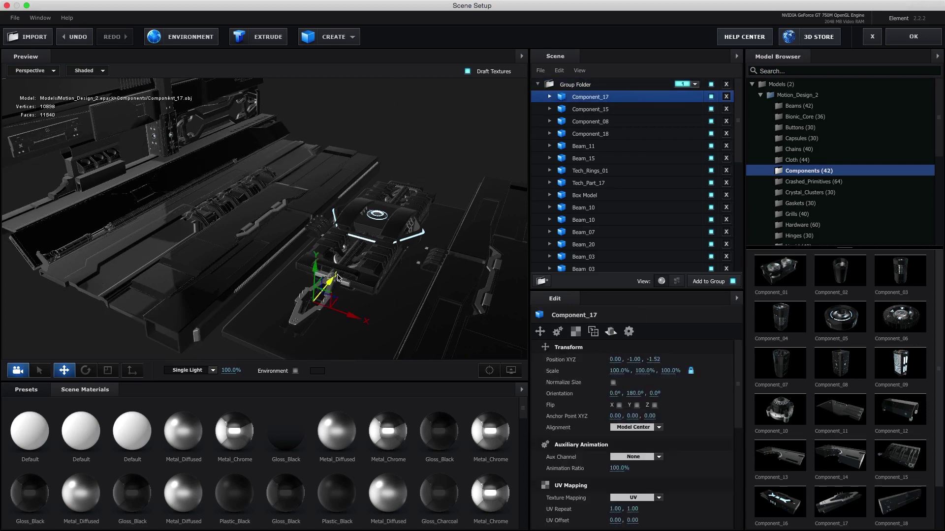
key("Delete")
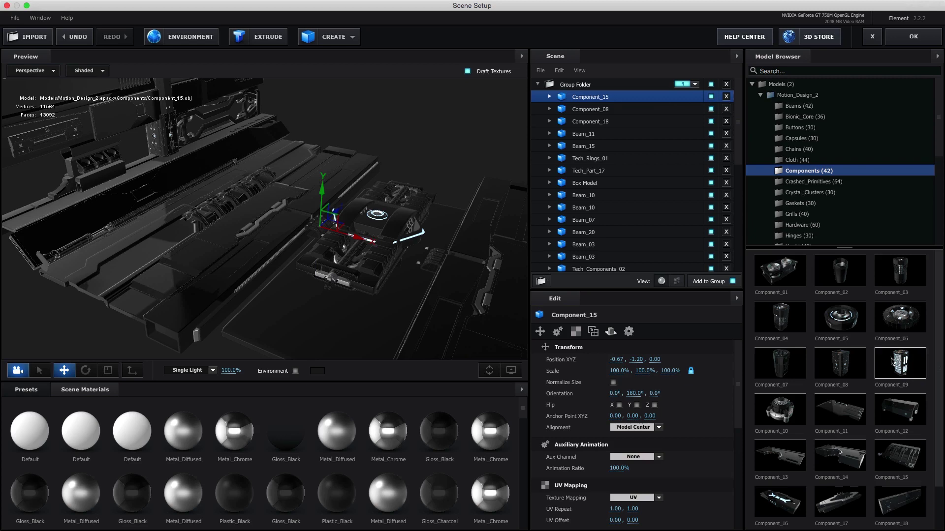
left_click(780, 364)
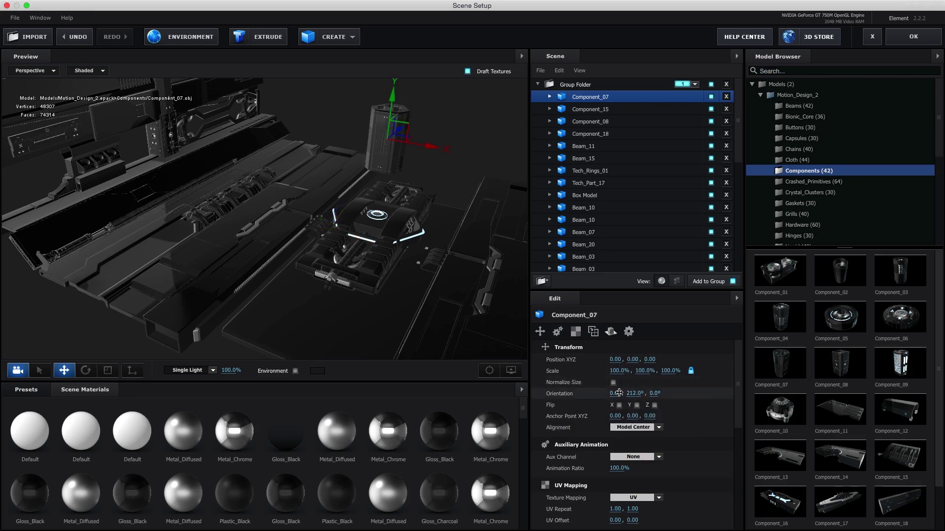
Rotate Component_07 to 90° on X and 118.5° on Y, with Position Z 1.25.
left_click_drag(618, 392, 581, 393)
left_click_drag(374, 216, 322, 258)
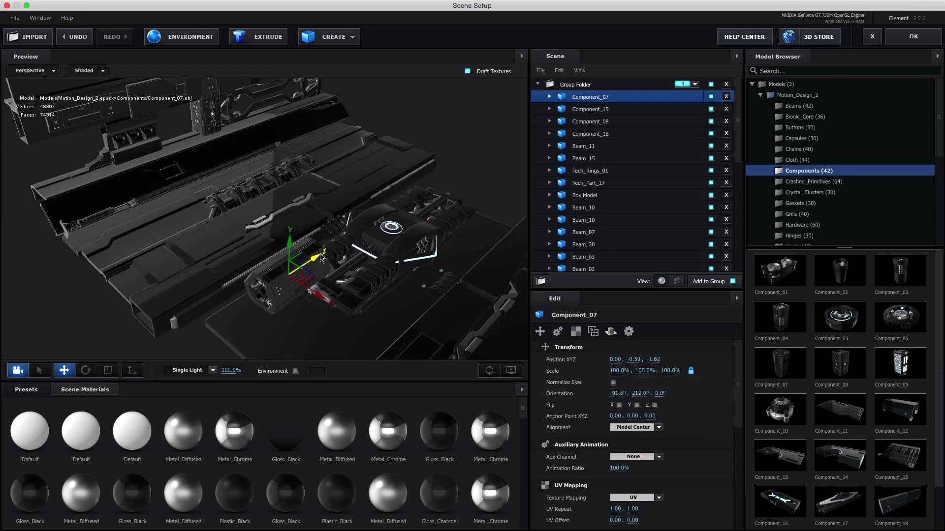
left_click_drag(615, 393, 604, 309)
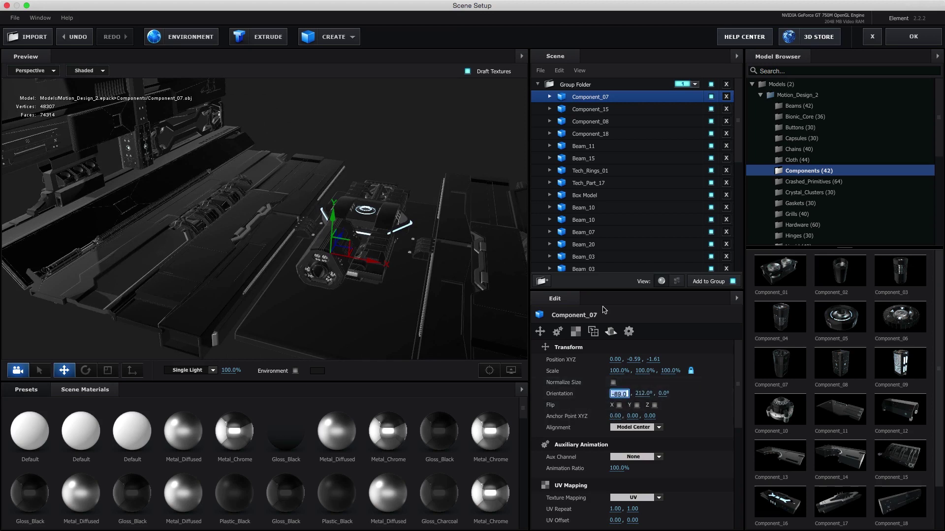
left_click_drag(618, 393, 659, 394)
mouse_move(278, 236)
left_mouse_down()
mouse_move(284, 313)
mouse_move(285, 275)
left_mouse_up()
left_click_drag(616, 394, 616, 400)
key("ctrl+z")
key("ctrl+z")
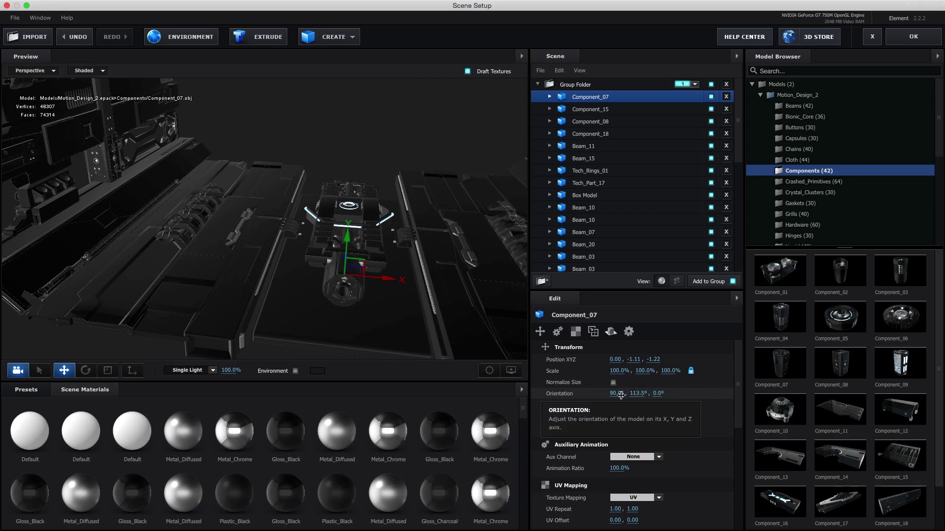
key("ctrl+z")
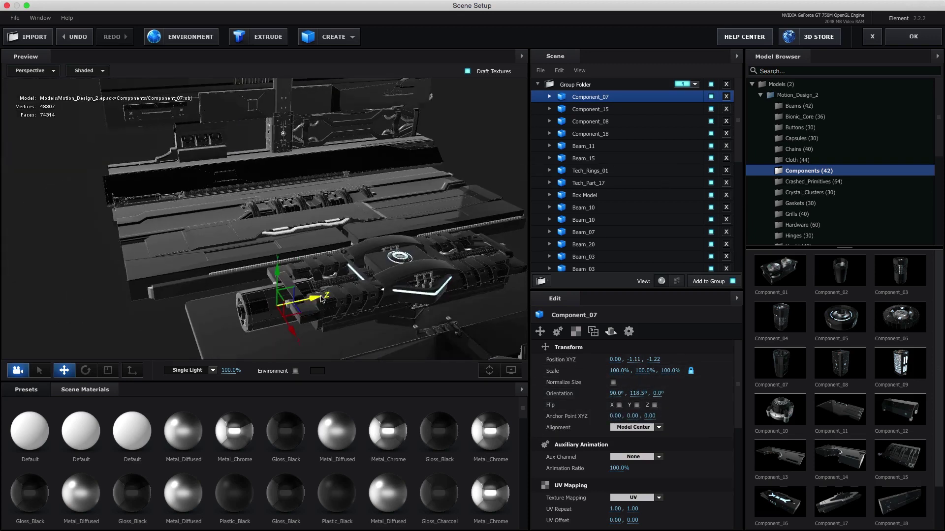
key("ctrl+z")
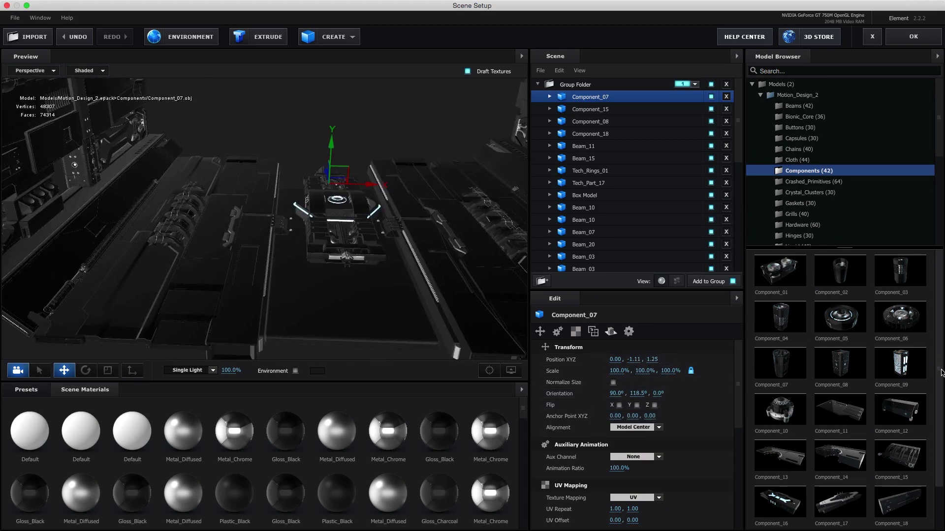
Add Component_21 beside Component_07 on the floor.
scroll(941, 372, "down", 1)
scroll(937, 425, "down", 1)
left_click(899, 500)
mouse_move(401, 212)
left_mouse_down()
mouse_move(422, 176)
mouse_move(376, 325)
mouse_move(408, 334)
left_mouse_up()
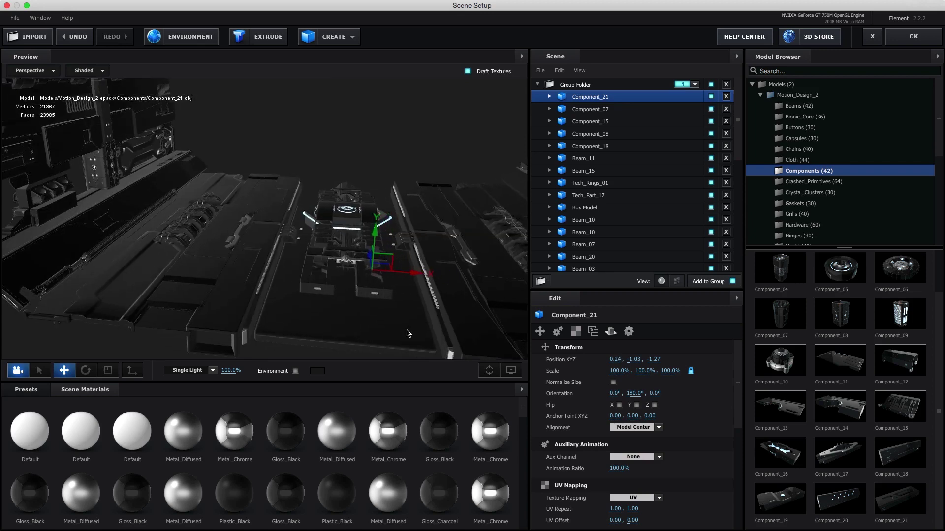
Add Component_19 flattened to 51.5% Y scale, turned 270°, and lowered onto the floor.
left_click(780, 499)
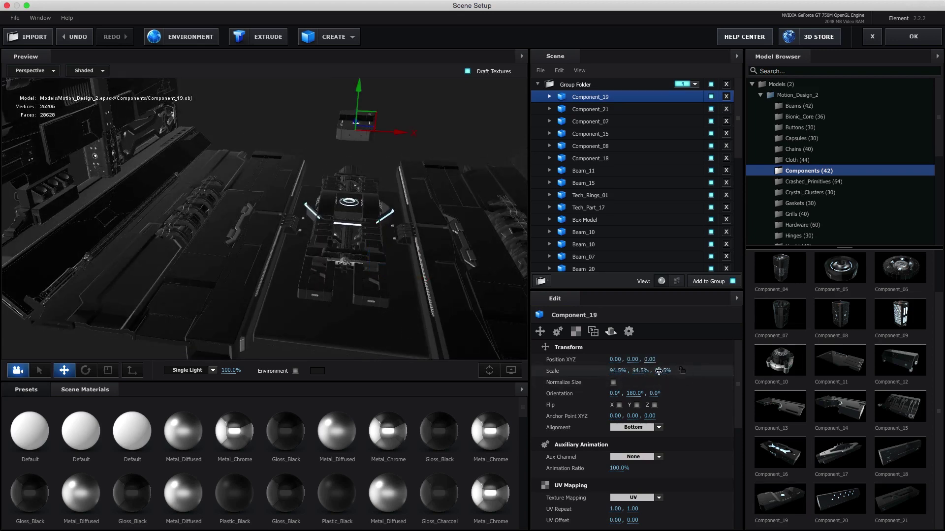
left_click_drag(599, 374, 648, 395)
type("270")
key("Return")
left_click_drag(389, 206, 319, 290)
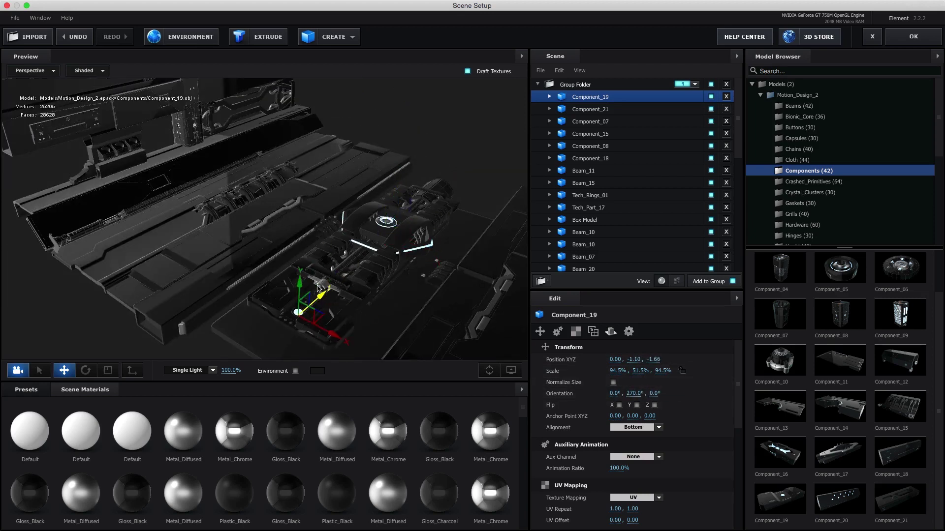
left_click_drag(275, 207, 345, 216)
left_click_drag(418, 314, 434, 311)
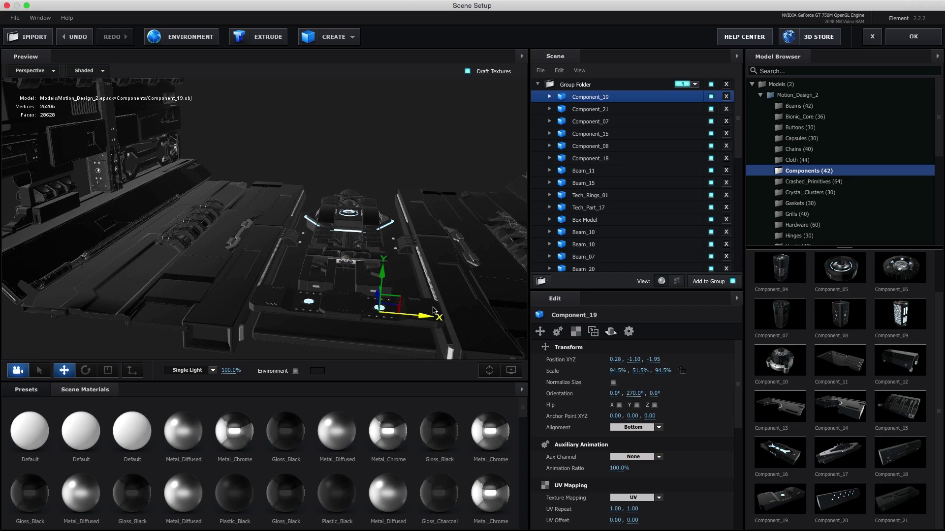
left_click_drag(389, 284, 391, 302)
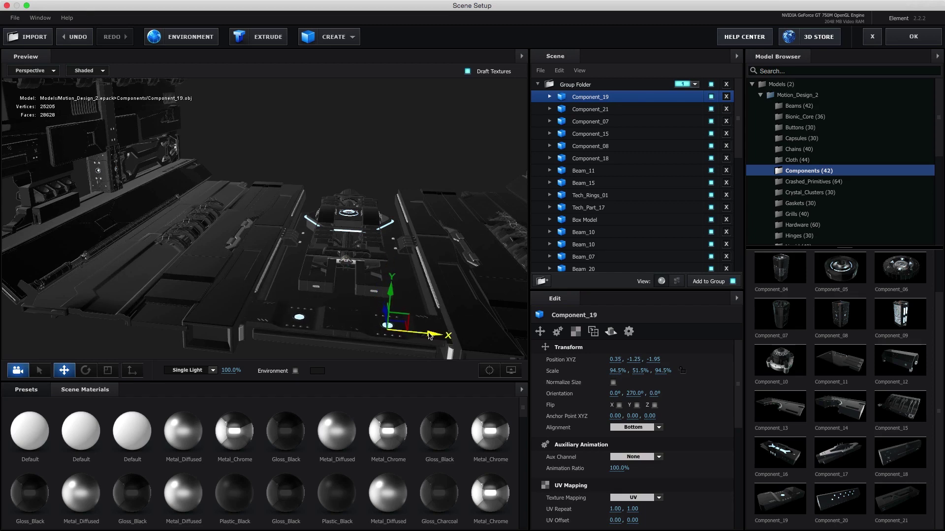
Add Component_10 on the floor, centred at X 0 and moved back along Z.
left_click(780, 361)
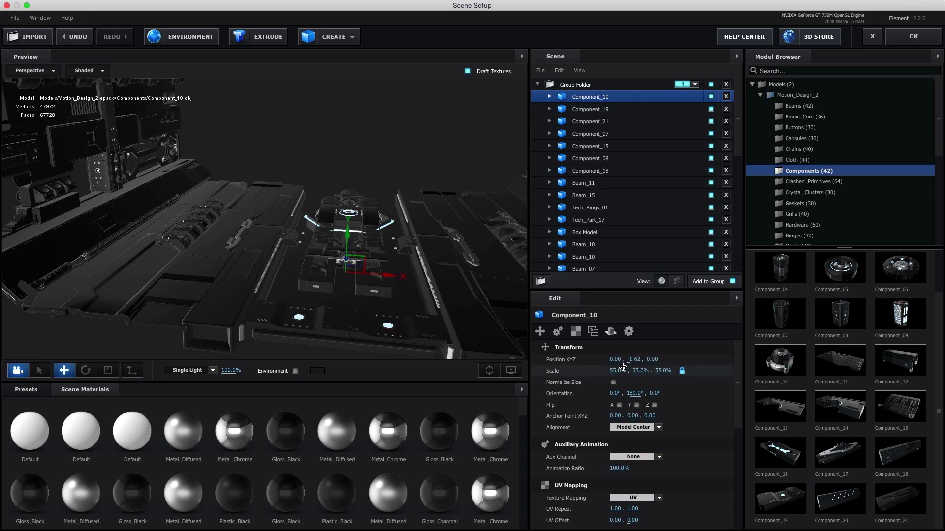
left_click_drag(250, 340, 249, 289)
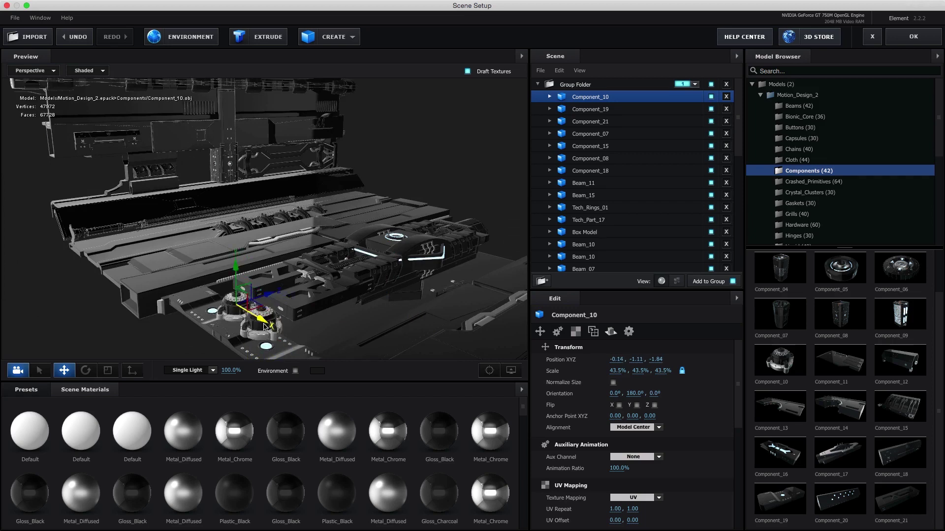
type("0")
key("Return")
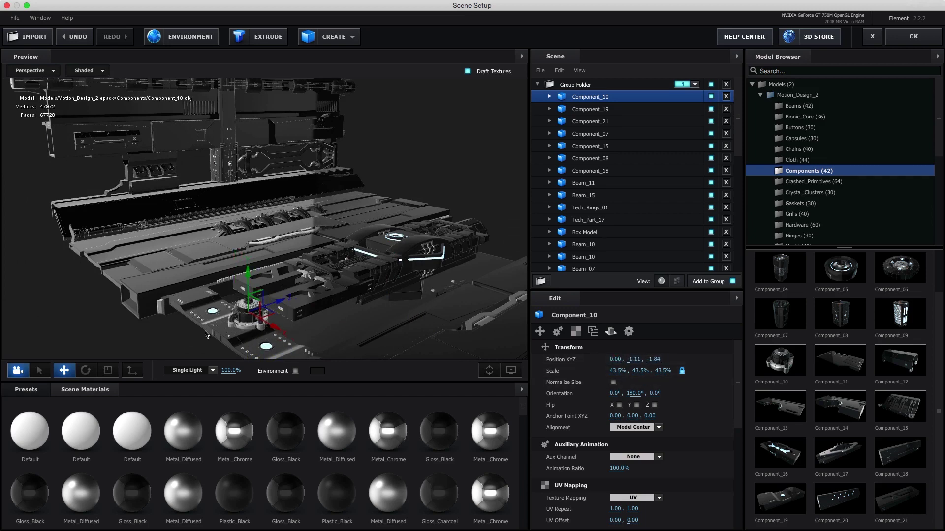
left_click_drag(274, 301, 264, 303)
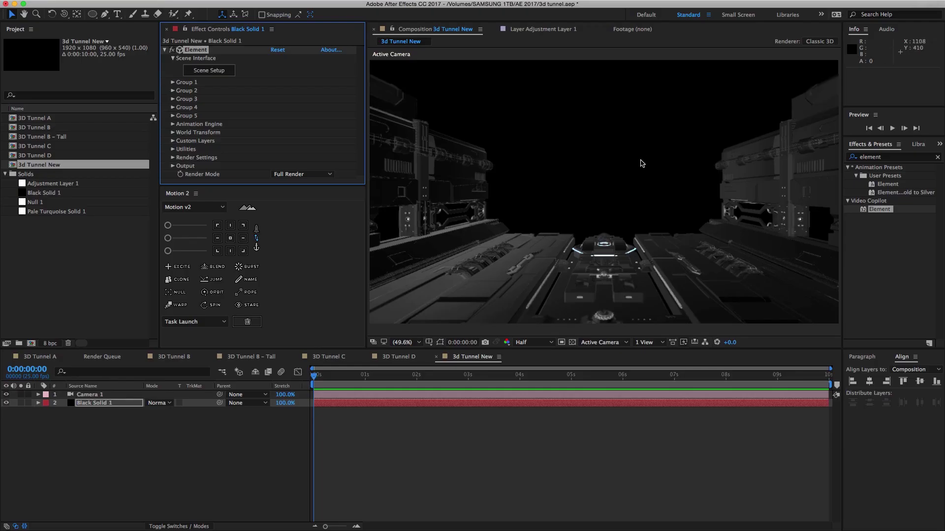
Reopen Scene Setup and duplicate the tunnel's Group Folder with Ctrl+D.
left_click(217, 72)
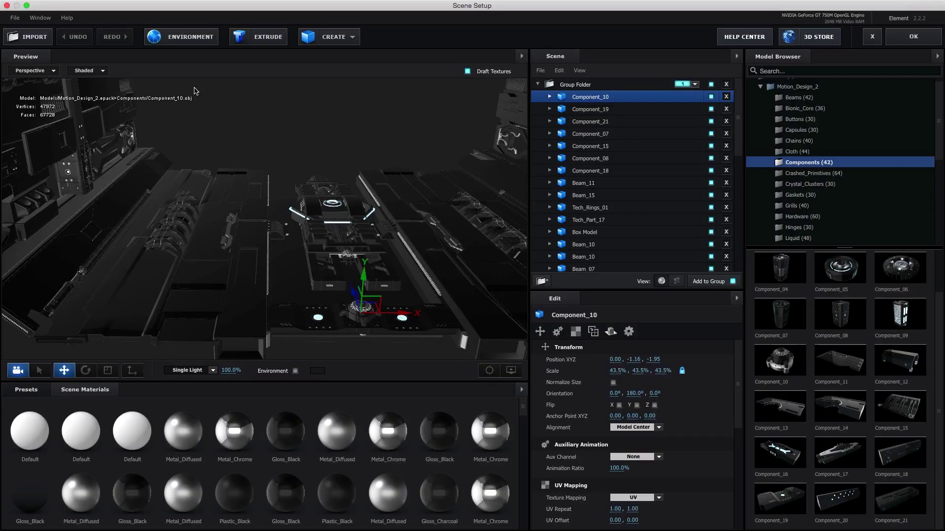
left_click(538, 85)
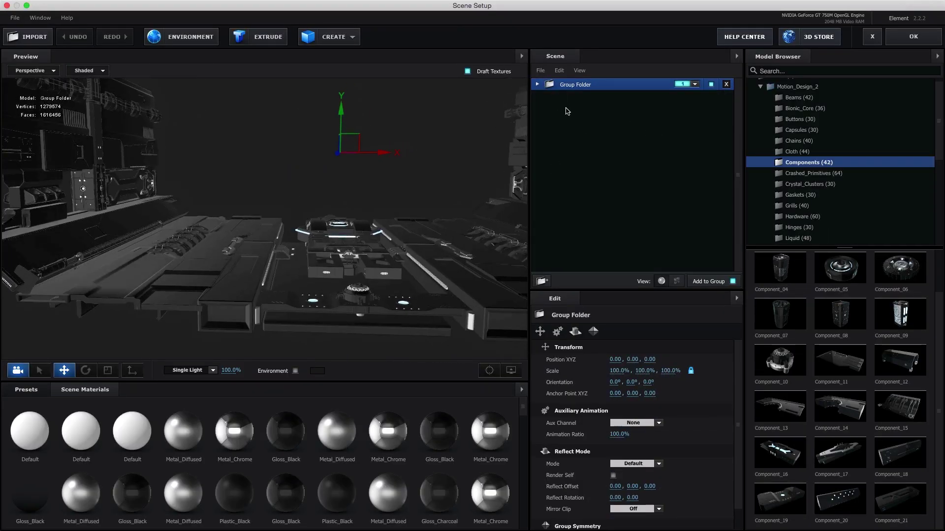
key("ctrl+d")
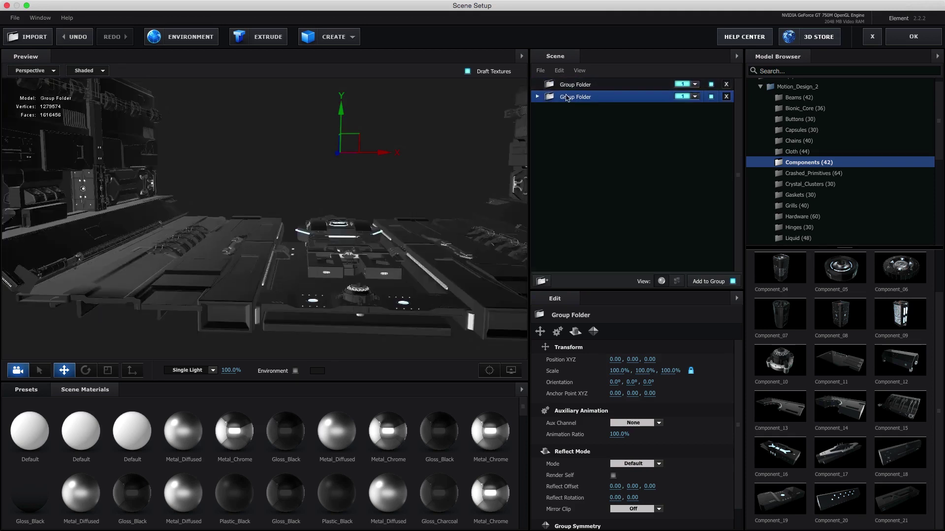
Add Group_Bend_01 from the Tubes_Pipes folder to the empty first Group Folder.
left_click(575, 88)
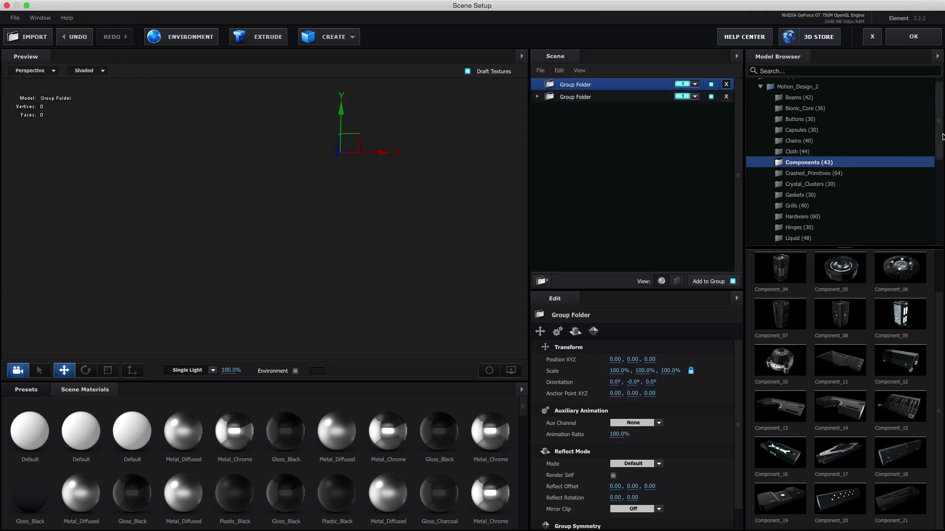
scroll(886, 147, "down", 5)
left_click(807, 187)
scroll(823, 121, "up", 5)
scroll(816, 147, "down", 5)
left_click(807, 196)
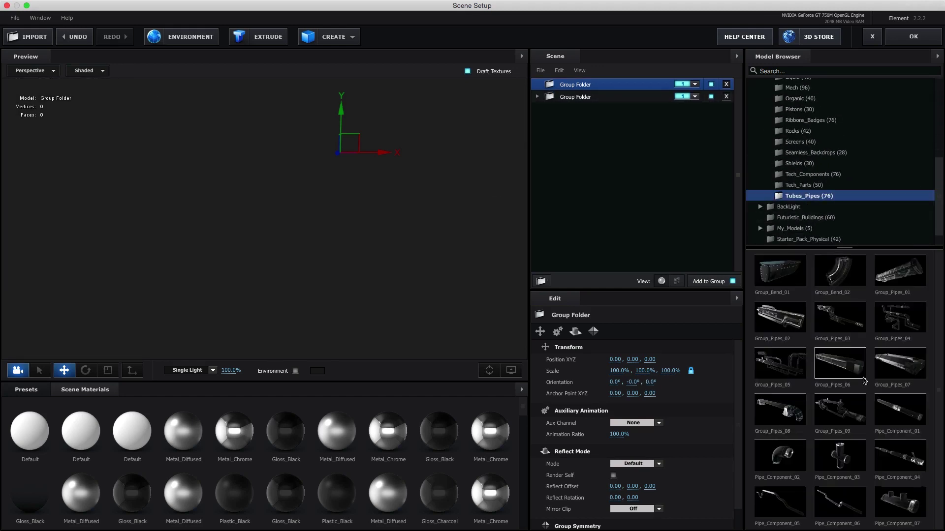
left_click(905, 406)
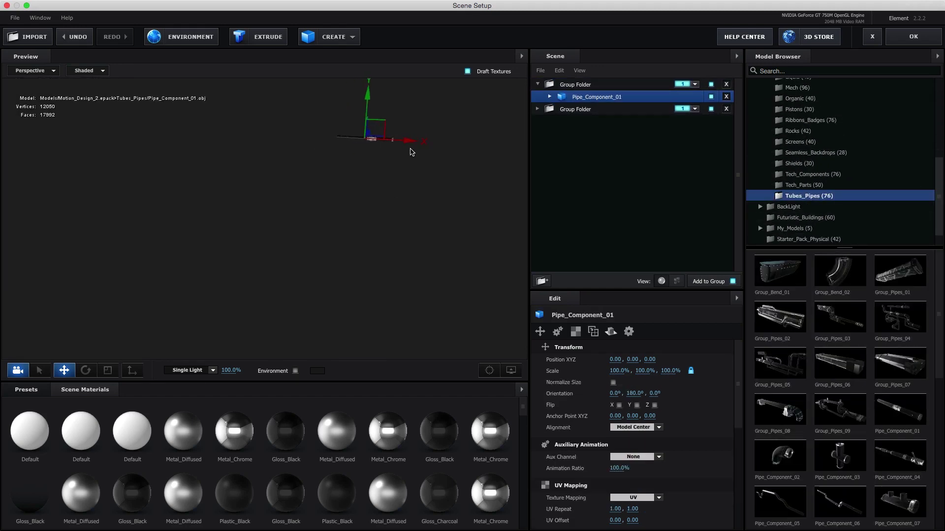
left_click(596, 96)
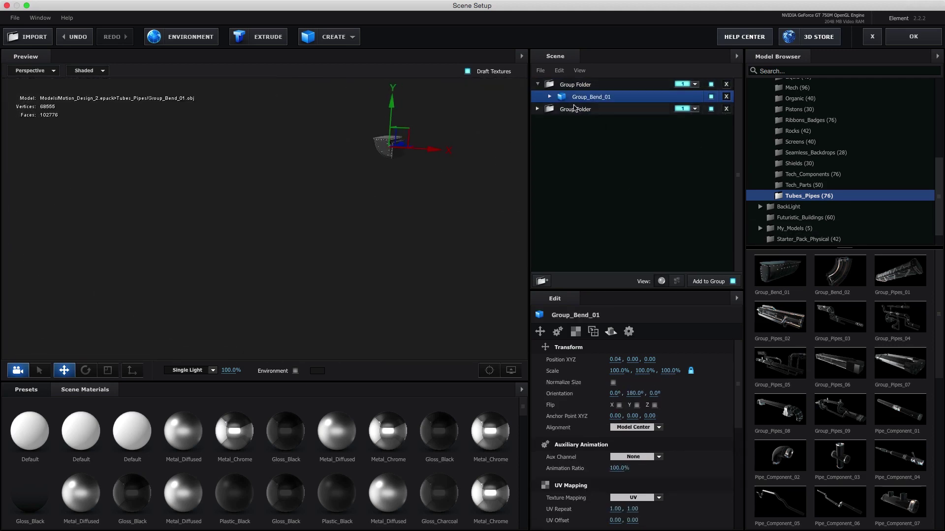
key("Up")
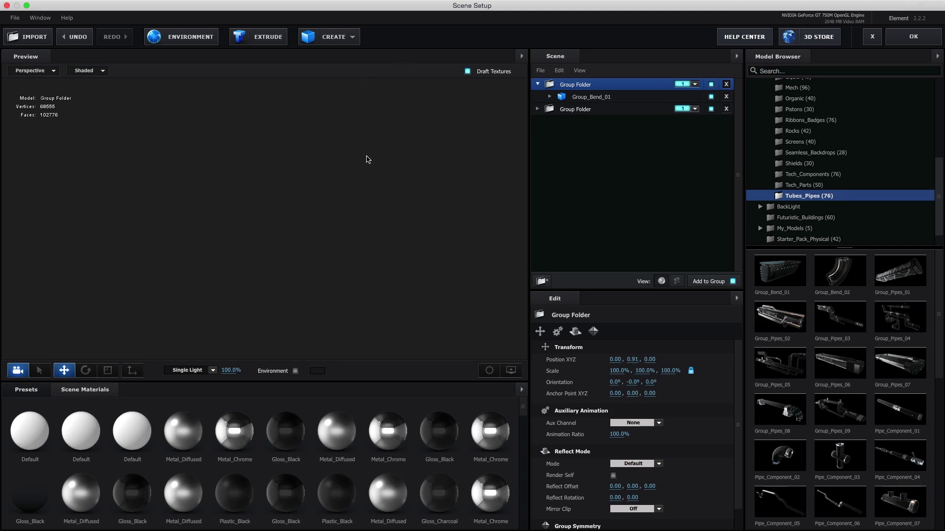
Add Mech_Assortment_11 to the new group and mirror the group with Group Symmetry X.
left_click(809, 174)
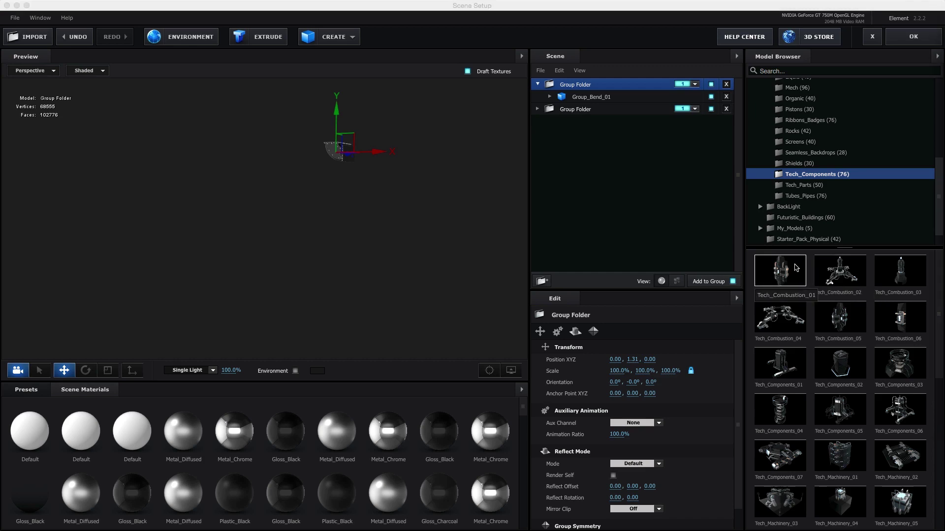
left_click_drag(812, 153, 832, 89)
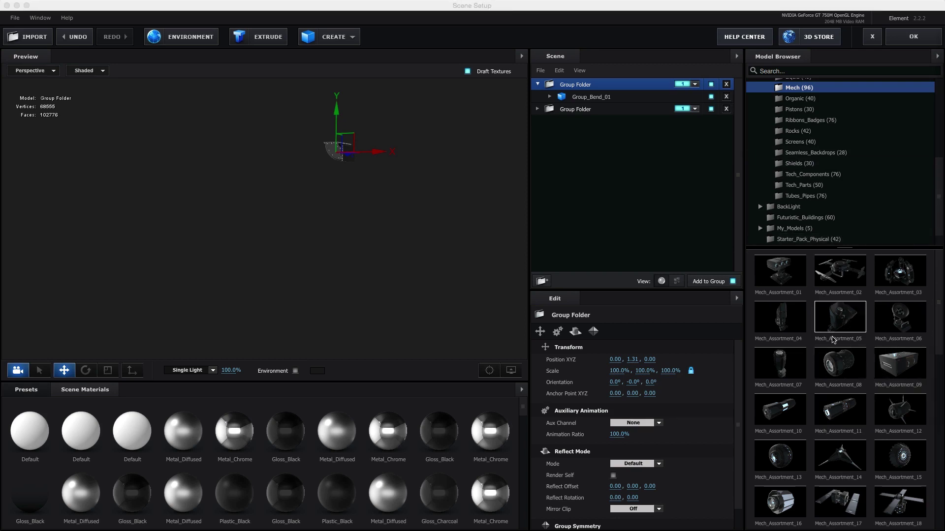
left_click(840, 408)
left_click(575, 85)
scroll(622, 436, "down", 5)
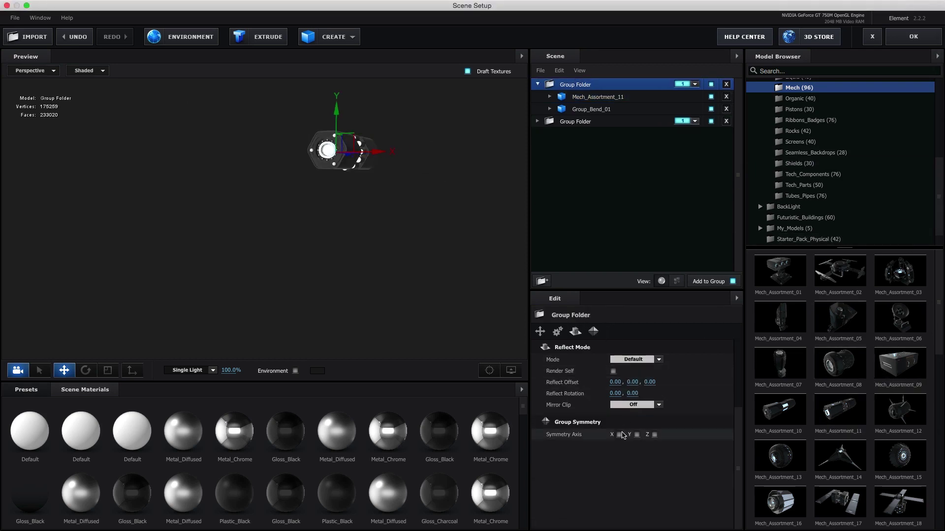
left_click(601, 96)
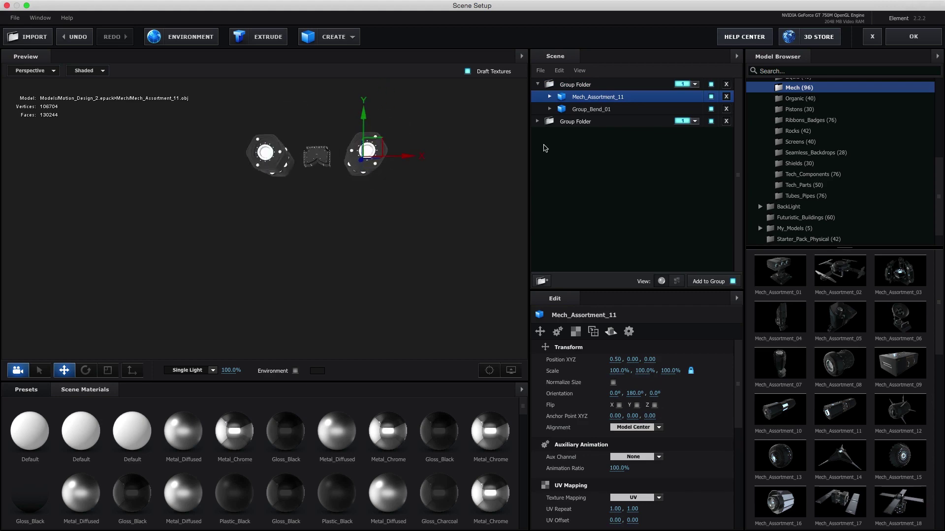
left_click(609, 123)
left_click(896, 42)
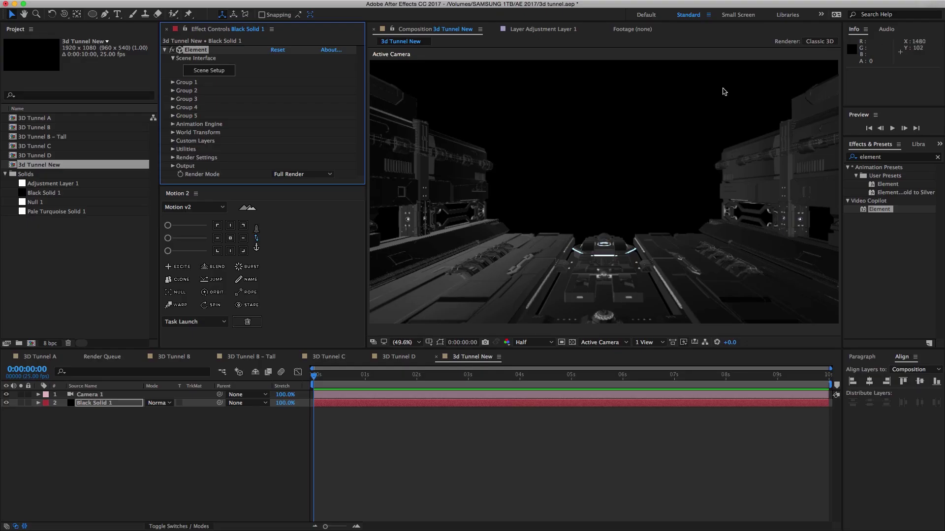
Assign the new parts folder to group 2, separate from the tunnel group.
left_click(227, 73)
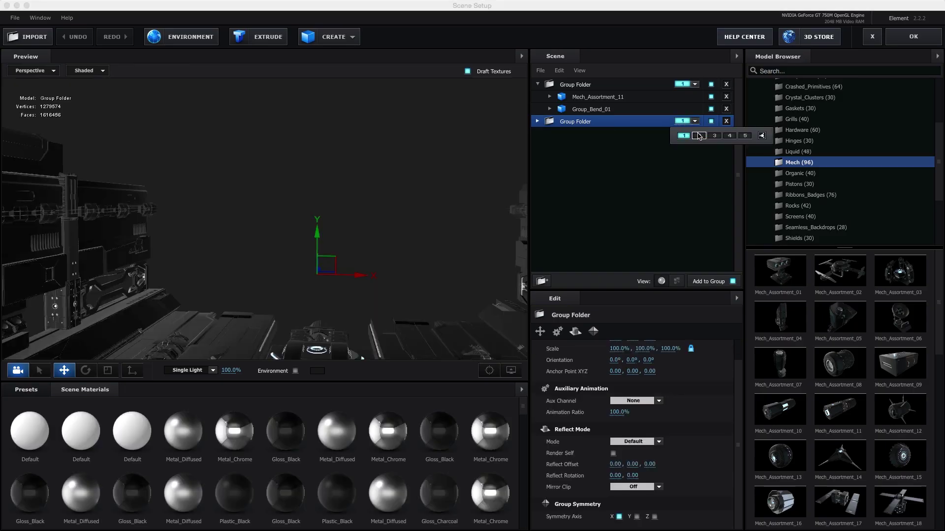
left_click(907, 44)
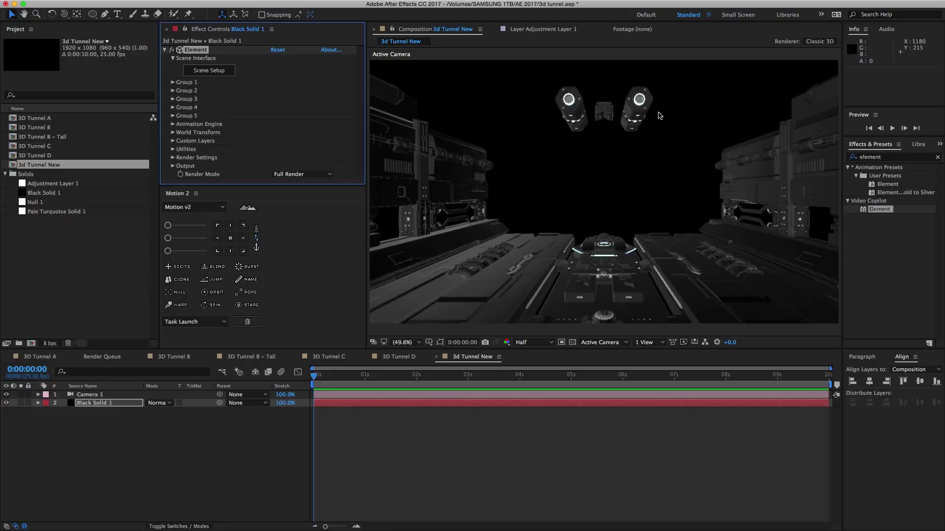
left_click(205, 72)
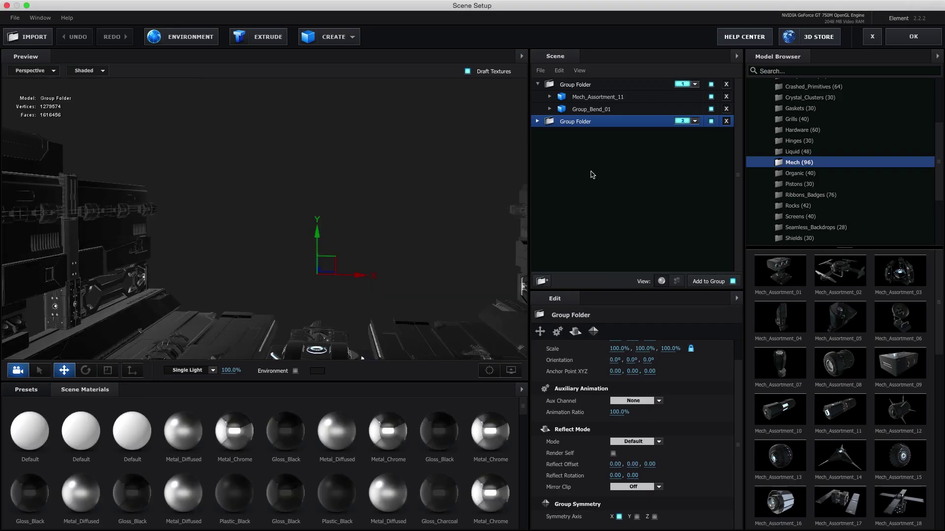
left_click(537, 121)
left_click(537, 121)
left_click(695, 121)
left_click(683, 132)
left_click(627, 123)
left_click(537, 121)
left_click(538, 121)
left_click(587, 98)
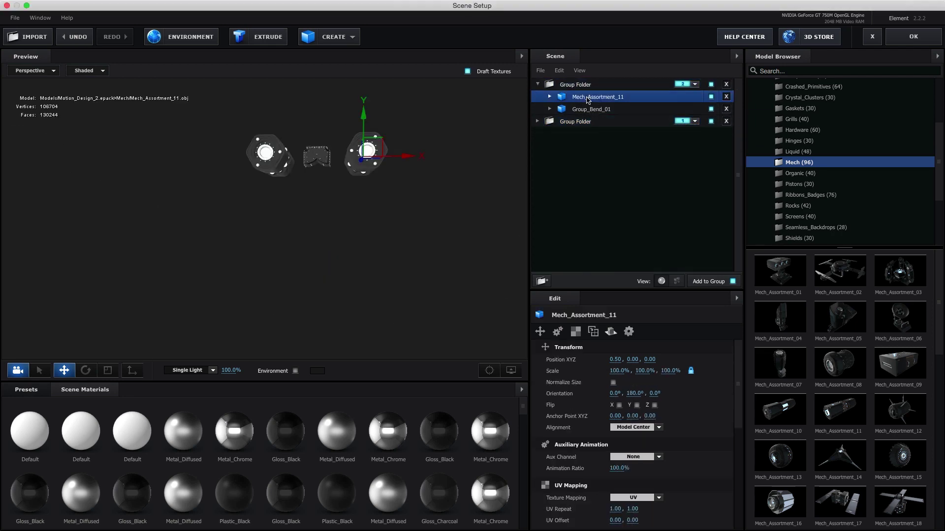
double_click(575, 121)
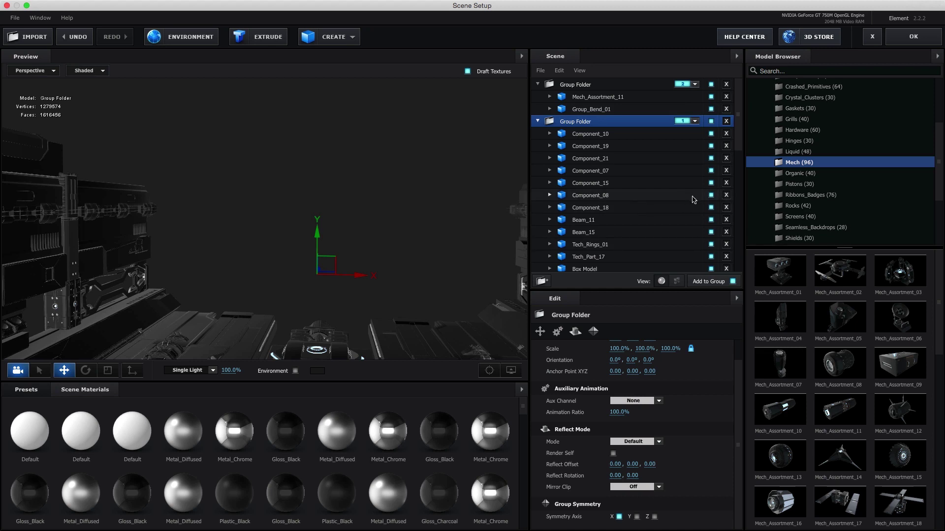
Review the tunnel group's parts: Component_18, Beam_03, Beam_20, both Beam_10s and the Box Model.
scroll(789, 199, "down", 5)
left_click(666, 207)
left_click_drag(741, 143, 738, 189)
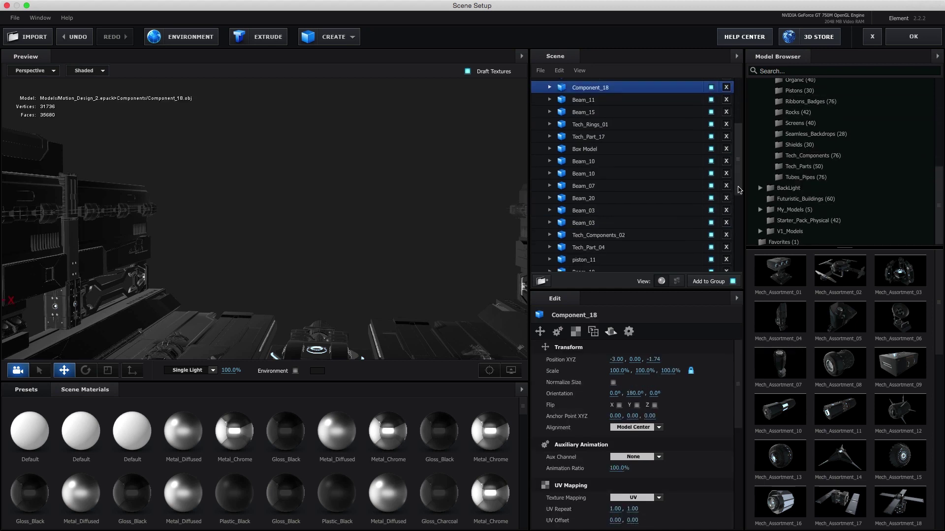
left_click(626, 211)
left_click(624, 198)
left_click(616, 162)
left_click(609, 174, "shift")
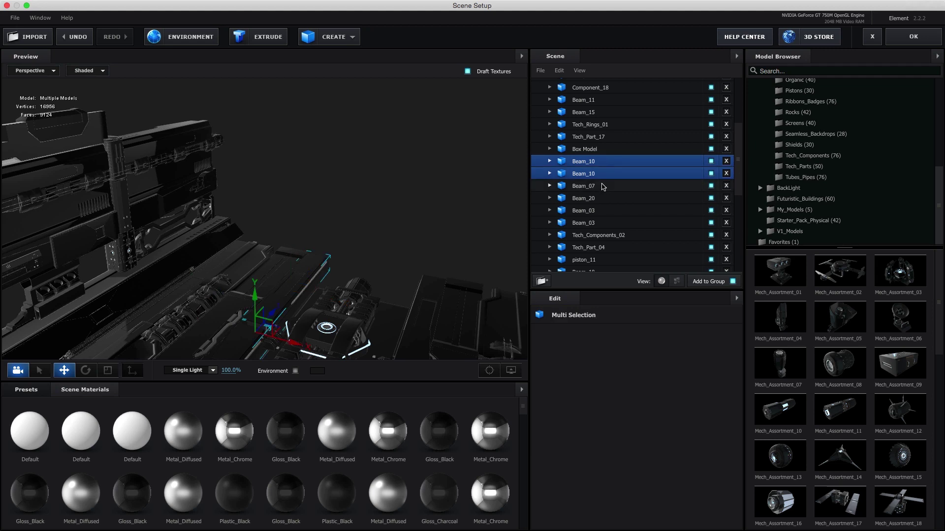
left_click(586, 149)
scroll(635, 197, "up", 5)
scroll(831, 157, "up", 8)
Add Beam_10 from the Beams folder, raise it and flip it 180° on Z.
left_click(807, 106)
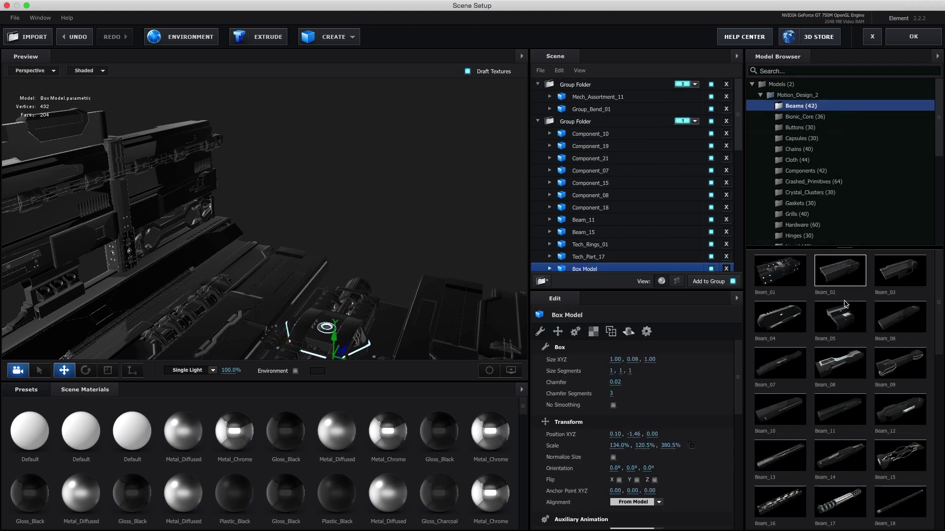
left_click(780, 408)
left_click_drag(335, 217, 360, 190)
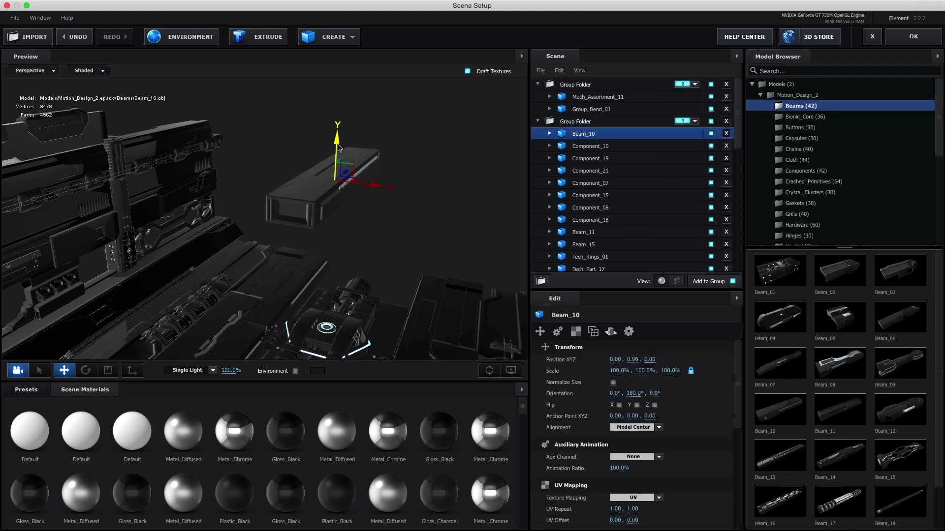
left_click_drag(635, 393, 654, 394)
mouse_move(319, 143)
left_mouse_down()
mouse_move(352, 188)
mouse_move(324, 184)
mouse_move(347, 192)
left_mouse_up()
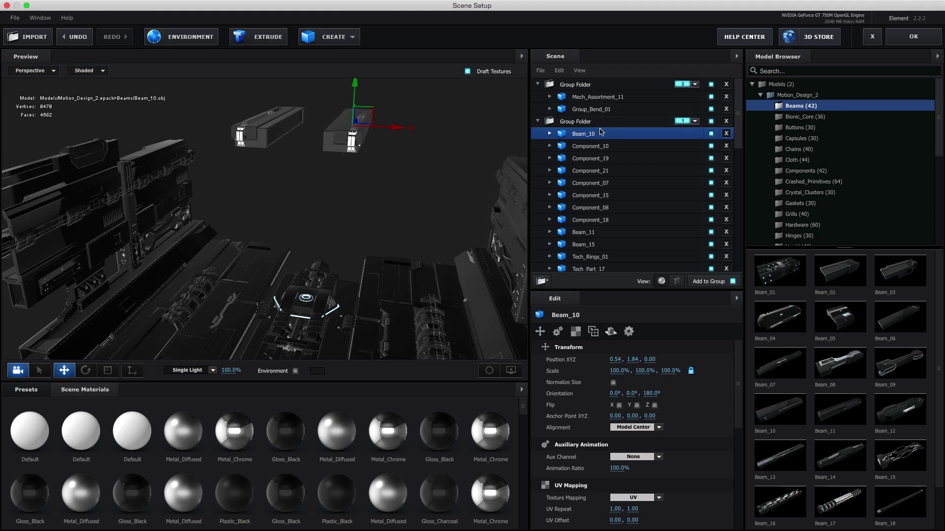
Add Beam_01 near the ceiling, tilted -22.5° on Z and flattened to 53.5% Y scale.
left_click_drag(393, 163, 426, 180)
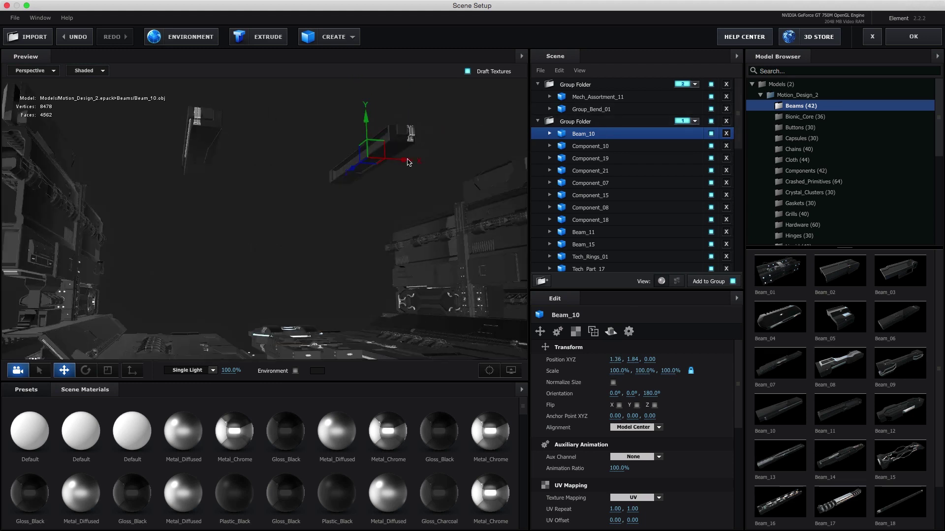
left_click(779, 271)
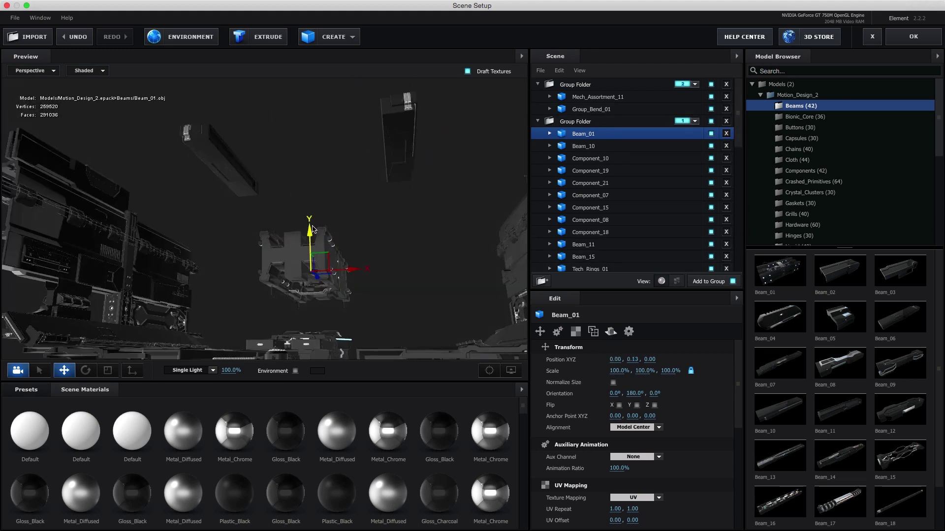
mouse_move(400, 168)
left_mouse_down()
mouse_move(378, 176)
mouse_move(478, 128)
left_mouse_up()
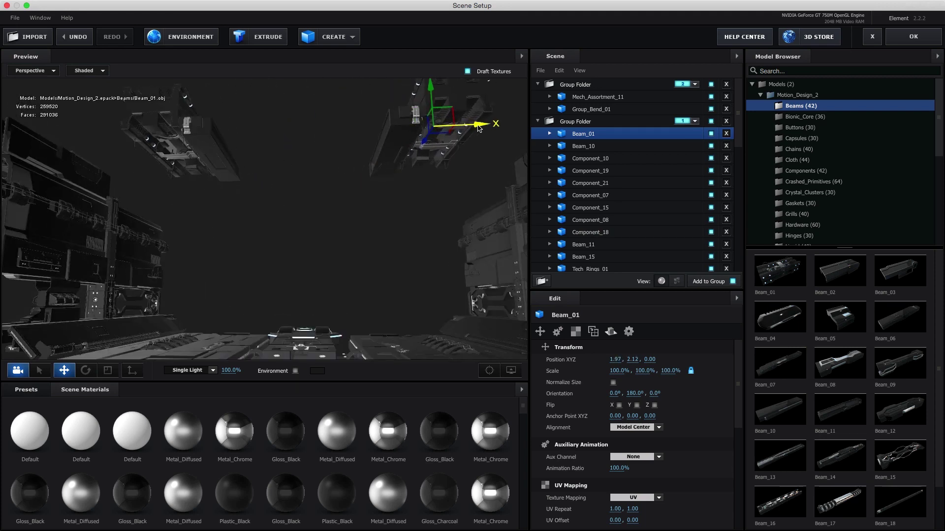
left_click_drag(657, 391, 328, 199)
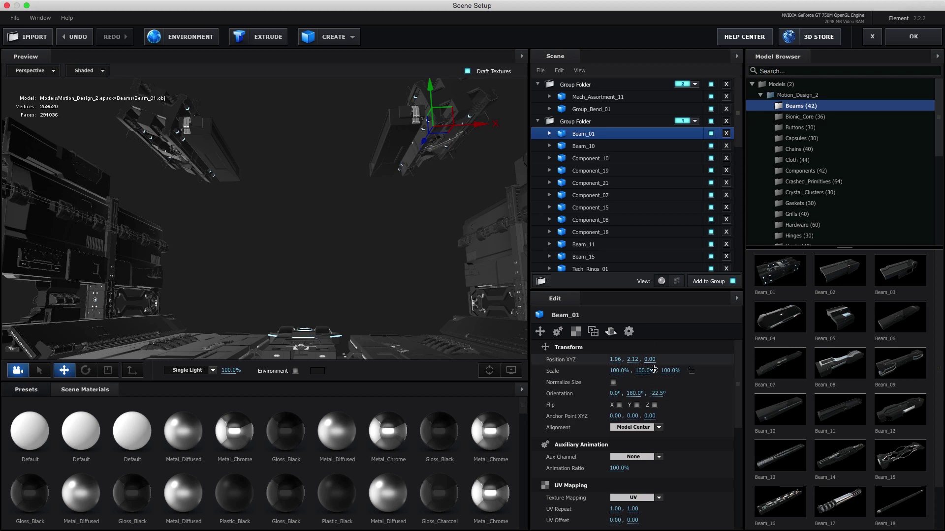
mouse_move(653, 370)
left_mouse_down()
mouse_move(393, 205)
mouse_move(427, 179)
left_mouse_up()
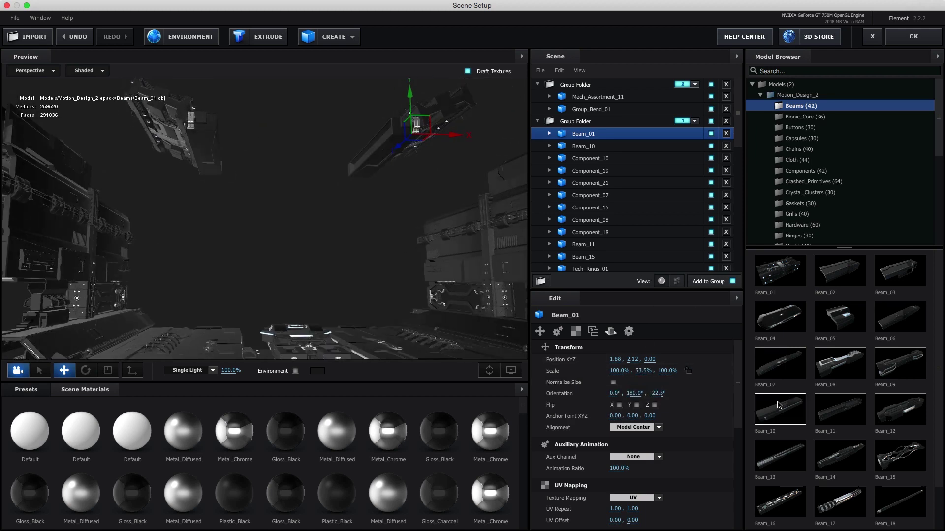
Add Beam_06 and move it beside the other beams at 2.45, 2.16, 0.00.
left_click(886, 320)
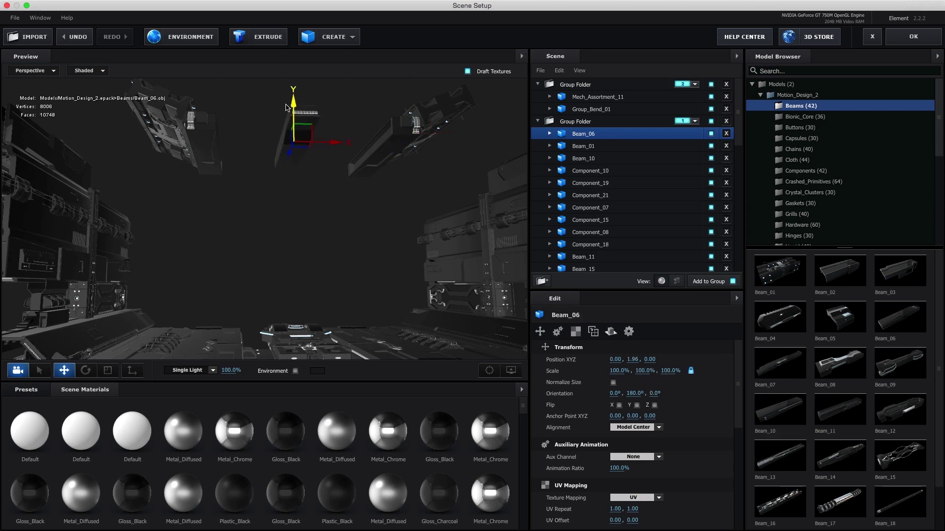
left_click_drag(286, 108, 300, 205)
mouse_move(404, 113)
left_mouse_down()
mouse_move(164, 119)
mouse_move(432, 153)
mouse_move(402, 218)
left_mouse_up()
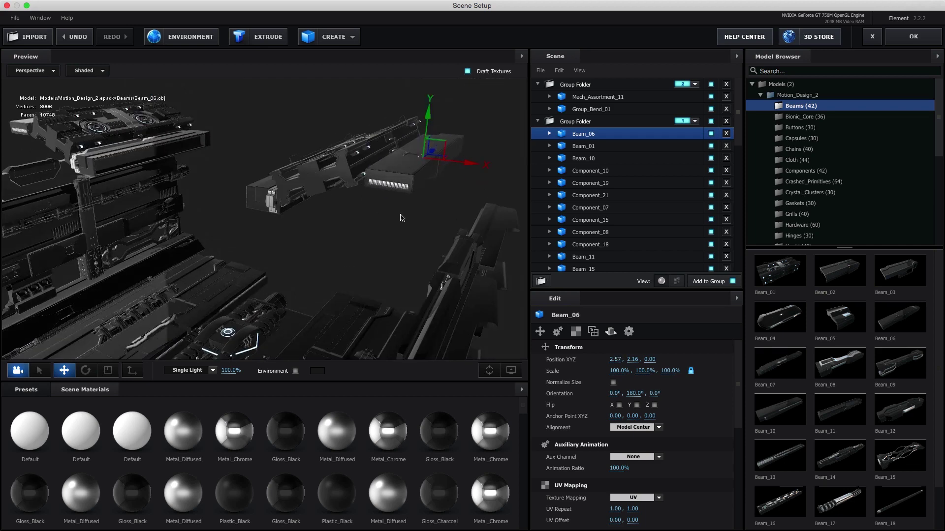
scroll(403, 224, "up", 5)
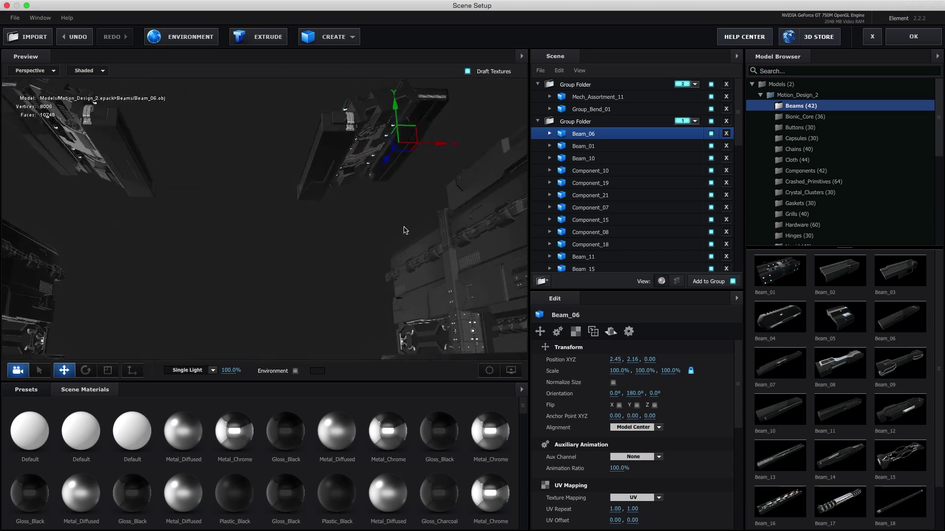
mouse_move(403, 230)
left_mouse_down()
mouse_move(412, 239)
mouse_move(443, 232)
left_mouse_up()
Add Beam_11 tilted 60.5° on Z, scaled 127.5/58.5/117.5%, at 1.14, 2.14, 0.23.
left_click(851, 409)
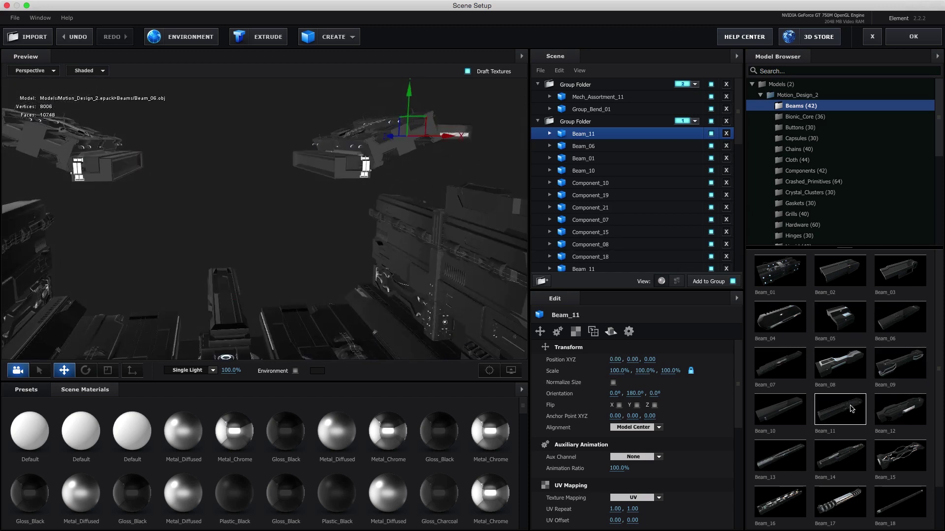
left_click_drag(654, 393, 699, 379)
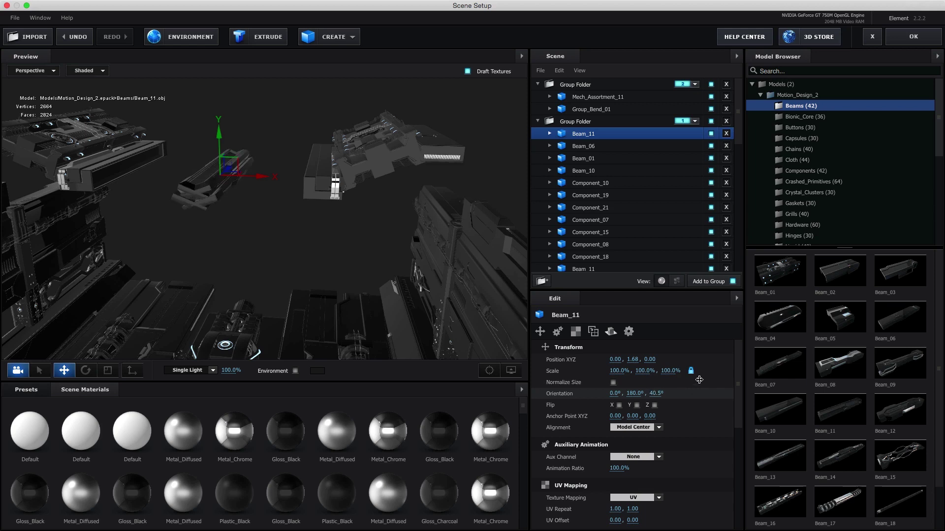
left_click_drag(268, 176, 329, 178)
mouse_move(658, 391)
left_mouse_down()
mouse_move(645, 392)
mouse_move(674, 369)
mouse_move(611, 372)
left_mouse_up()
left_click(690, 371)
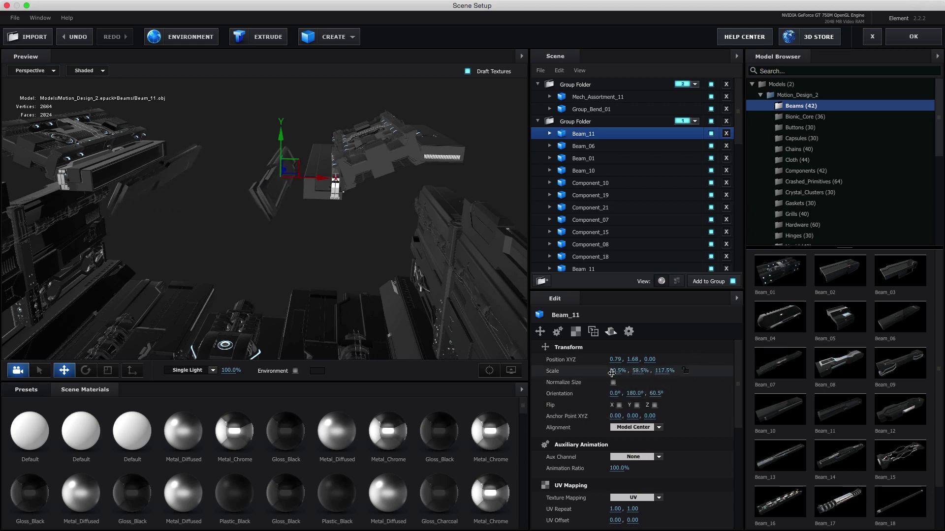
left_click_drag(289, 168, 304, 182)
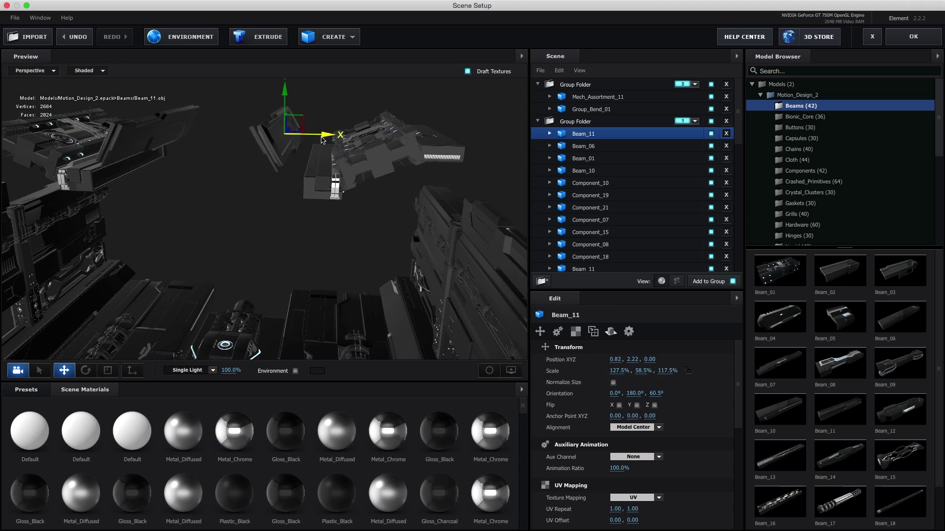
mouse_move(304, 182)
left_mouse_down()
mouse_move(322, 143)
mouse_move(268, 195)
left_mouse_up()
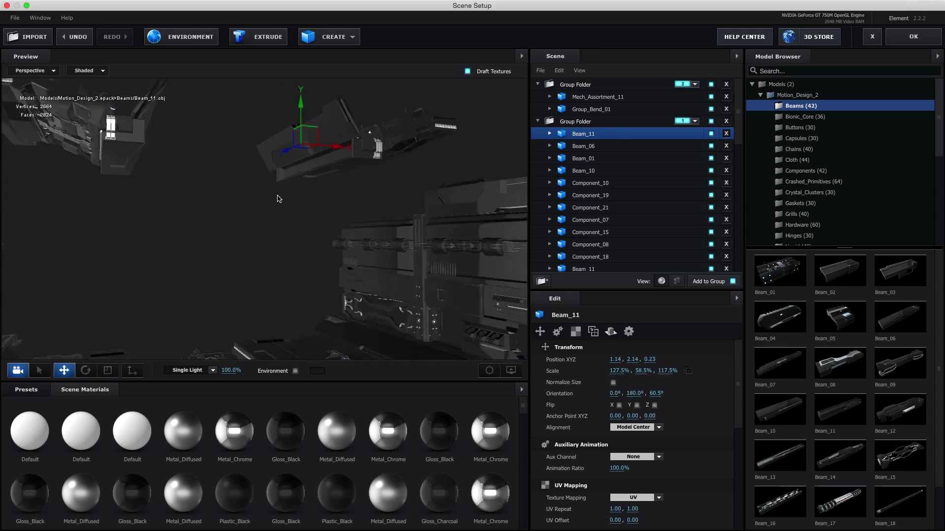
Rotate Beam_10 on Z, flatten it to 61.5%, raise it slightly, and apply the scene.
left_click(578, 172)
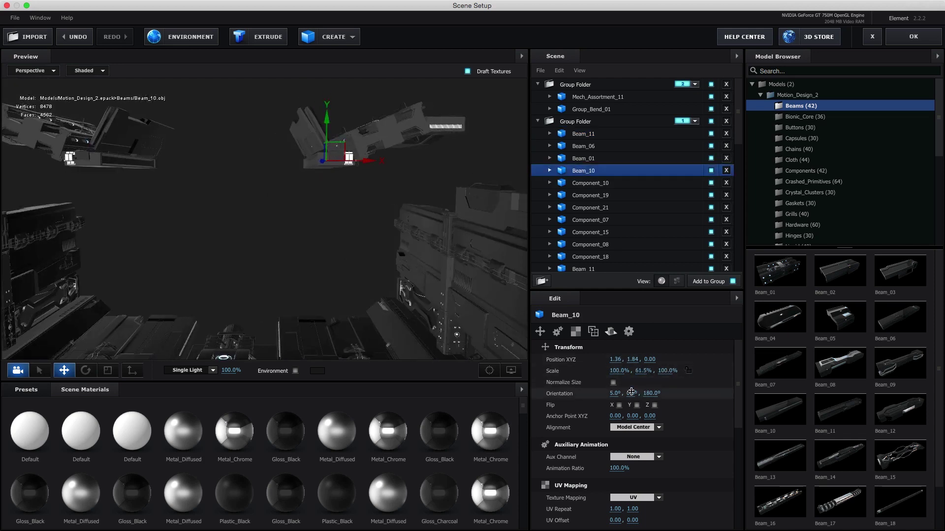
left_click_drag(650, 393, 734, 389)
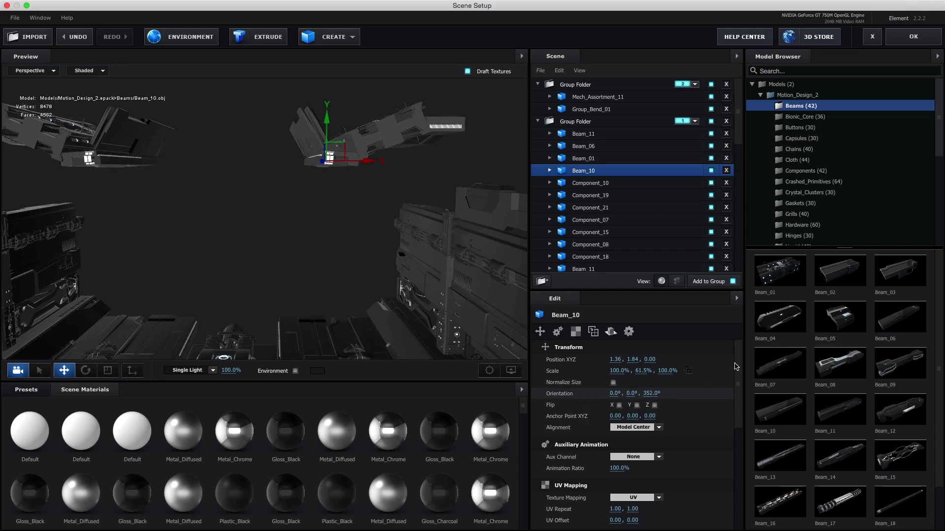
left_click_drag(667, 371, 689, 371)
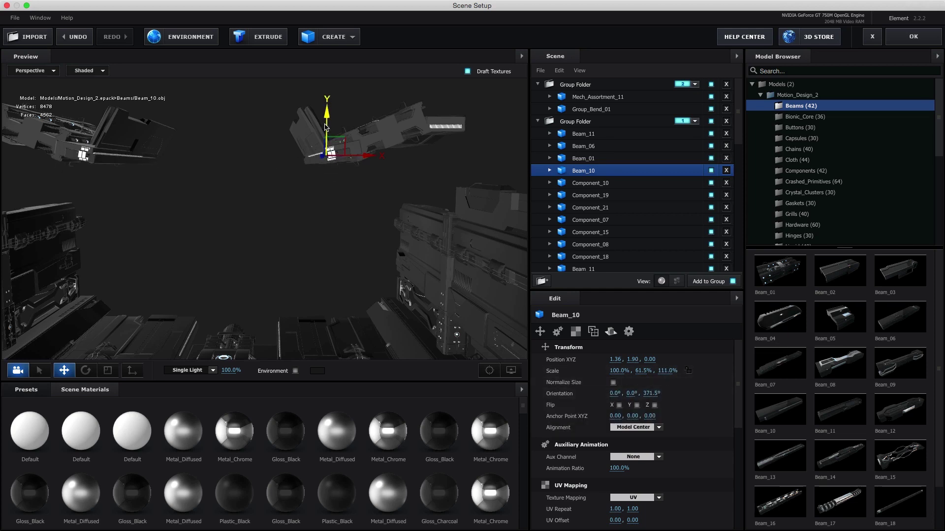
left_click_drag(271, 185, 257, 197)
left_click(913, 36)
Save the project, then shrink Mech_Assortment_11 to 35% and lift it to 0.50, 2.35, 0.00.
key("ctrl+s")
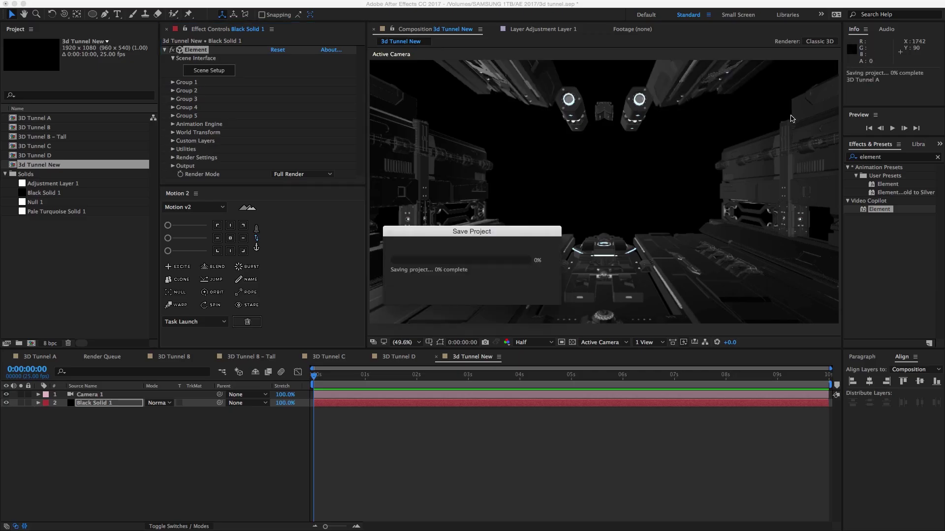
left_click(208, 71)
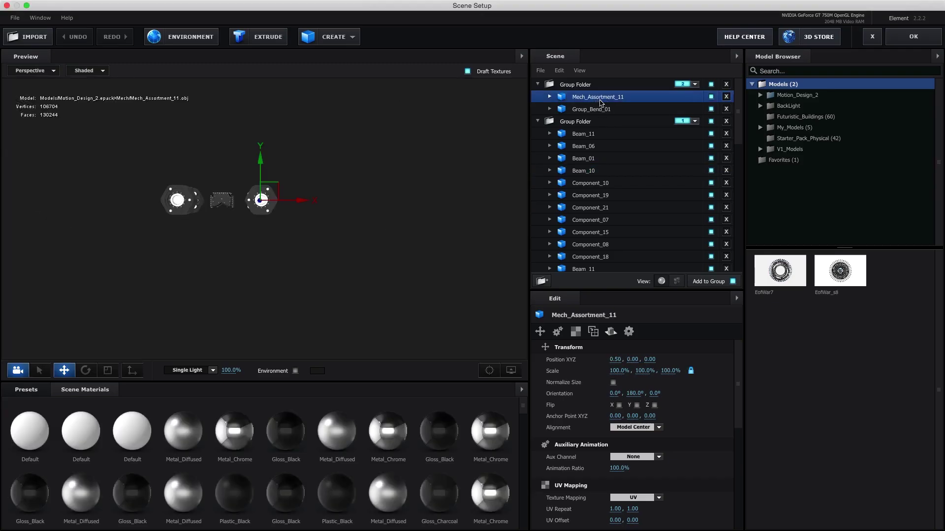
left_click_drag(271, 163, 283, 158)
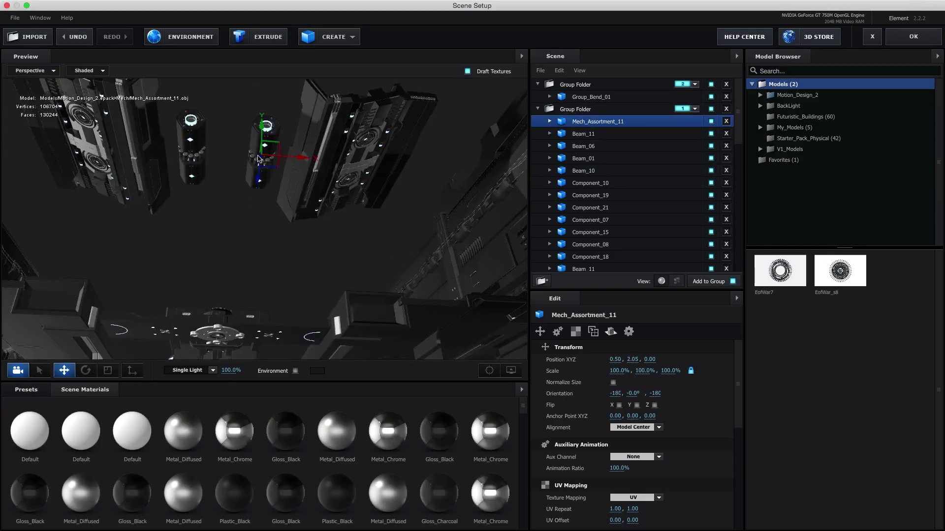
left_click_drag(664, 371, 670, 374)
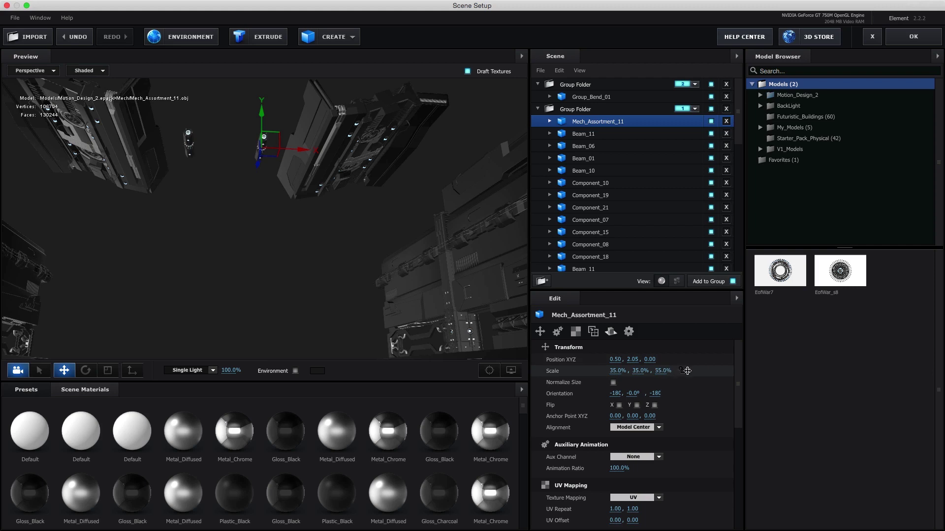
left_click_drag(394, 207, 392, 179)
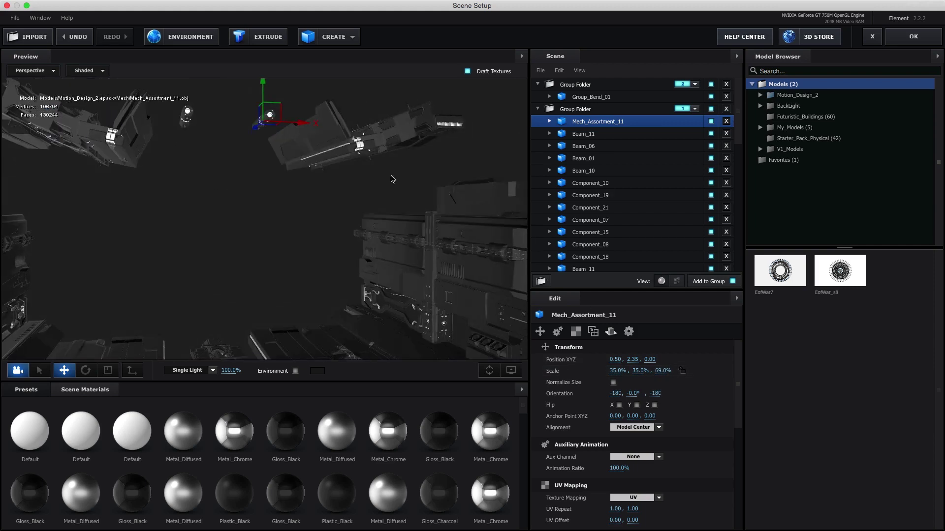
Add Tech_Components_01, rotate it 270° on Y, and raise it to the ceiling.
double_click(797, 95)
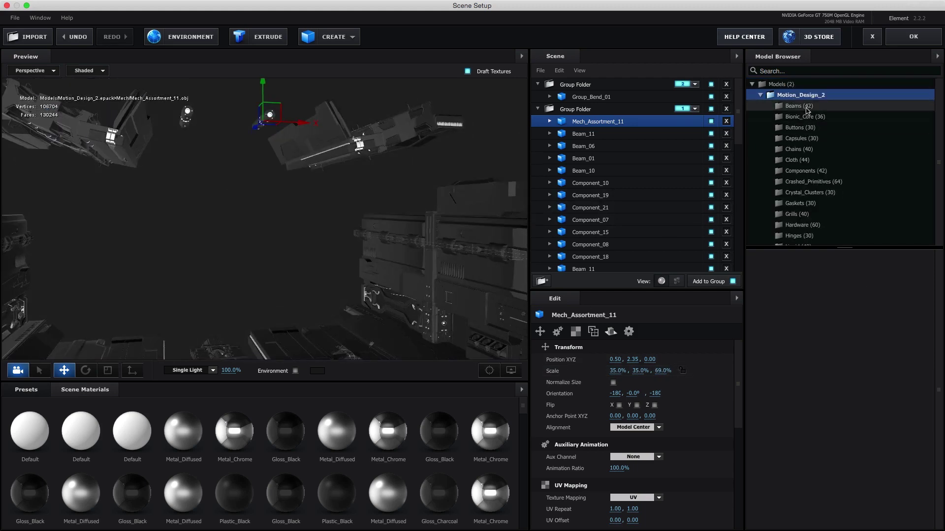
left_click(806, 124)
scroll(831, 197, "down", 5)
left_click(817, 200)
left_click(828, 180)
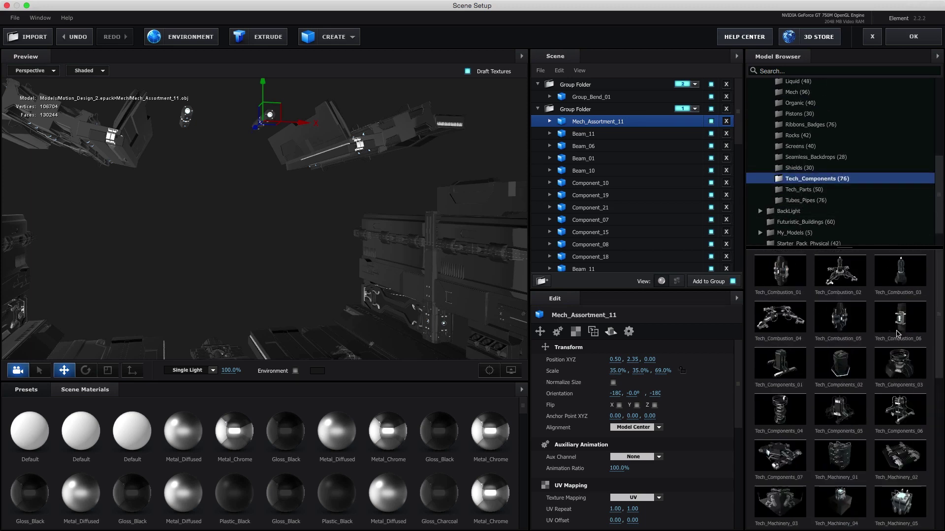
left_click(780, 364)
left_click_drag(225, 220, 224, 288)
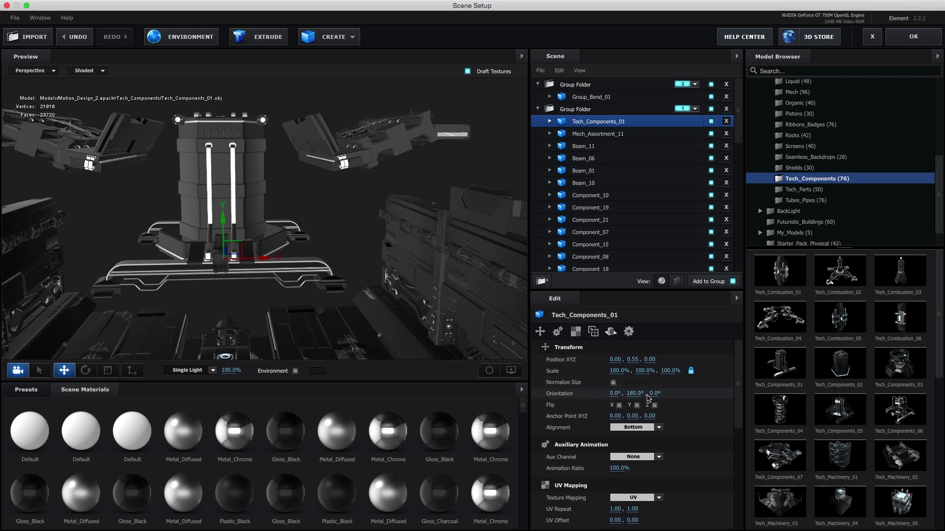
left_click_drag(649, 397, 658, 394)
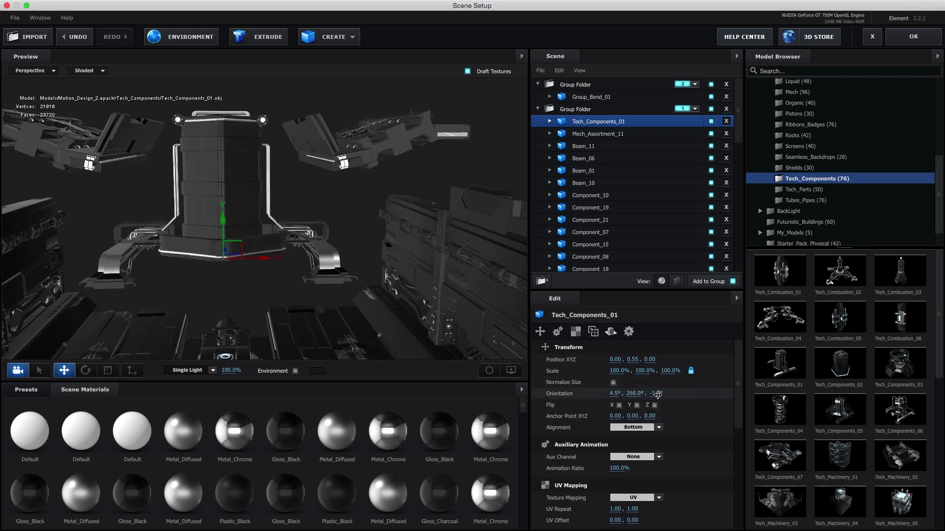
type("270")
key("Return")
mouse_move(212, 232)
left_mouse_down()
mouse_move(207, 169)
mouse_move(217, 274)
left_mouse_up()
Hide its Gloss_Black and Plastic_Black materials, delete Tech_Components_01, and show the Tubes_Pipes models.
left_click(549, 121)
left_click(711, 133)
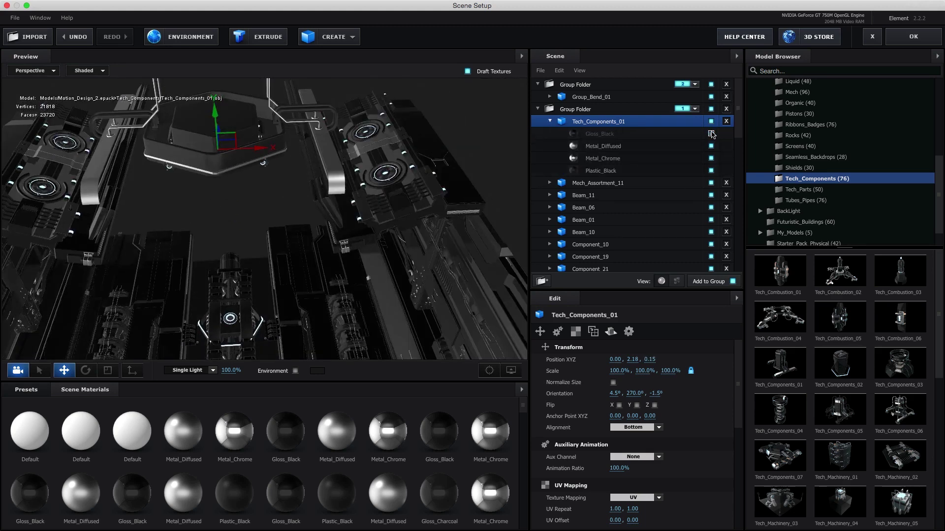
left_click(711, 170)
left_click_drag(232, 206, 294, 186)
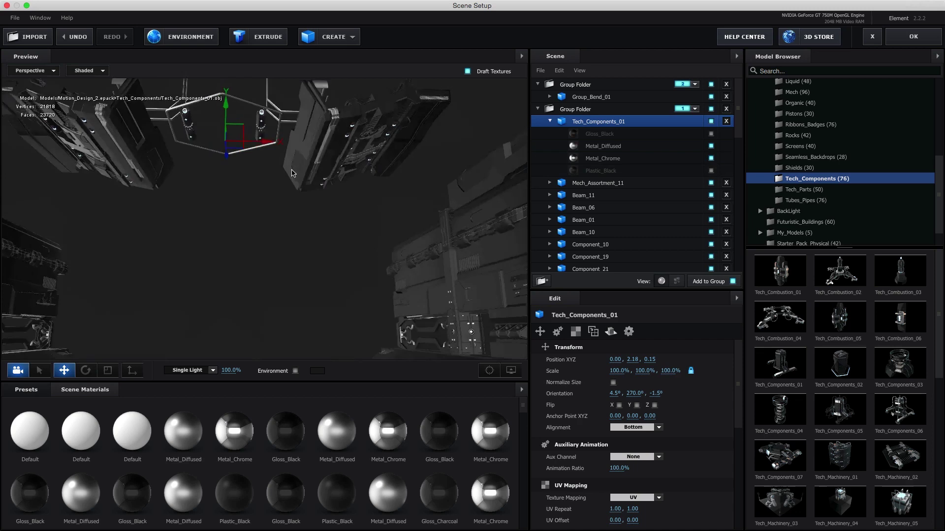
left_click(711, 158)
left_click(726, 121)
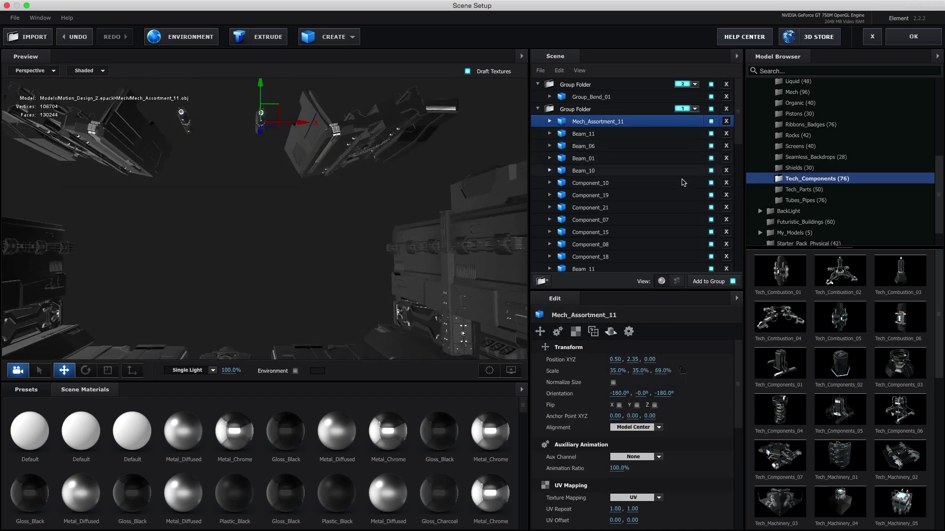
left_click(831, 200)
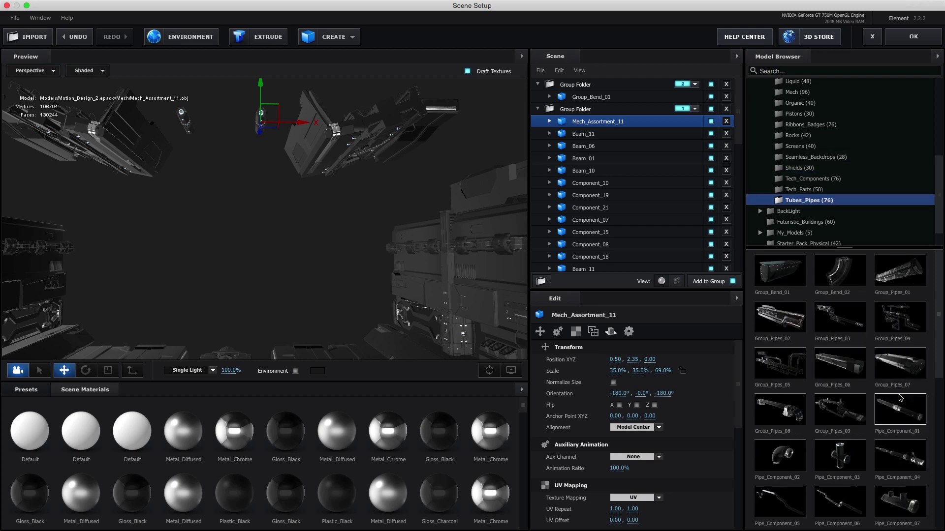
Add Beam_18 from the Beams library and shift it sideways along X.
scroll(836, 162, "up", 5)
left_click(794, 105)
scroll(787, 344, "down", 1)
double_click(899, 453)
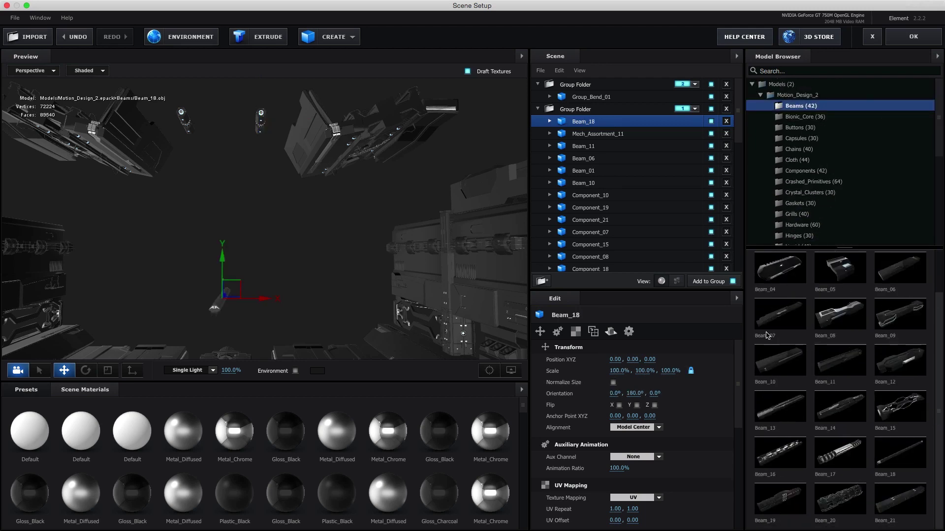
mouse_move(251, 124)
left_mouse_down()
mouse_move(249, 131)
mouse_move(221, 132)
left_mouse_up()
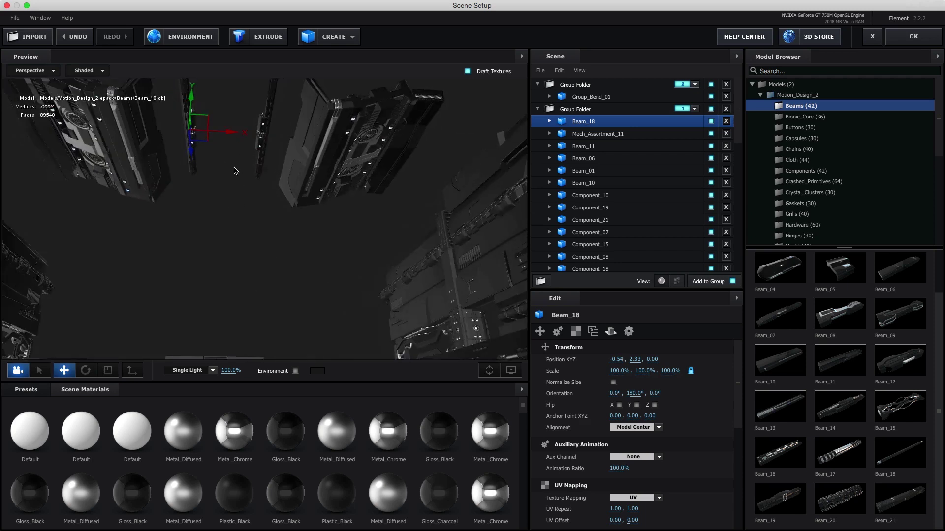
Replace the extra pistons in the scene with Piston_05.
scroll(815, 162, "down", 3)
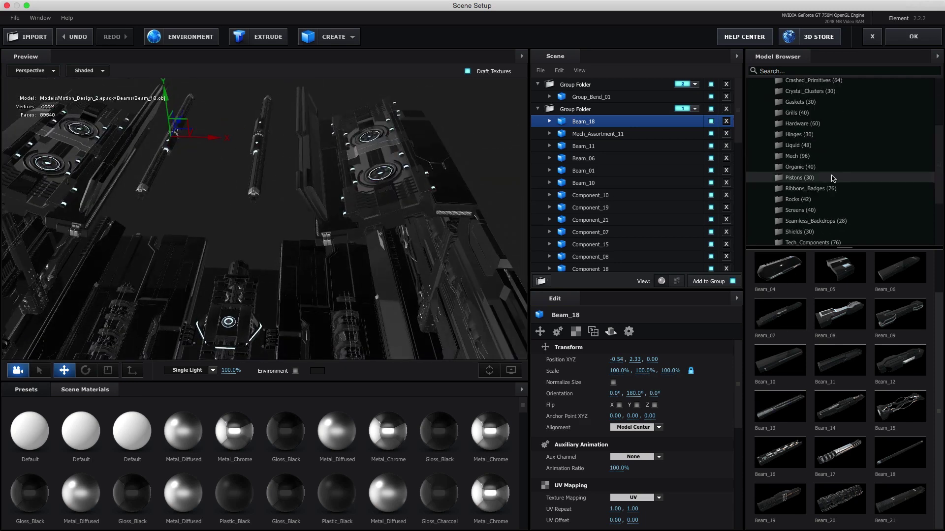
left_click(812, 177)
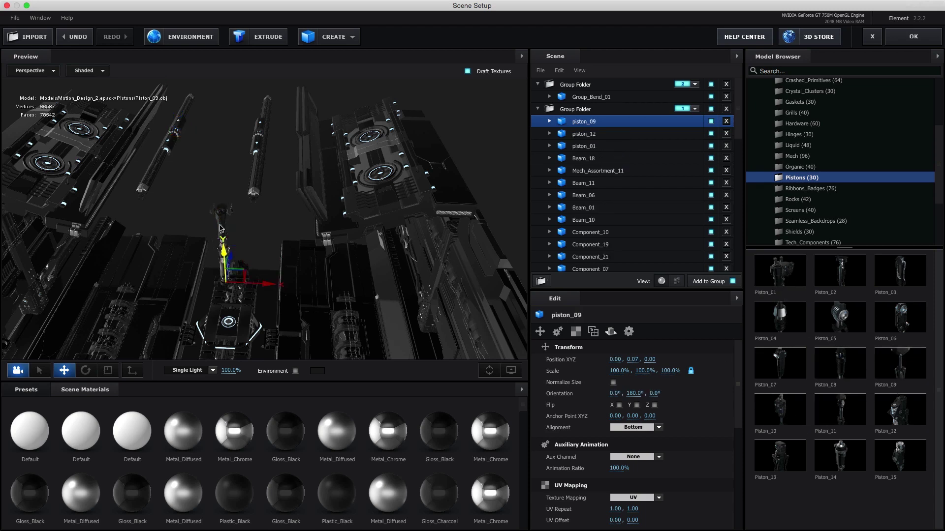
left_click(725, 121)
left_click(726, 121)
left_click(726, 121)
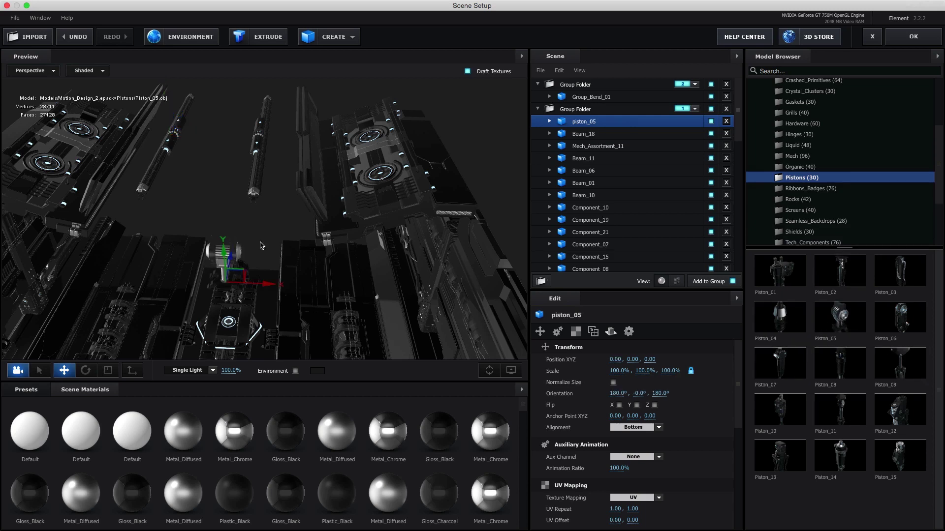
left_click_drag(840, 316, 226, 251)
Rotate Piston_05 87.5° on Z, scale it to 48% and place it at 0.84, 2.37, 0.
left_click_drag(592, 391, 364, 245)
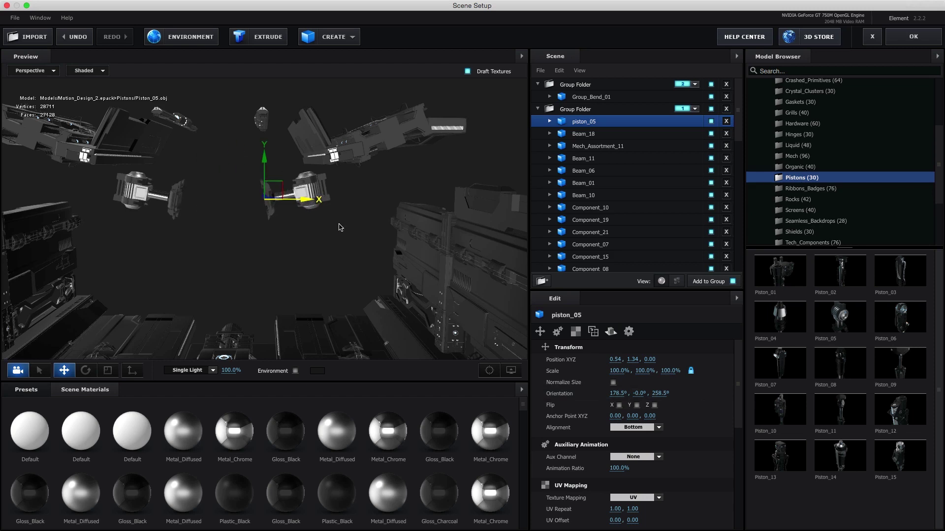
left_click_drag(365, 245, 455, 379)
left_click_drag(616, 371, 621, 374)
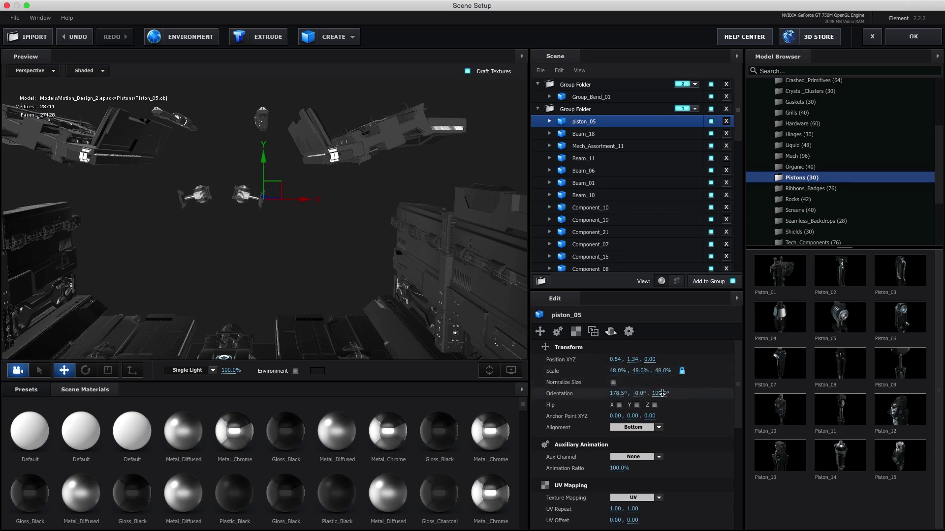
mouse_move(296, 187)
left_mouse_down()
mouse_move(264, 140)
mouse_move(330, 132)
left_mouse_up()
left_click_drag(287, 101, 264, 173)
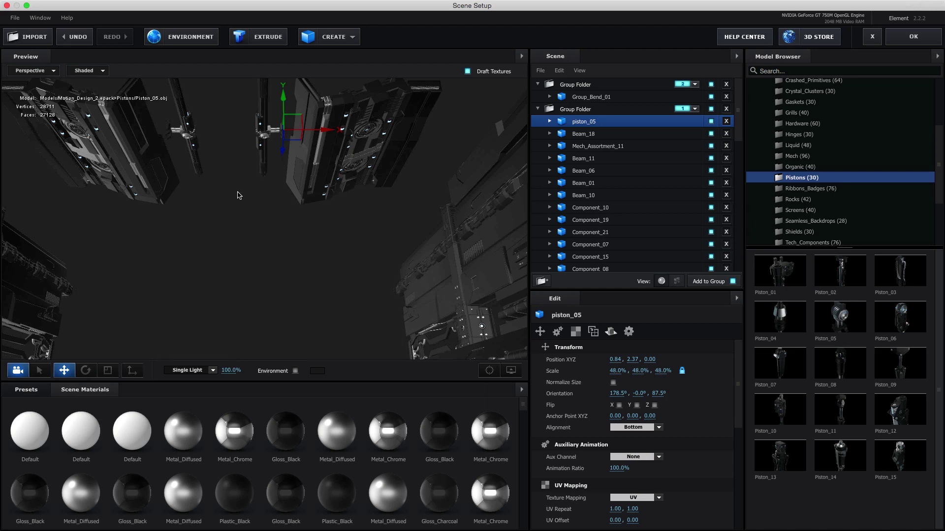
left_click_drag(257, 259, 248, 257)
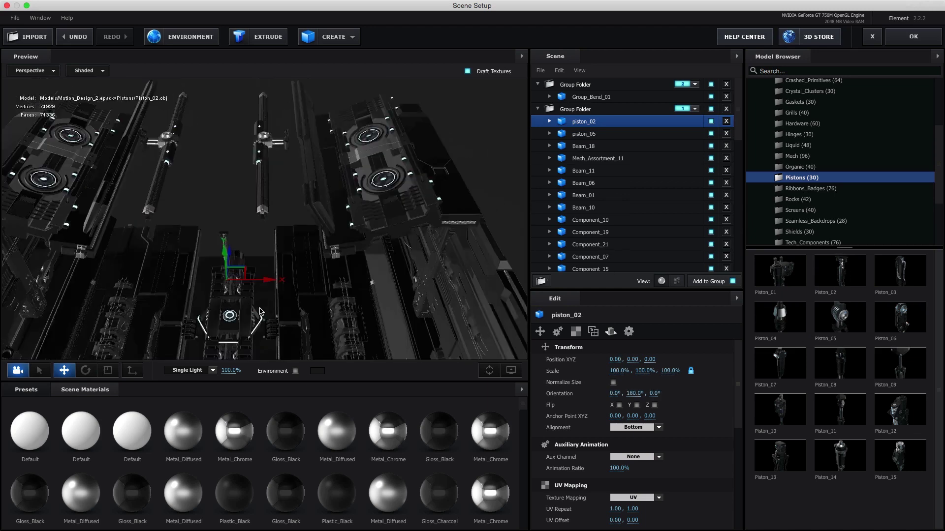
left_click(813, 156)
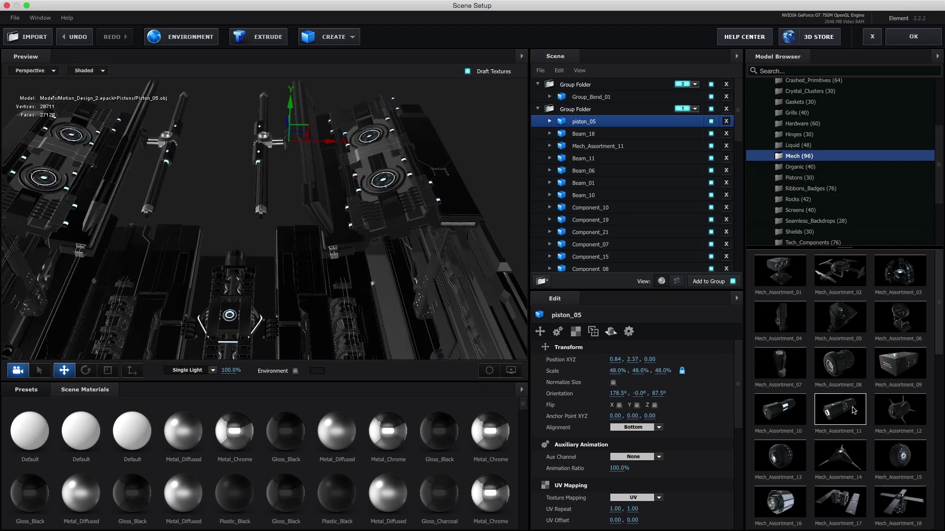
Add Mech_Assortment_07 oriented 90, 180, -90, scaled to 23.5% and raised near the ceiling.
left_click(780, 364)
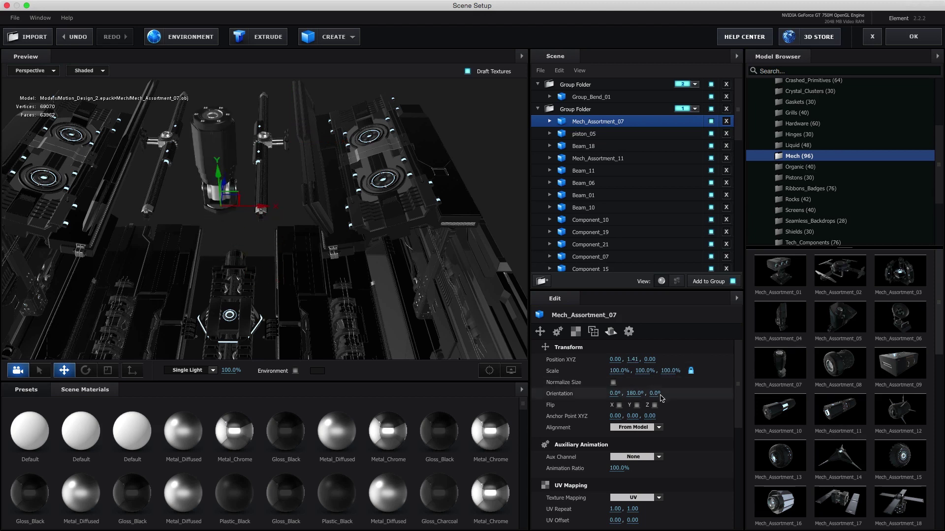
left_click_drag(588, 388, 616, 394)
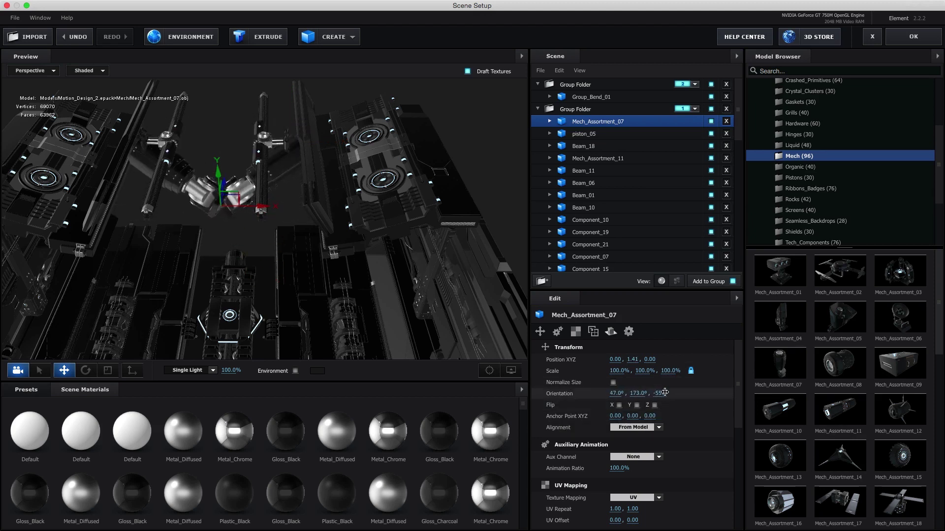
type("90")
key("Tab")
type("180")
key("Tab")
type("90")
key("Return")
mouse_move(561, 360)
left_mouse_down()
mouse_move(581, 359)
mouse_move(590, 374)
left_mouse_up()
left_click_drag(213, 120, 213, 112)
mouse_move(287, 143)
left_mouse_down()
mouse_move(372, 141)
mouse_move(194, 139)
mouse_move(366, 141)
mouse_move(280, 187)
left_mouse_up()
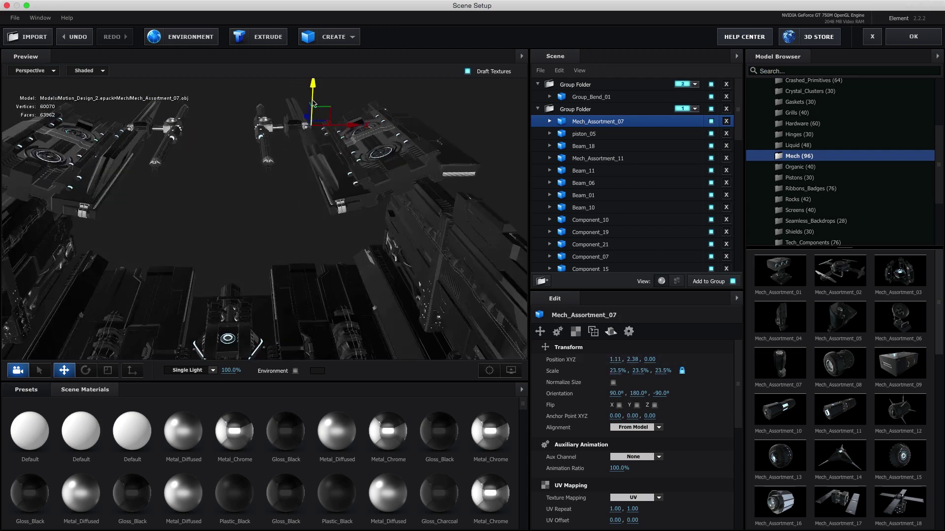
left_click_drag(284, 167, 279, 169)
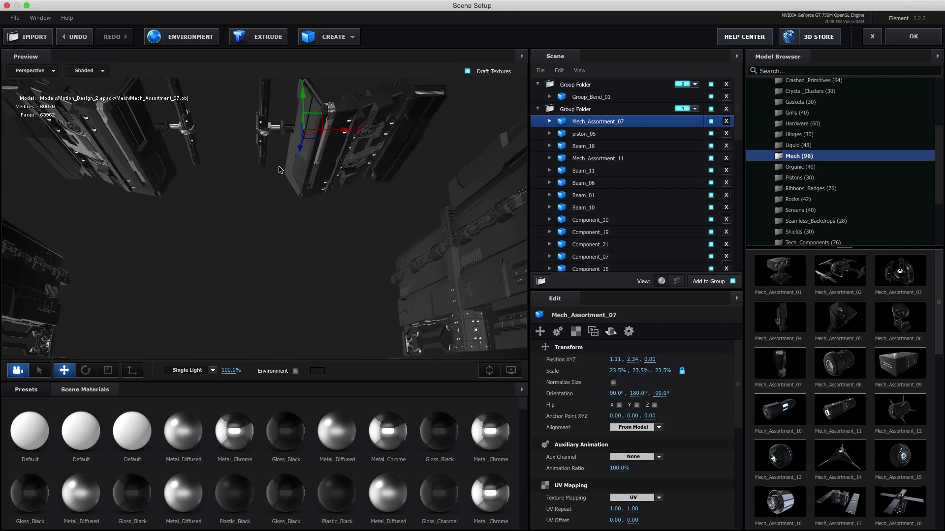
Add Beam_17, scaled to 44% and turned 180° on Y at 1.27, 1.79, 0.
left_click(797, 134)
scroll(836, 147, "up", 3)
left_click(837, 106)
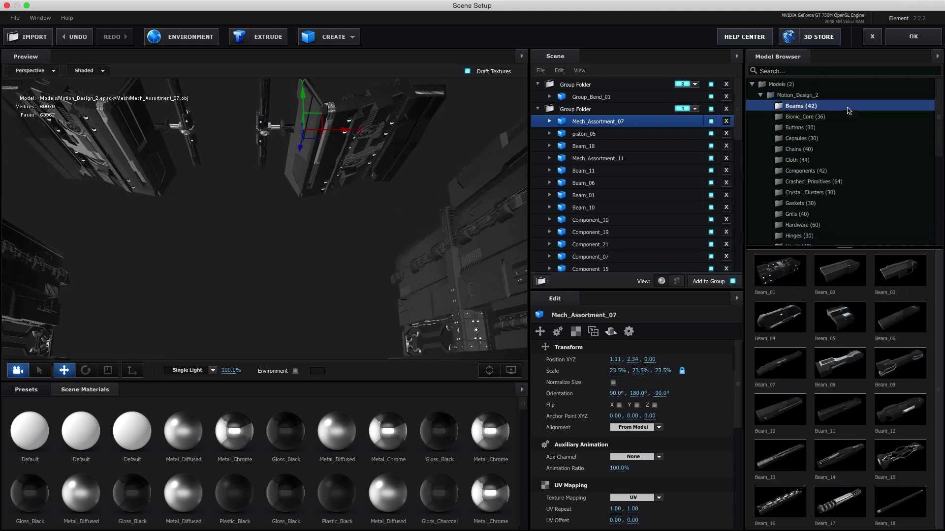
left_click_drag(840, 502, 293, 146)
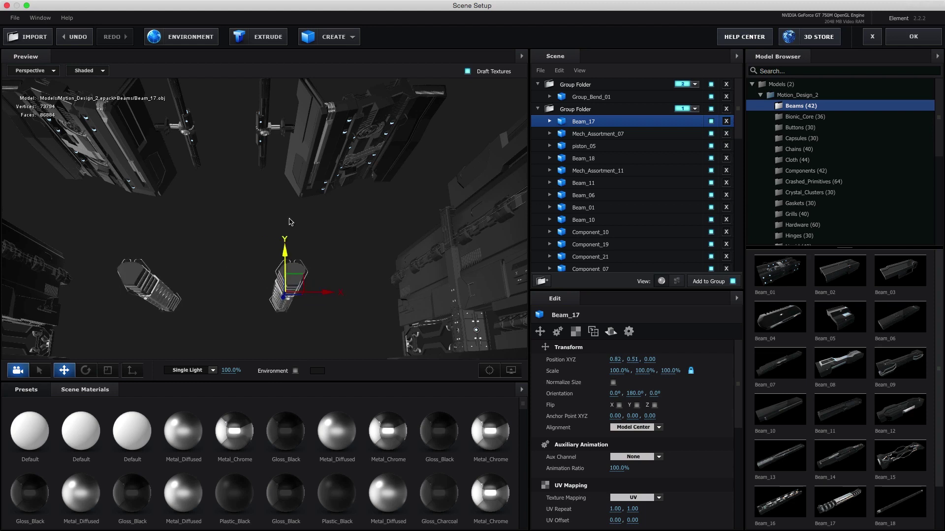
mouse_move(296, 221)
left_mouse_down()
mouse_move(118, 199)
mouse_move(315, 140)
mouse_move(298, 232)
left_mouse_up()
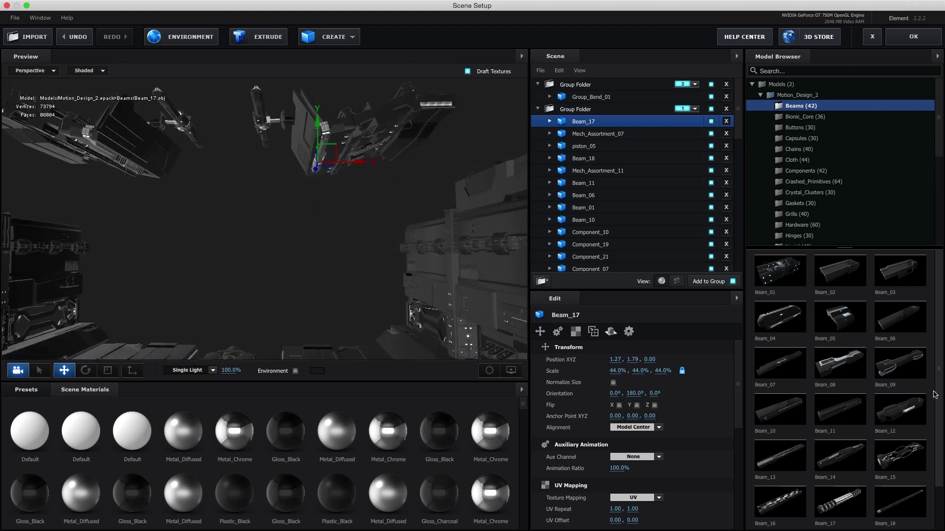
mouse_move(291, 262)
left_mouse_down()
mouse_move(283, 292)
mouse_move(310, 241)
mouse_move(305, 250)
left_mouse_up()
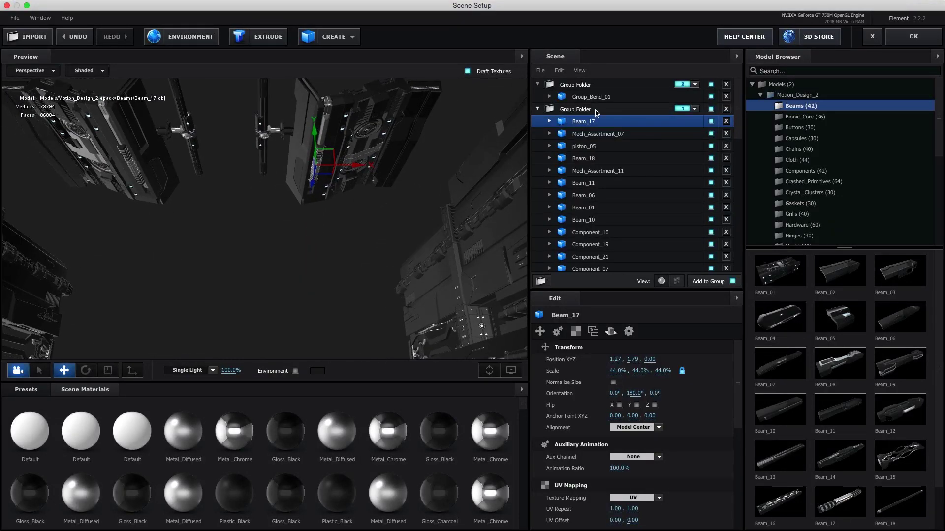
Move the models from Beam_17 through Beam_10 into the top group folder.
left_click(609, 234)
left_click(611, 219)
left_click(613, 99)
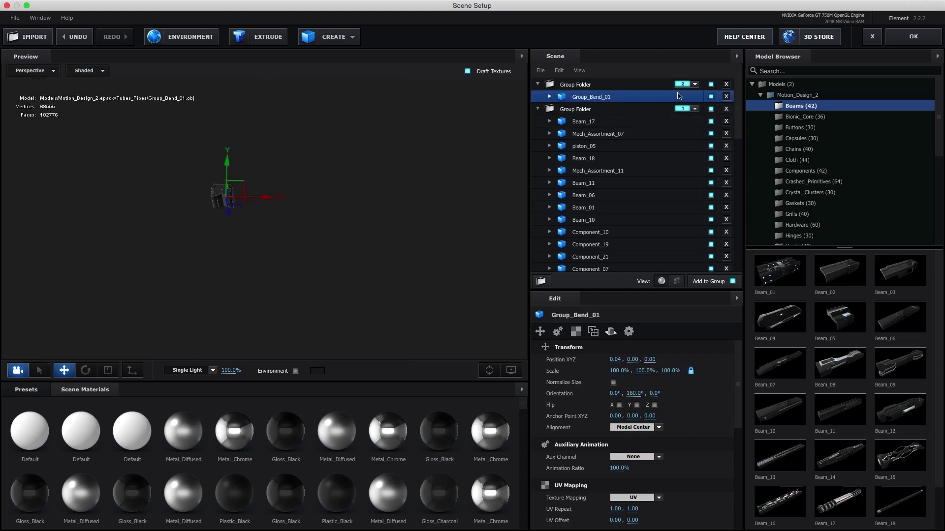
left_click(601, 220)
left_click(601, 232)
left_click(590, 121)
left_click(601, 133, "shift")
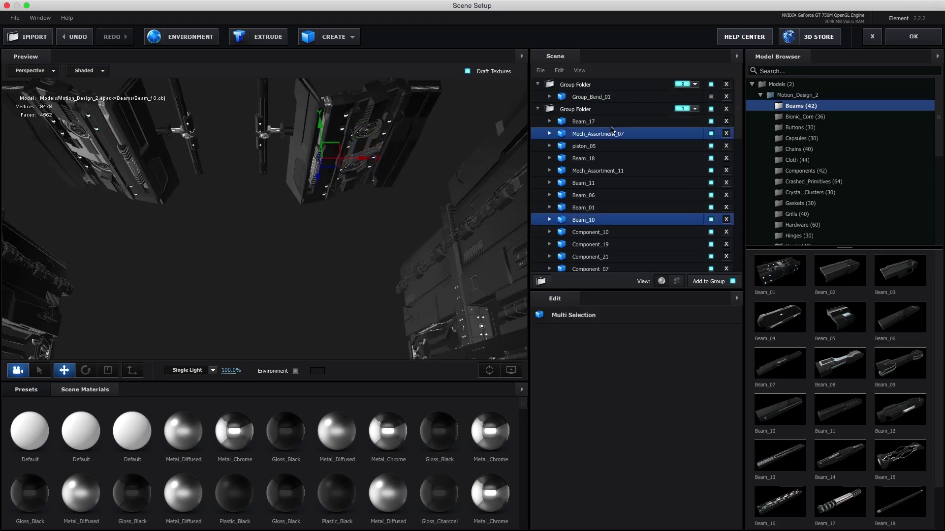
left_click_drag(601, 145, 595, 219)
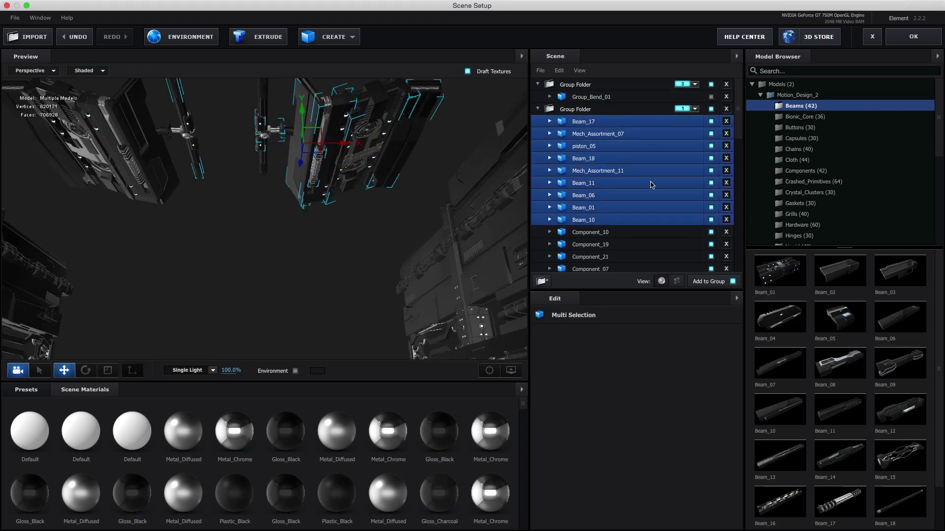
left_click_drag(649, 184, 595, 99)
left_click(604, 84)
Close Scene Setup, save the project and open the 3D Tunnel D composition.
left_click(897, 42)
key("ctrl+s")
double_click(63, 155)
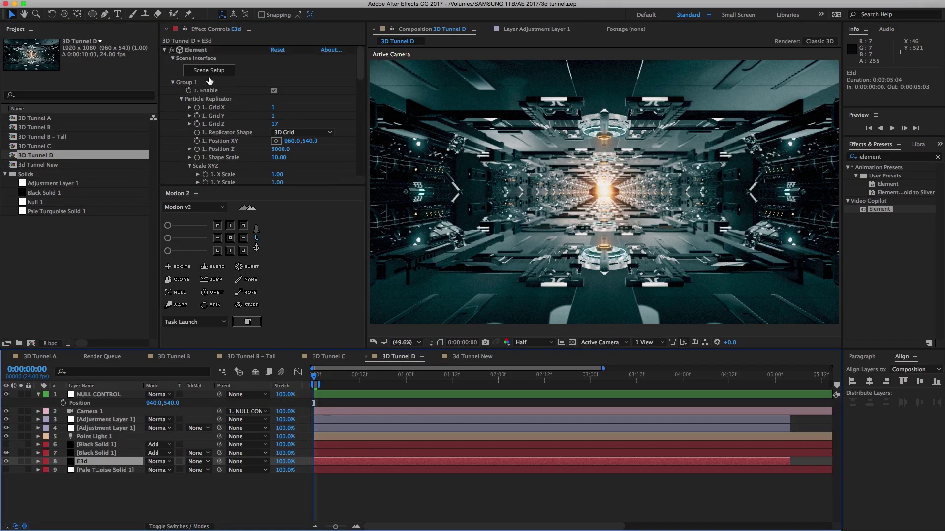
Switch to the 3d Tunnel New composition and apply Levels to Black Solid 1.
left_click(110, 429)
key("shift+period")
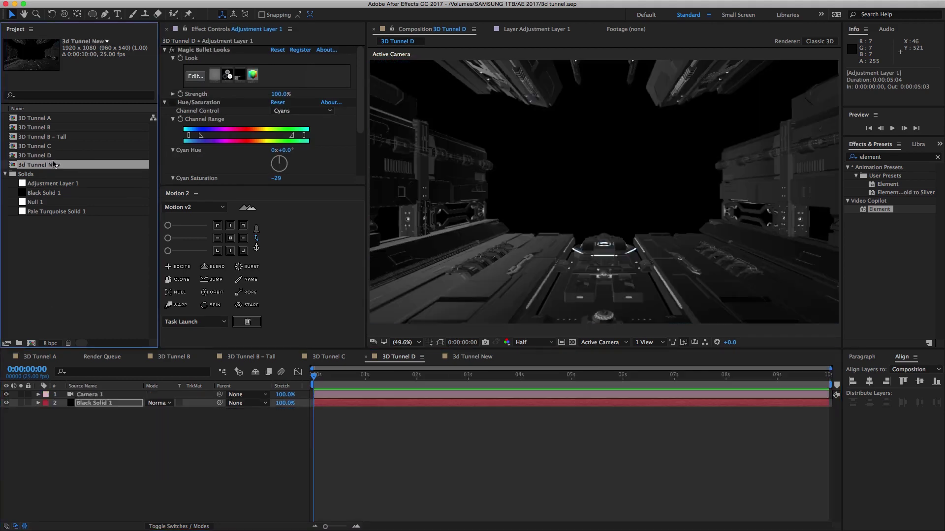
left_click(937, 157)
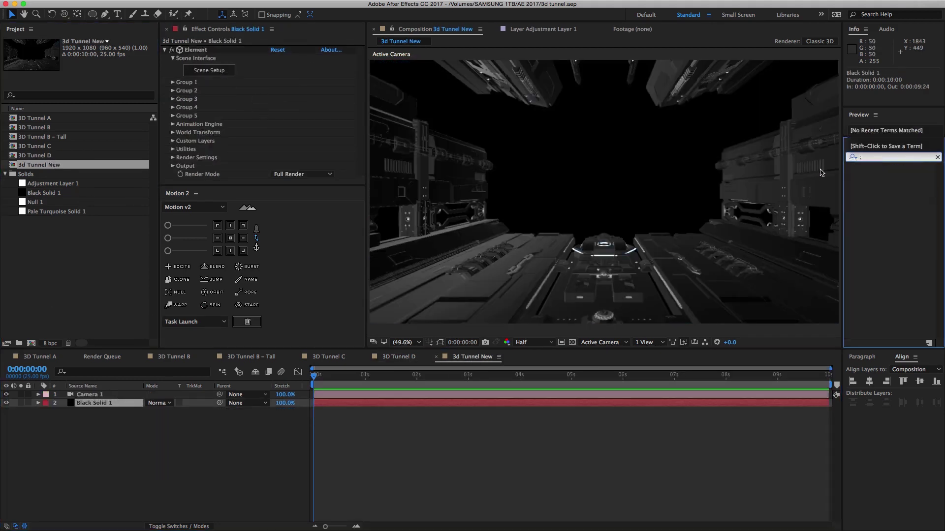
left_click(821, 173)
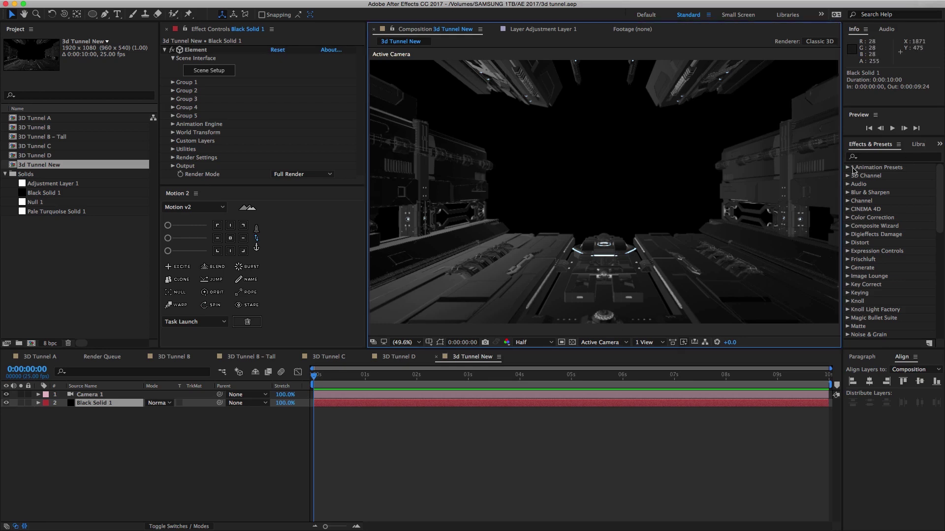
left_click(878, 157)
type("console")
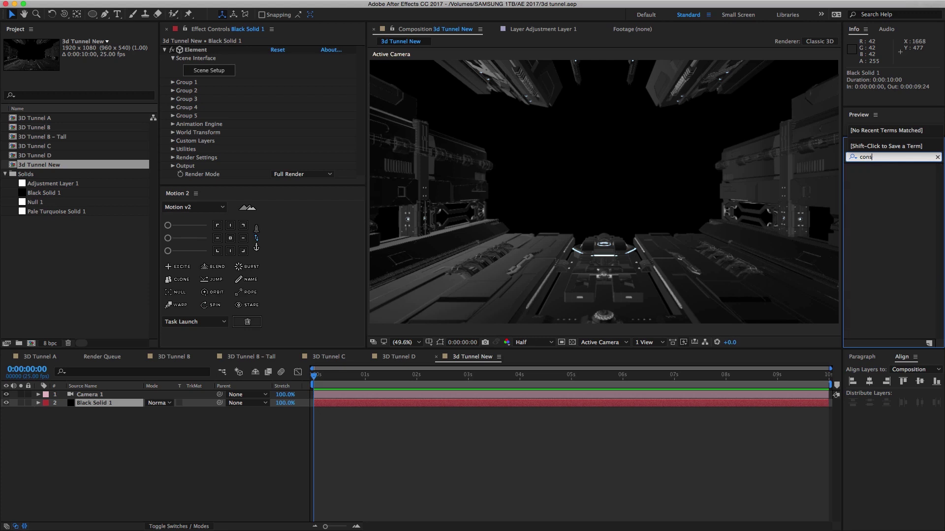
key("BackSpace")
key("BackSpace")
key("BackSpace")
type("levels")
left_click(884, 226)
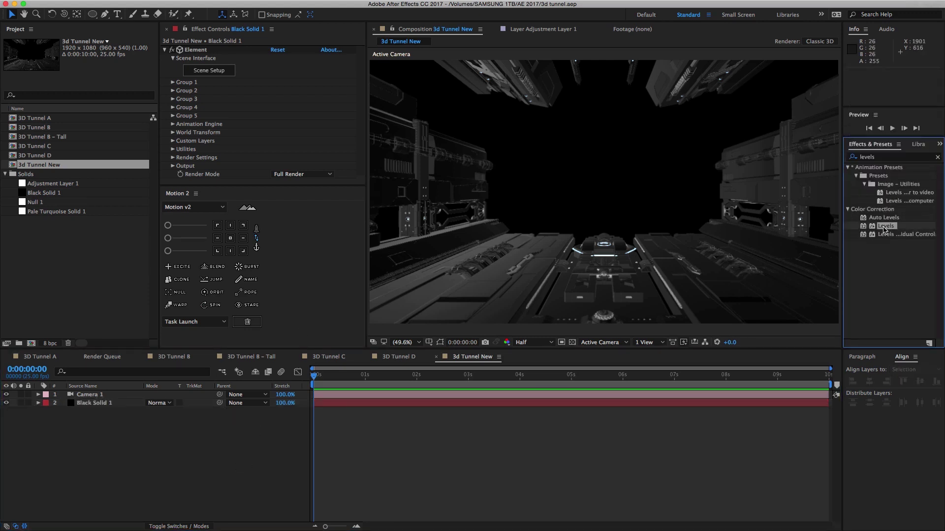
left_click_drag(884, 227, 117, 401)
Set Levels to Input Black 11, Input White 210 and Gamma 1.24.
left_click_drag(248, 111, 241, 109)
left_click_drag(313, 107, 292, 108)
left_click_drag(189, 108, 235, 109)
key("space")
left_click_drag(619, 240, 578, 205)
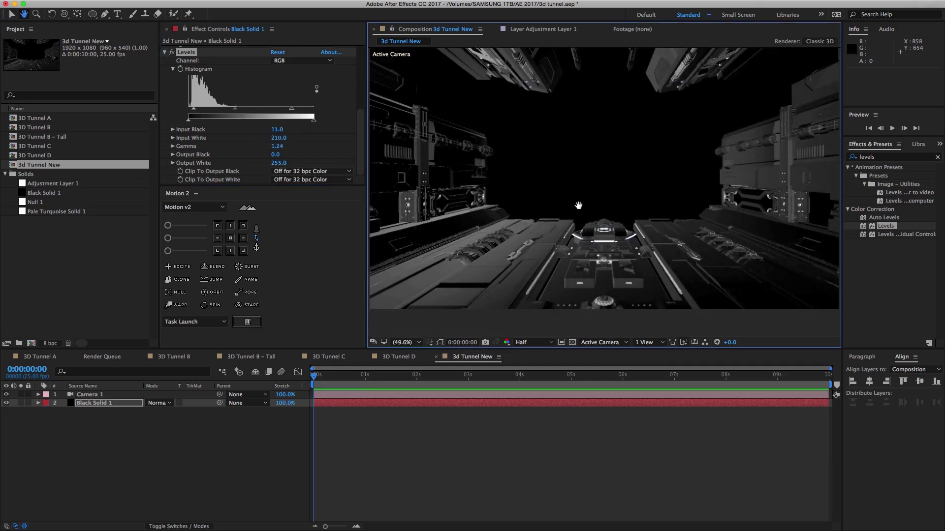
Apply an environment map from the Basic_2K presets in Element's Scene Setup.
scroll(259, 109, "up", 5)
left_click(207, 93)
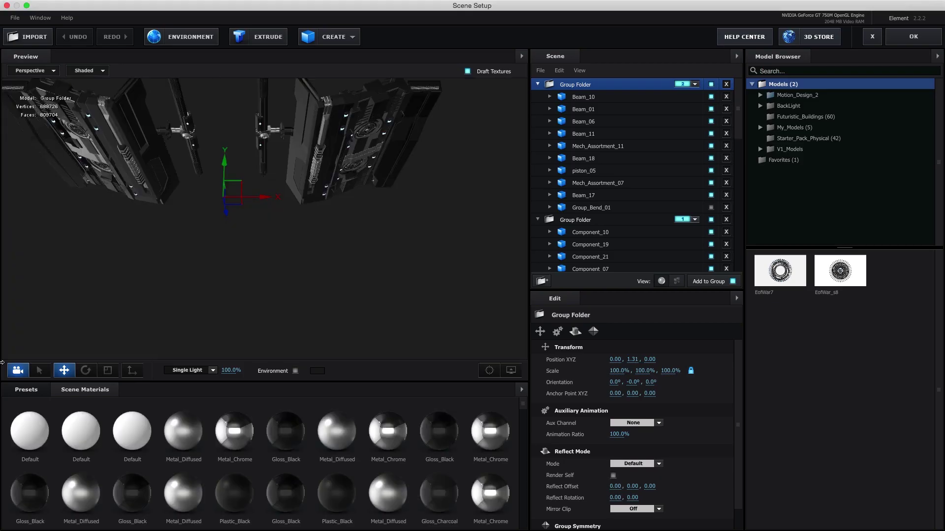
left_click(79, 436)
left_click(358, 421)
left_click(913, 36)
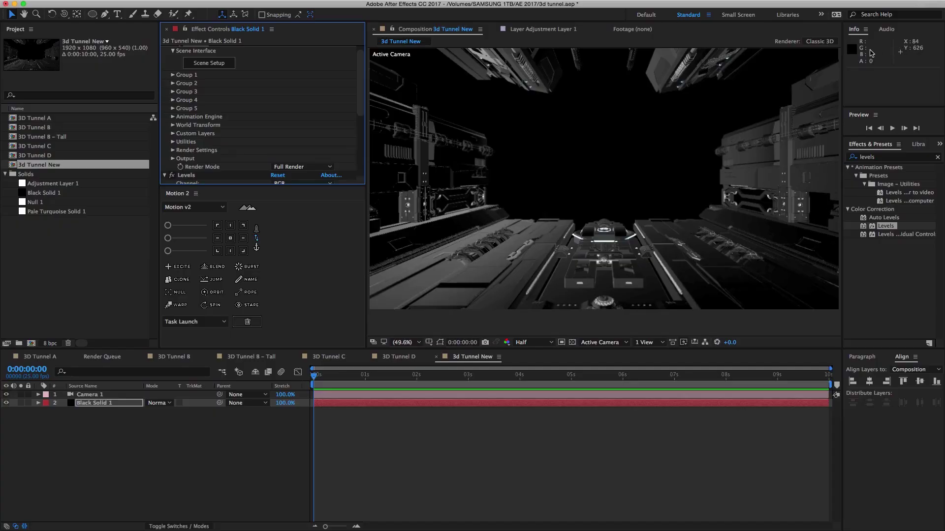
Switch the scene environment to a BackLight_2K map and accept the changes.
left_click(227, 68)
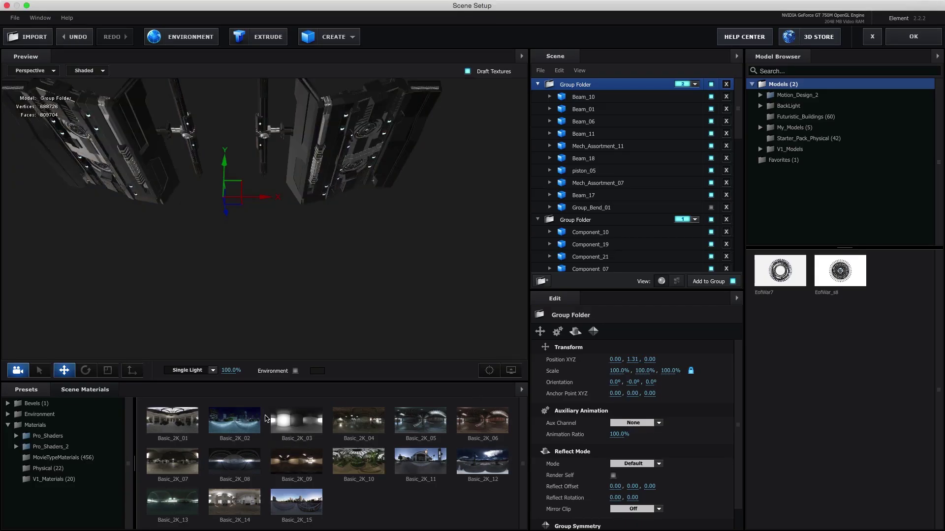
left_click(39, 415)
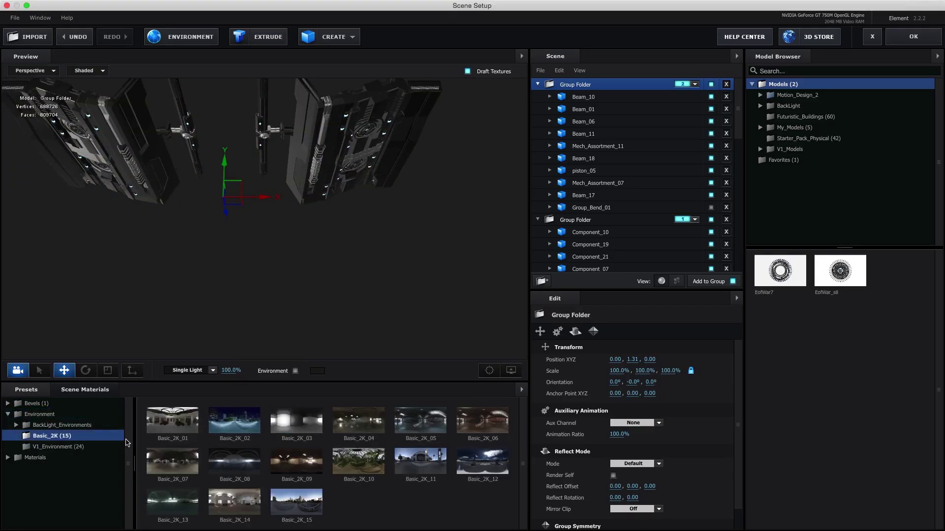
left_click(100, 439)
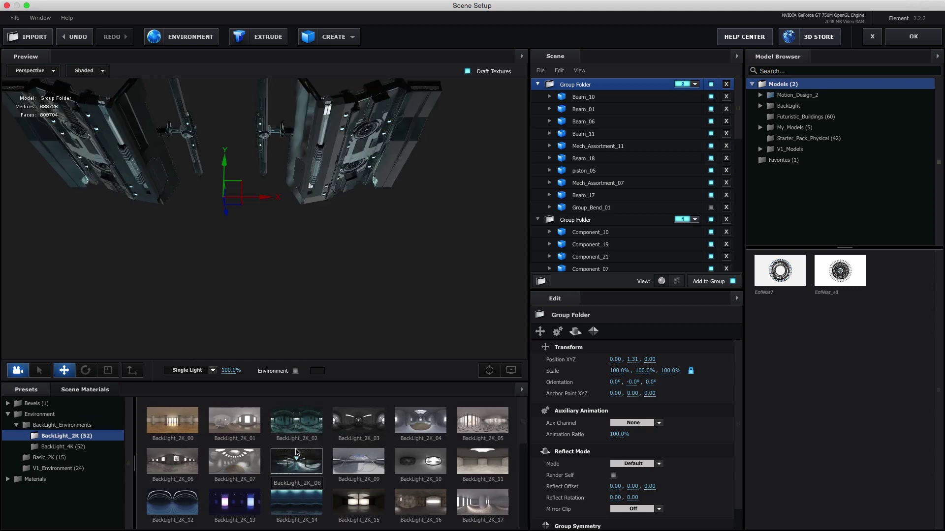
left_click(922, 39)
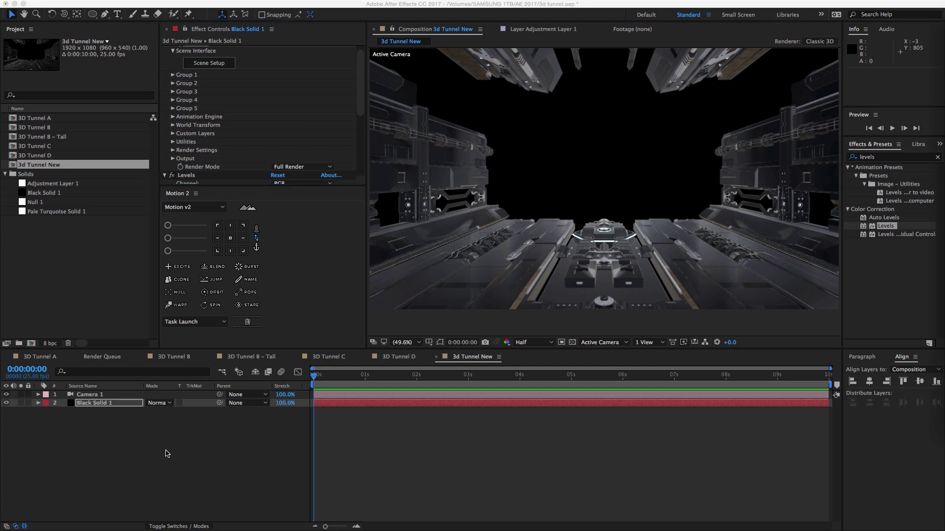
Set Group 1's Particle Replicator shape to 3D Grid.
left_click(174, 74)
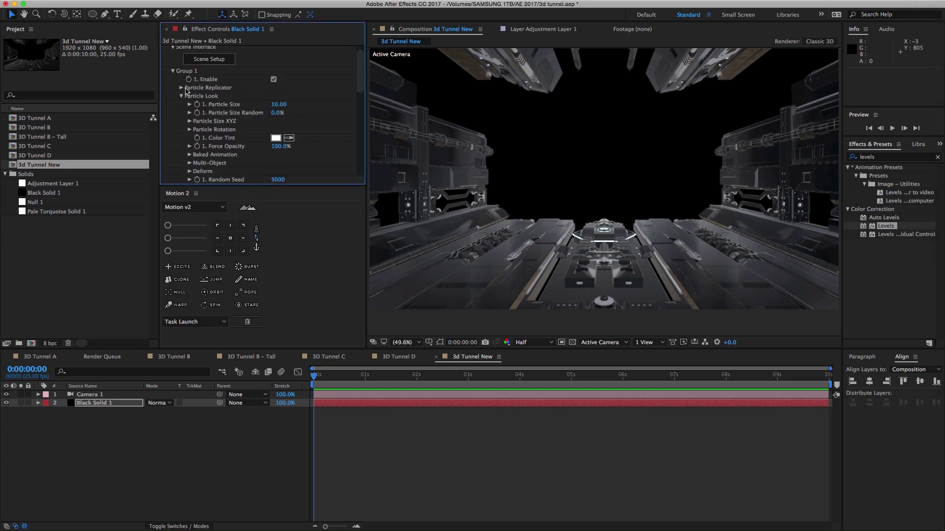
left_click(186, 88)
left_click(293, 105)
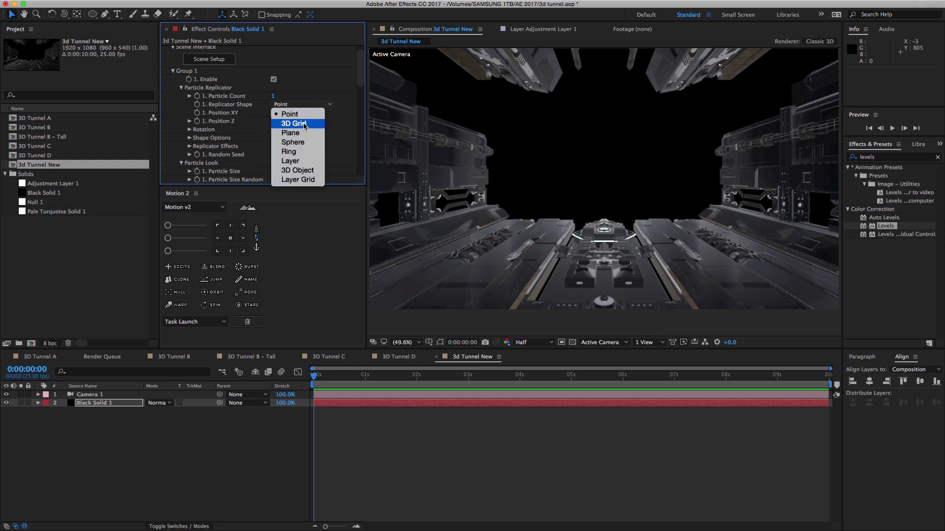
left_click(304, 126)
double_click(36, 155)
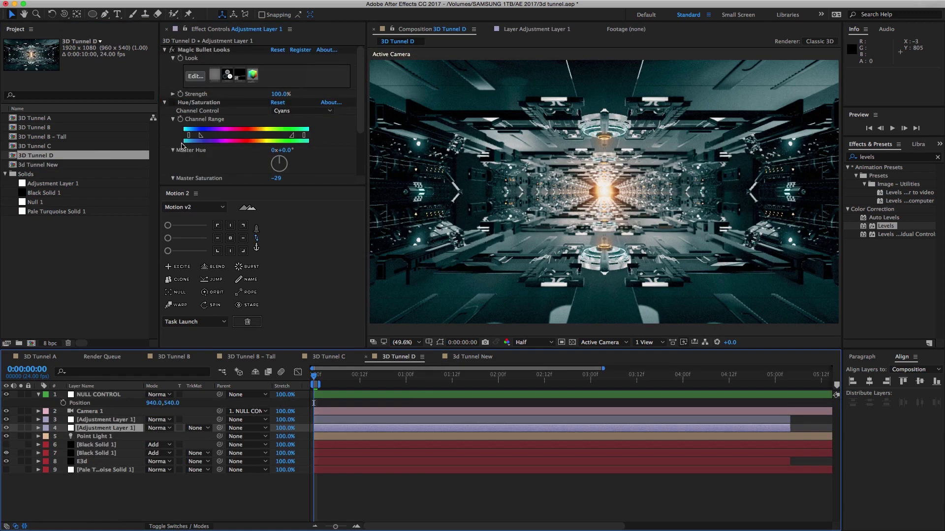
double_click(82, 165)
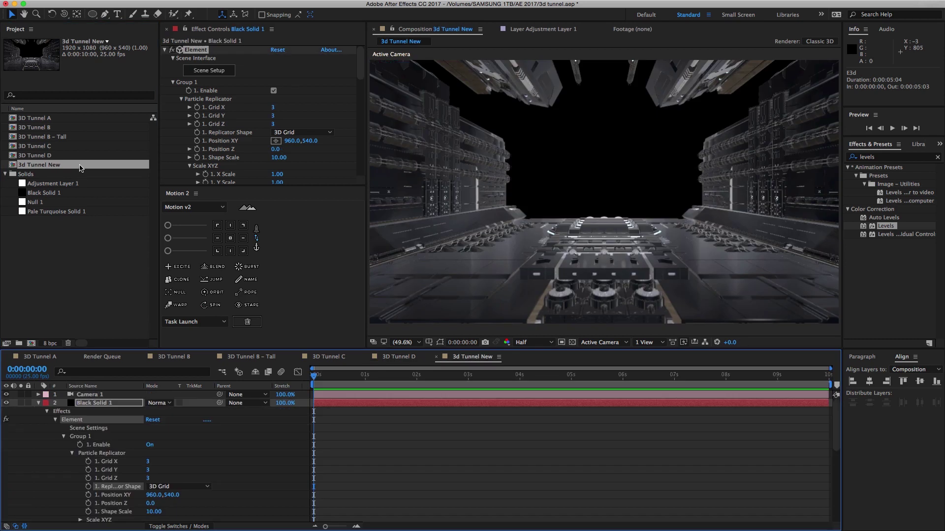
Set the replicator grid to 1 × 1 × 6 with a Z scale of 30.
left_click(272, 115)
type("1")
key("Tab")
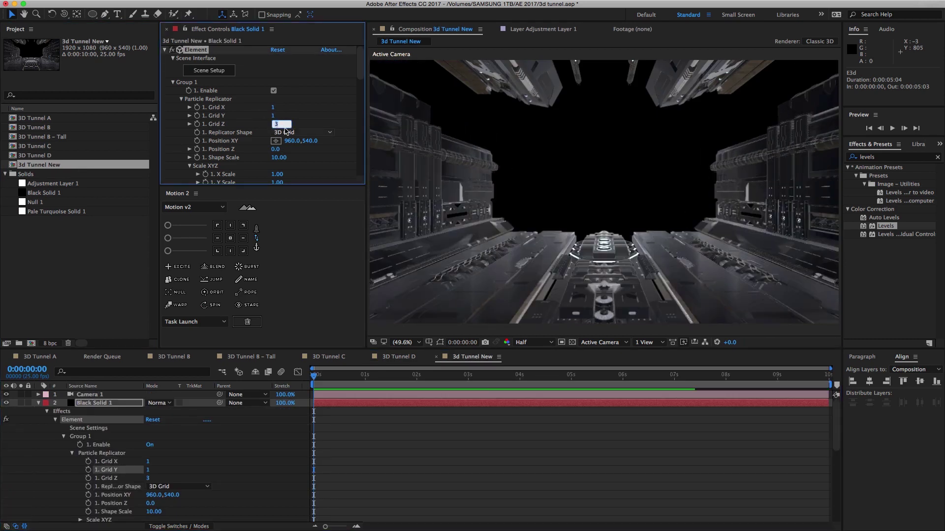
scroll(217, 122, "down", 3)
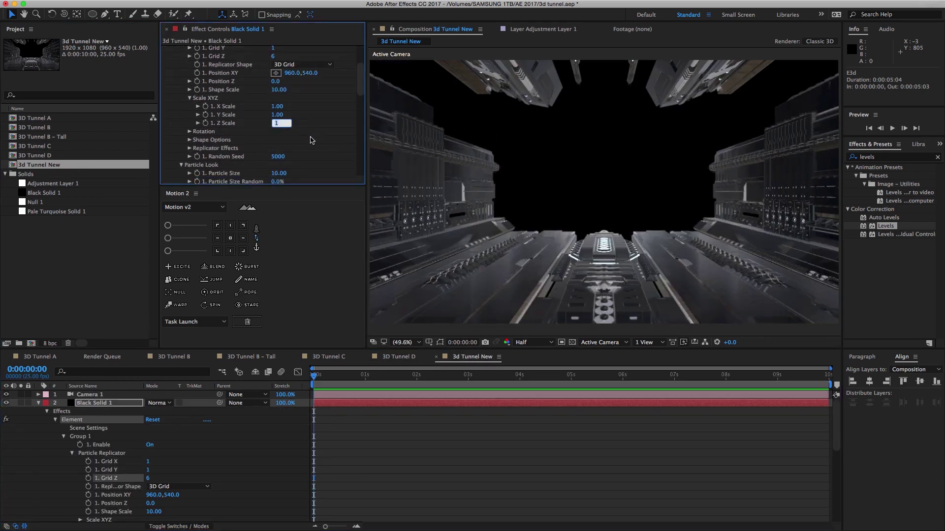
type("3")
key("Return")
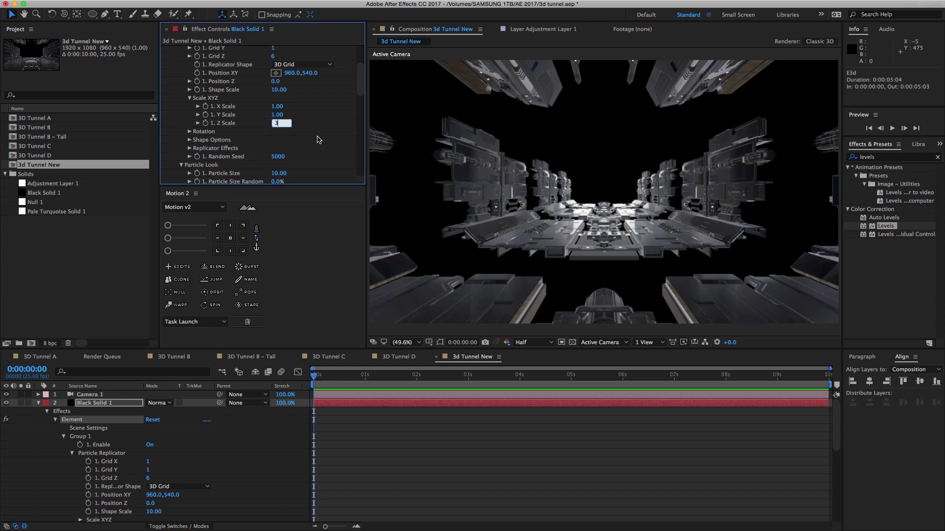
type("0.00")
key("Return")
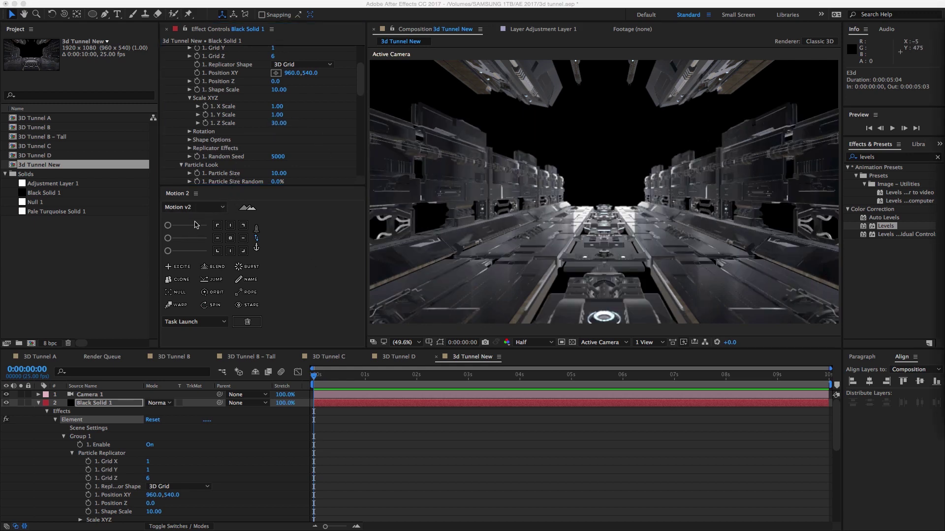
scroll(359, 61, "up", 4)
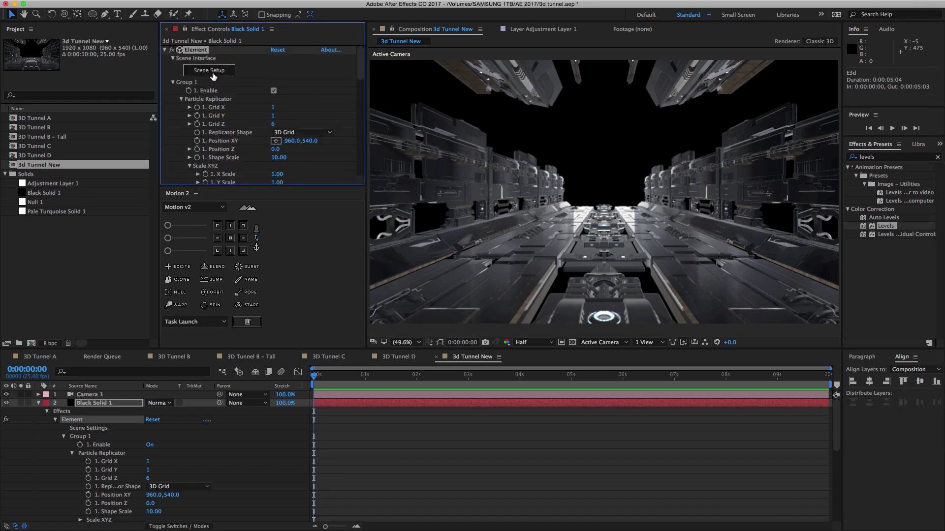
left_click(212, 73)
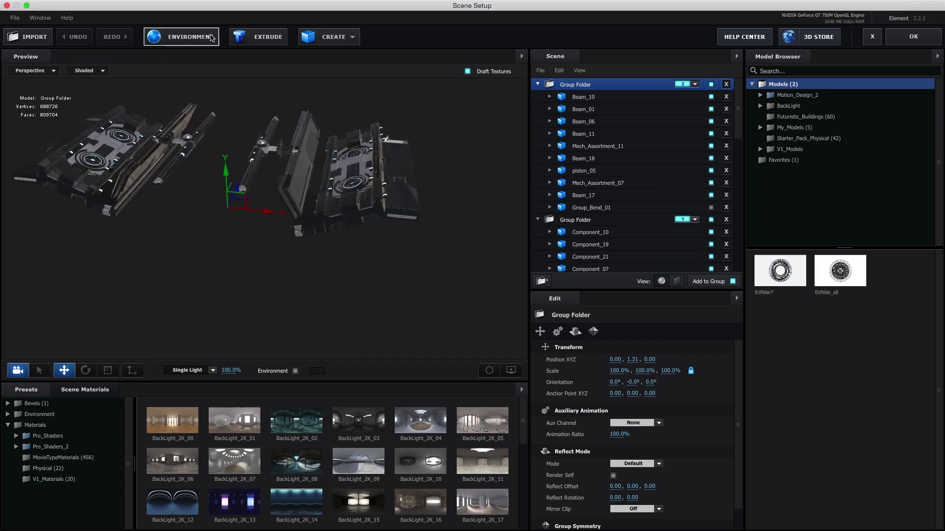
Create a box and shape it into a 3.12 × 0.08 × 3.19 slab at 4.15, 0.94, 0.
left_click(334, 36)
left_click(301, 76)
left_click_drag(225, 211, 451, 195)
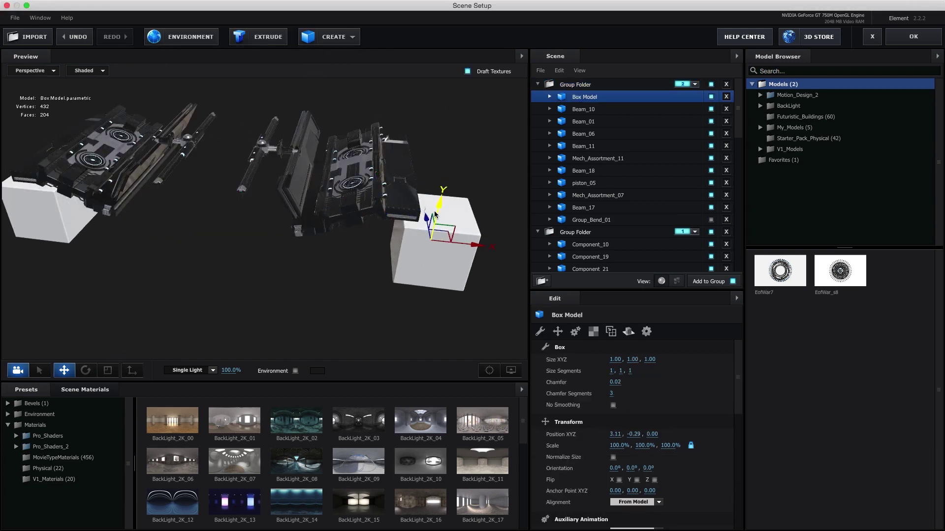
left_click_drag(632, 360, 590, 360)
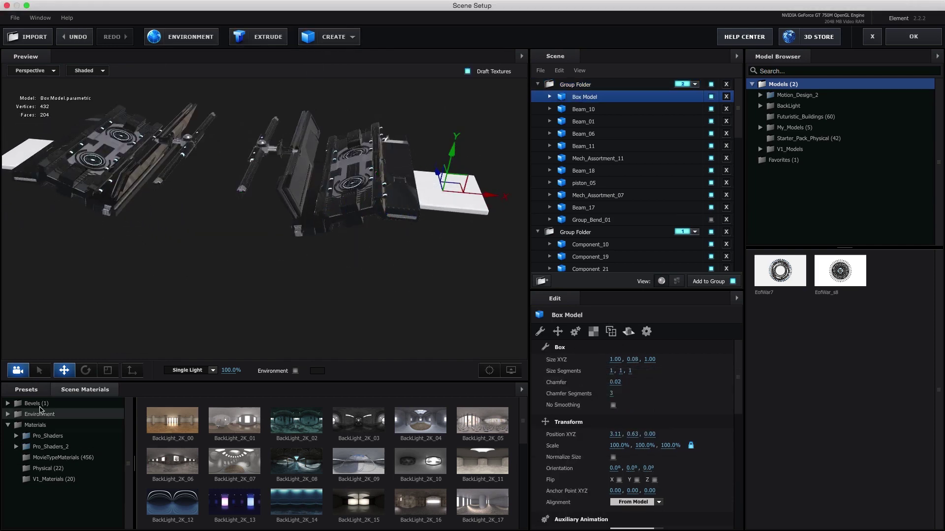
left_click(73, 392)
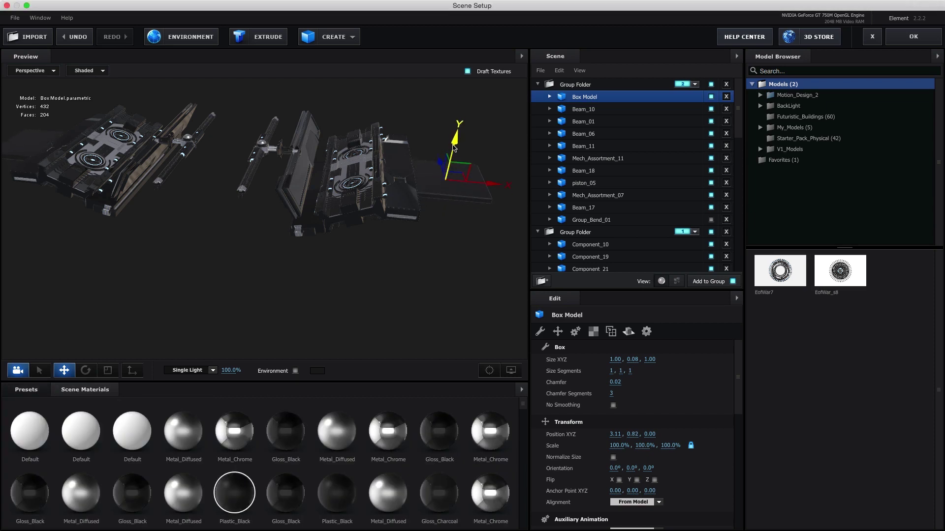
left_click_drag(649, 359, 737, 344)
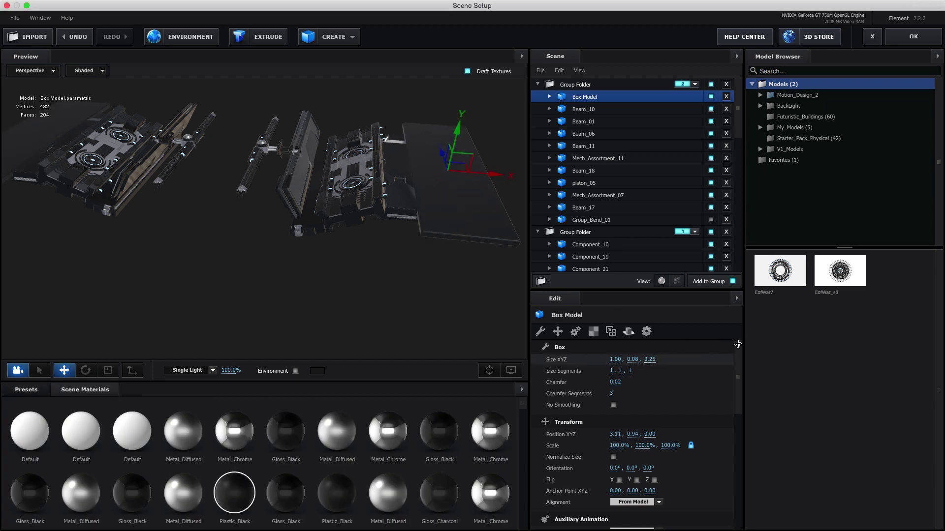
left_click_drag(354, 256, 345, 301)
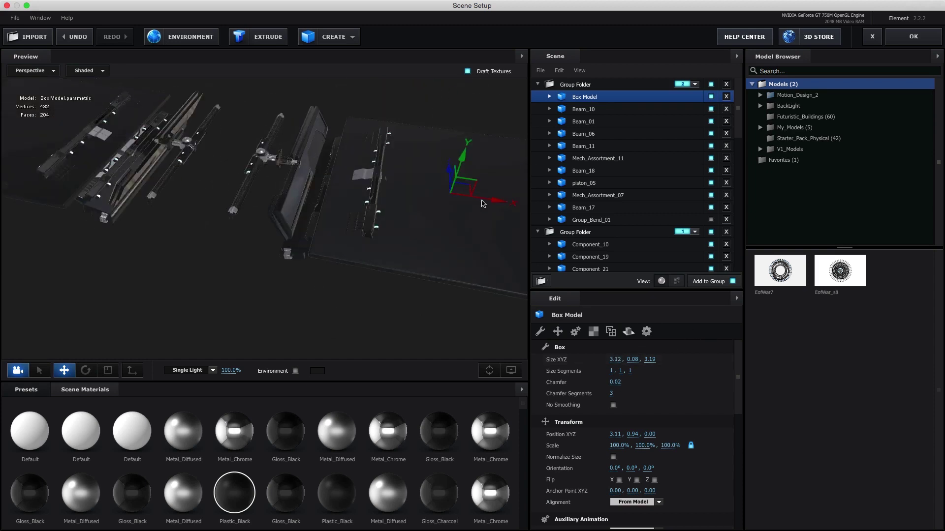
left_click_drag(510, 234, 407, 257)
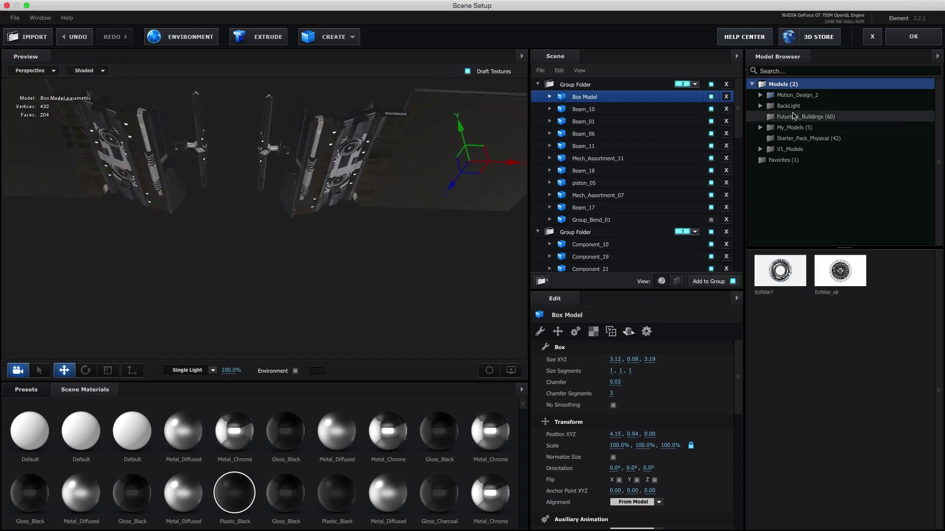
double_click(797, 95)
left_click(793, 106)
Add Beam_14 scaled to 48.5%, and Beam_12 raised onto the slab.
left_click(856, 479)
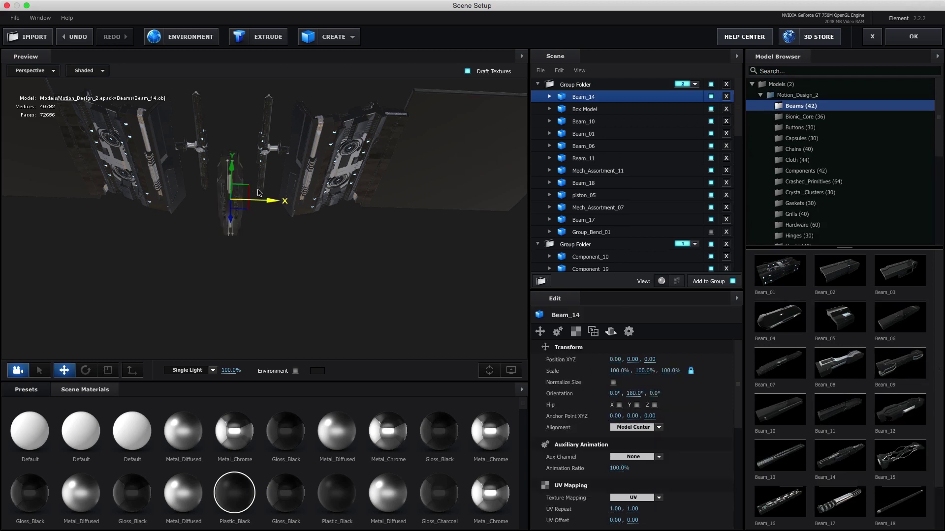
left_click_drag(428, 136, 489, 200)
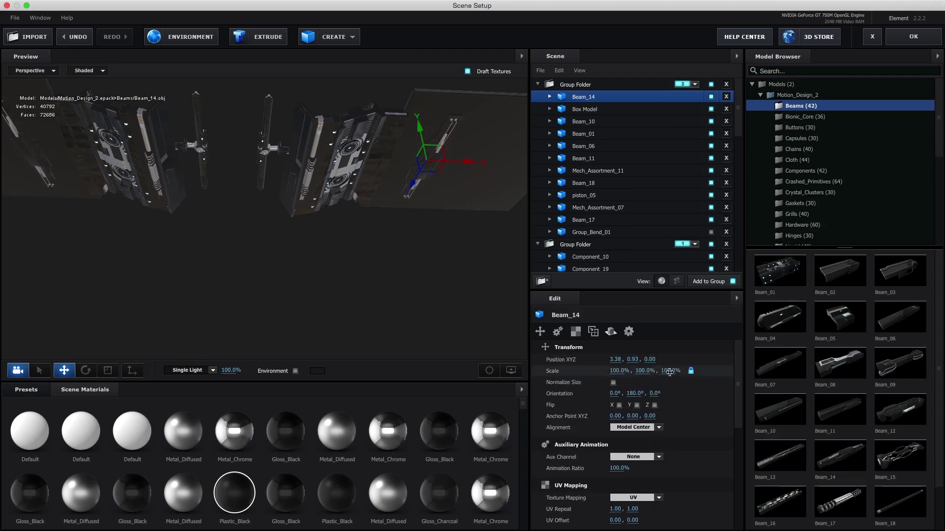
left_click(909, 416)
left_click_drag(450, 212, 446, 163)
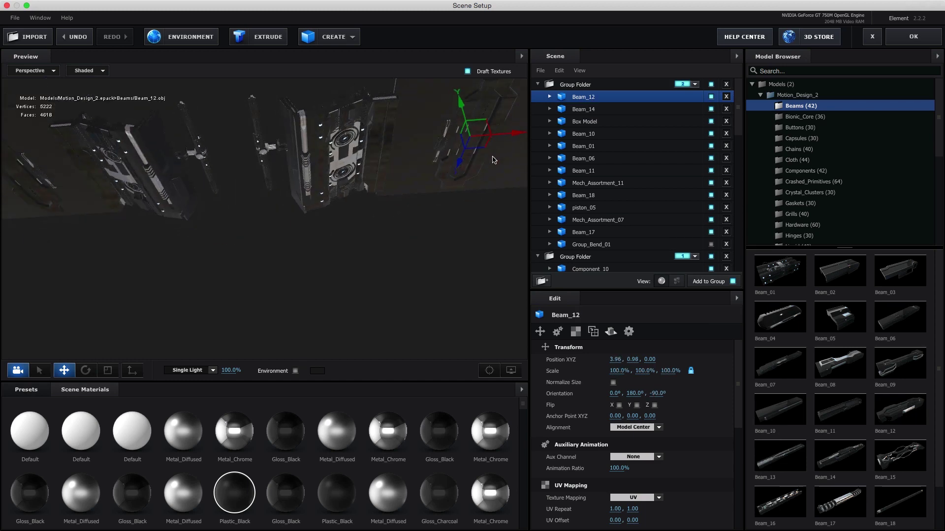
Add Beam_07 and Component_18, placing Component_18 at 4.92, 0.93, 0.
left_click(779, 364)
mouse_move(382, 176)
left_mouse_down()
mouse_move(471, 144)
mouse_move(422, 211)
left_mouse_up()
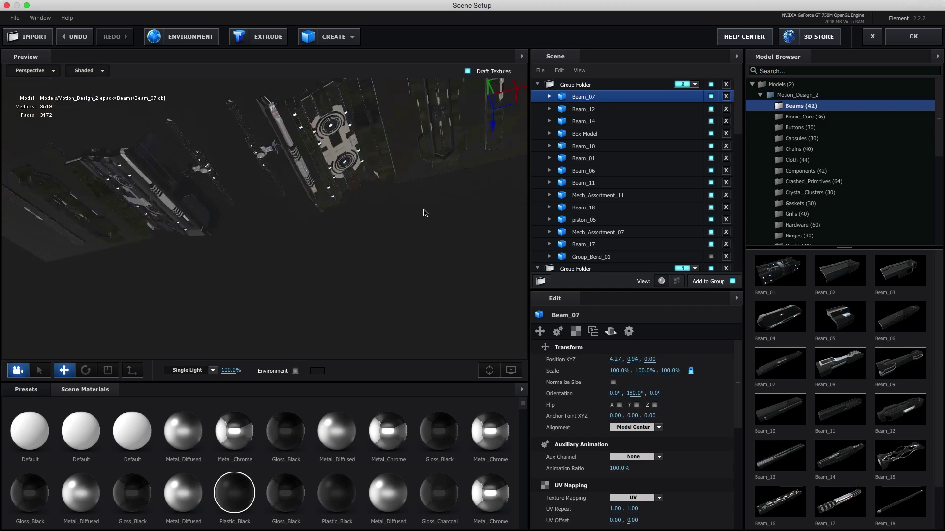
left_click(797, 149)
left_click(808, 192)
left_click(809, 171)
left_click(900, 502)
left_click_drag(451, 101, 469, 150)
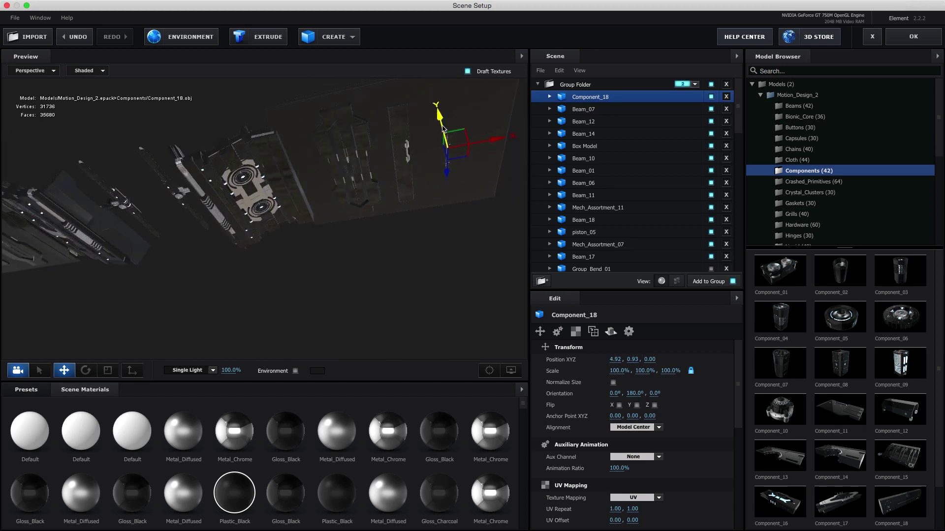
Add Component_09 turned 90° on X and 239.5° on Y at 1.18, 0.62, 0.
left_click(536, 122)
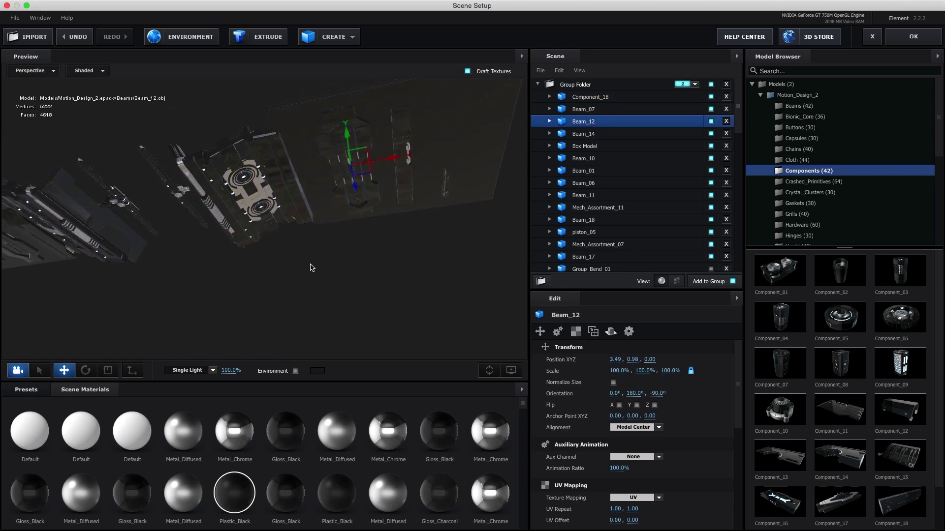
left_click(907, 372)
left_click_drag(149, 287, 183, 295)
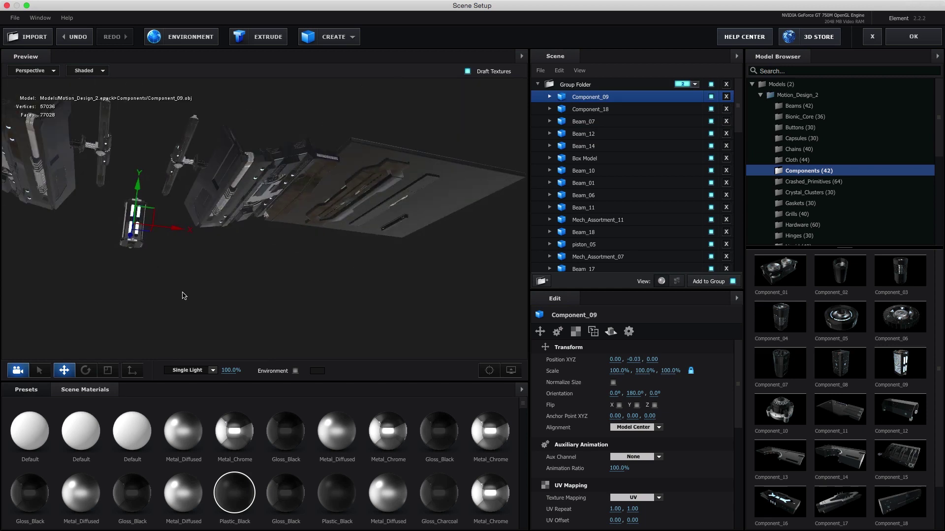
mouse_move(658, 395)
left_mouse_down()
mouse_move(671, 400)
mouse_move(645, 394)
left_mouse_up()
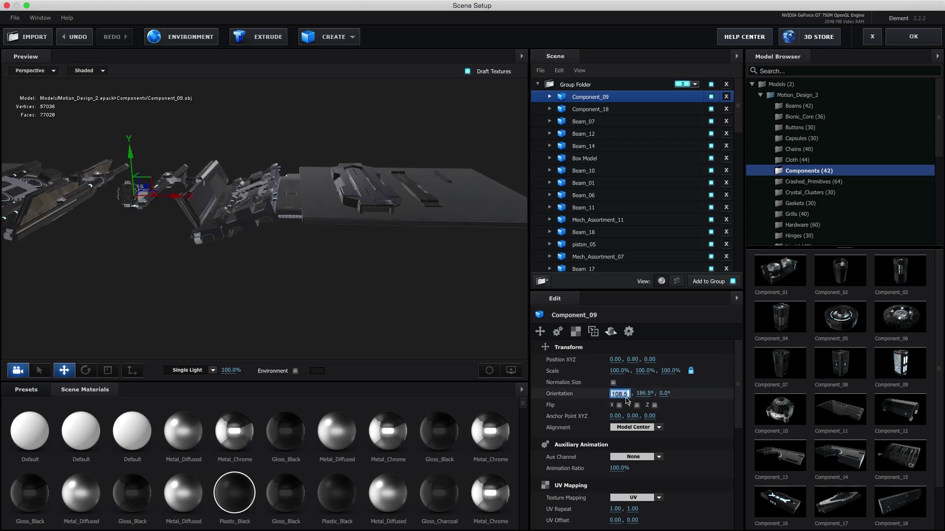
type("90")
key("Return")
left_click_drag(664, 394, 638, 394)
mouse_move(222, 177)
left_mouse_down()
mouse_move(251, 163)
mouse_move(188, 214)
left_mouse_up()
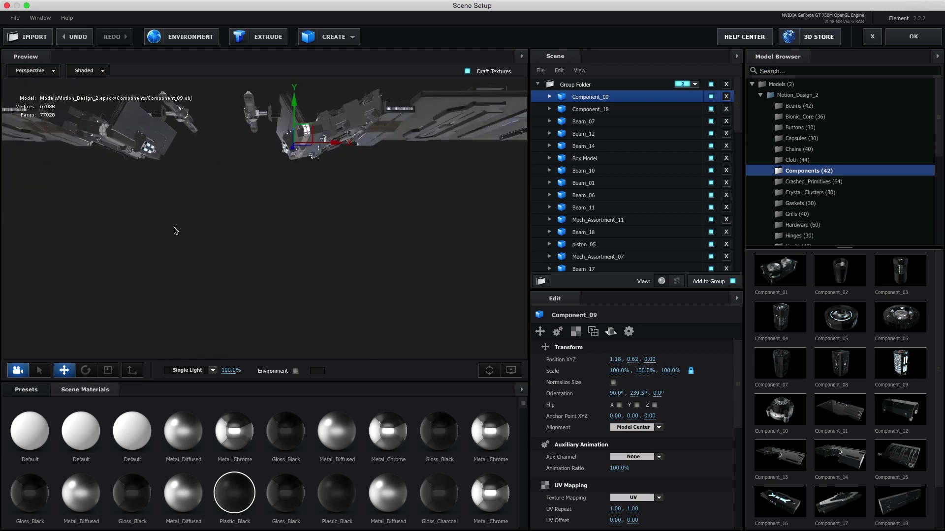
Tint Component_09's Light material cyan and raise its Glow Amount to 1.61.
left_click(549, 97)
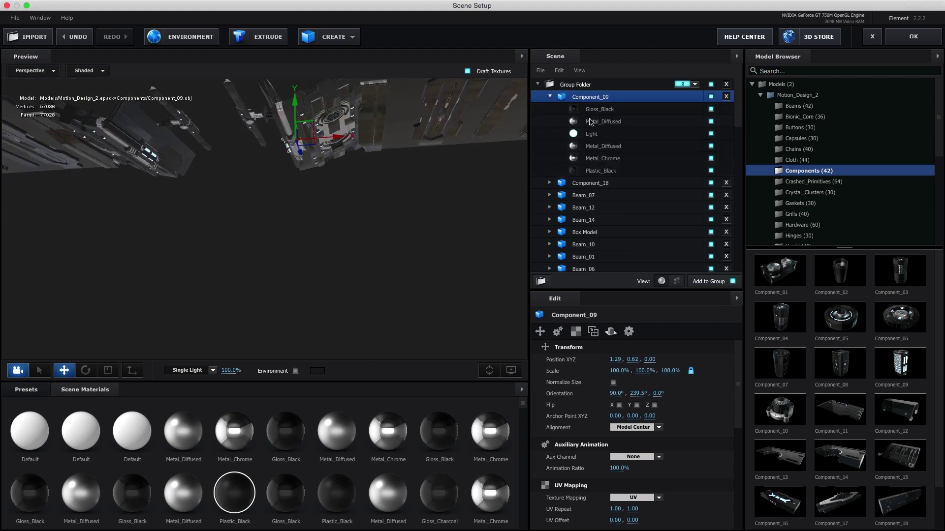
left_click(554, 133)
scroll(738, 383, "down", 10)
left_click(616, 363)
left_click(455, 119)
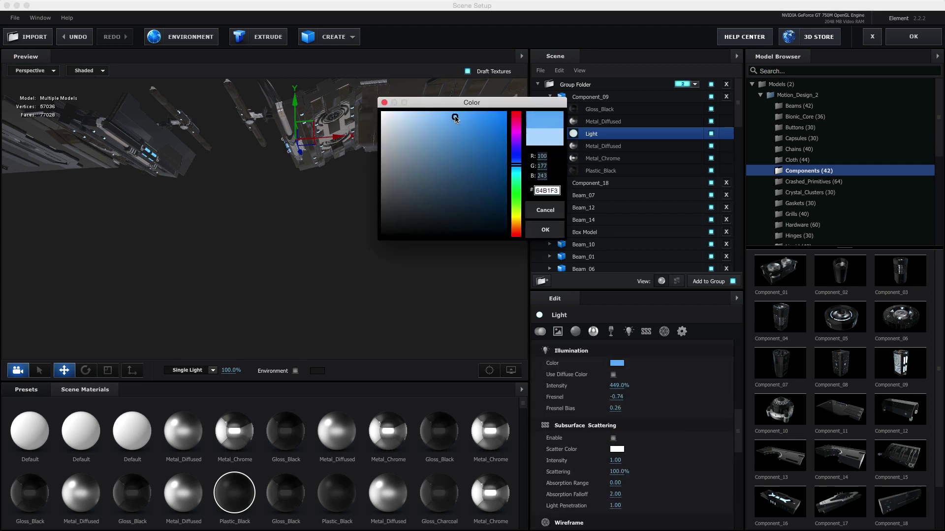
left_click_drag(519, 168, 517, 173)
left_click(546, 230)
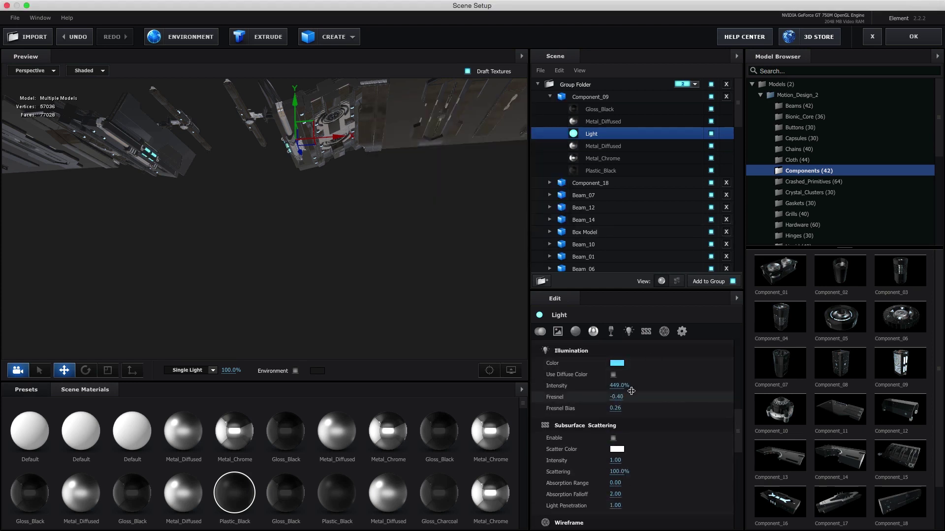
scroll(637, 455, "down", 10)
left_click_drag(616, 482, 637, 481)
left_click_drag(433, 231, 505, 245)
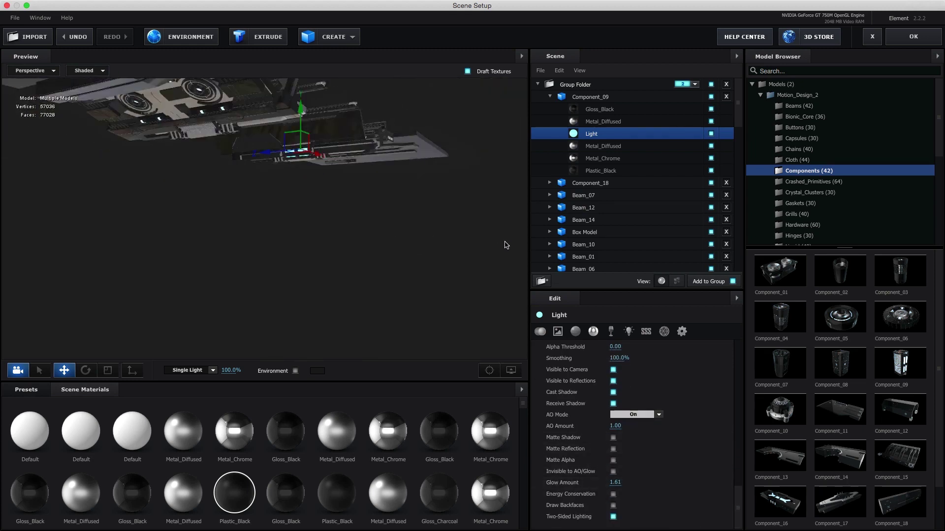
Duplicate Component_09, flatten the copy to 45.5% on Y and move it to Z -0.88.
key("ctrl+d")
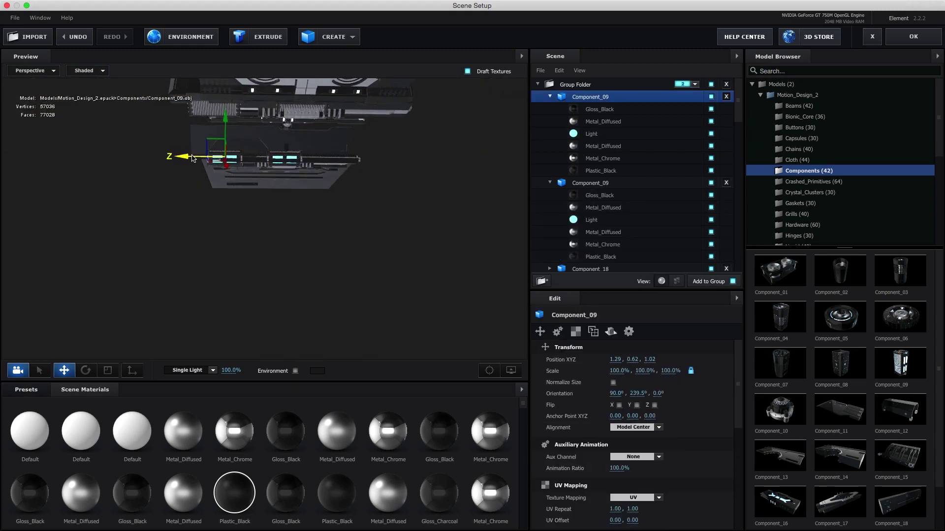
key("ctrl+z")
left_click_drag(645, 370, 314, 265)
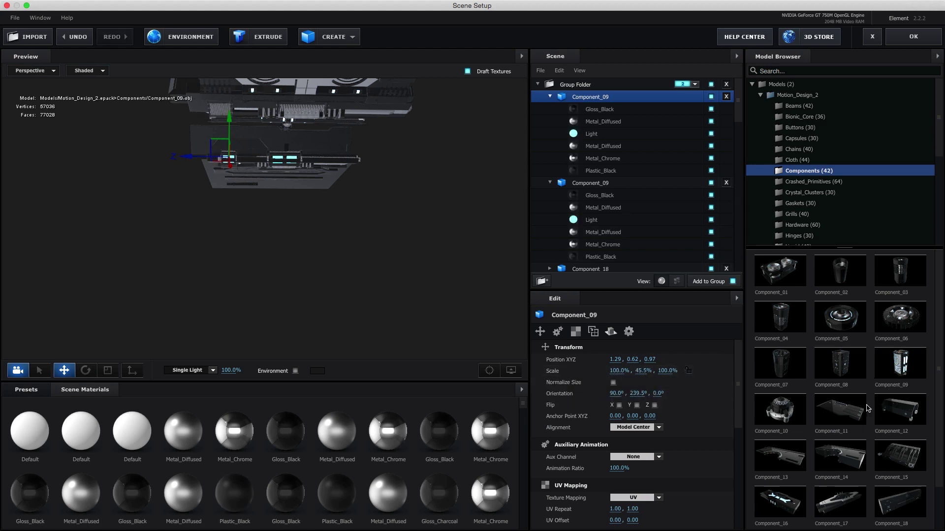
scroll(934, 426, "down", 2)
left_click_drag(190, 160, 309, 151)
left_click_drag(295, 209, 239, 217)
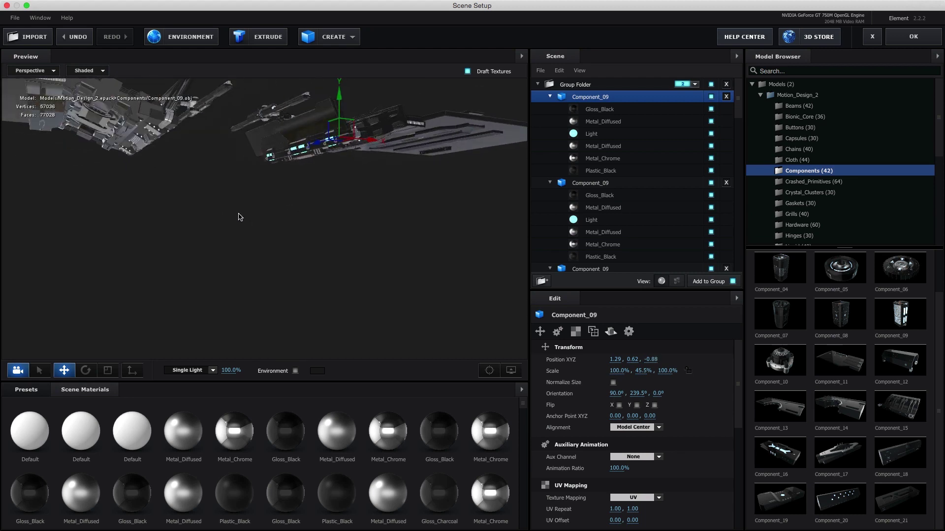
scroll(904, 390, "up", 2)
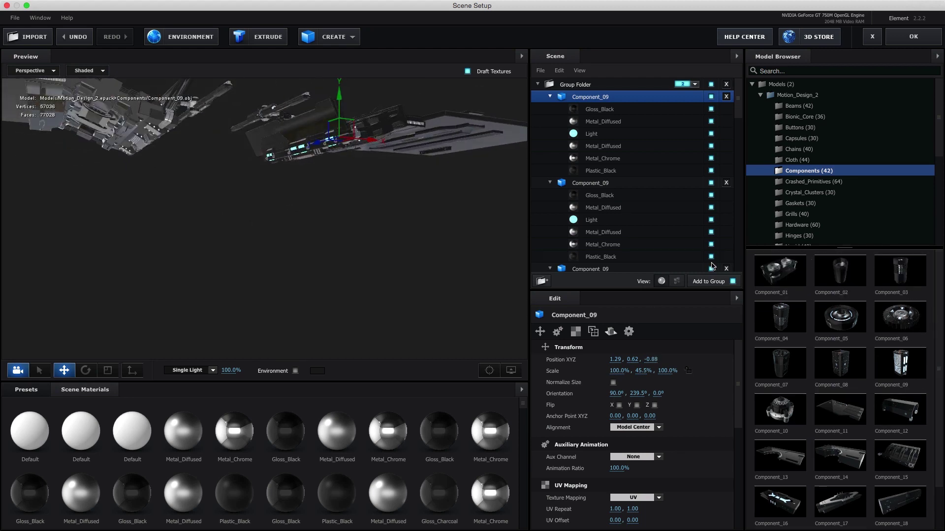
Add Component_08 from the Components library.
left_click(808, 107)
left_click(802, 171)
left_click(840, 363)
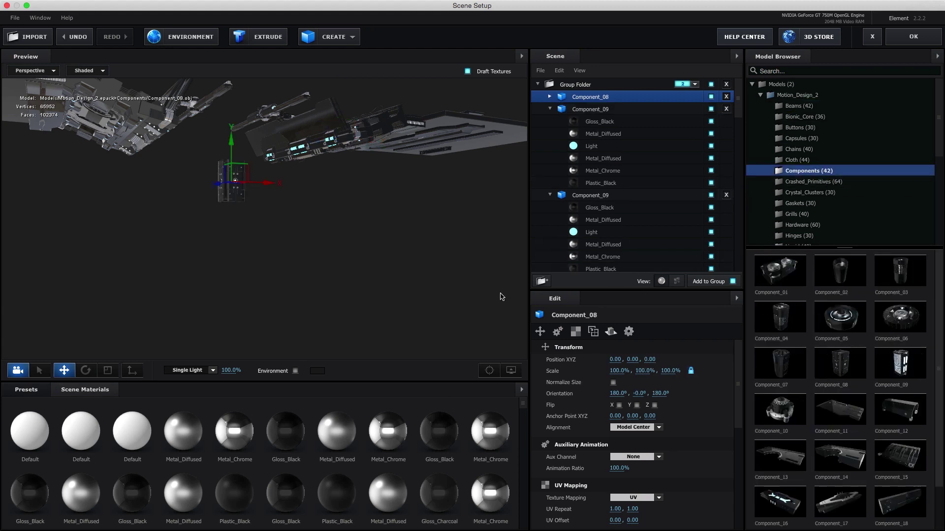
Apply a scene material to Component_08, roughly rotate it, and move it up and right.
scroll(126, 472, "down", 3)
left_click_drag(30, 496, 259, 182)
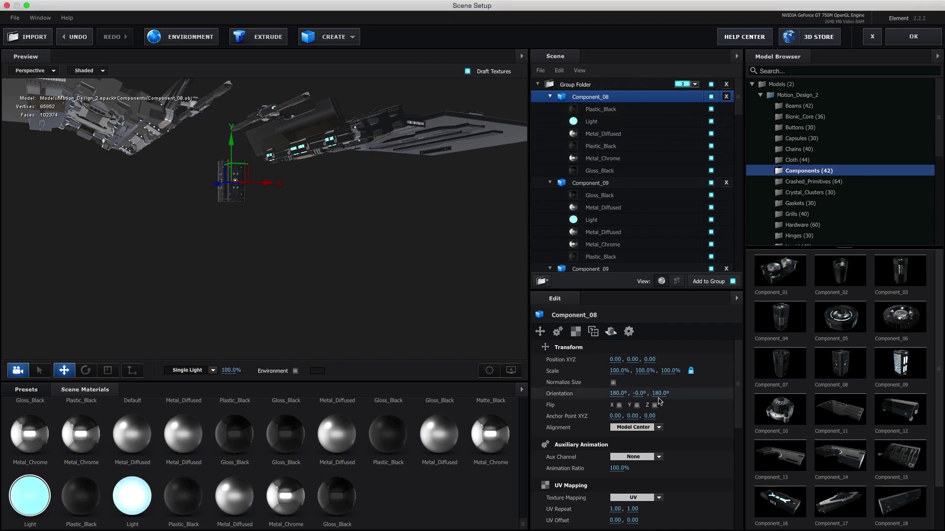
left_click_drag(700, 386, 693, 393)
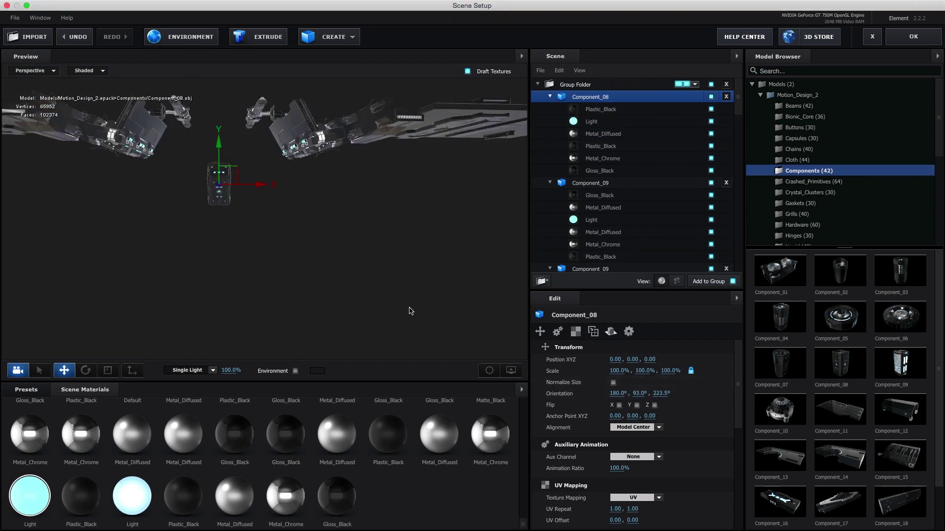
left_click_drag(615, 393, 605, 394)
left_click_drag(219, 183, 286, 127)
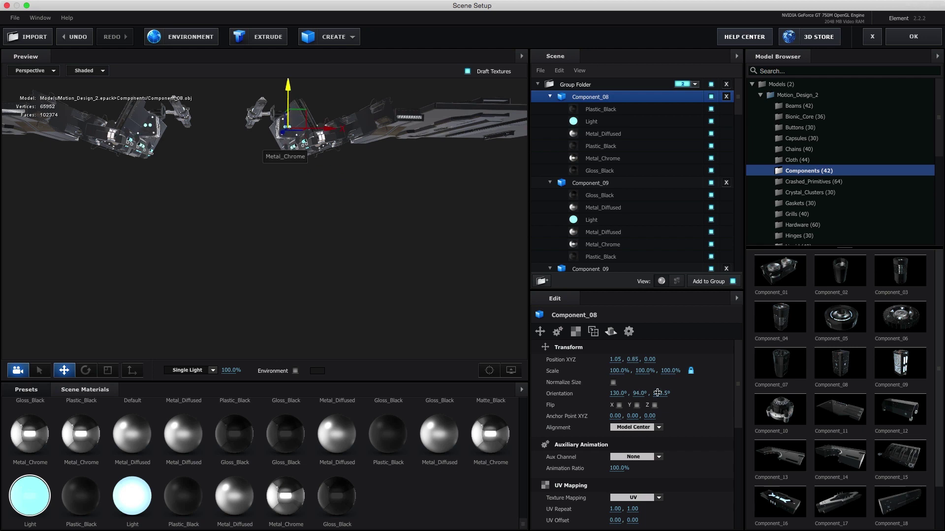
left_click_drag(661, 394, 666, 400)
Set Component_08's rotation to 90° X, 151° Y, 180° Z and check its placement.
type("180")
key("Return")
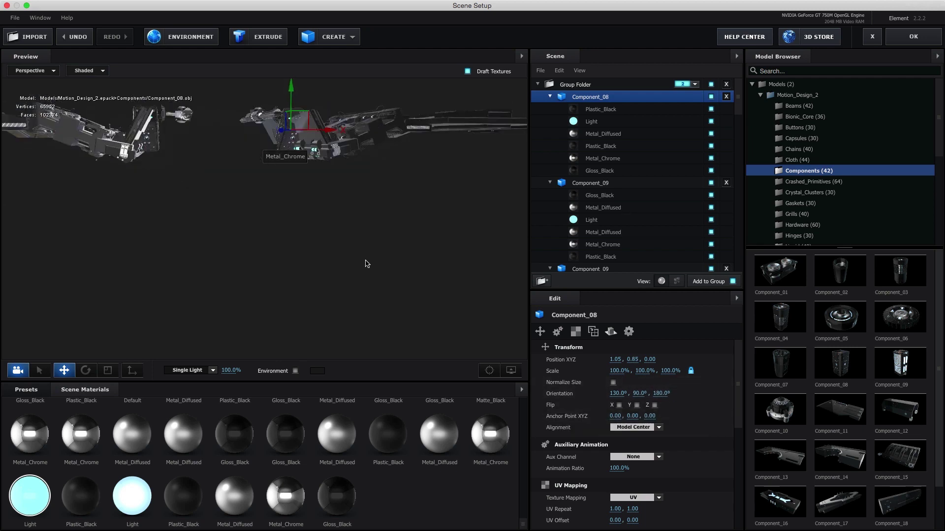
type("90")
key("Return")
left_click_drag(642, 394, 714, 391)
left_click_drag(642, 393, 655, 394)
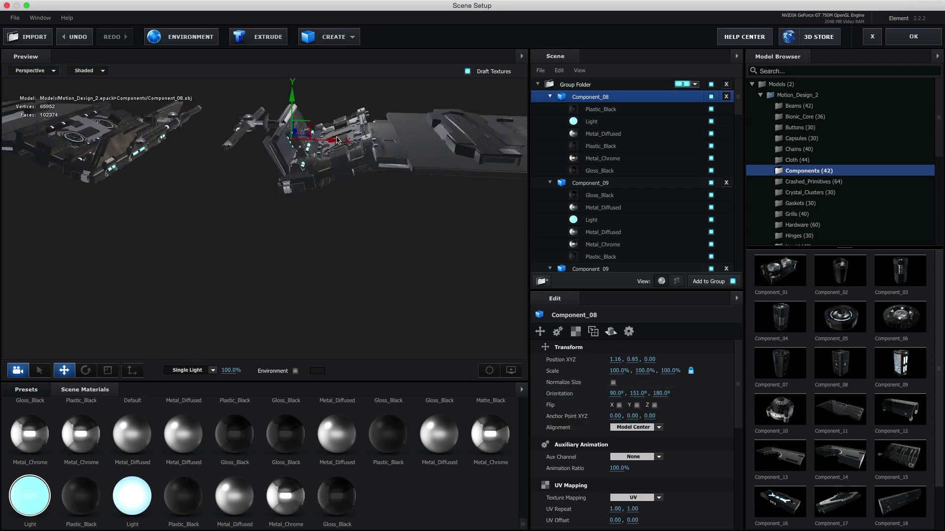
left_click_drag(319, 220, 303, 219)
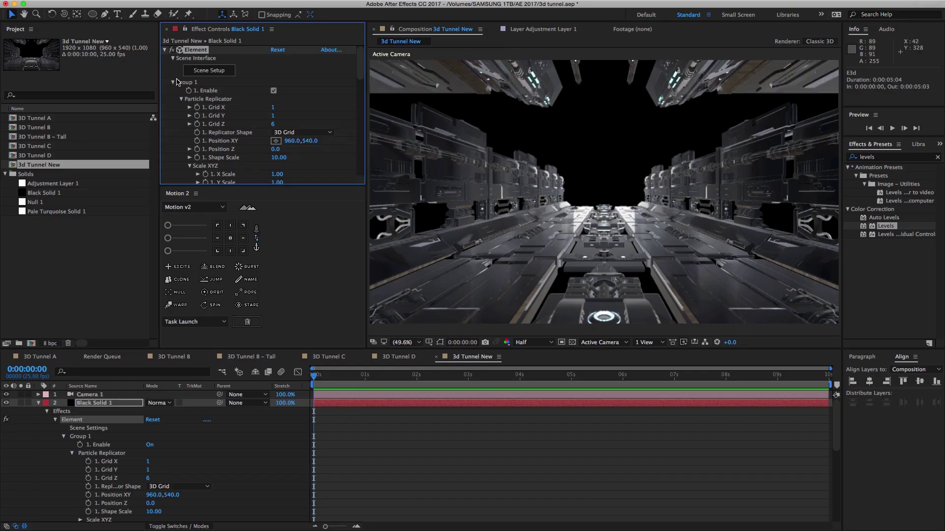
Disable Group 1 so it no longer renders.
left_click(174, 82)
left_click(274, 58)
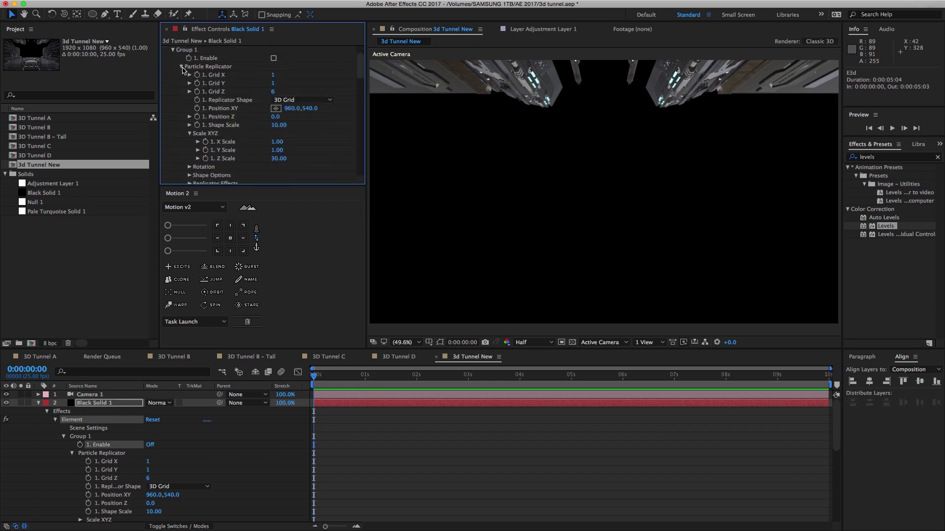
left_click(181, 75)
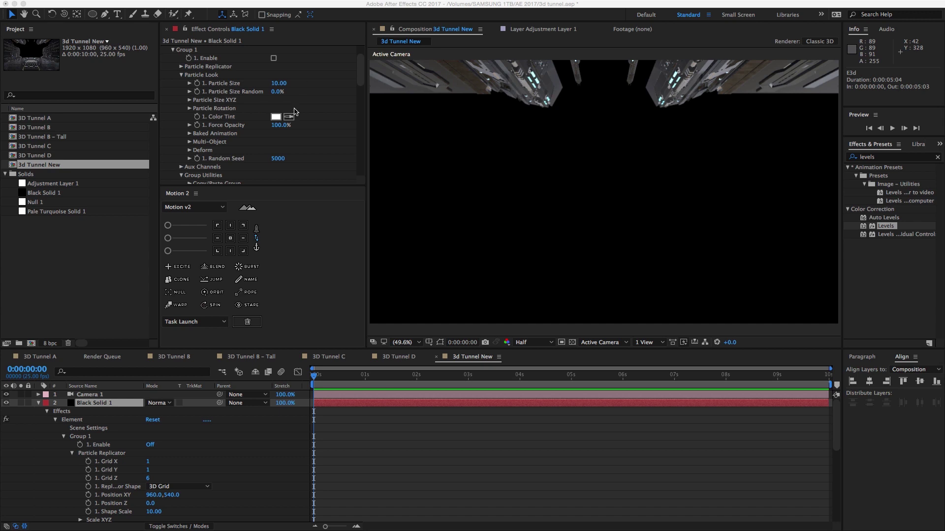
left_click(301, 94)
left_click(173, 50)
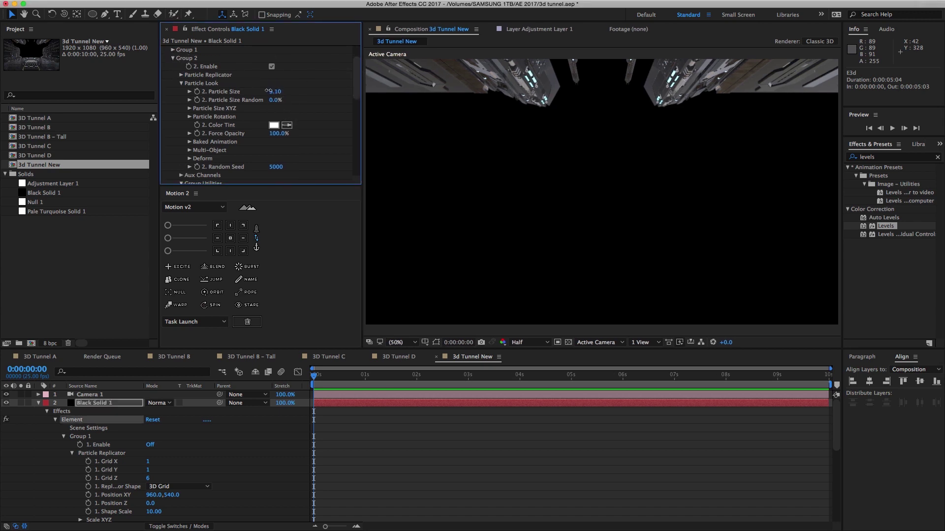
Make Group 2 a 3D Grid replicator with Grid Y 1, raised to Position 960, 100.
left_click(181, 83)
left_click(181, 75)
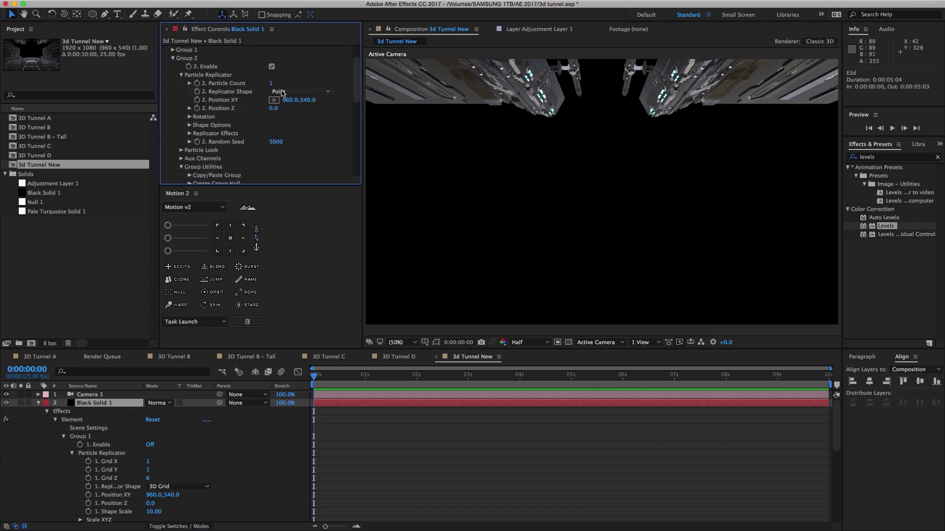
left_click(282, 93)
left_click(283, 117)
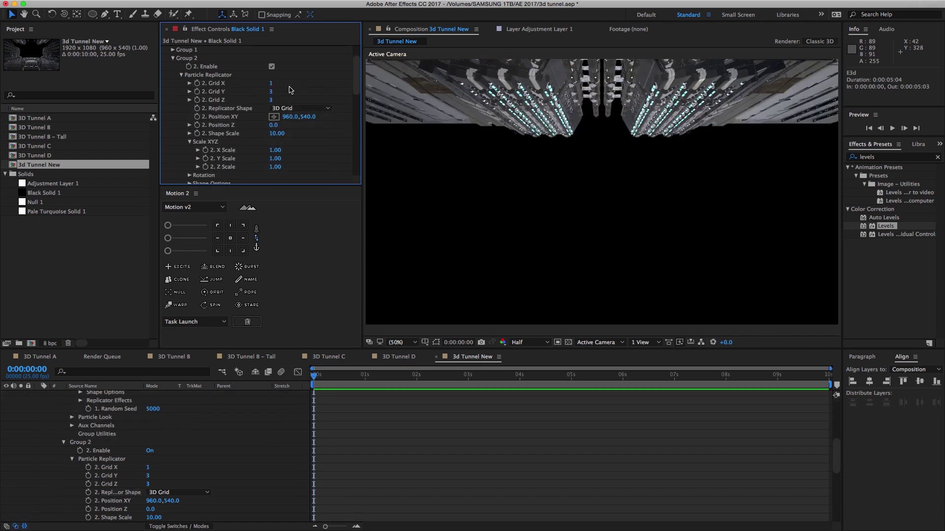
left_click(270, 92)
type("1")
key("Tab")
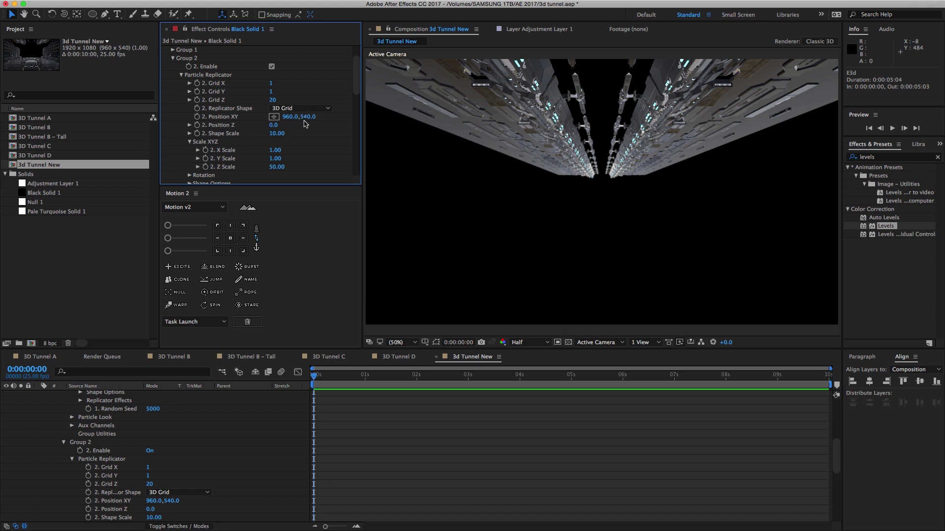
left_click_drag(308, 117, 225, 146)
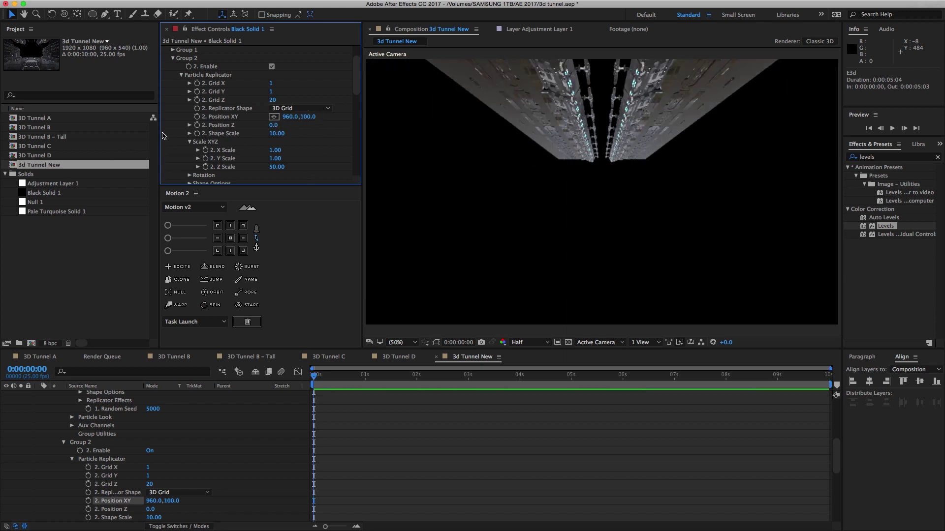
scroll(206, 86, "up", 2)
Widen the Box Model to 6.69 on X in Scene Setup and apply.
left_click(210, 70)
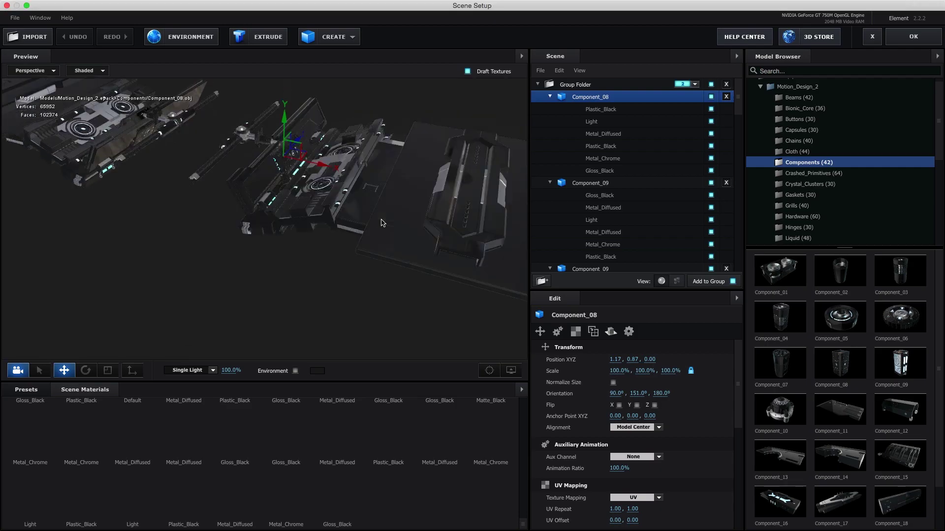
left_click(549, 96)
left_click(585, 190)
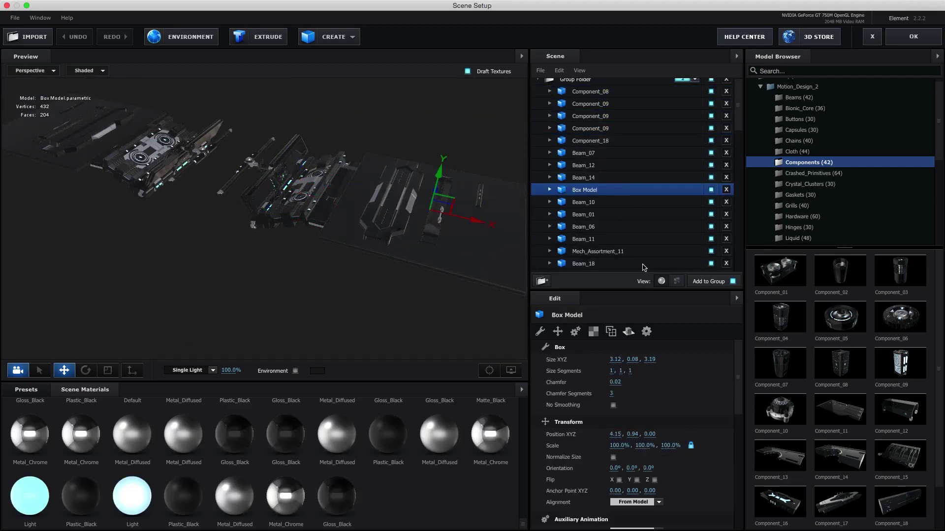
left_click_drag(692, 354, 718, 353)
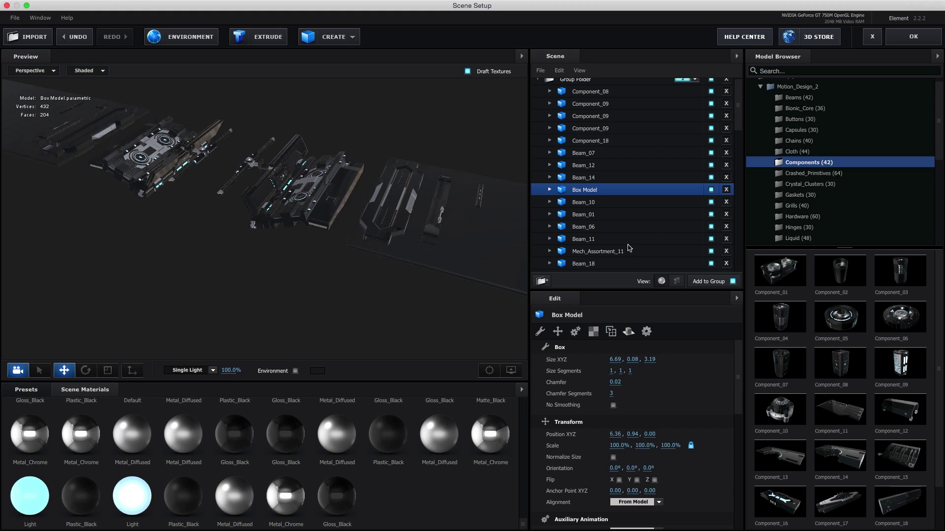
left_click(914, 36)
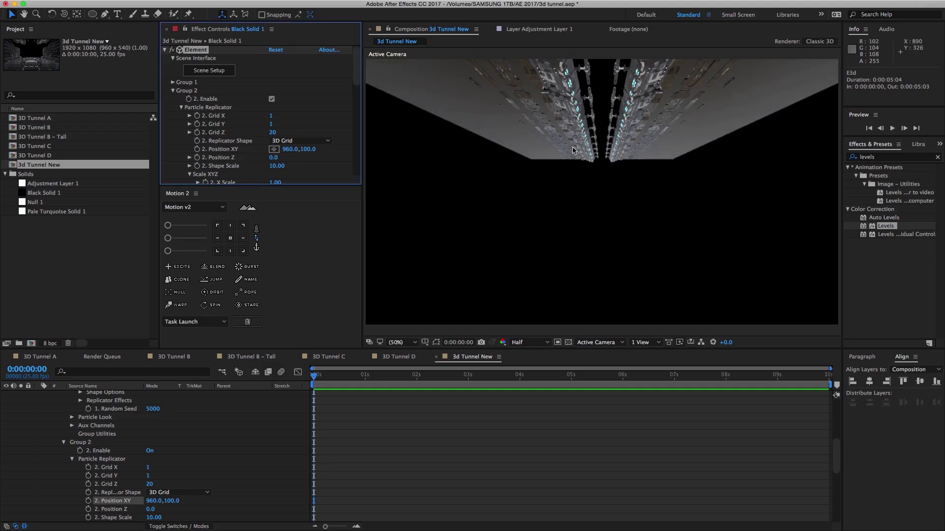
Re-enable Group 1 and show its Particle Replicator settings.
left_click(172, 82)
scroll(265, 123, "down", 2)
left_click(271, 58)
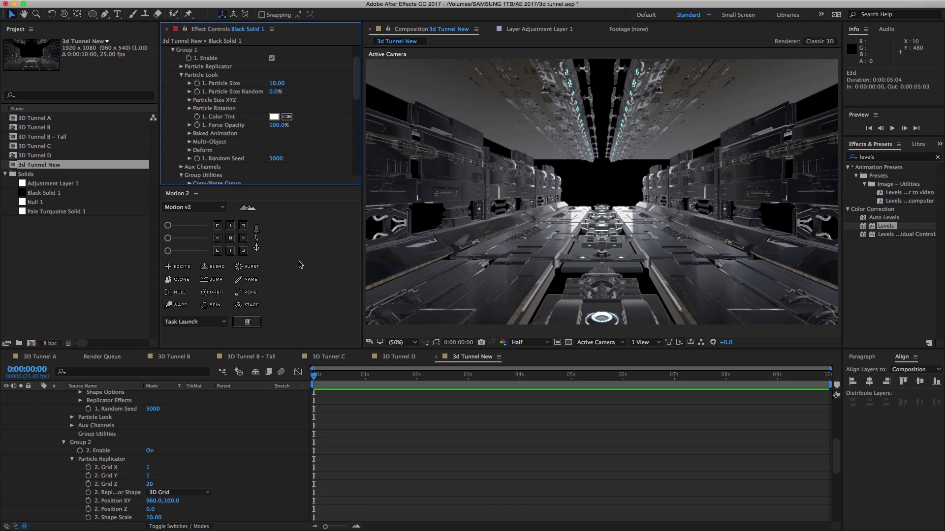
left_click(181, 75)
left_click(181, 66)
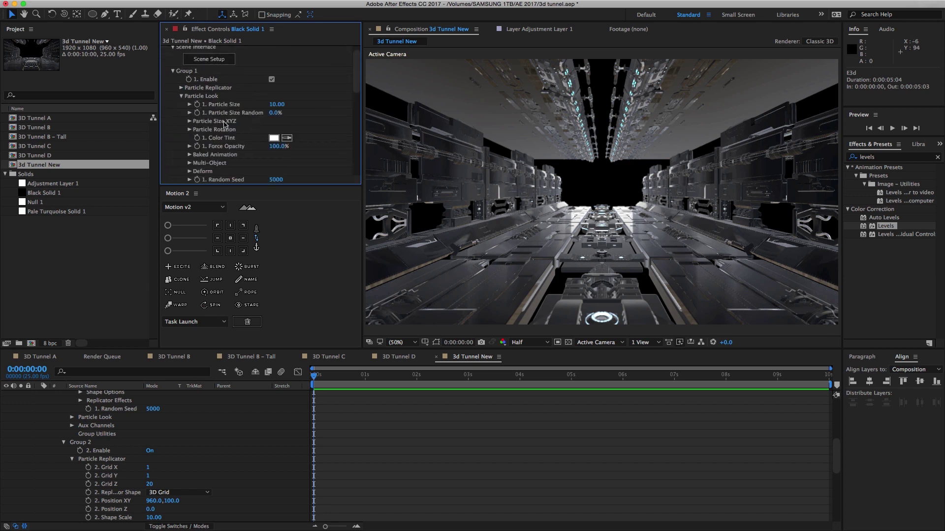
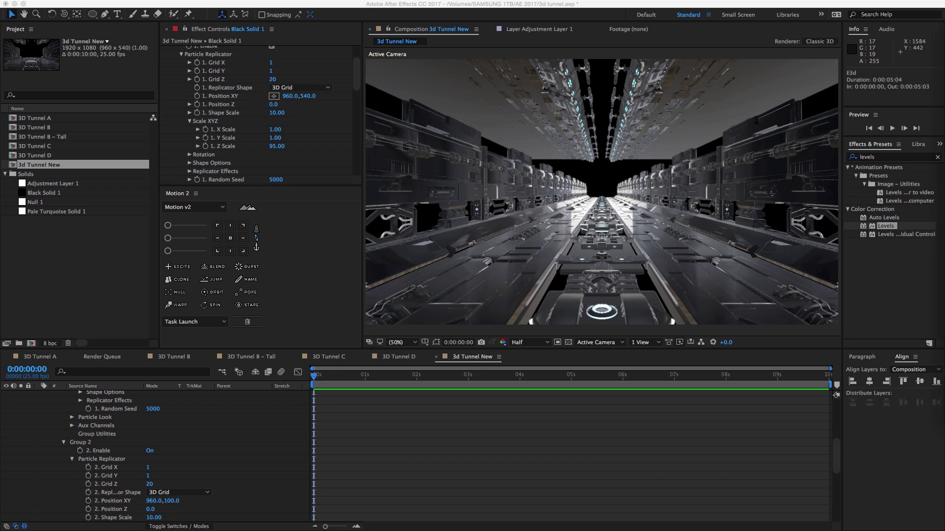
Open Element 3D Scene Setup from the Element effect and select the second group folder.
scroll(347, 90, "up", 5)
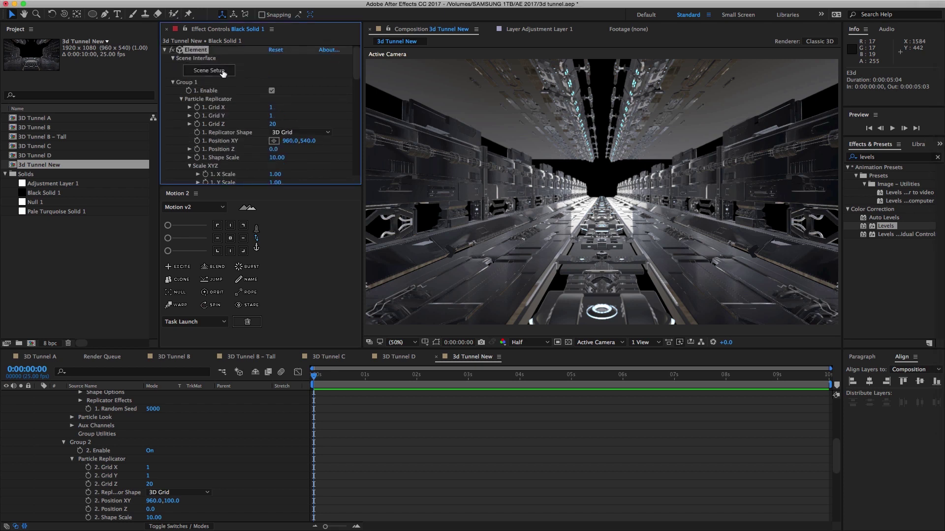
left_click(229, 71)
left_click(581, 97)
Orbit the preview to a side view and hide Beam_15 in the second group.
left_click_drag(214, 170, 237, 216)
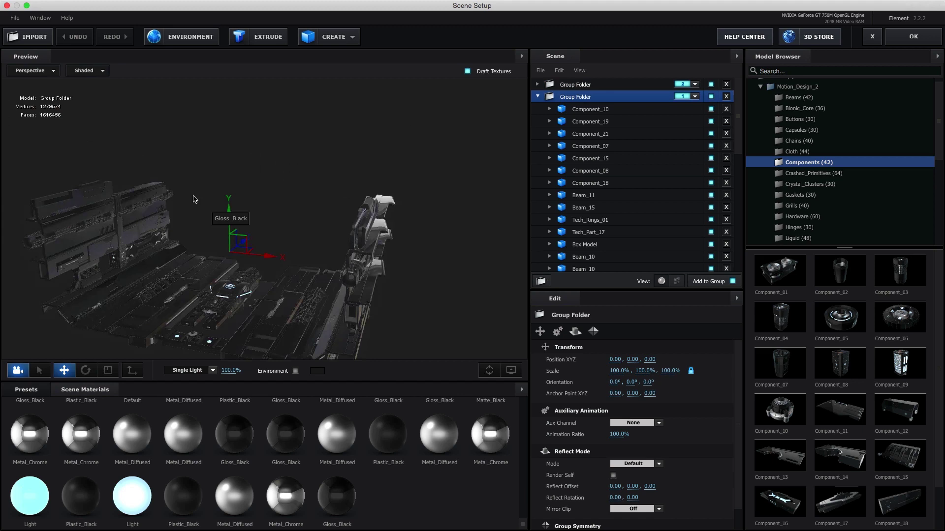
left_click(602, 134)
left_click(624, 195)
left_click(649, 209)
left_click(711, 207)
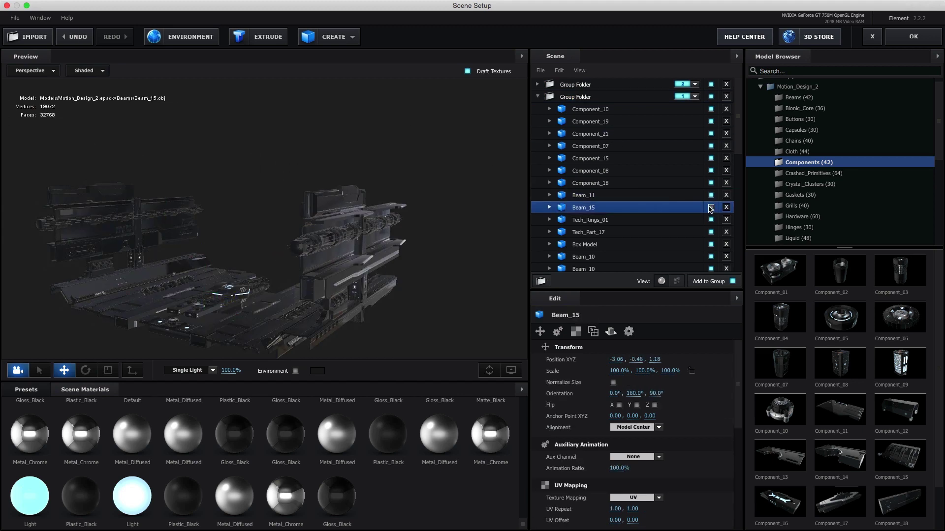
Duplicate Beam_11 and shift the copy along Z to 1.09.
left_click(624, 266)
left_click(606, 193)
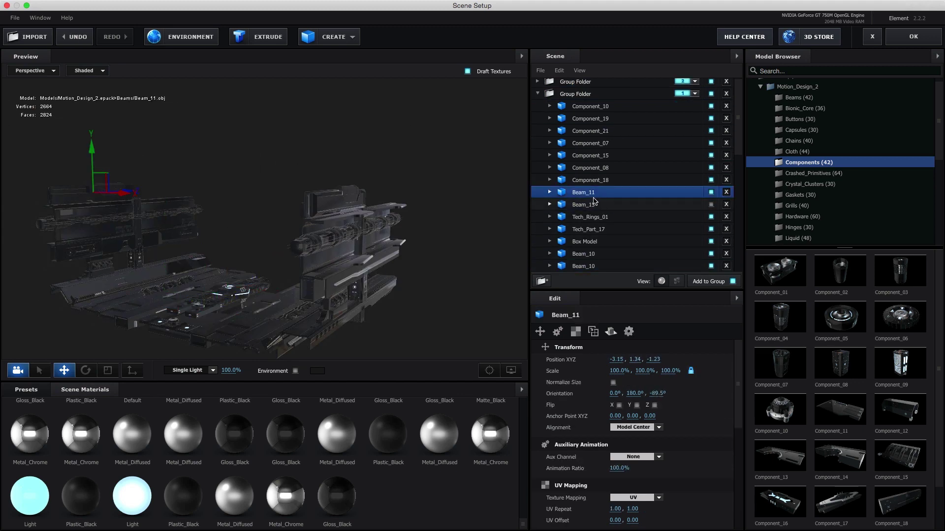
key("ctrl+d")
mouse_move(148, 170)
left_mouse_down()
mouse_move(187, 160)
mouse_move(224, 228)
left_mouse_up()
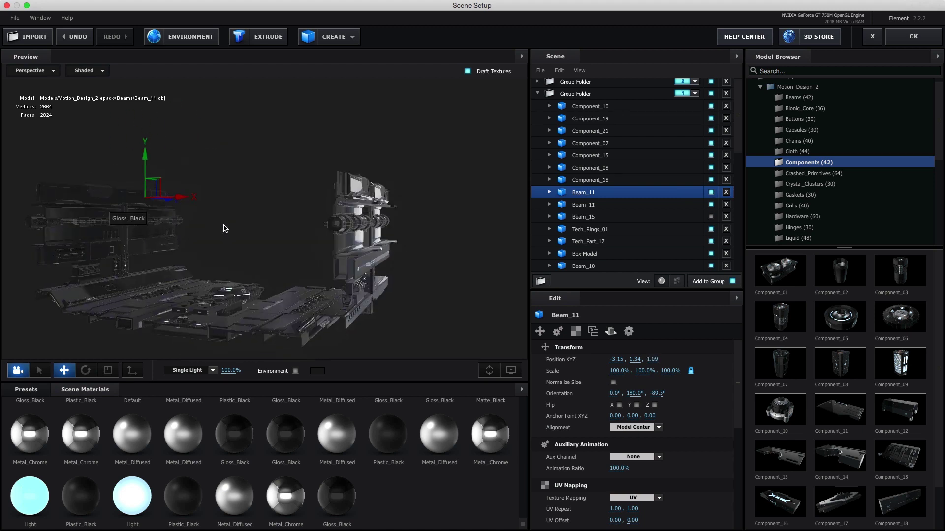
left_click(621, 242)
left_click(621, 254)
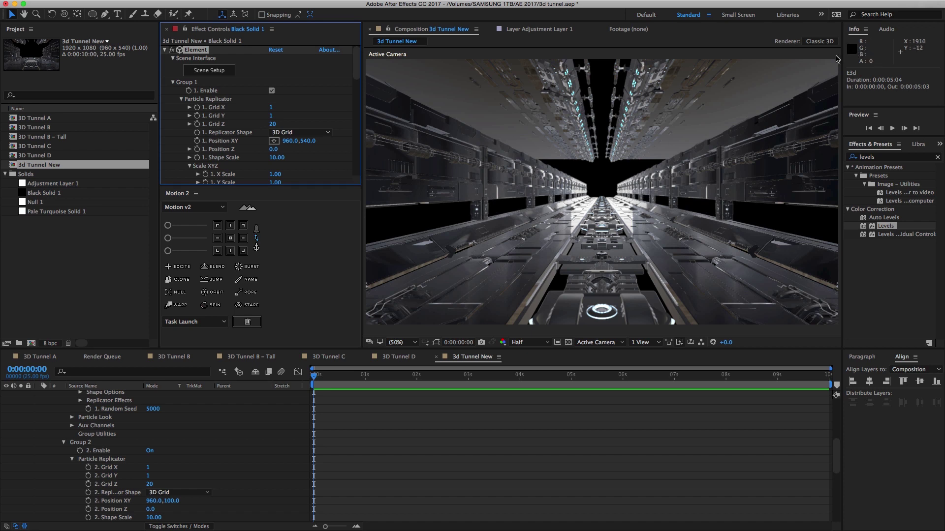
Collapse Group 1, give Group 2 Grid Z 40 and Z Scale 120, then reopen Scene Setup.
left_click(173, 83)
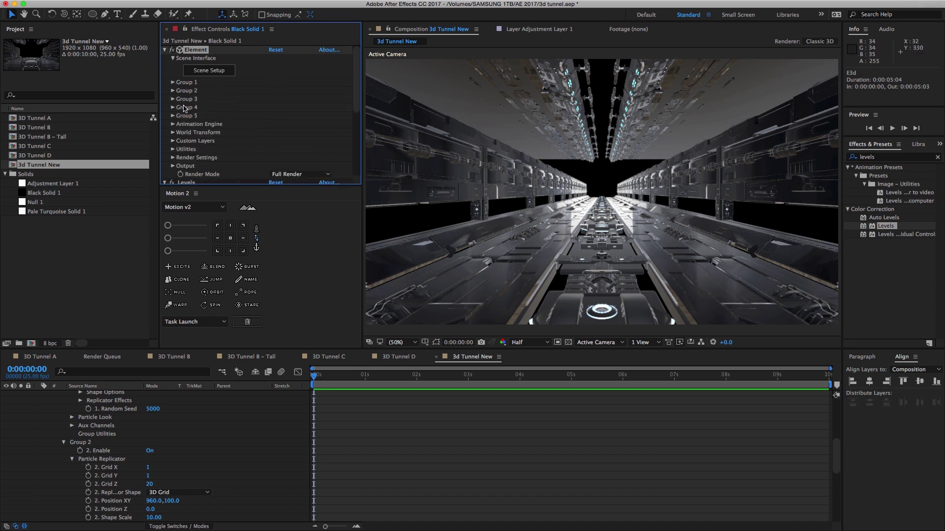
scroll(276, 128, "down", 2)
left_click(275, 92)
type("40")
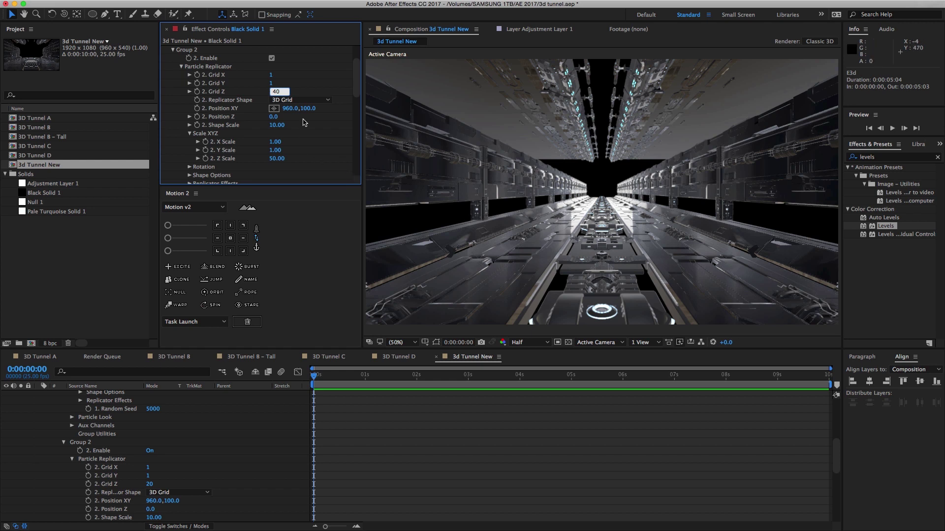
left_click(277, 158)
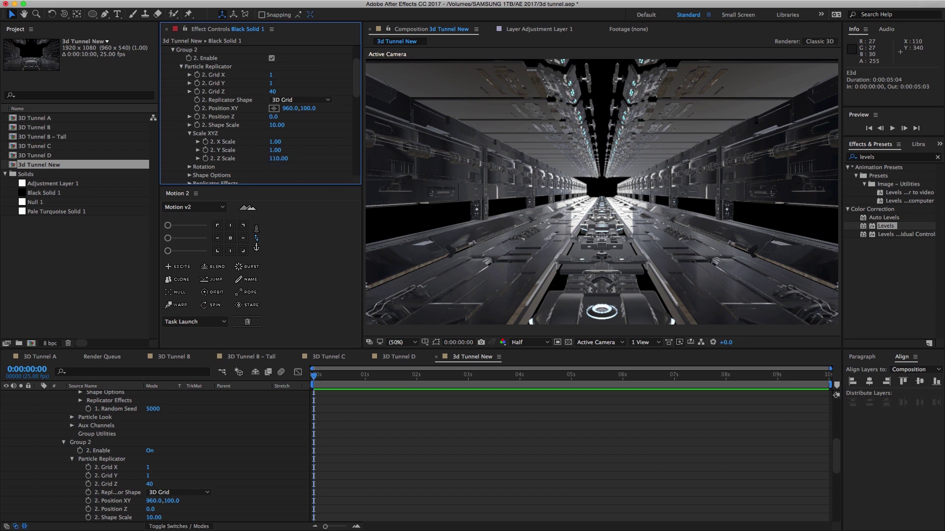
type("120")
key("Return")
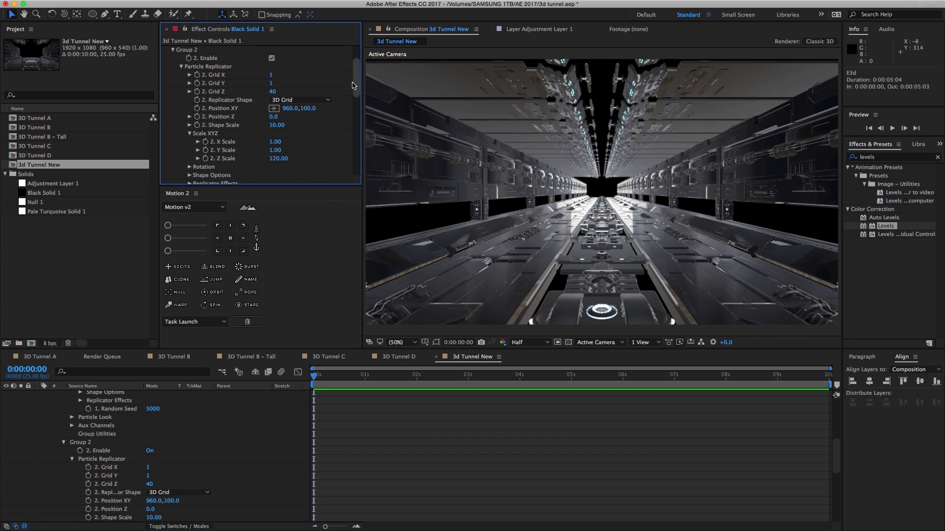
scroll(327, 81, "up", 3)
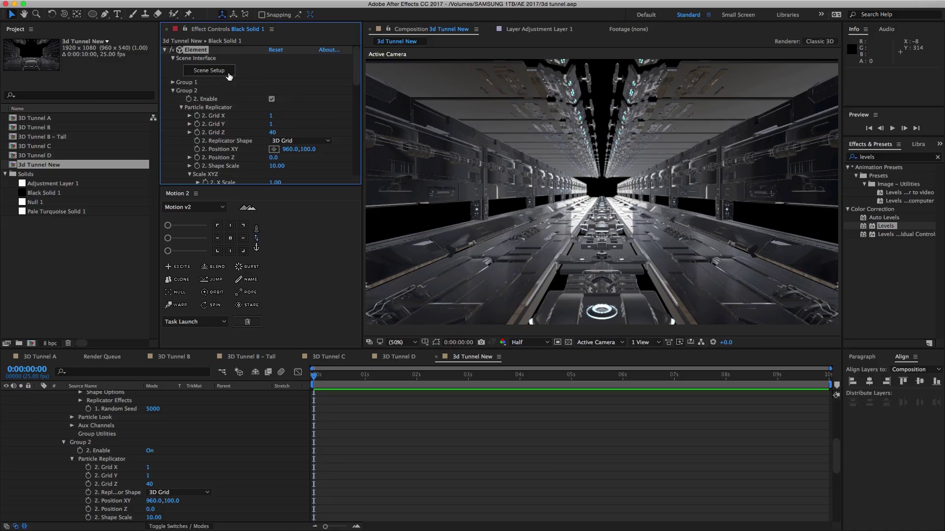
left_click(228, 73)
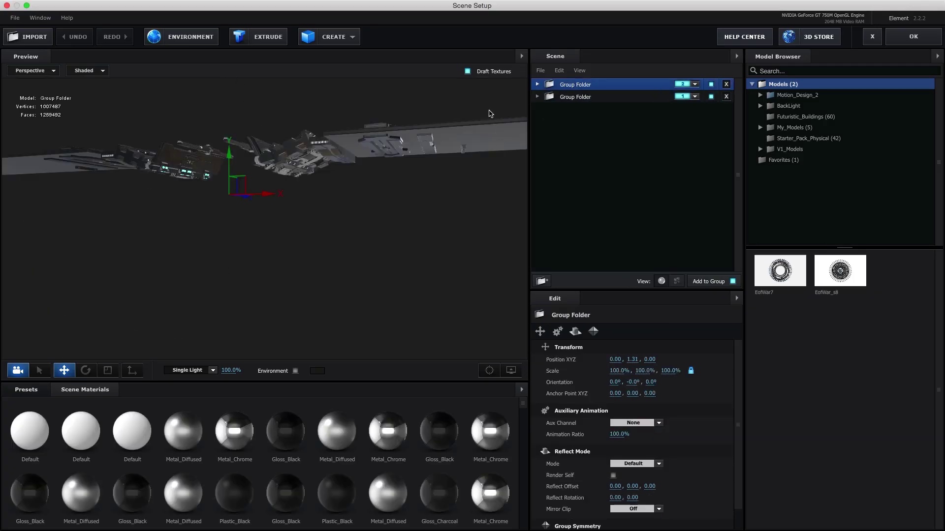
Orbit the preview, check the second group folder, and accept the scene with OK.
left_click_drag(276, 211, 283, 209)
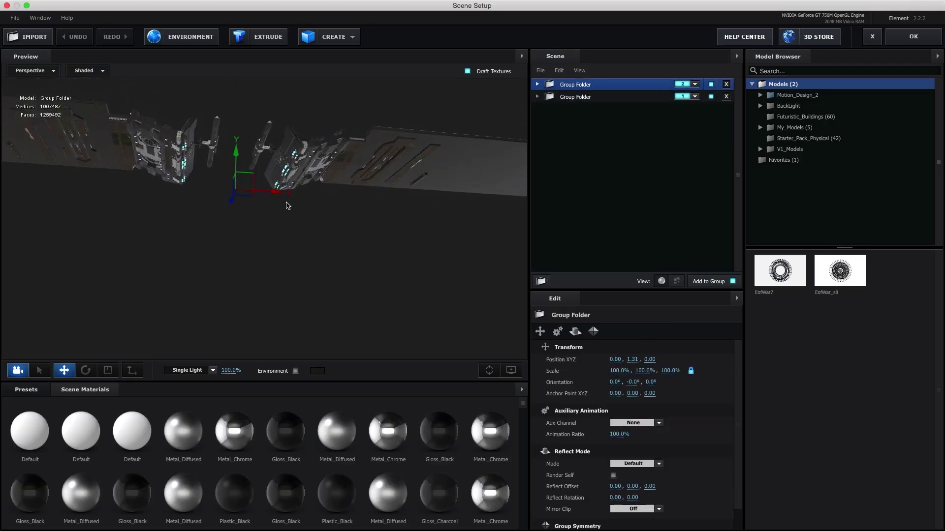
left_click(616, 97)
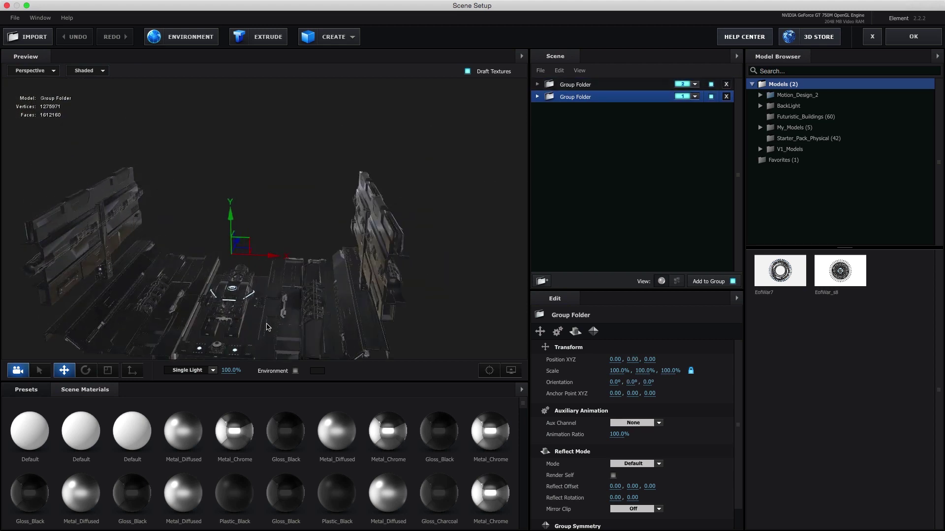
left_click(879, 43)
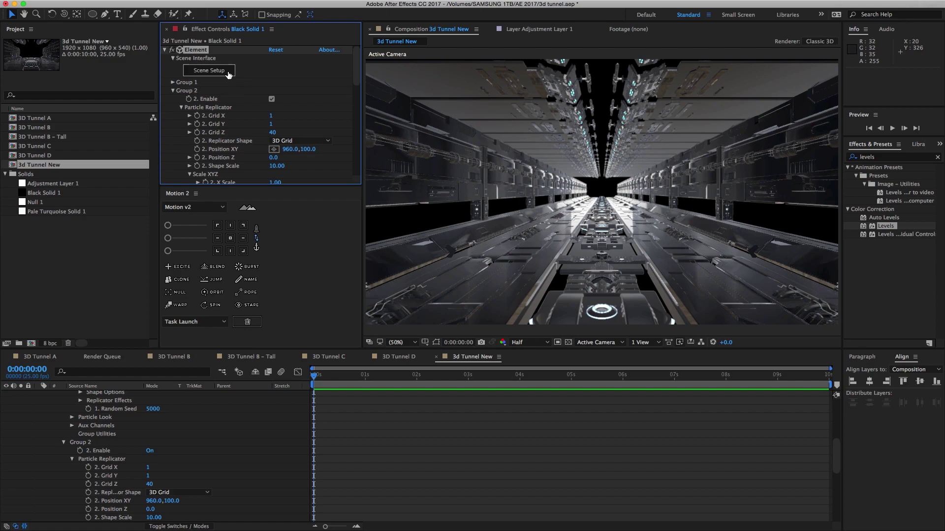
Set the Element World Transform's World Position Z to -2000.
left_click(228, 71)
left_click(878, 43)
scroll(335, 147, "down", 10)
scroll(333, 146, "down", 3)
scroll(295, 118, "up", 6)
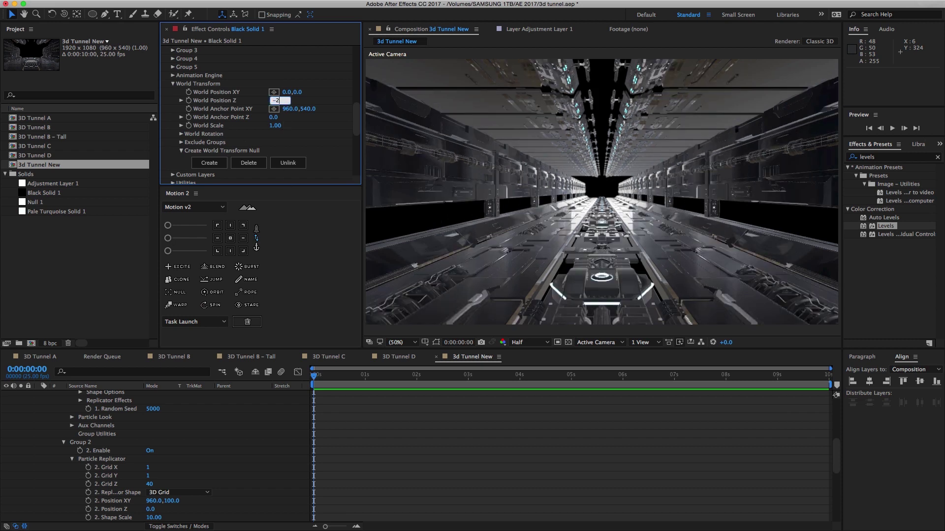
left_click(278, 101)
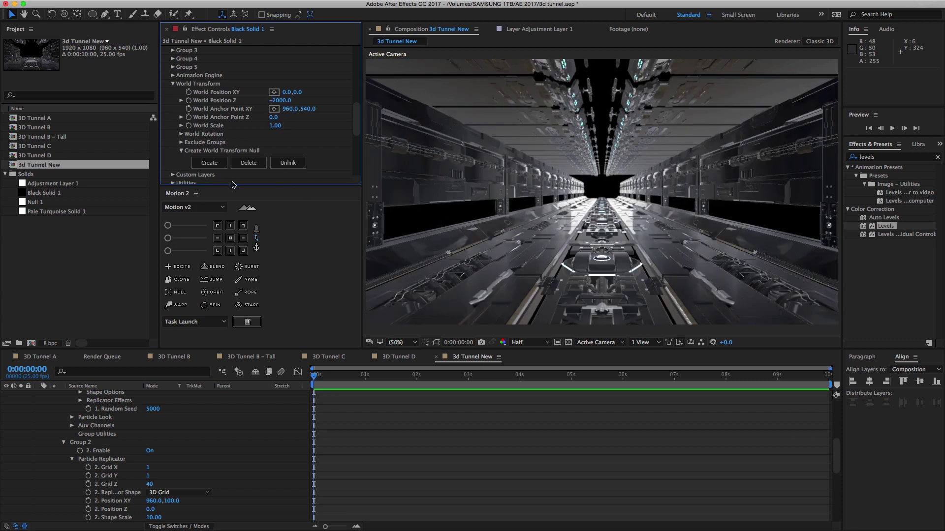
Switch the Element Output Render Mode to Preview.
scroll(219, 130, "down", 5)
left_click(300, 80)
left_click(290, 99)
scroll(358, 150, "up", 4)
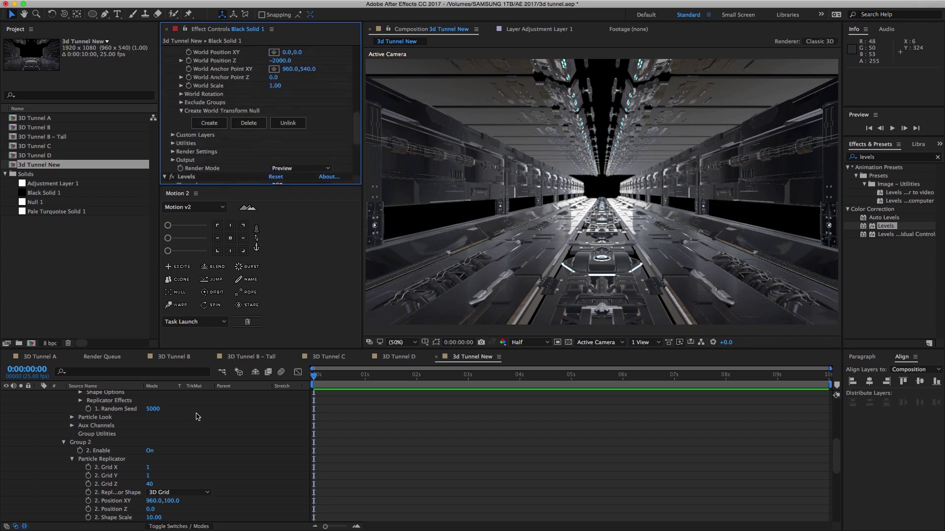
scroll(77, 418, "up", 10)
scroll(77, 418, "down", 5)
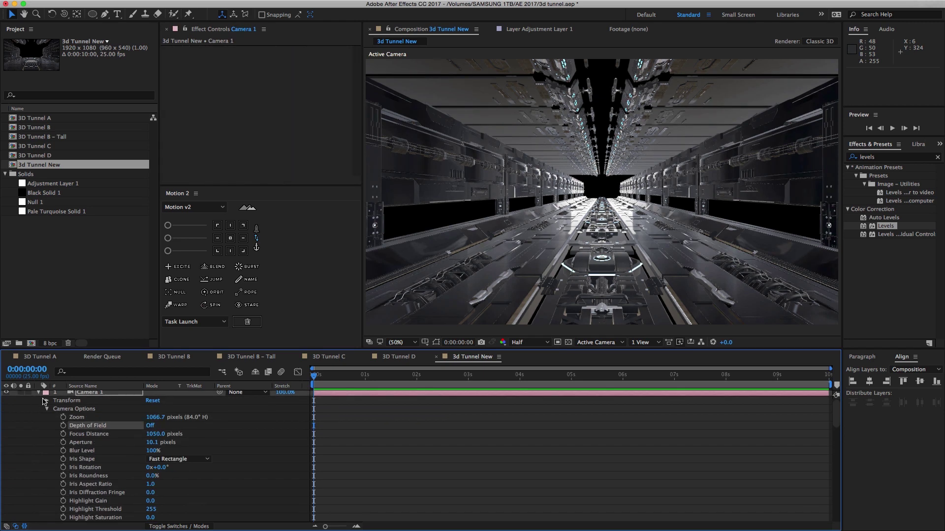
Try World Position Z values of -2500, -4000 and -5555.
scroll(83, 409, "up", 5)
key("ctrl+grave")
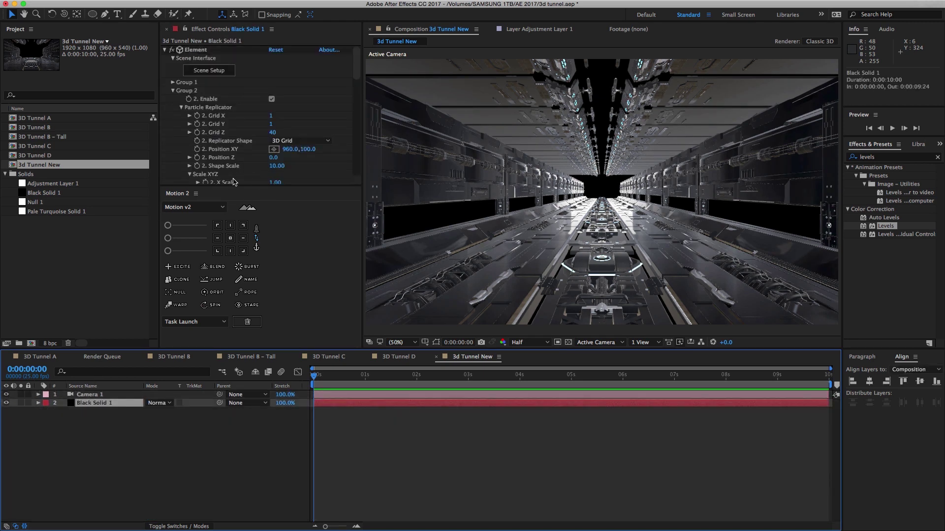
scroll(352, 79, "down", 10)
left_click(274, 138)
type("-2500")
key("Return")
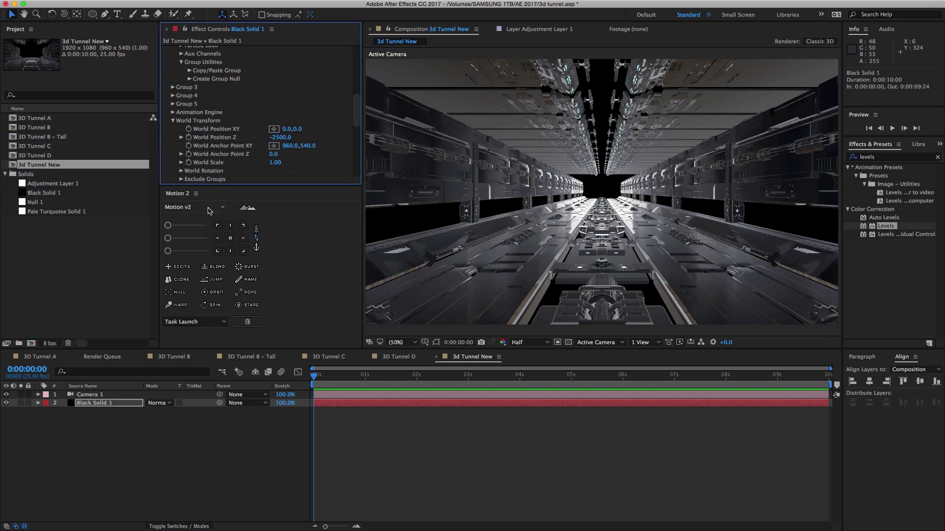
type("000")
key("Return")
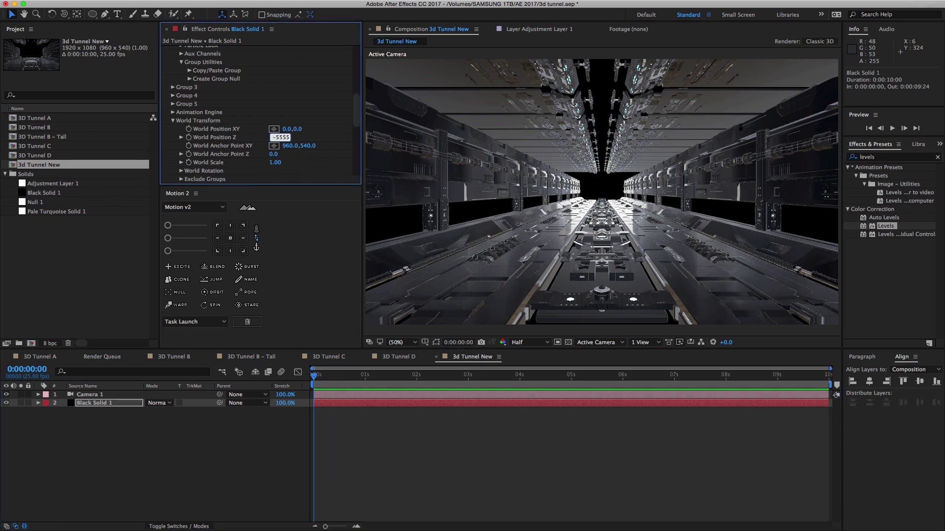
key("Return")
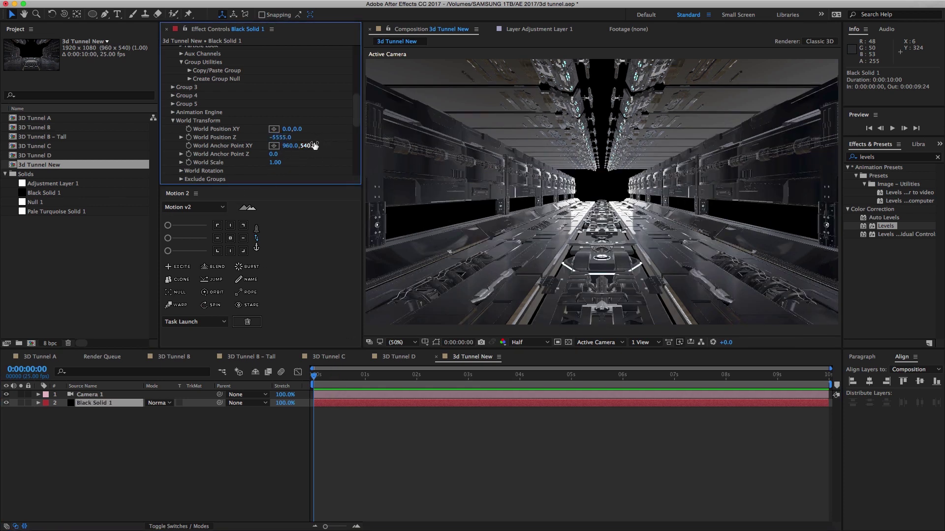
Scrub World Position Z from -4165 to 4975, then reopen Scene Setup.
mouse_move(285, 142)
left_mouse_down()
mouse_move(353, 139)
mouse_move(308, 140)
left_mouse_up()
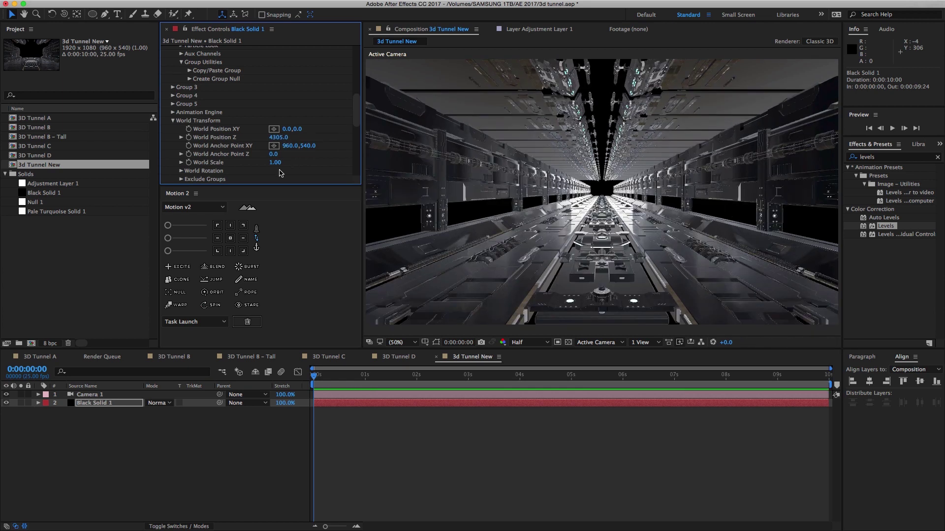
left_click_drag(294, 139, 282, 141)
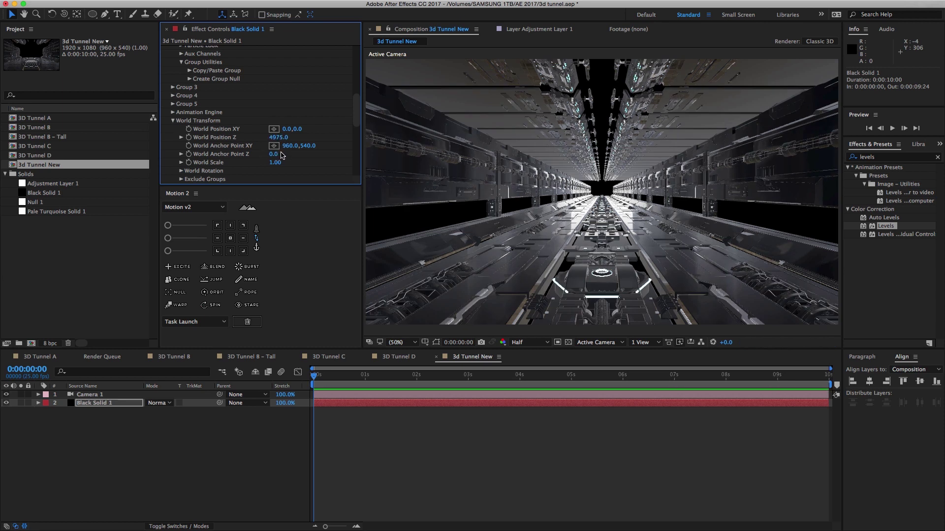
scroll(261, 108, "up", 8)
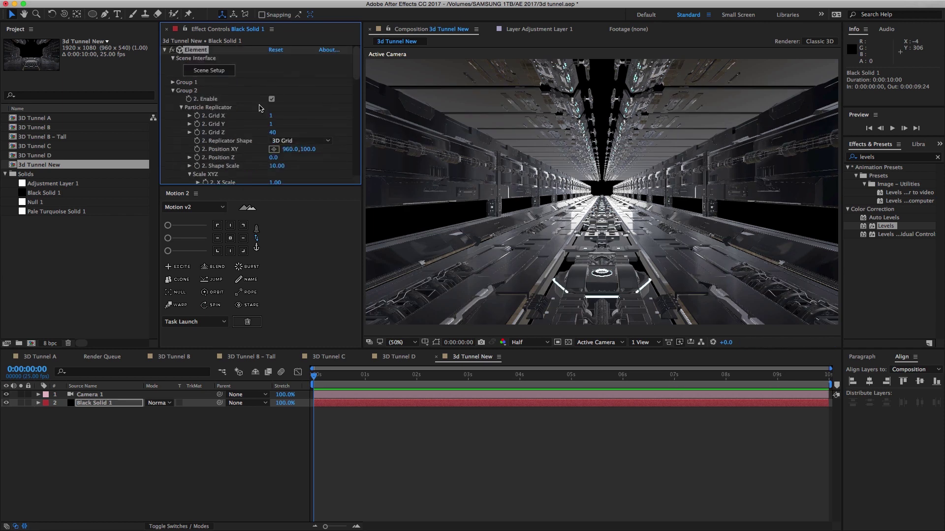
scroll(279, 150, "down", 3)
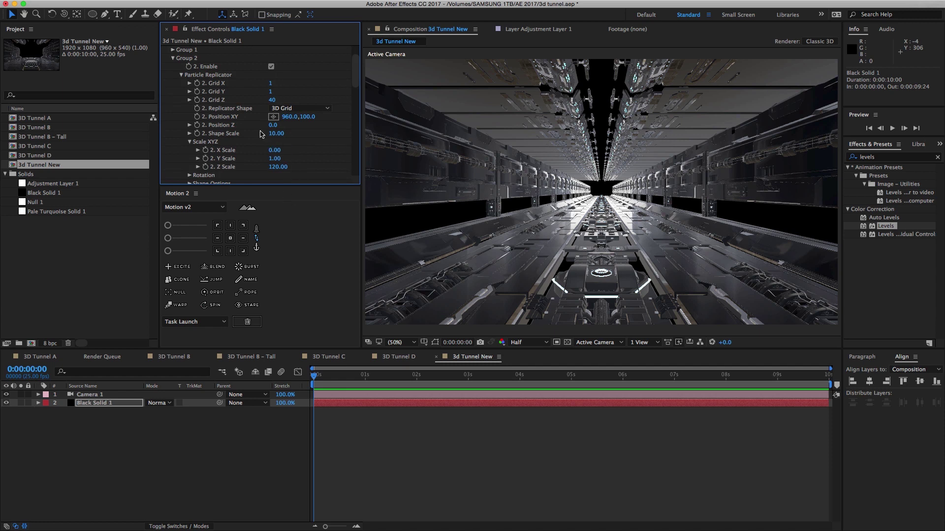
scroll(261, 133, "up", 3)
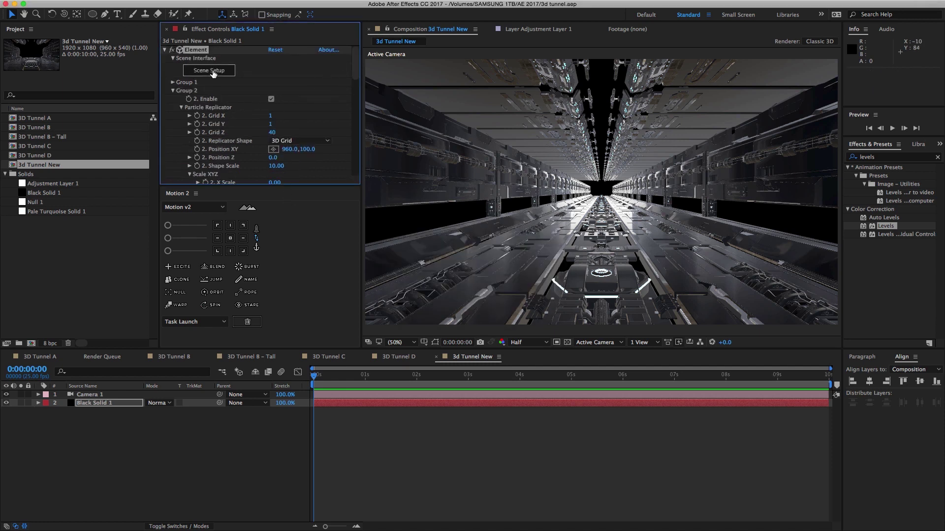
left_click(213, 71)
Select models in the group folder and shift the selection right along X.
left_click(595, 99)
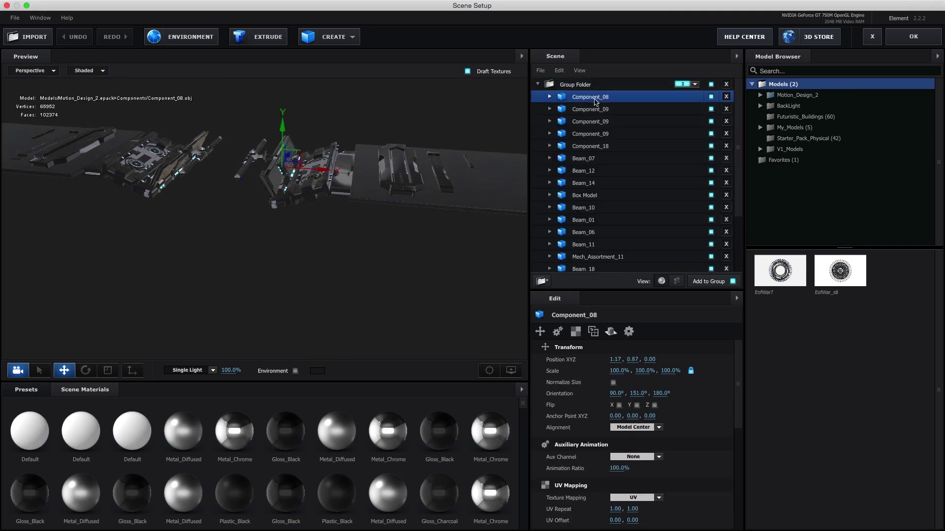
scroll(738, 158, "down", 5)
left_click_drag(654, 229, 620, 197)
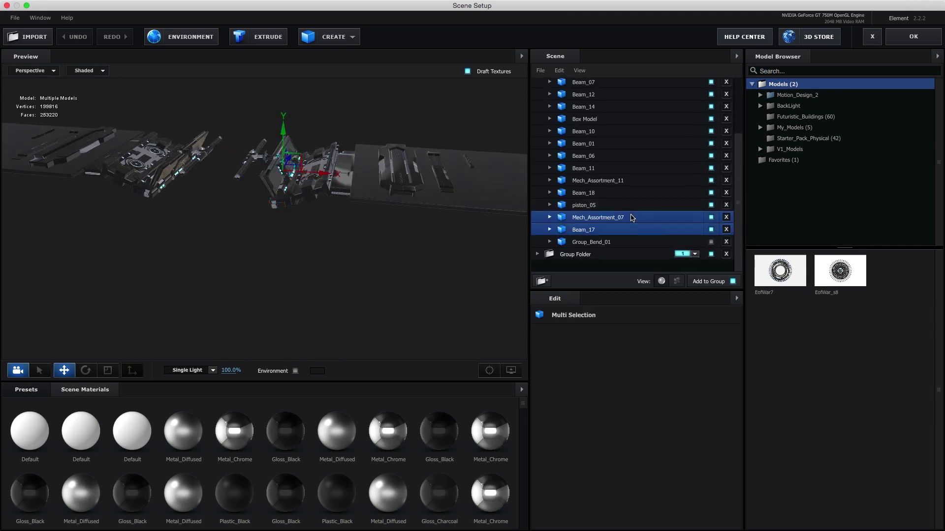
left_click(571, 168)
right_click(544, 118)
key("Escape")
scroll(590, 148, "up", 5)
mouse_move(590, 97)
left_mouse_down()
mouse_move(601, 129)
mouse_move(737, 212)
mouse_move(590, 238)
left_mouse_up()
left_click_drag(389, 178, 418, 181)
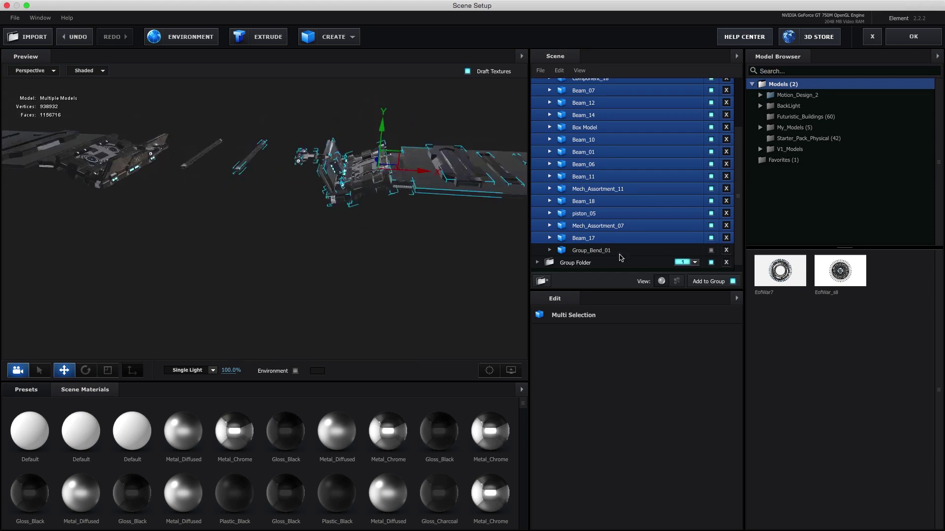
Slide Beam_18 slightly to the right along X.
left_click(590, 176)
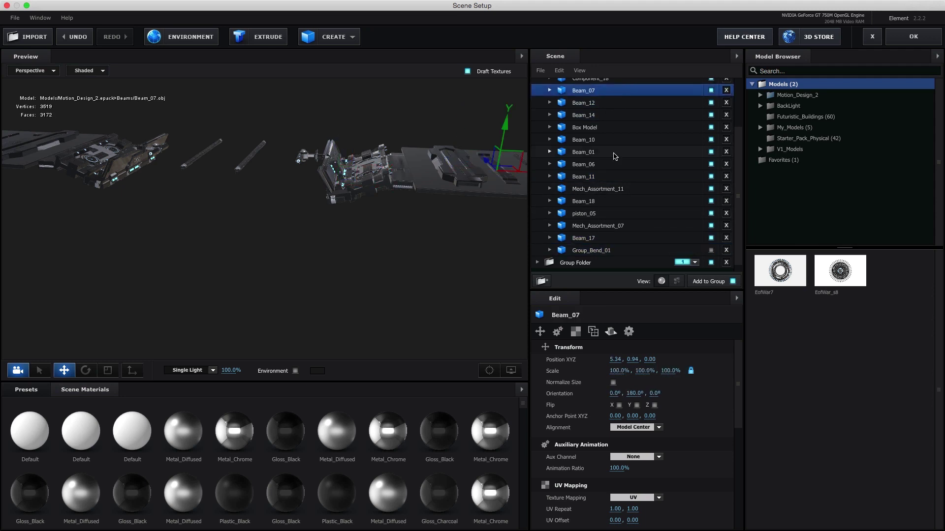
left_click(592, 202)
left_click_drag(296, 157, 342, 165)
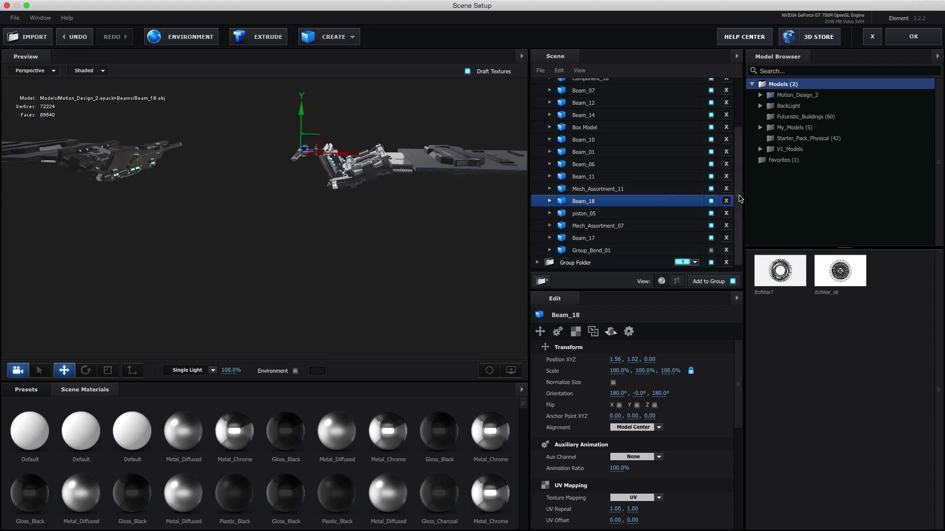
Move both Box Model pieces to the top of the Group Folder.
left_click_drag(738, 200, 748, 160)
left_click(418, 224)
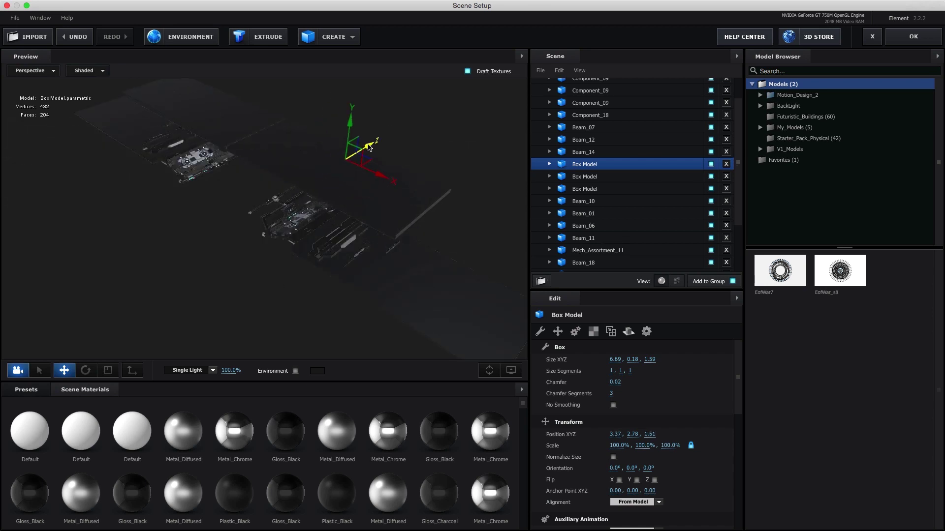
left_click(595, 176, "shift")
left_click_drag(595, 176, 642, 83)
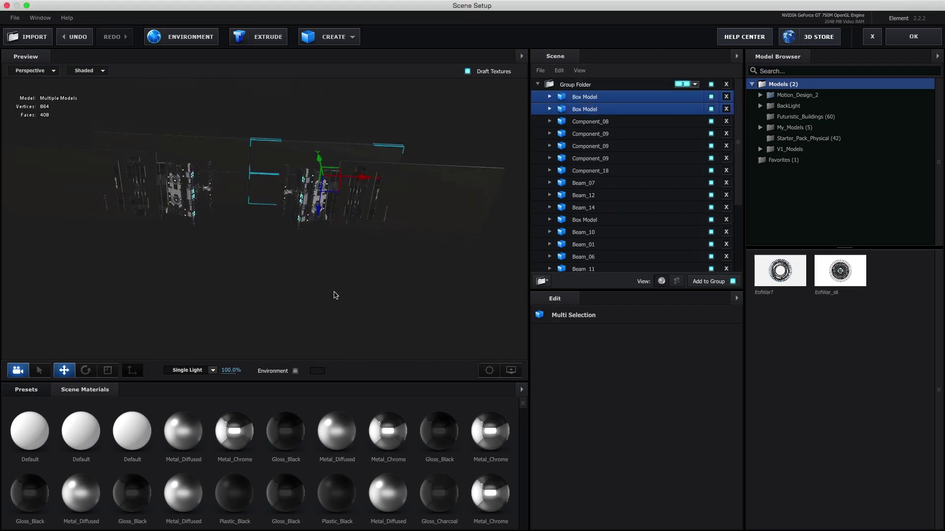
Add Beam_04 from the Motion_Design_2 Beams category to the scene.
double_click(797, 95)
left_click(799, 117)
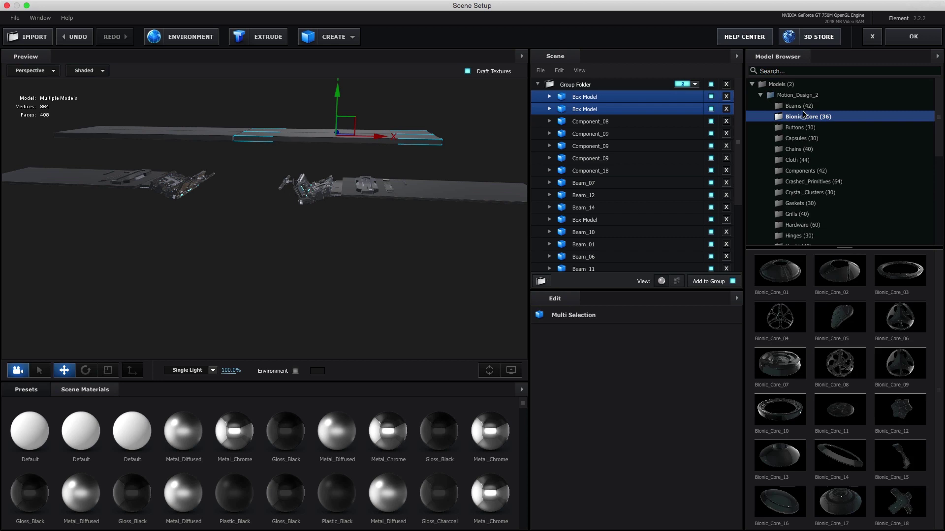
left_click(794, 106)
double_click(780, 317)
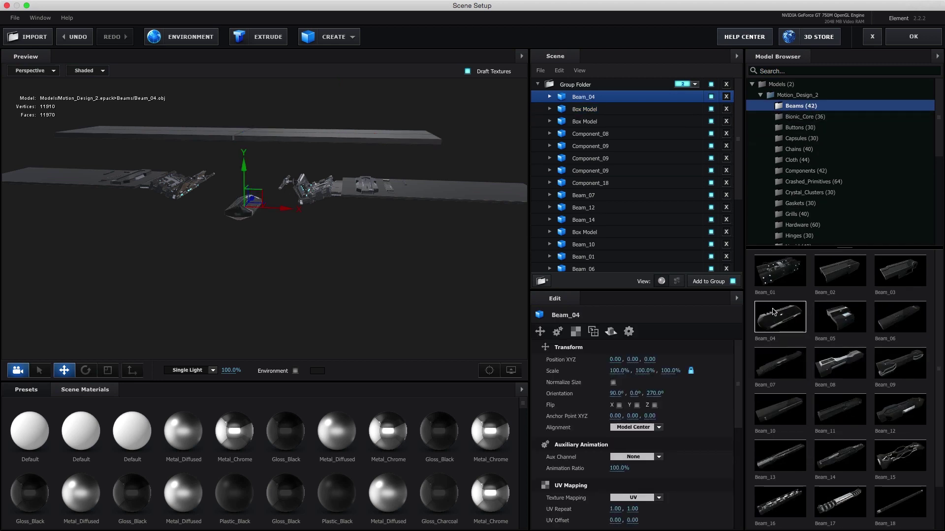
left_click_drag(249, 159, 235, 208)
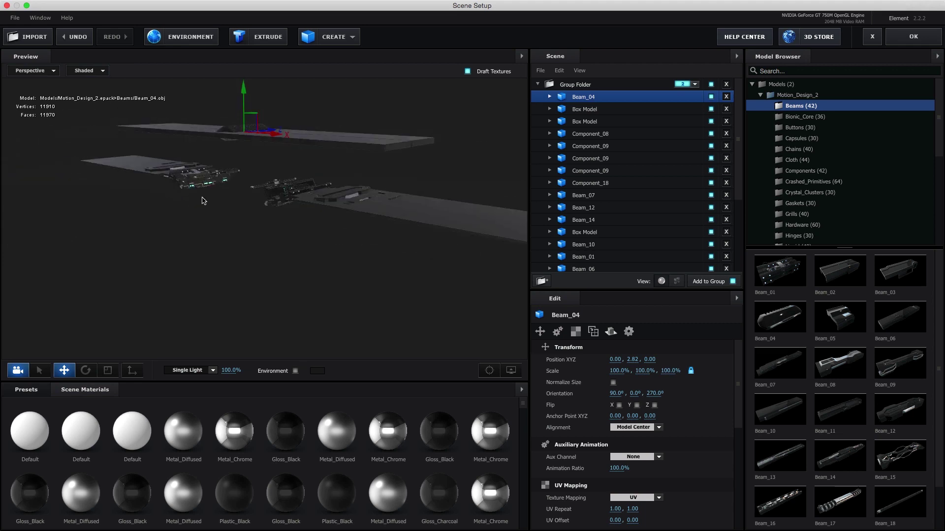
scroll(893, 427, "down", 1)
Add Beam_16, rotate it to 0°, 90°, 163°, raise it, and apply the scene.
double_click(780, 455)
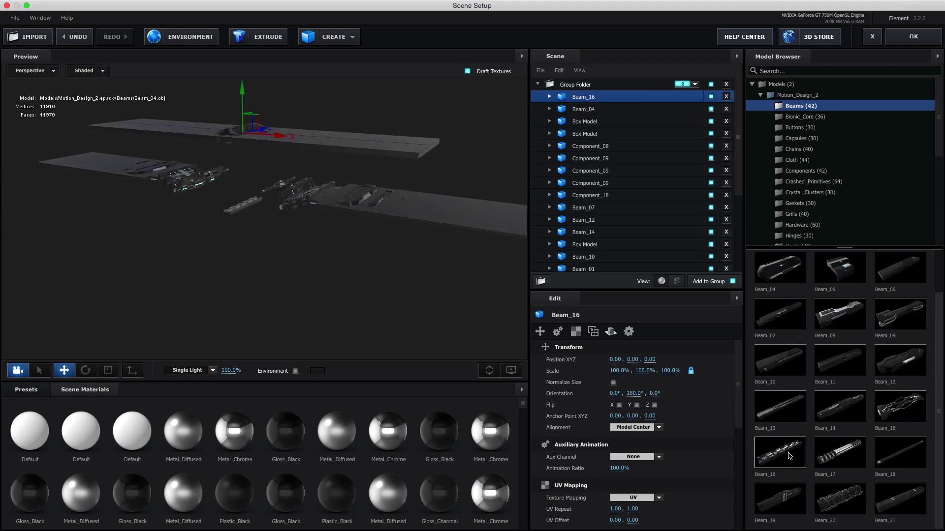
left_click_drag(614, 394, 695, 393)
type("0")
left_click(634, 394)
type("90")
key("Return")
mouse_move(243, 167)
left_mouse_down()
mouse_move(243, 114)
mouse_move(197, 175)
mouse_move(346, 280)
mouse_move(356, 176)
mouse_move(239, 221)
mouse_move(779, 362)
left_mouse_up()
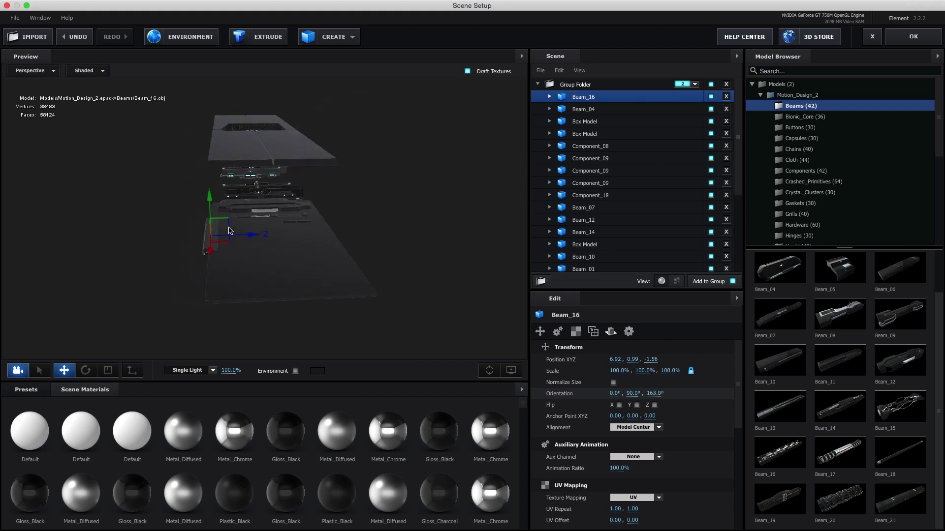
left_click(908, 37)
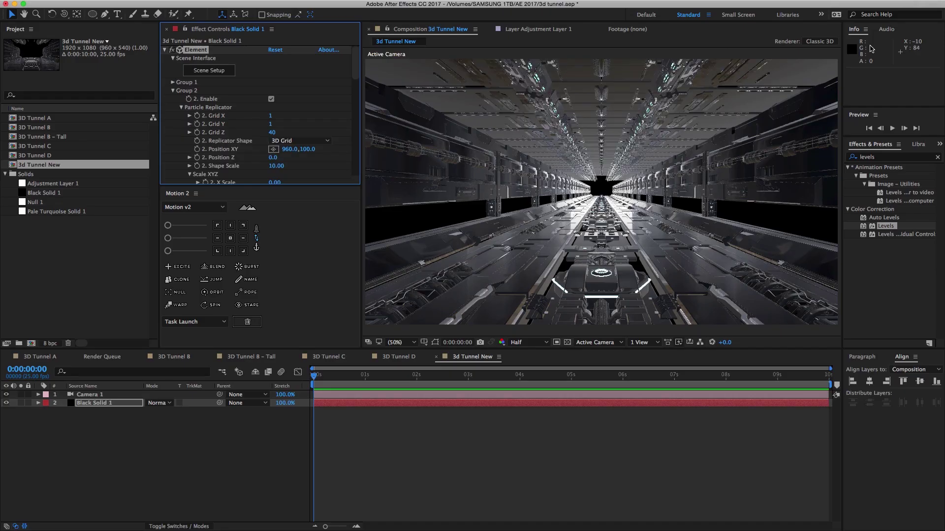
Reopen Black Solid 1's Element Scene Setup, showing Beam_16 at 6.92, 0.99, -1.52.
left_click(209, 71)
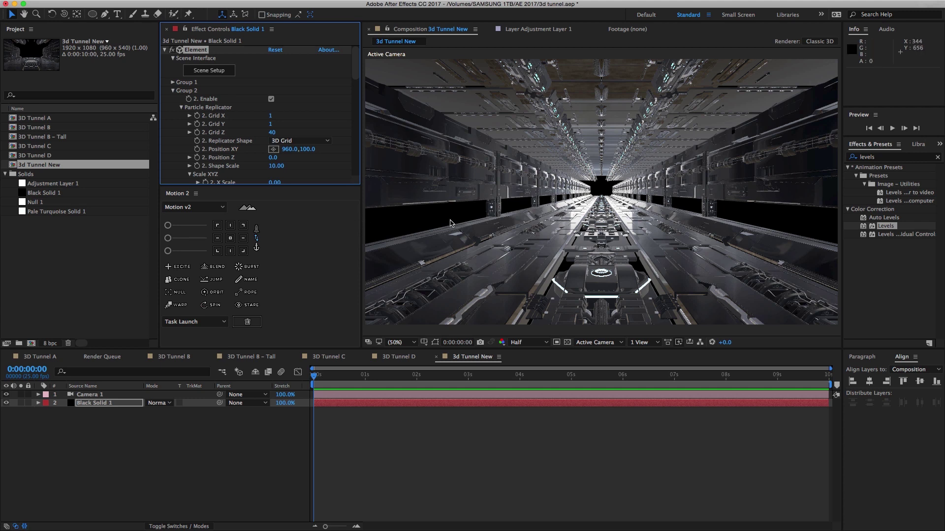
left_click(209, 70)
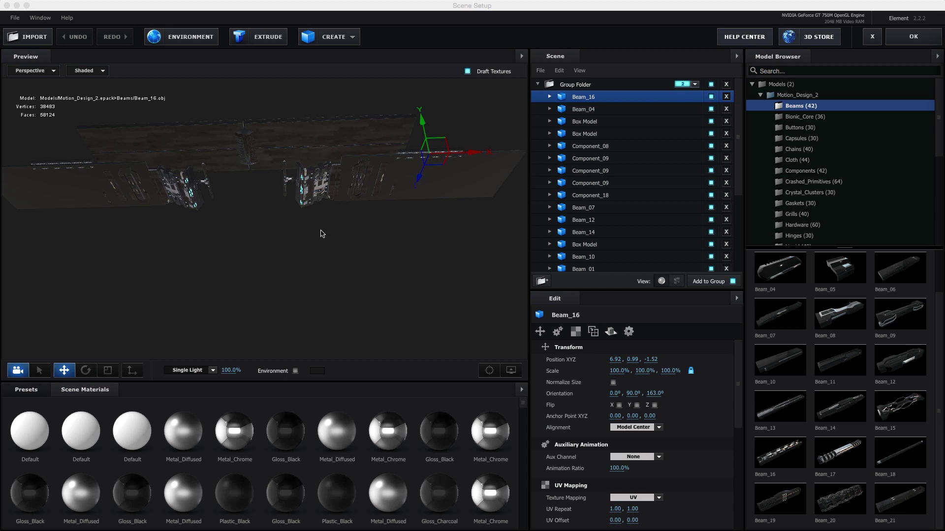
Duplicate Beam_12 and Beam_10, moving the copies left and raising them along Y.
left_click(538, 85)
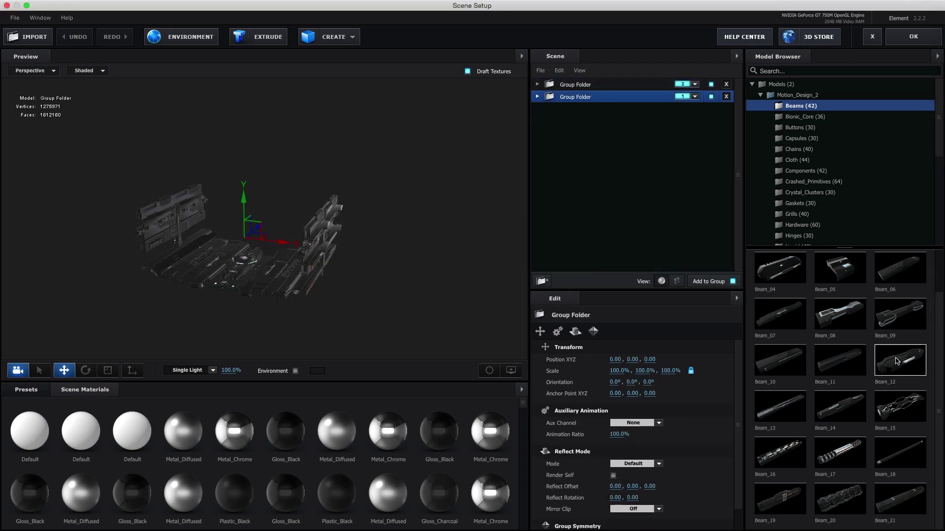
mouse_move(279, 235)
left_mouse_down()
mouse_move(318, 239)
mouse_move(127, 215)
mouse_move(143, 217)
left_mouse_up()
left_click_drag(103, 170, 101, 152)
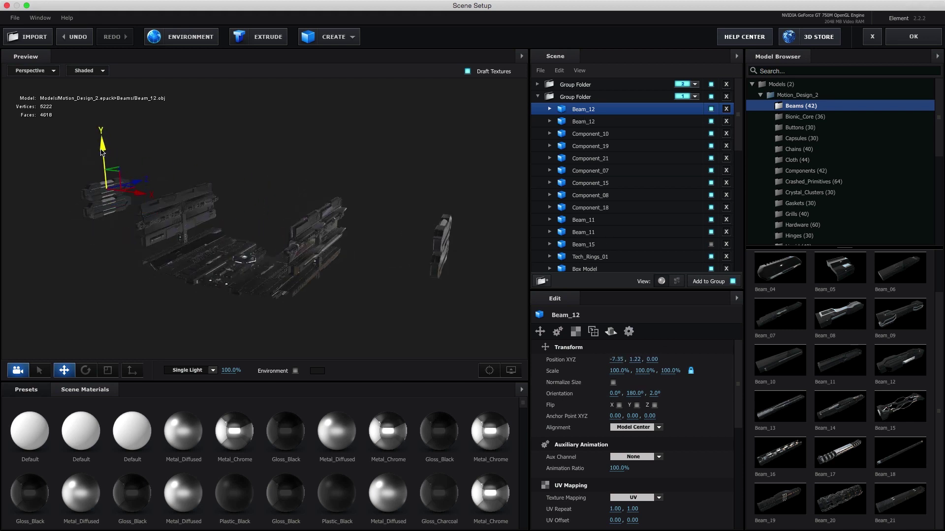
left_click(780, 362)
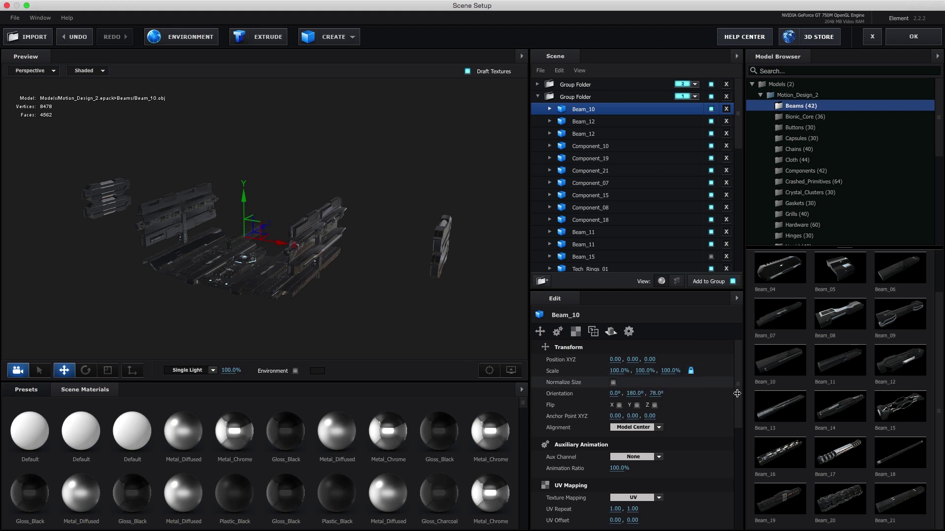
left_click_drag(283, 243, 146, 220)
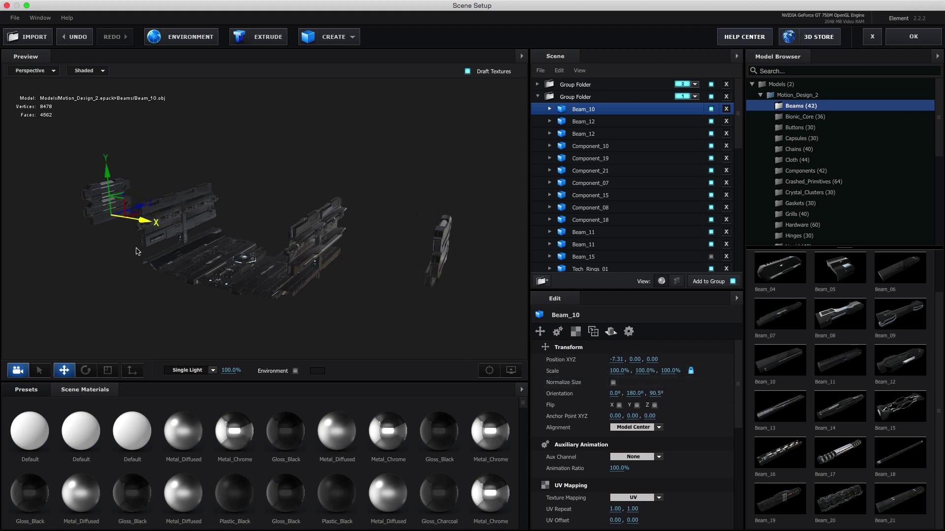
left_click_drag(107, 172, 92, 144)
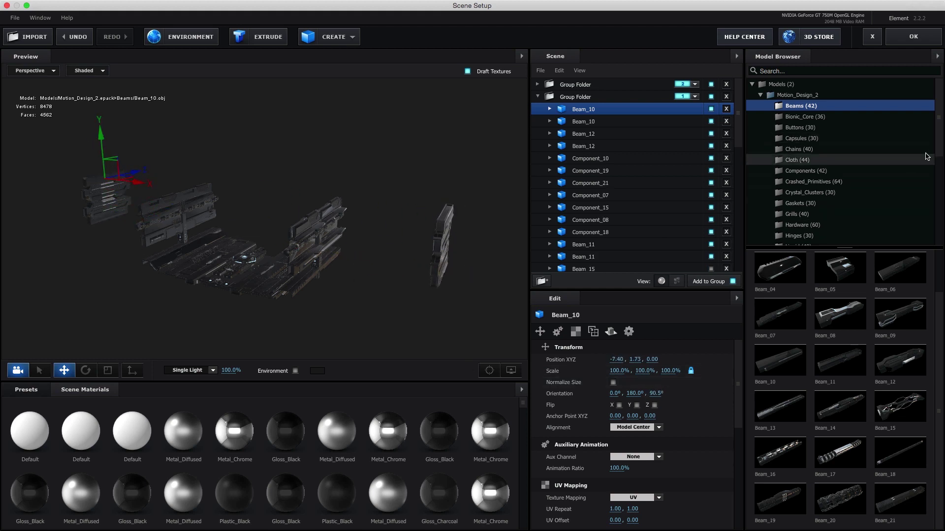
Add Tech_Components_07 and stack four Tech_Machinery_01 copies on the left wall.
scroll(806, 163, "down", 5)
left_click(810, 185)
left_click_drag(780, 455, 249, 348)
mouse_move(840, 455)
left_mouse_down()
mouse_move(91, 246)
mouse_move(57, 268)
left_mouse_up()
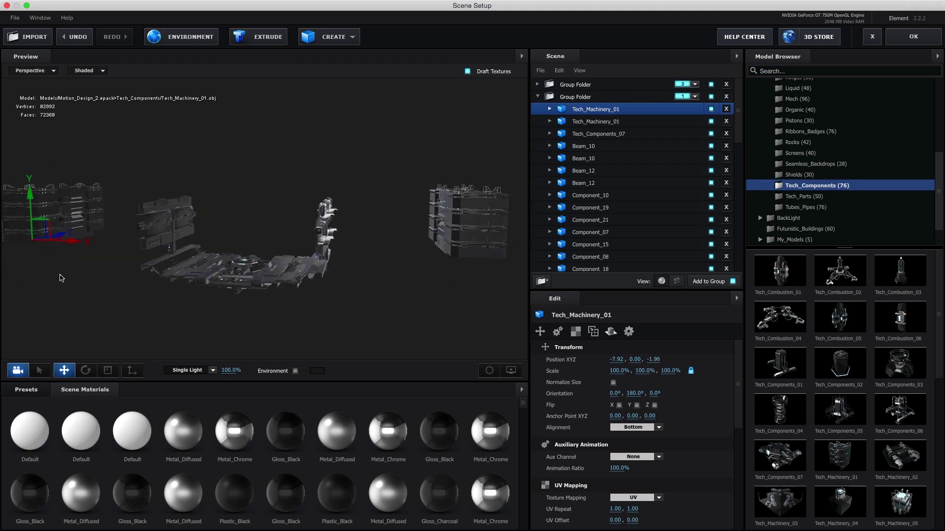
left_click_drag(51, 200, 51, 160)
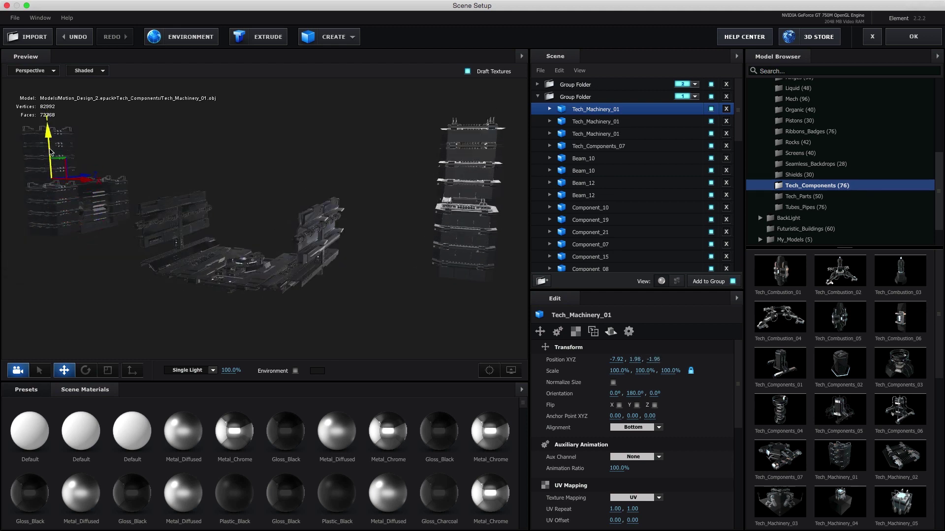
left_click(63, 188, "shift")
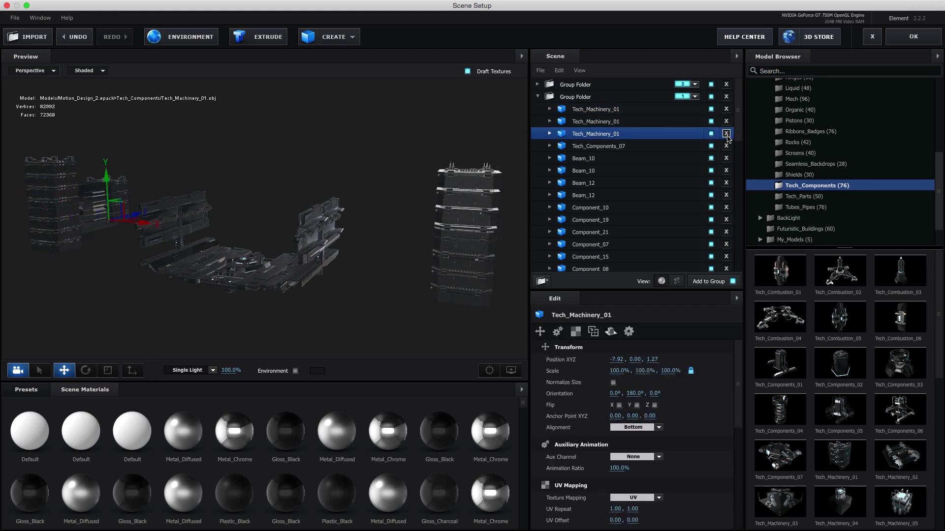
mouse_move(79, 217)
left_mouse_down()
mouse_move(183, 197)
mouse_move(147, 271)
mouse_move(263, 211)
left_mouse_up()
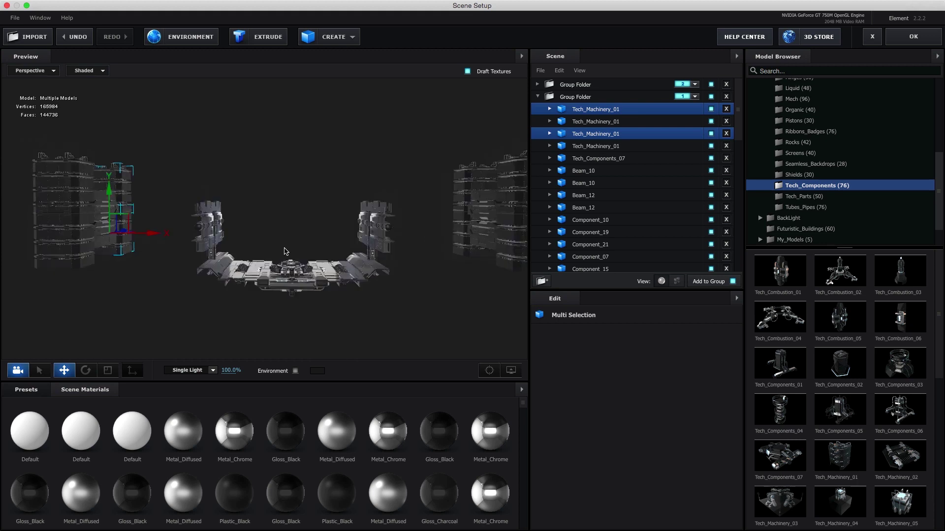
Move both Beam_10 entries above Tech_Components_07 and lower Beam_12 slightly.
left_click(612, 118)
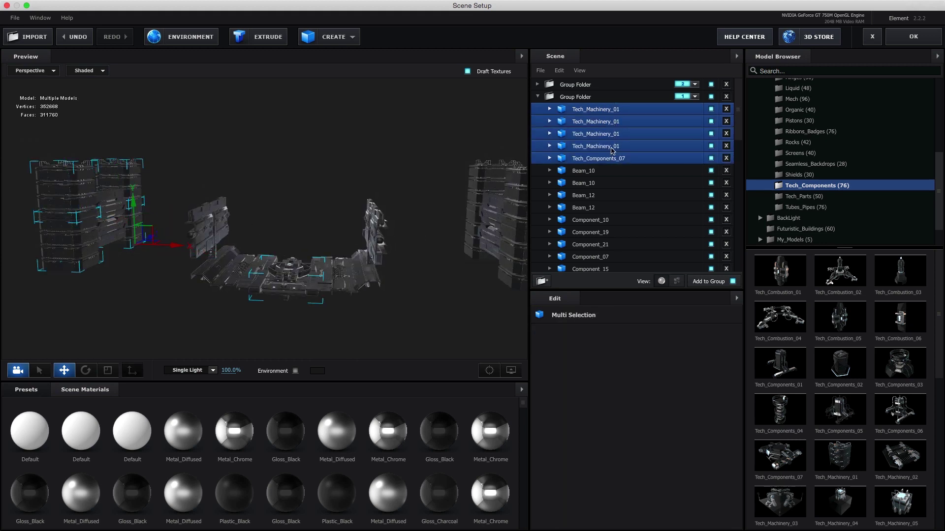
left_click(615, 114, "shift")
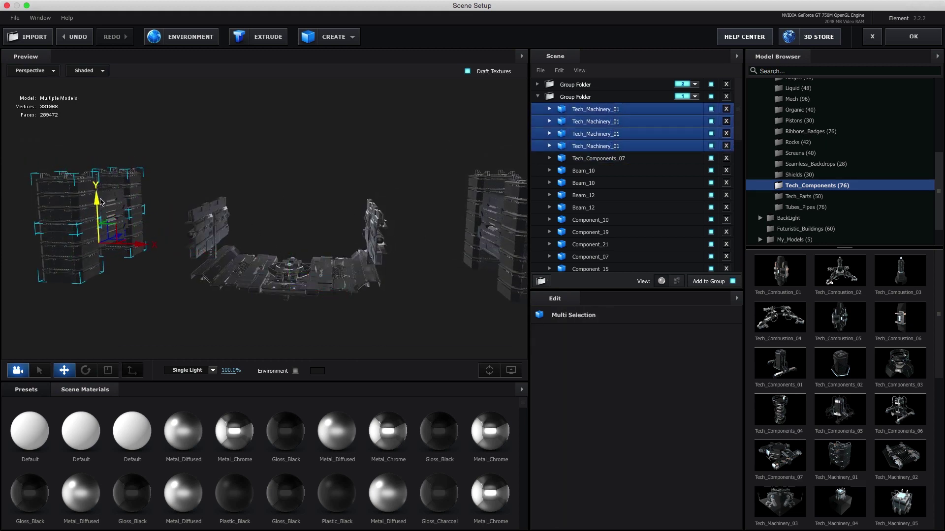
left_click(586, 170)
left_click(585, 182, "shift")
left_click_drag(590, 171, 595, 158)
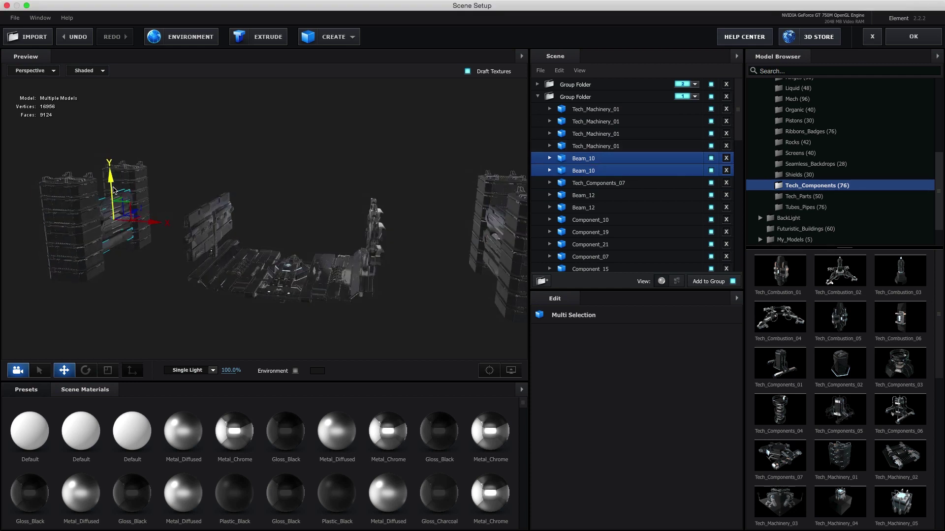
left_click(593, 195)
left_click_drag(110, 162, 109, 174)
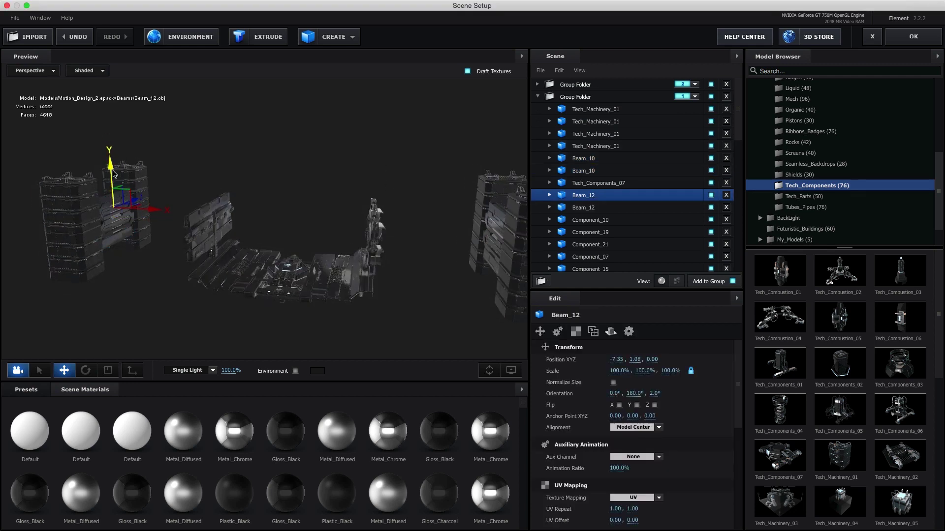
Add Mech_Divider_01 from the Mech category, rotate it to 90 then 80, and push it left.
left_click(797, 99)
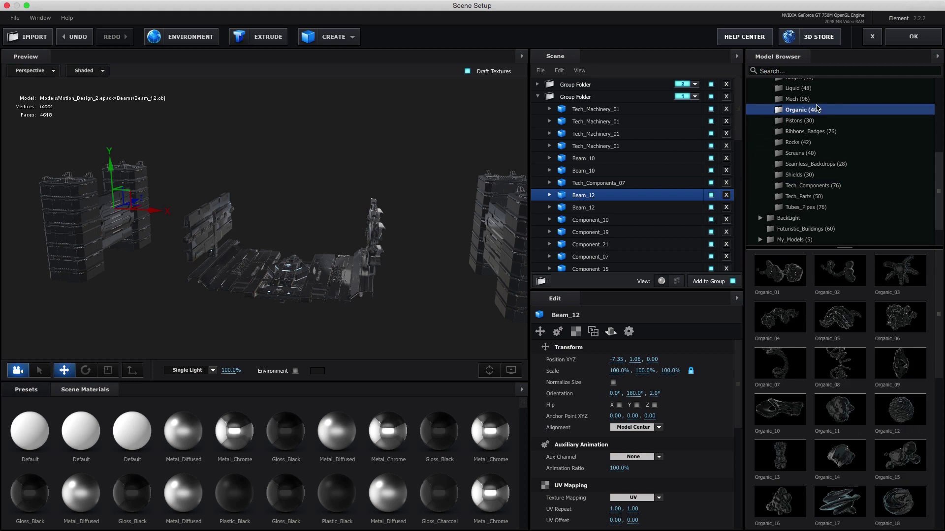
scroll(811, 327, "down", 5)
mouse_move(780, 430)
left_mouse_down()
mouse_move(331, 247)
mouse_move(187, 238)
left_mouse_up()
mouse_move(618, 370)
left_mouse_down()
mouse_move(706, 387)
mouse_move(667, 396)
left_mouse_up()
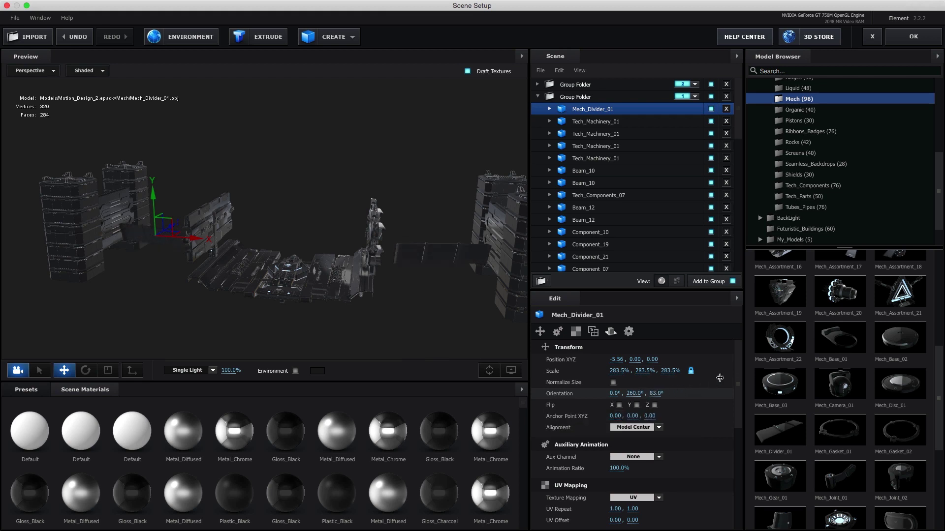
type("90")
key("Return")
left_click_drag(634, 393, 636, 396)
type("80")
key("Return")
mouse_move(190, 238)
left_mouse_down()
mouse_move(161, 239)
mouse_move(184, 191)
left_mouse_up()
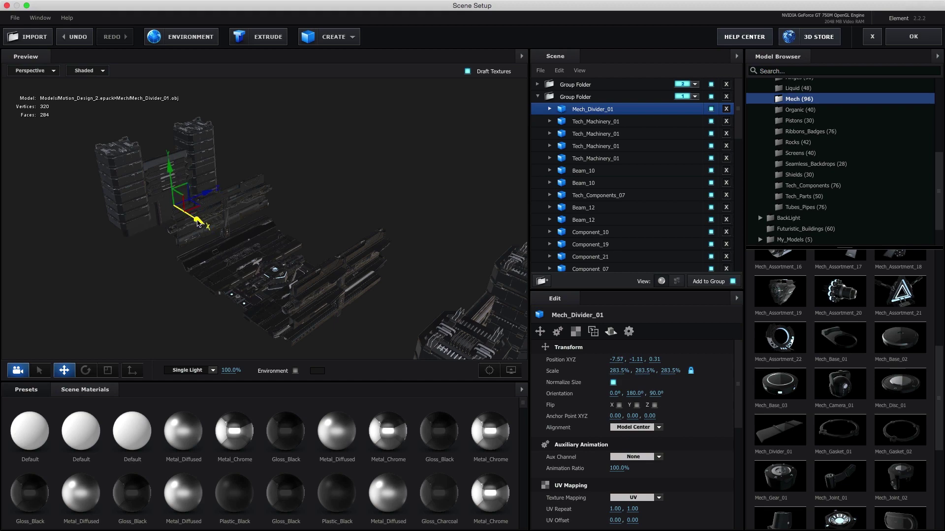
left_click(910, 37)
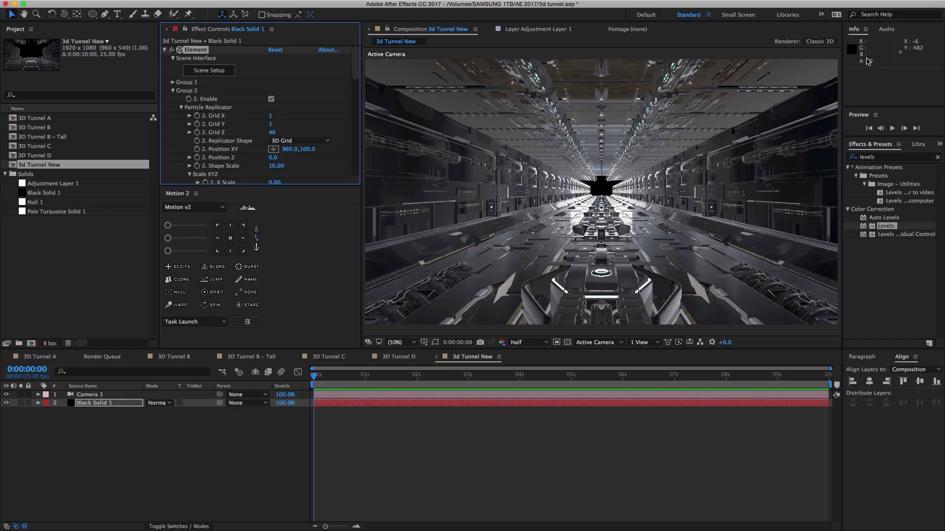
Add Mech_Assortment_20 with a 90° Y rotation and move it to the left.
left_click(210, 71)
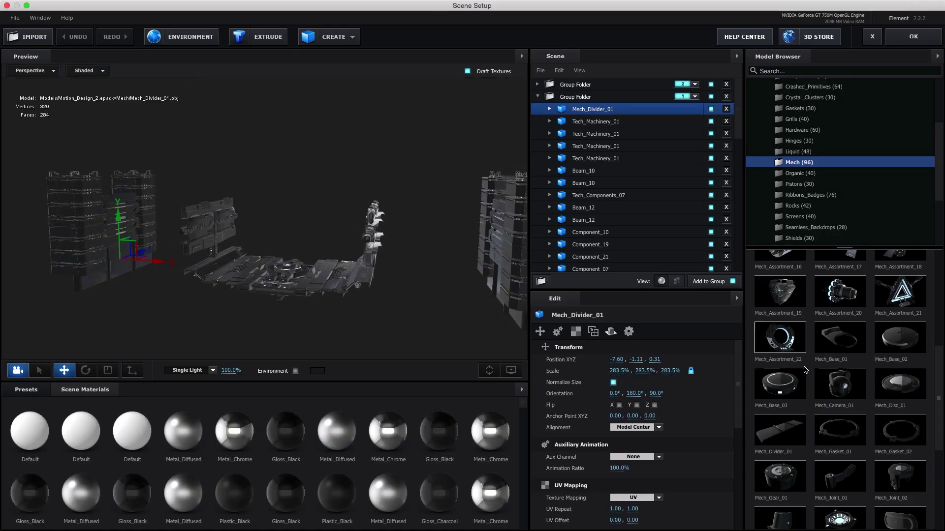
double_click(845, 296)
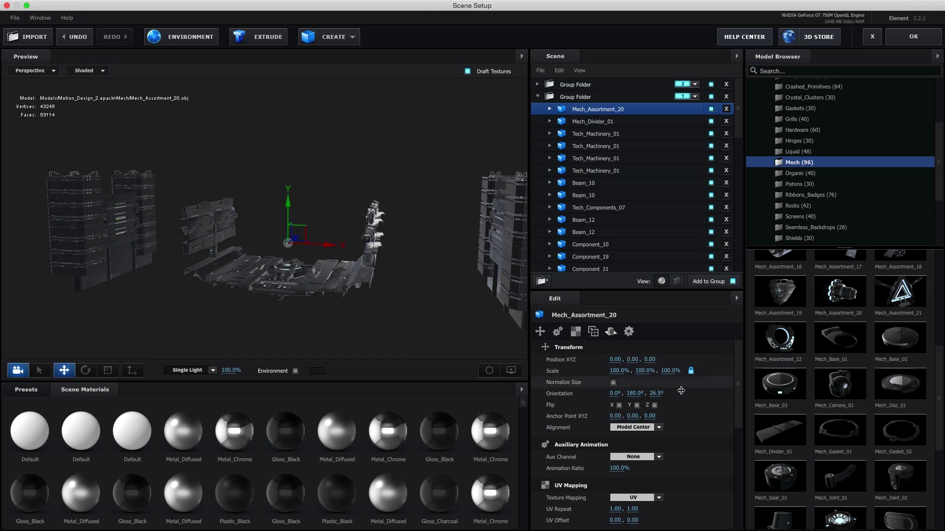
left_click(635, 394)
type("90")
key("Return")
left_click_drag(325, 244, 162, 241)
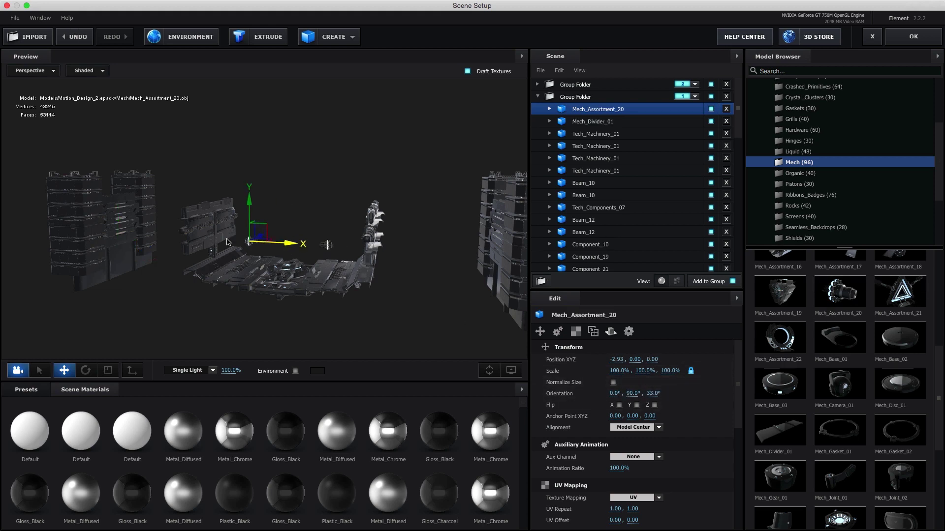
Try Mech_Surface_03 to the left of the tunnel, then discard it.
scroll(922, 404, "down", 5)
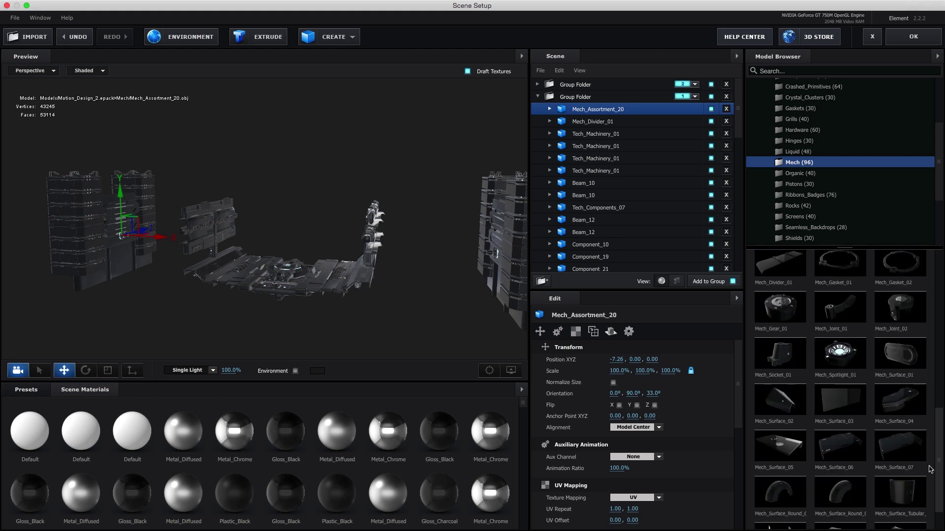
double_click(839, 376)
scroll(307, 241, "up", 5)
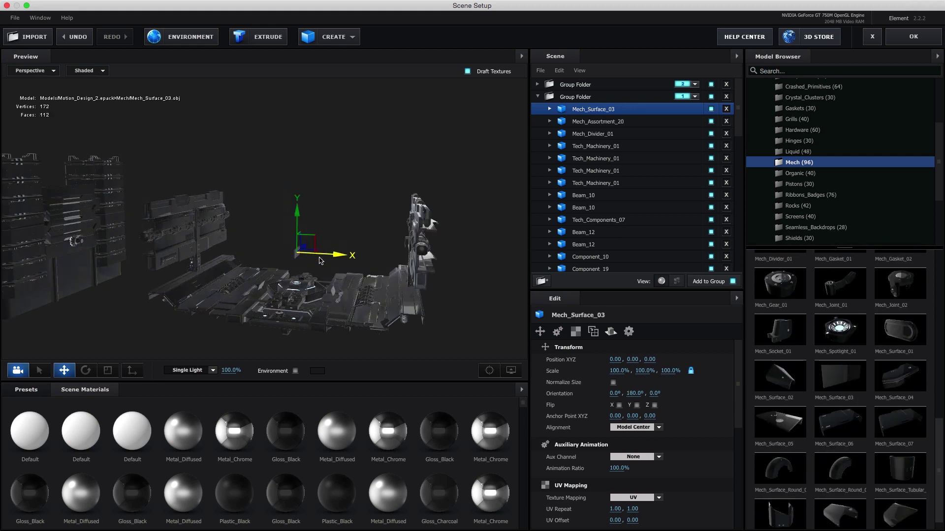
left_click_drag(314, 263, 109, 269)
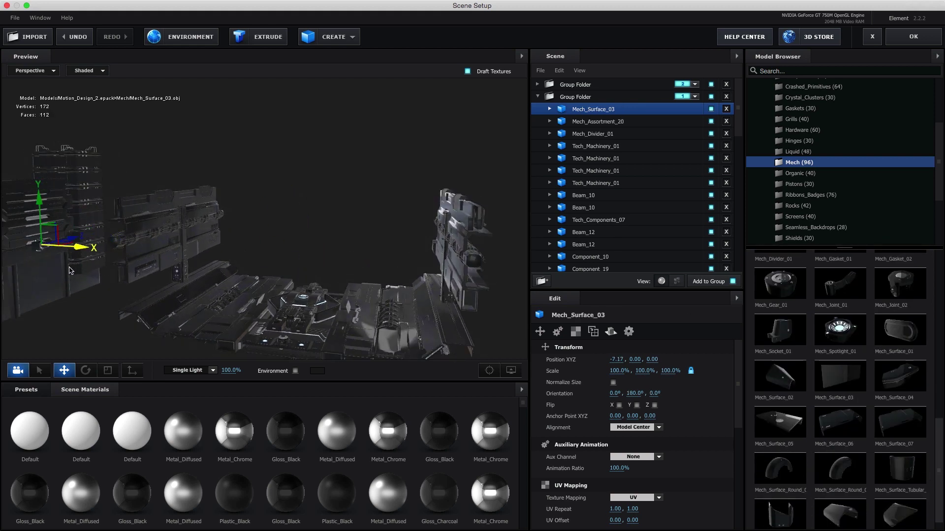
left_click(897, 40)
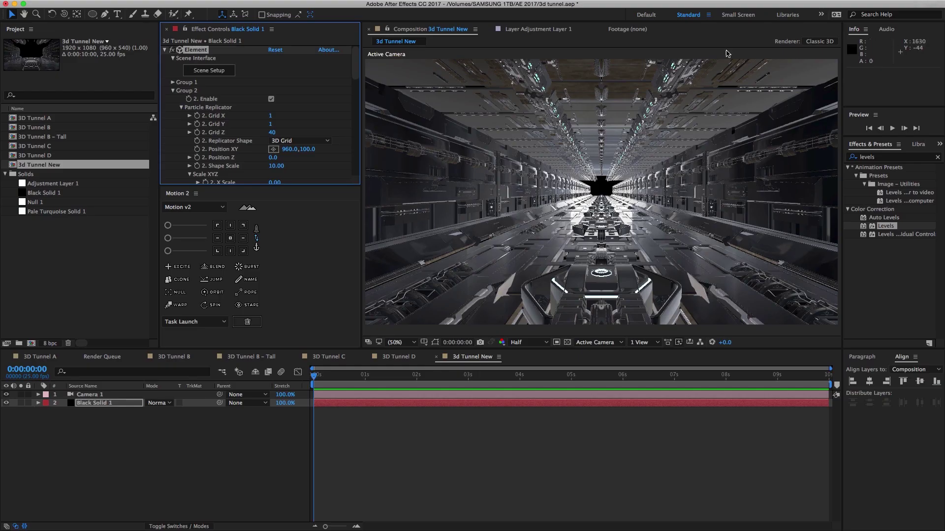
Reopen Scene Setup and browse to the Tech_Components model folder.
left_click(221, 72)
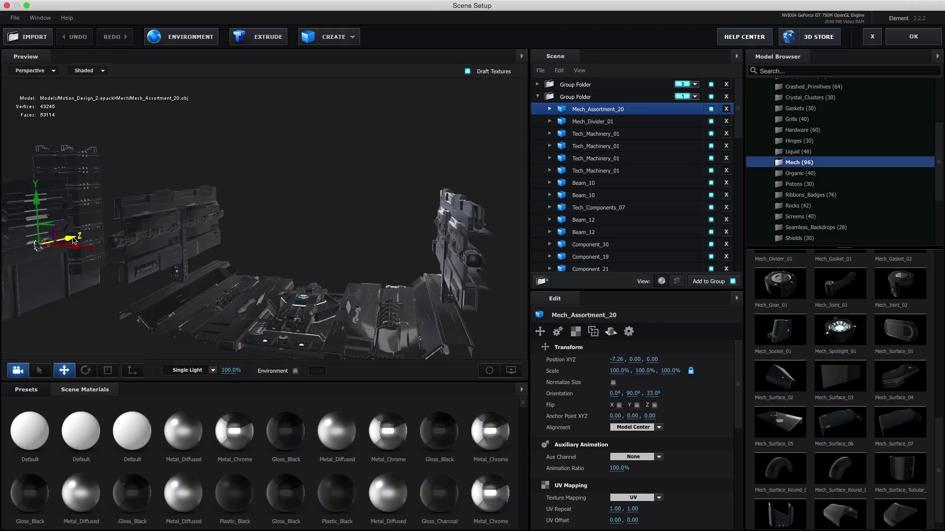
left_click(886, 43)
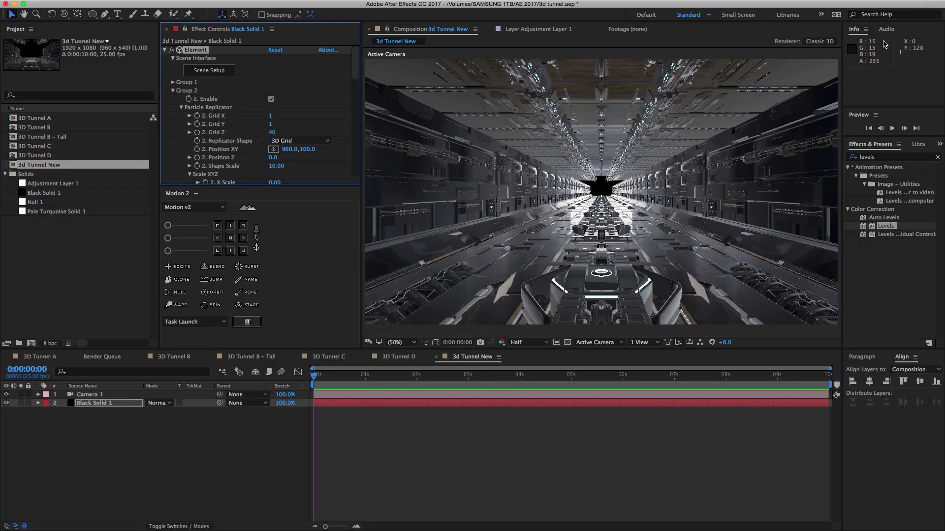
left_click(212, 71)
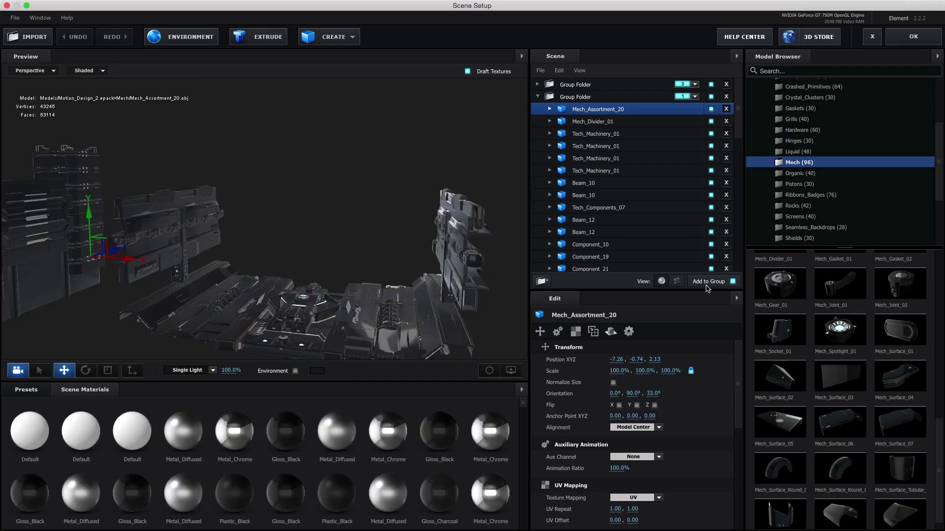
scroll(893, 357, "up", 5)
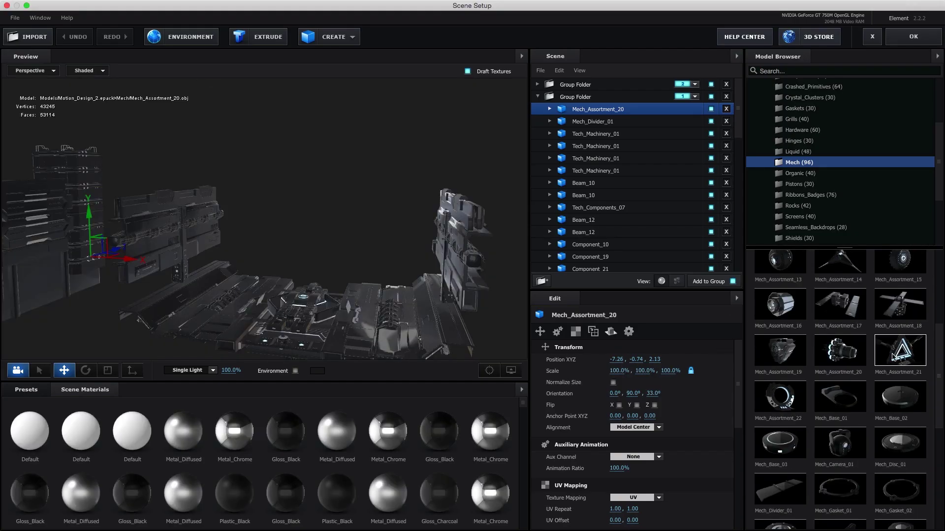
scroll(921, 166, "down", 3)
left_click(920, 191)
Add Tech_Components_02, set its Y orientation to 180, and slide it to X 7.08 beside the tunnel.
left_click(839, 364)
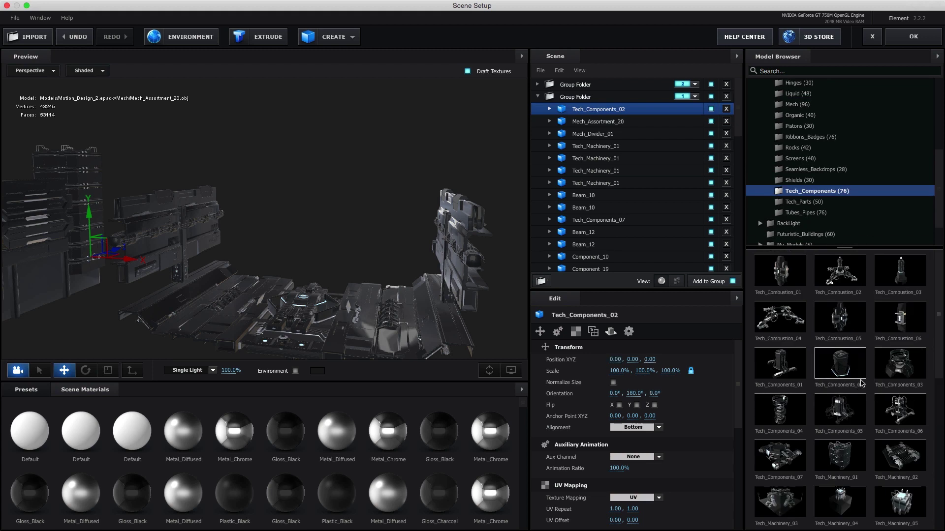
mouse_move(636, 394)
left_mouse_down()
mouse_move(668, 393)
mouse_move(642, 396)
left_mouse_up()
type("-90")
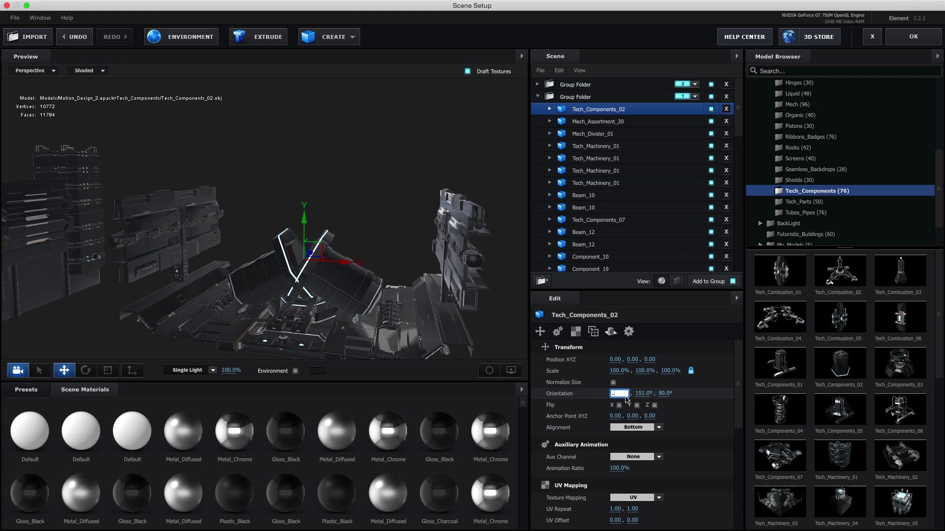
type("180")
key("Return")
left_click_drag(615, 359, 741, 259)
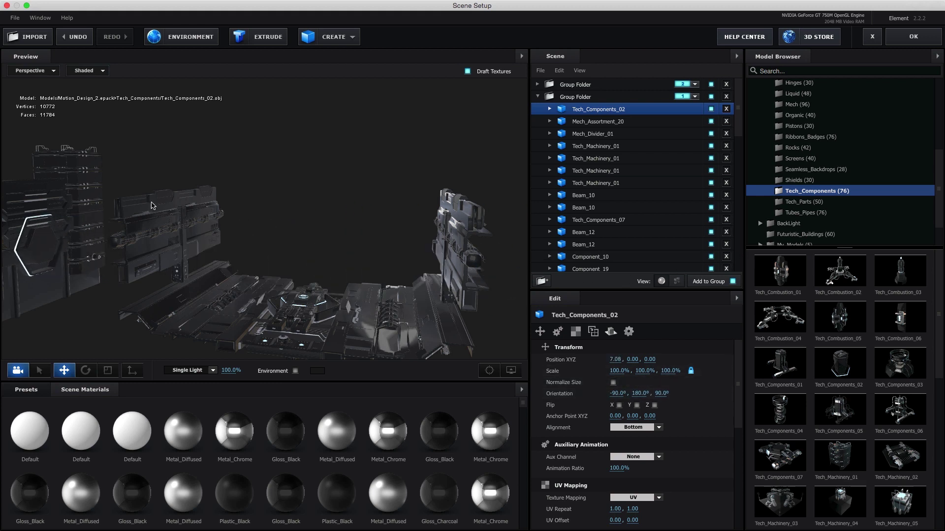
left_click_drag(152, 206, 366, 153)
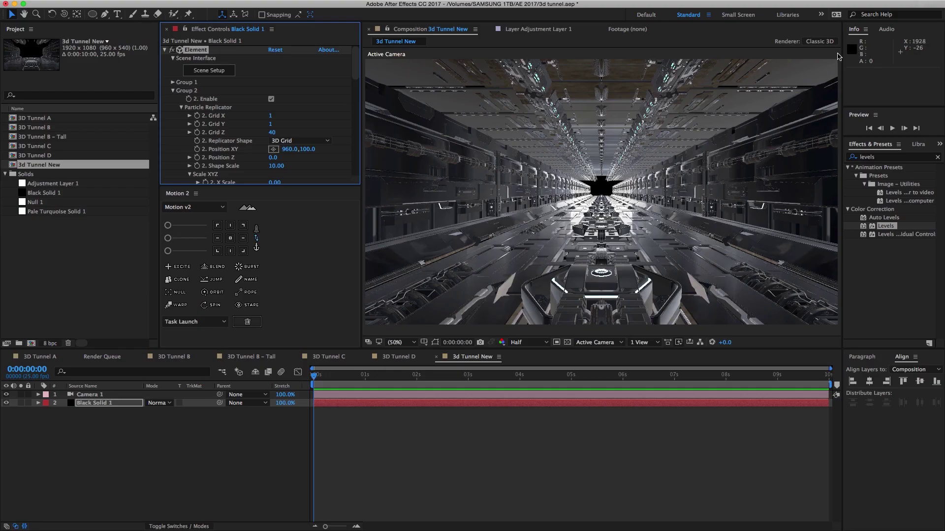
left_click(223, 72)
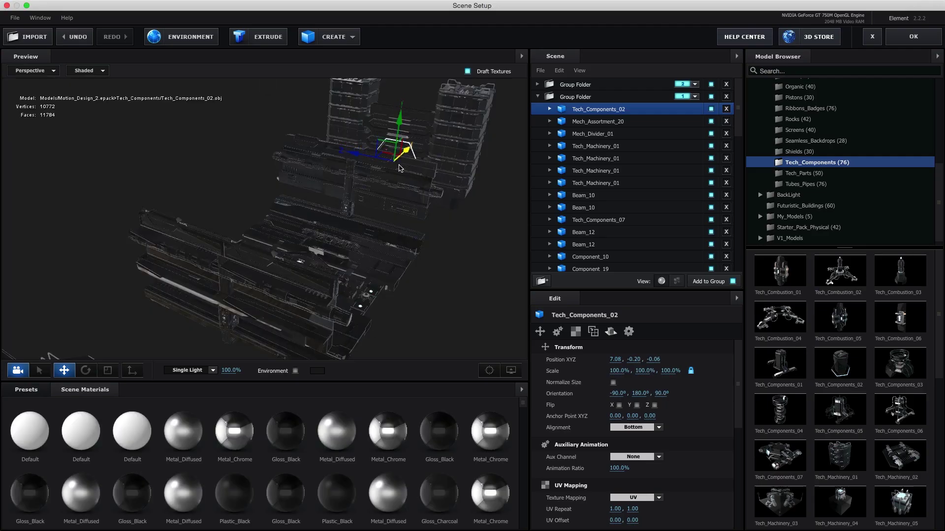
left_click(876, 43)
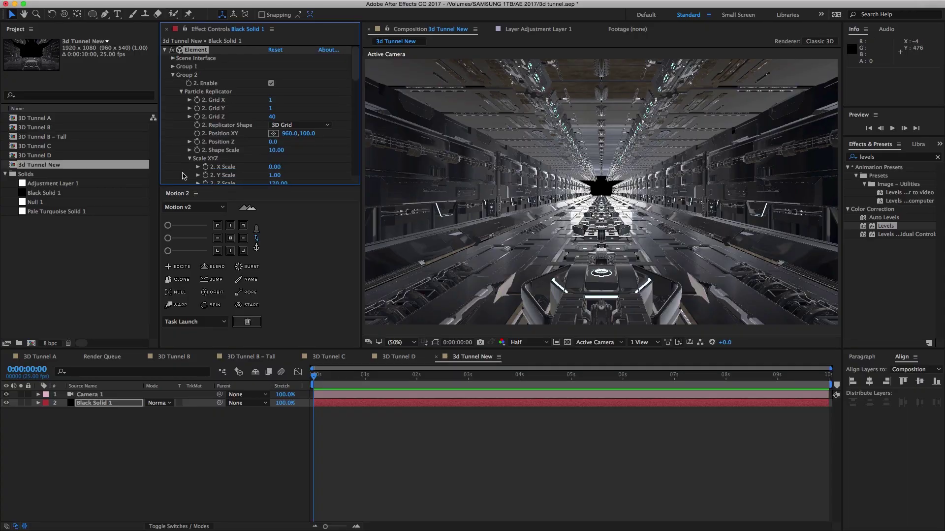
Open 3D Tunnel D and bring its teal adjustment layer into 3d Tunnel New.
double_click(35, 155)
left_click(113, 428)
left_click(82, 462)
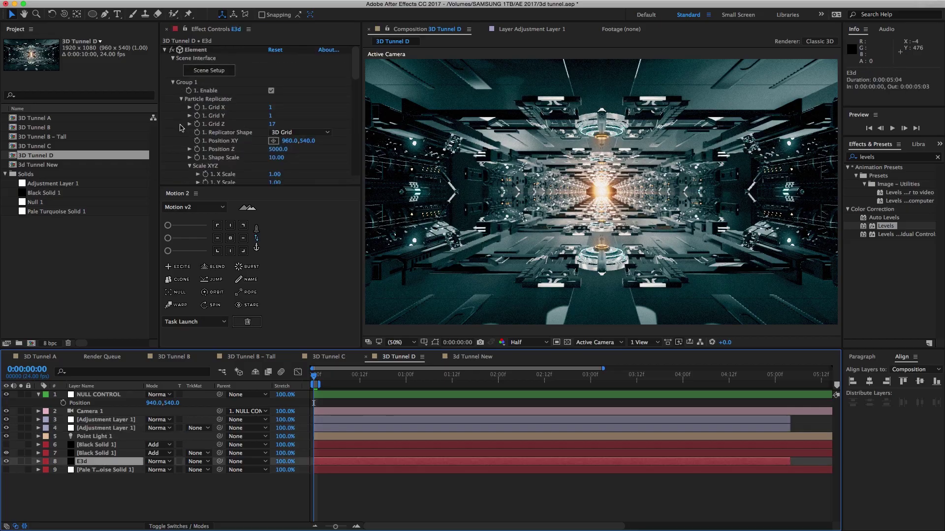
left_click(222, 72)
left_click(181, 36)
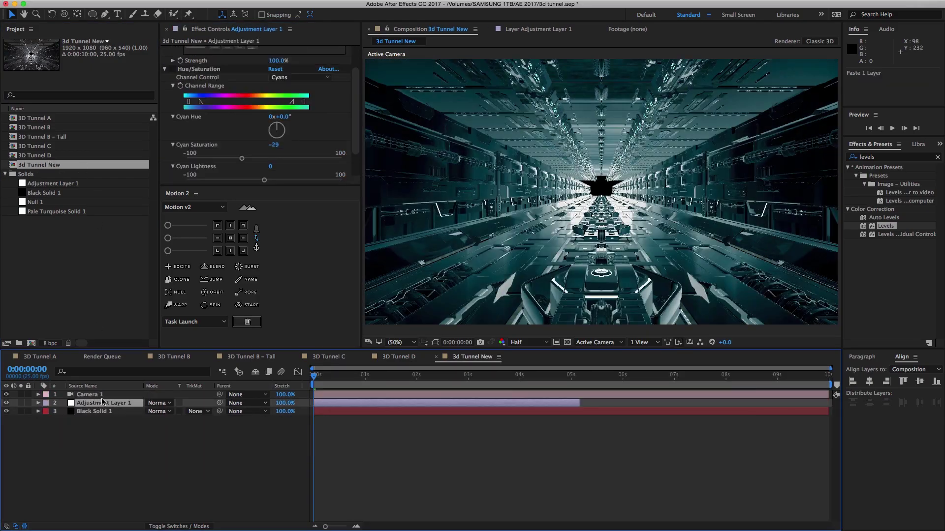
left_click(108, 411)
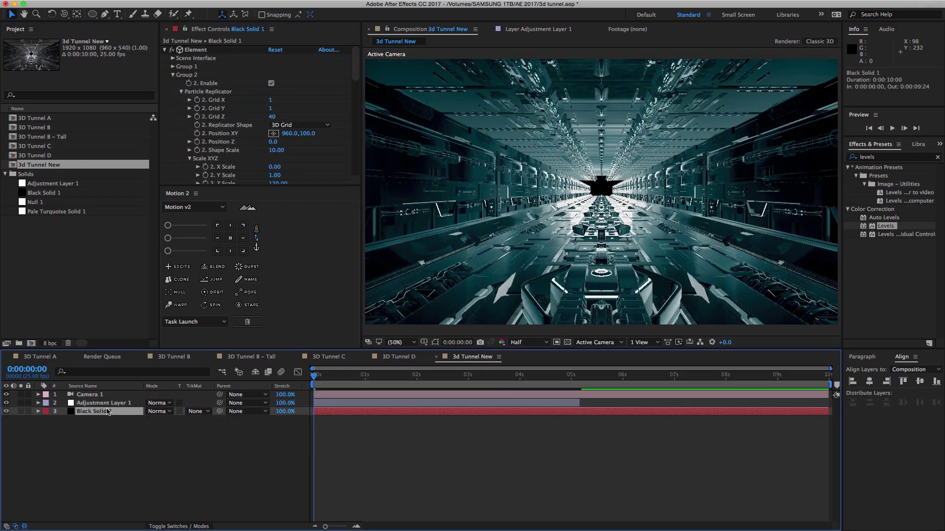
left_click(173, 58)
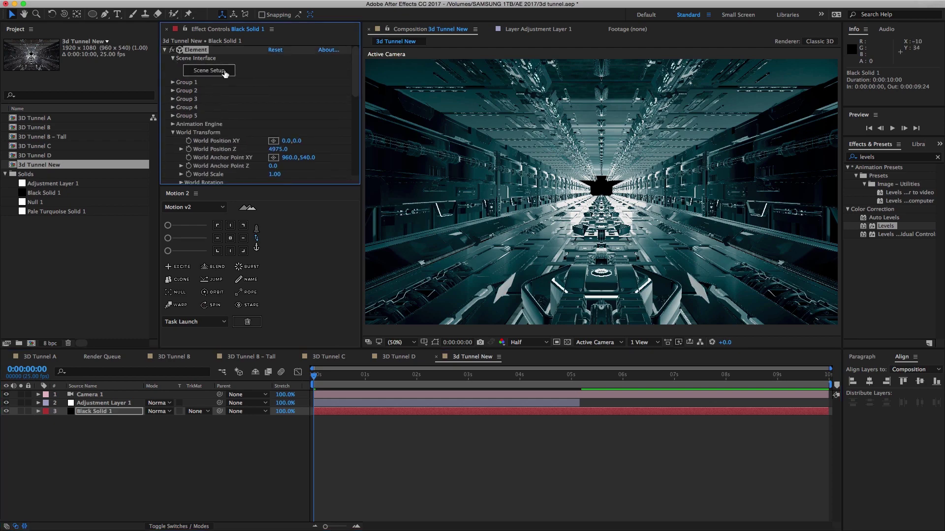
Apply a Basic_2K environment preset to 3d Tunnel New's Element scene.
left_click(224, 74)
key("Escape")
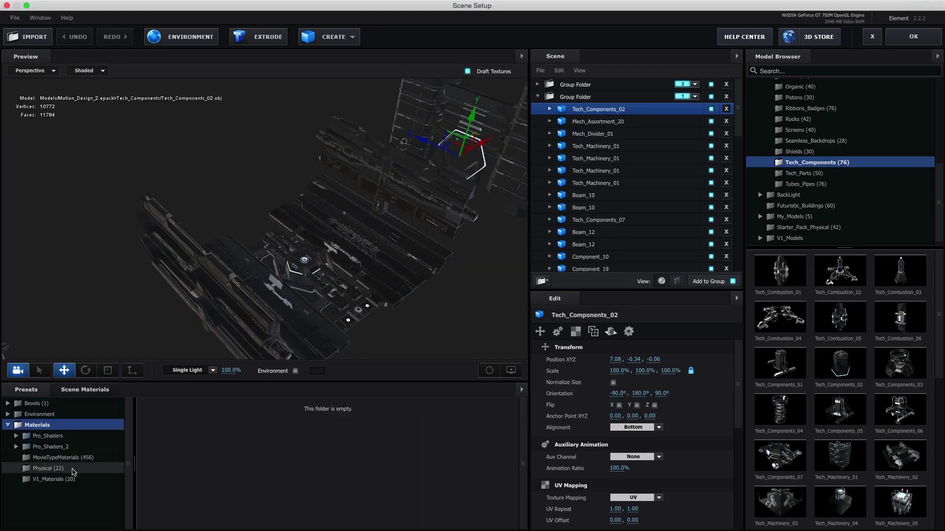
left_click(8, 406)
left_click(39, 414)
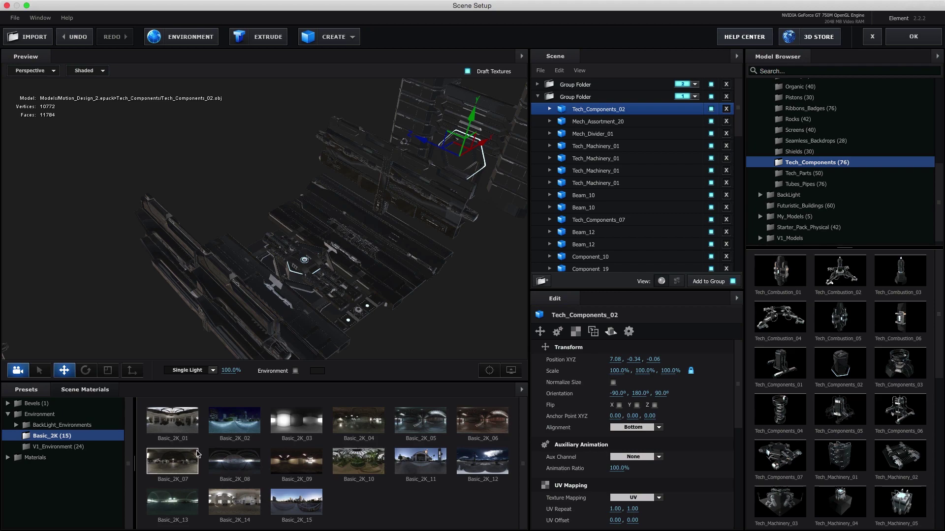
left_click(172, 460)
left_click(914, 36)
scroll(299, 136, "down", 5)
left_click(299, 136)
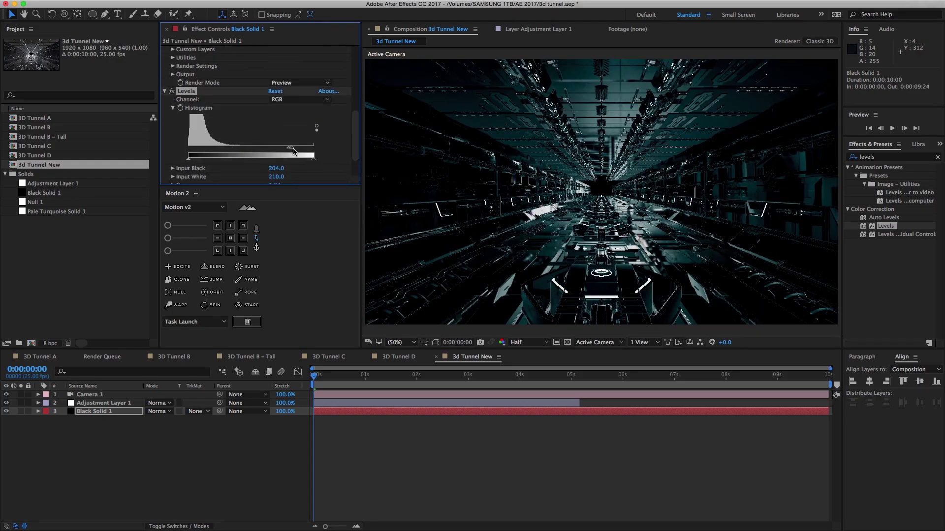
Reset Black Solid 1's Levels to Input Black 0 and White 255, viewing Green and Blue channels.
left_click(275, 91)
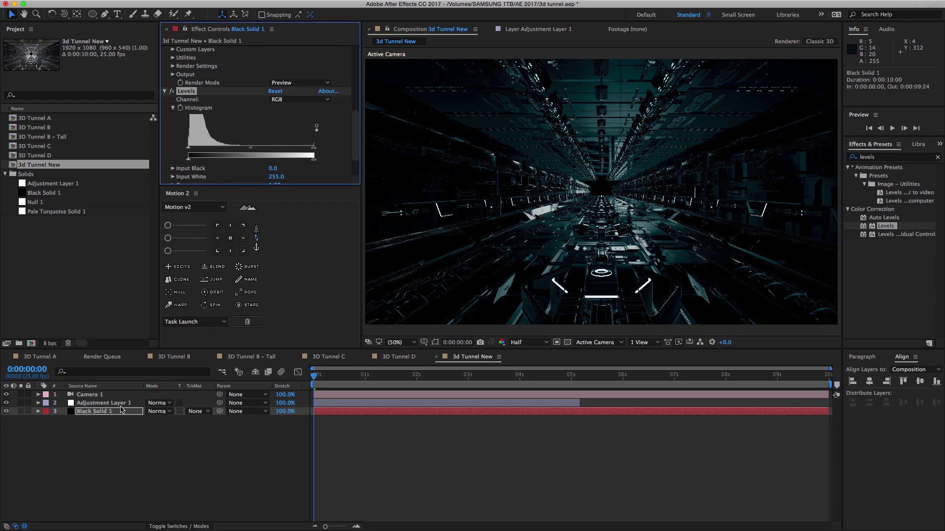
left_click(286, 99)
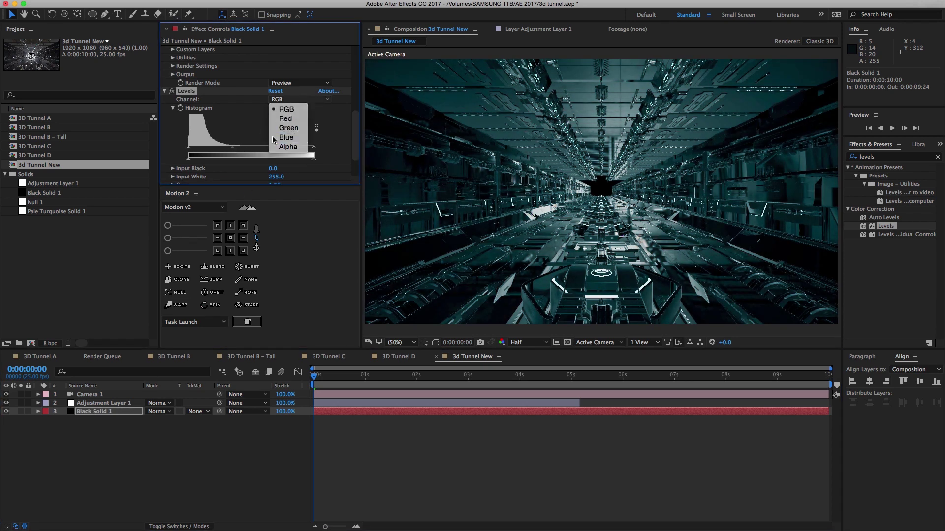
left_click(286, 128)
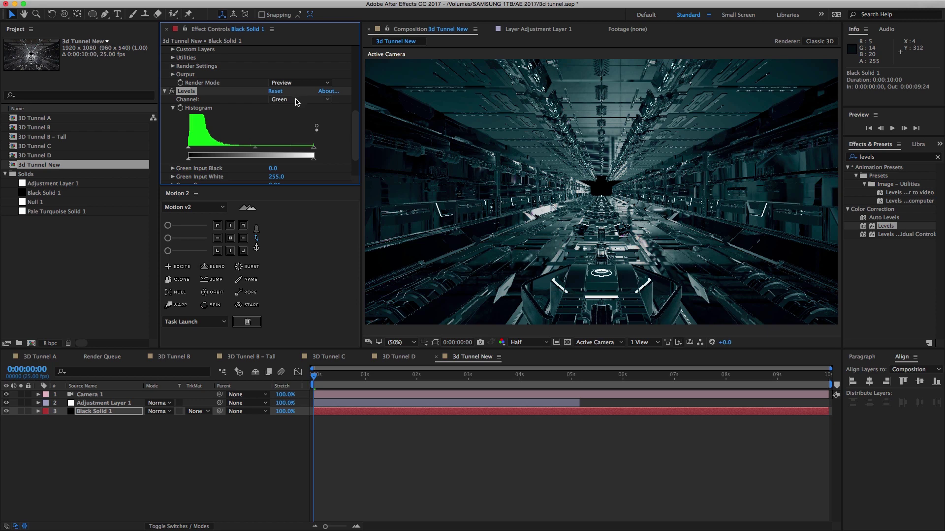
left_click(296, 100)
left_click(280, 140)
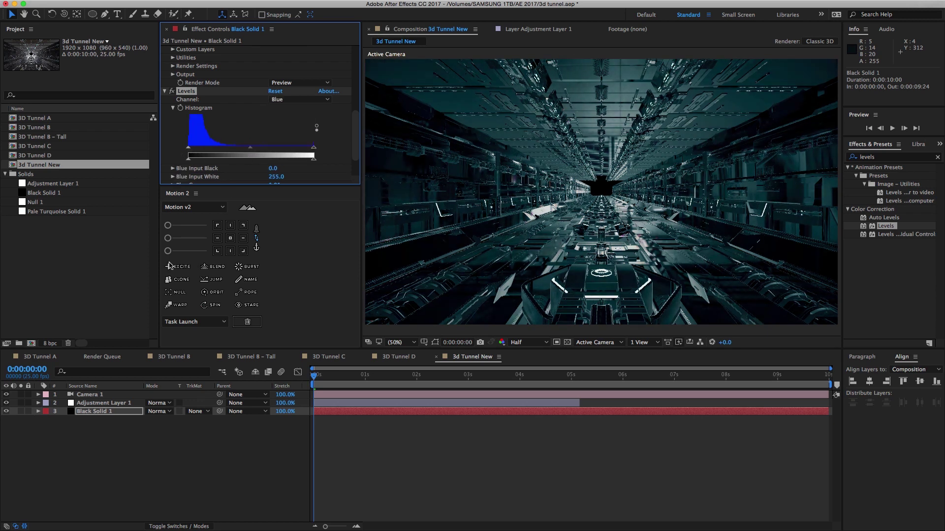
Inspect Adjustment Layer 1's Hue/Saturation, keeping Channel Control on Master.
left_click(103, 403)
left_click(292, 111)
left_click(290, 120)
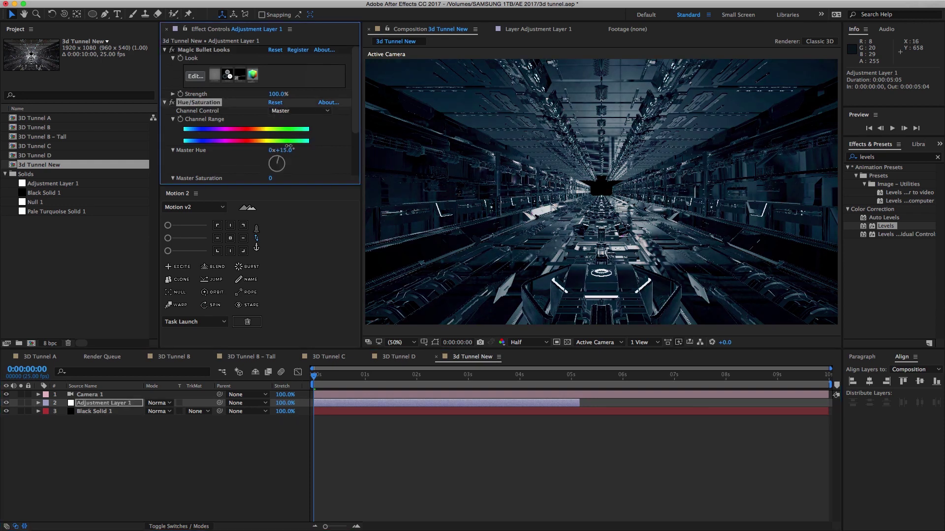
Select Black Solid 1 and keep its Levels on the Blue channel.
left_click(93, 411)
scroll(260, 123, "down", 5)
scroll(265, 108, "up", 3)
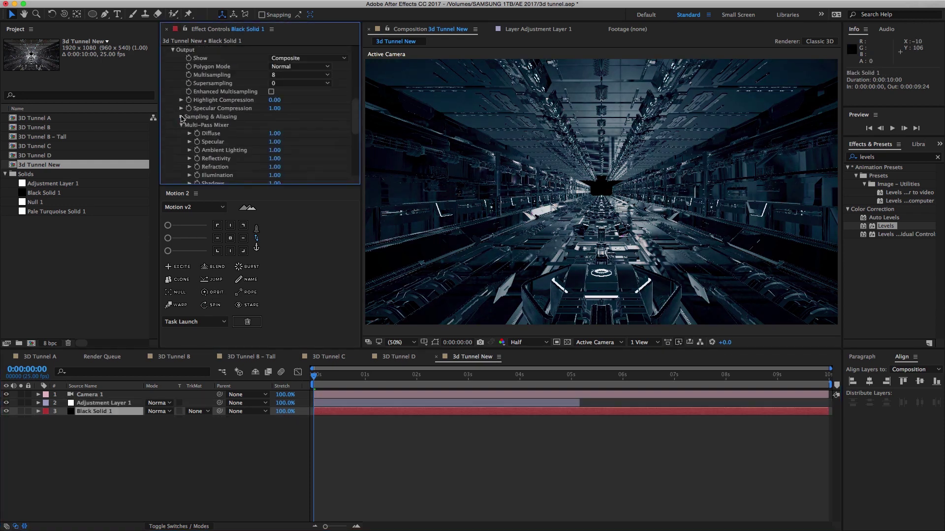
scroll(272, 93, "down", 5)
left_click(295, 108)
left_click(295, 133)
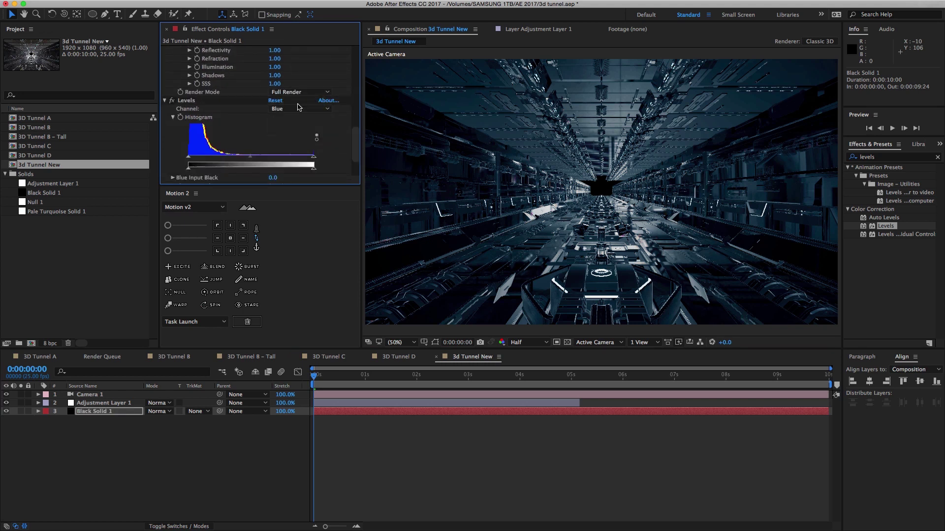
Review Black Solid 1's Element settings and turn on Element's glow.
left_click(109, 391)
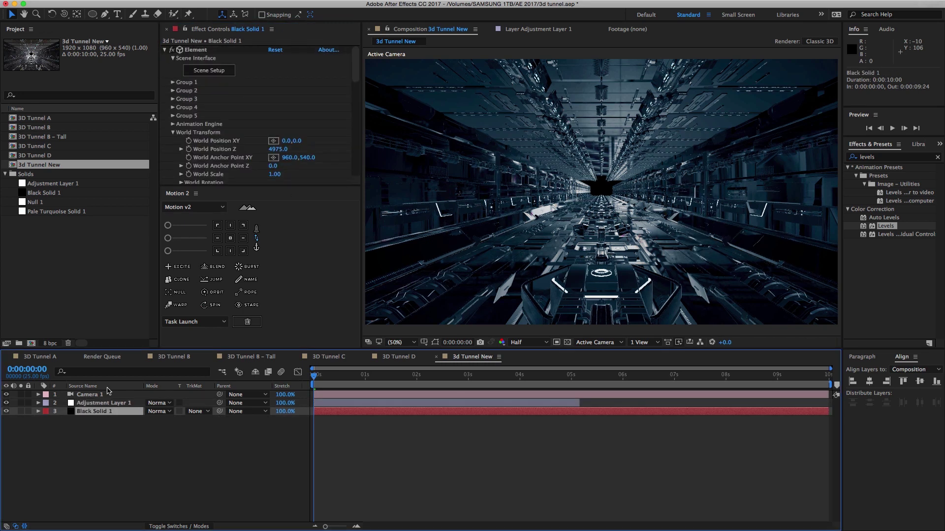
scroll(352, 78, "down", 5)
scroll(353, 78, "down", 5)
scroll(246, 109, "up", 2)
left_click(182, 66)
scroll(179, 73, "up", 2)
scroll(175, 81, "up", 2)
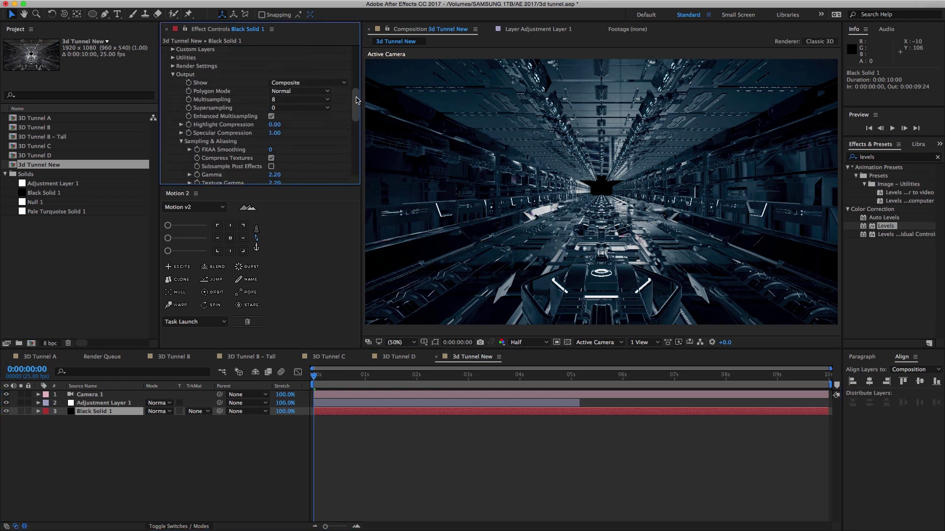
left_click(178, 89)
scroll(221, 108, "down", 5)
left_click(271, 58)
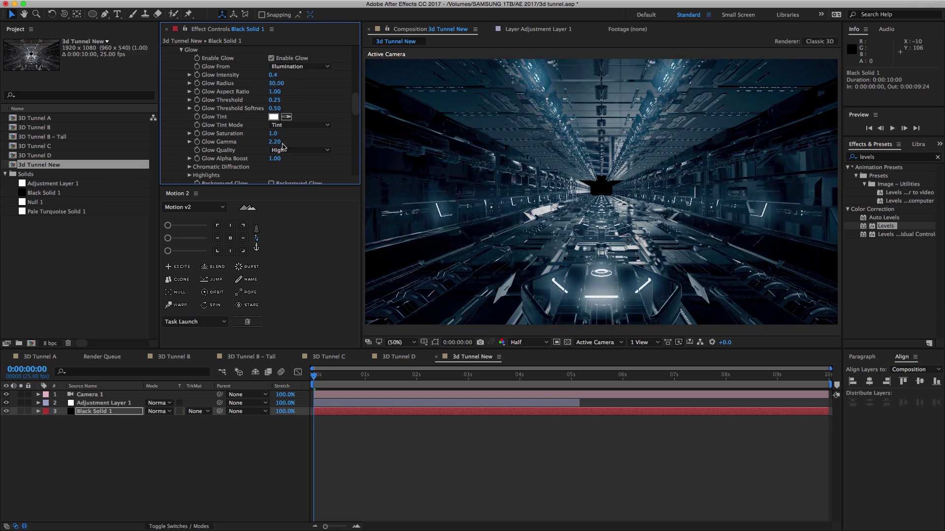
left_click(276, 75)
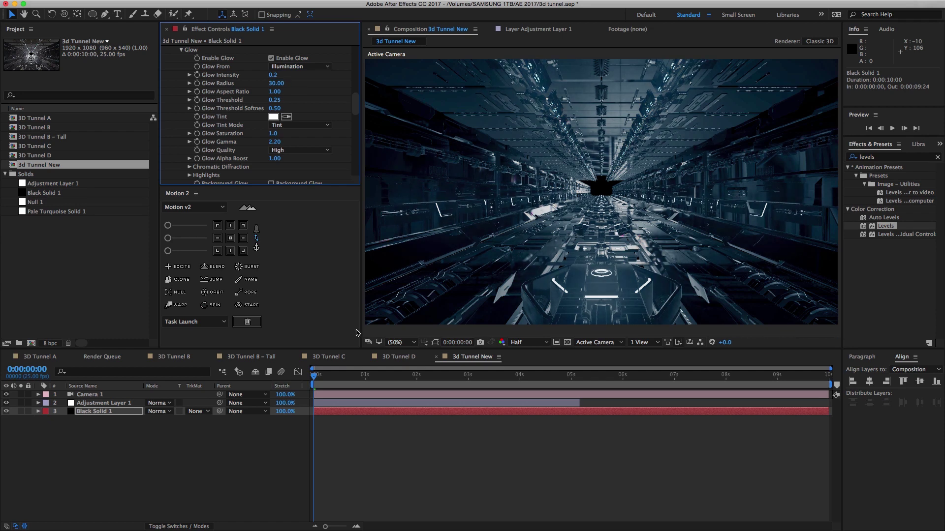
Set Element's Physical Environment exposure to 1.30.
left_click(99, 403)
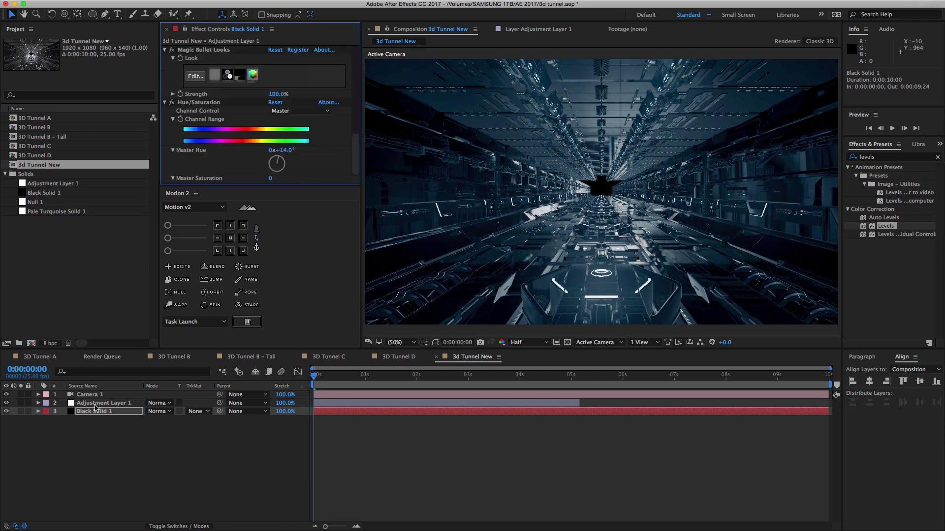
left_click(94, 411)
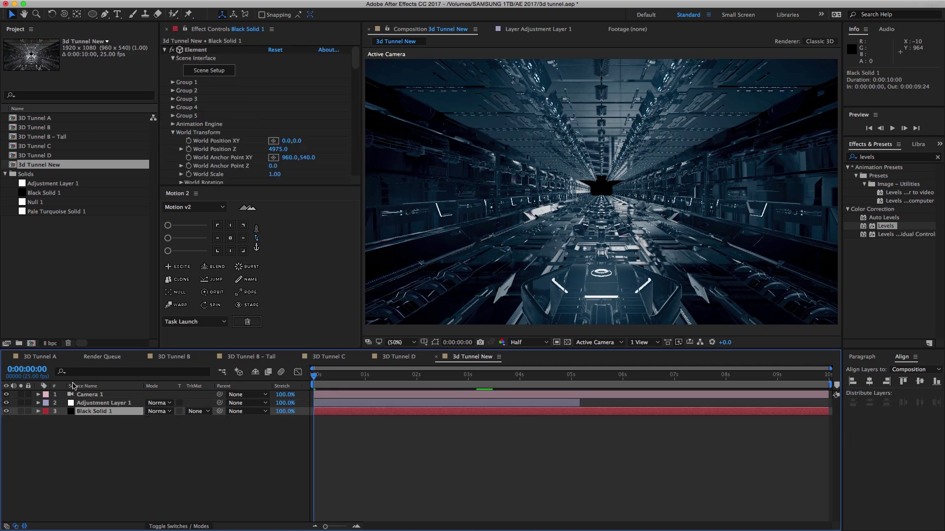
left_click(173, 133)
left_click(182, 167)
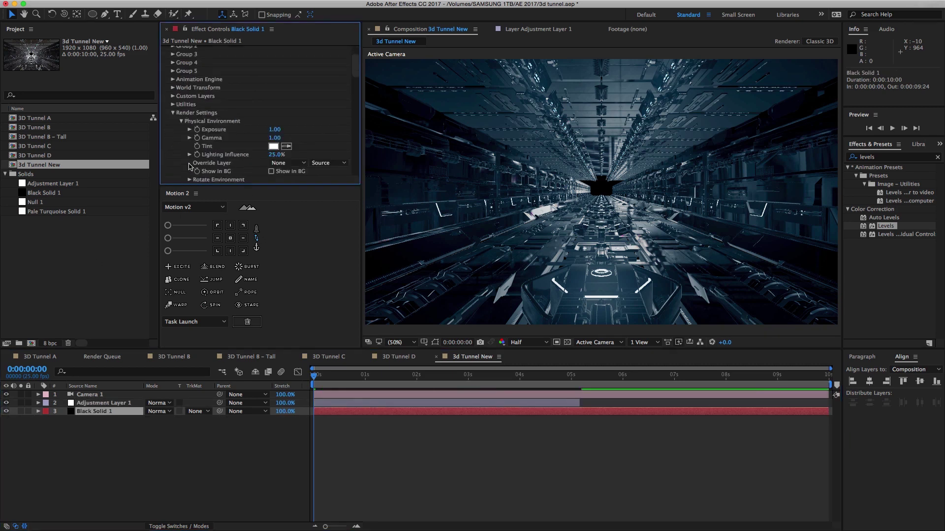
type("1.3")
key("Return")
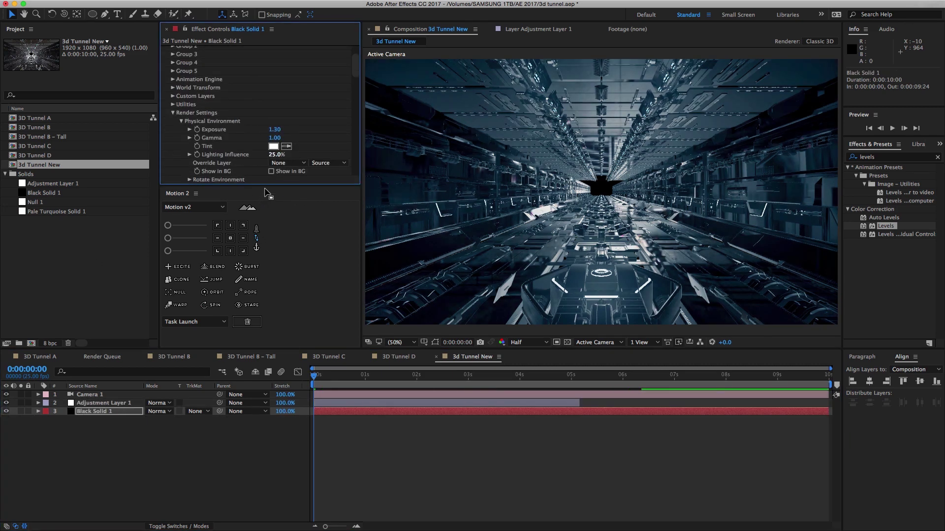
Enable depth of field in Camera 1's Camera Options.
left_click(88, 394)
key("a")
key("a")
left_click(150, 428)
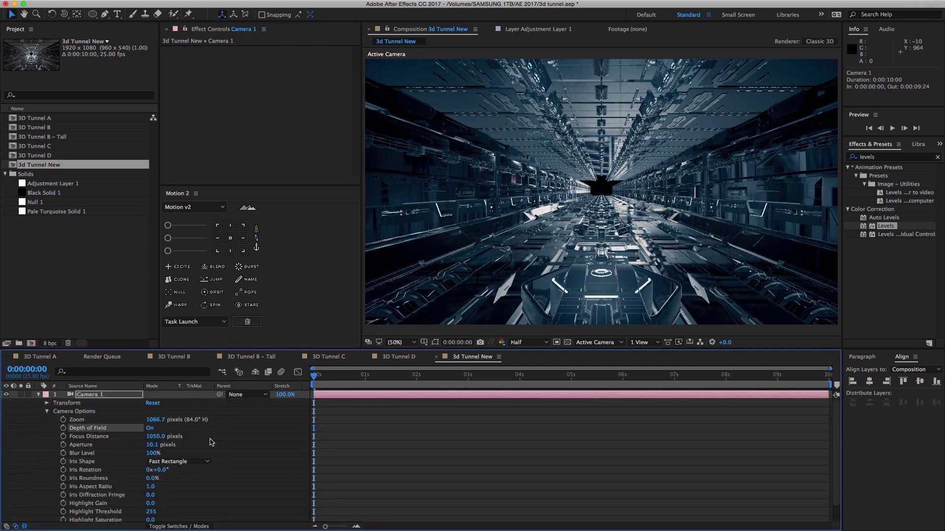
left_click(38, 395)
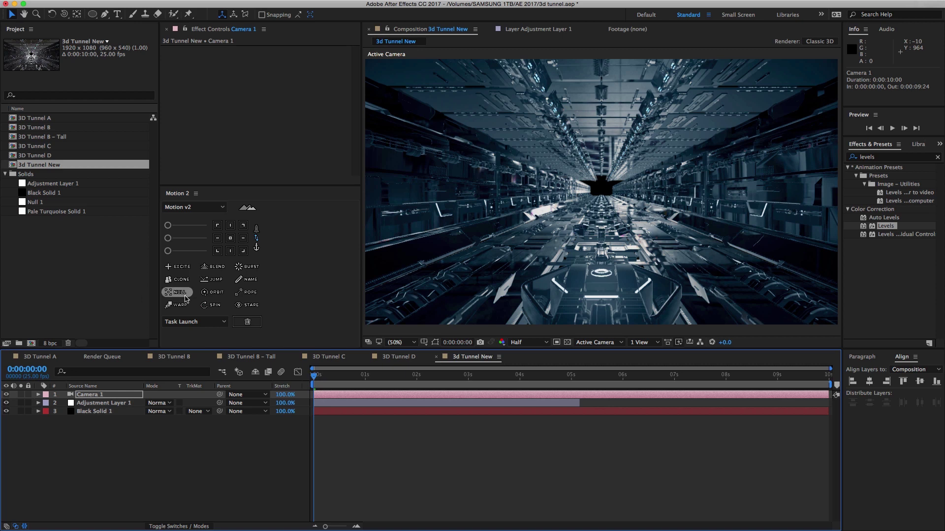
key("ctrl+Down")
key("ctrl+Down")
In Element Scene Setup, inspect the scene's materials, including the Light material options.
left_click(213, 72)
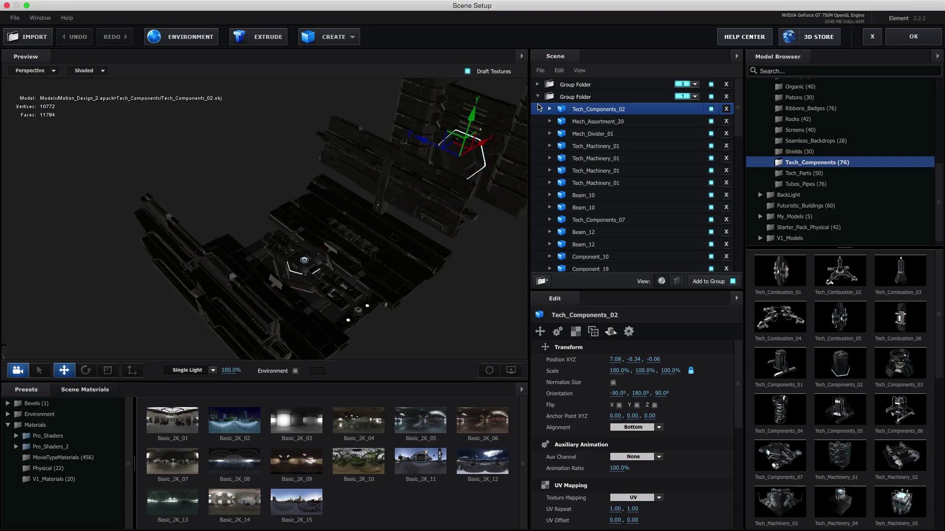
left_click_drag(382, 270, 347, 260)
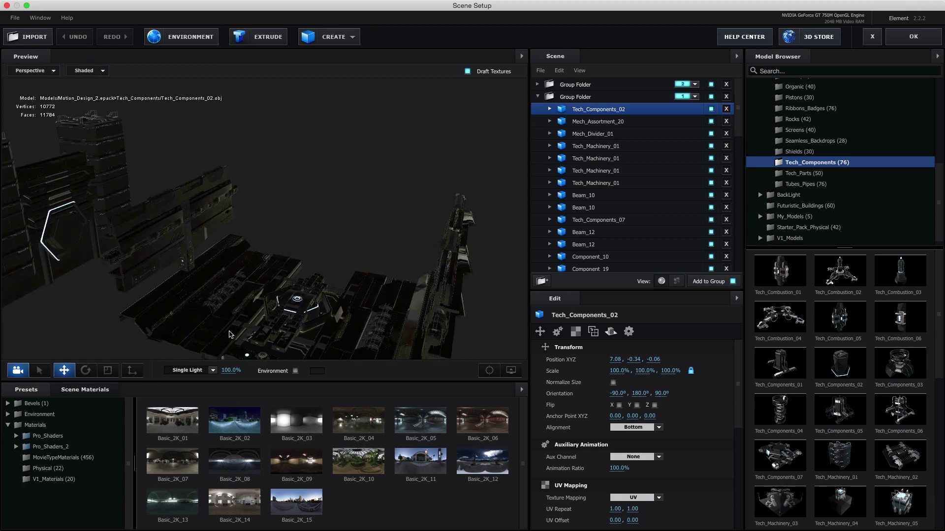
left_click_drag(229, 334, 203, 302)
left_click(521, 389)
left_click(89, 389)
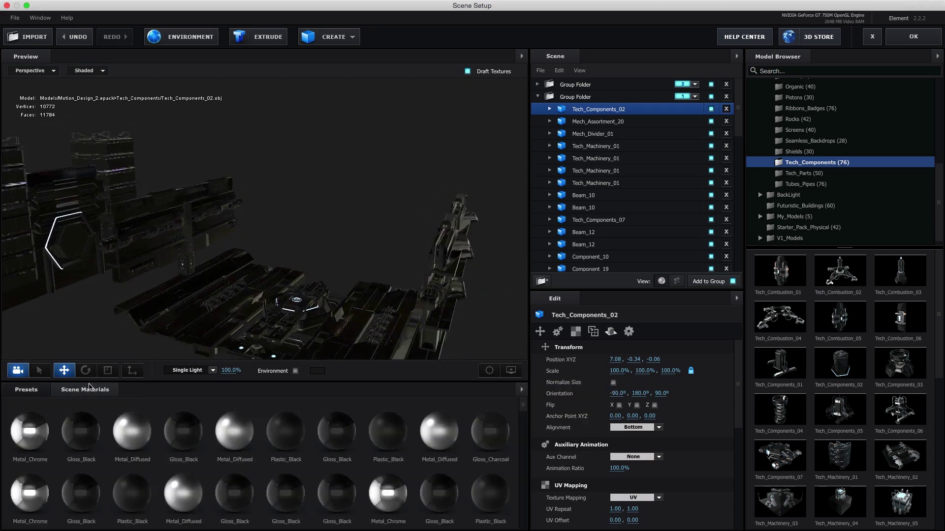
left_click_drag(522, 405, 522, 514)
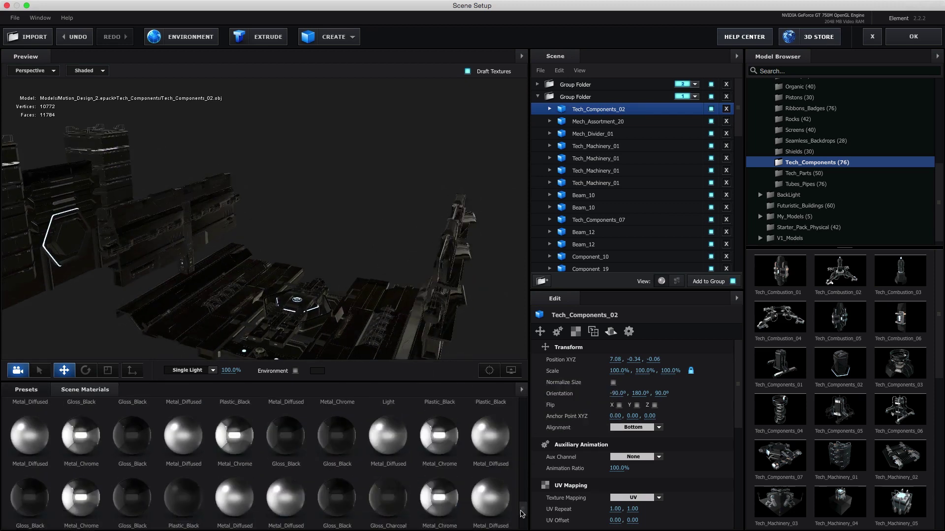
right_click(433, 413)
left_click(416, 502)
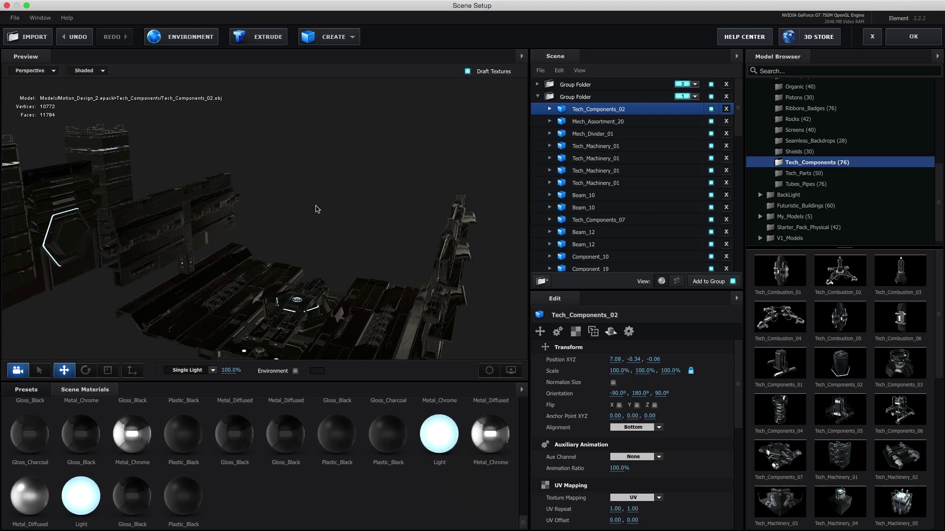
Set the Tech_Rings_05 ring down onto the base at Y -0.84, scaled to 19.5%.
left_click_drag(311, 258, 374, 266)
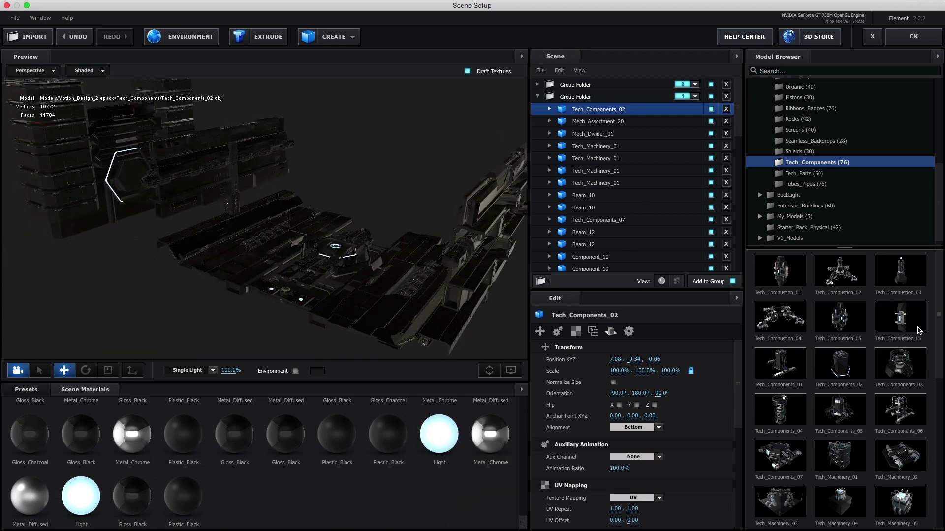
scroll(937, 372, "down", 3)
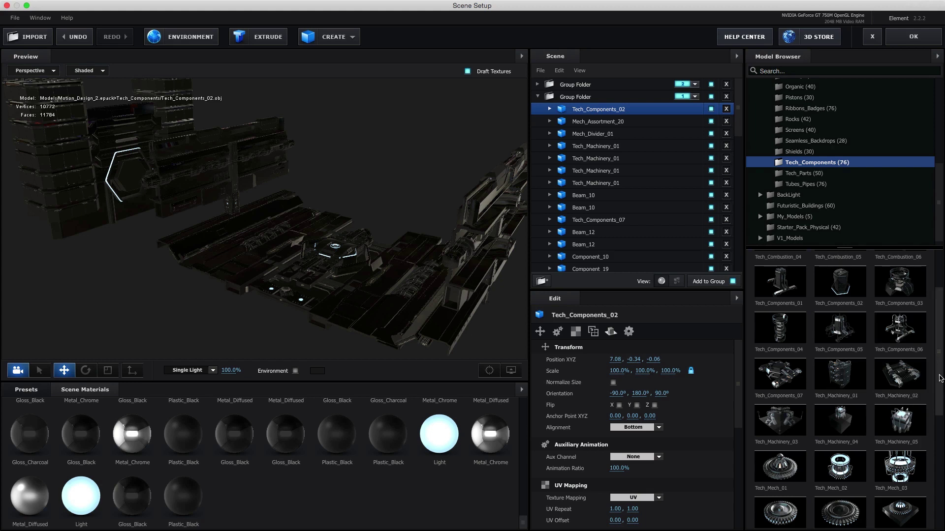
scroll(895, 432, "down", 5)
scroll(910, 511, "down", 5)
mouse_move(337, 212)
left_mouse_down()
mouse_move(341, 225)
mouse_move(394, 222)
left_mouse_up()
scroll(390, 223, "up", 3)
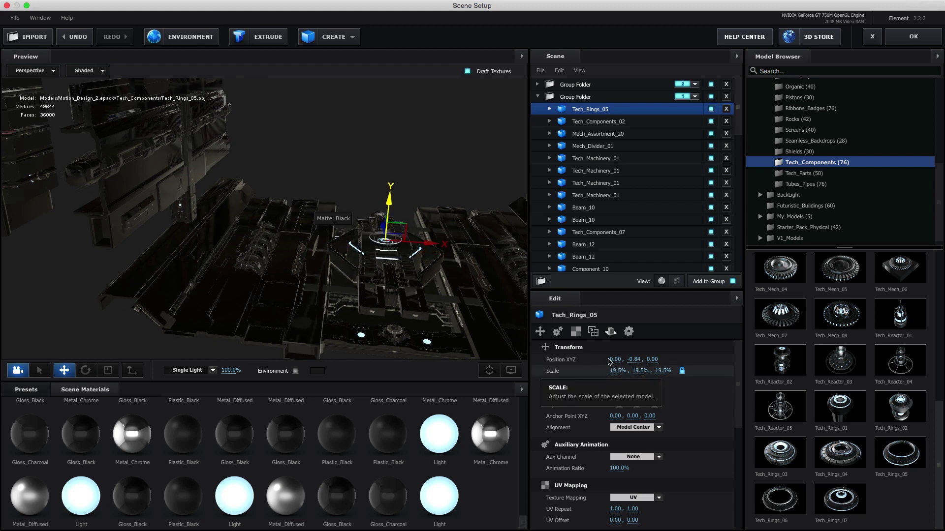
scroll(395, 222, "up", 3)
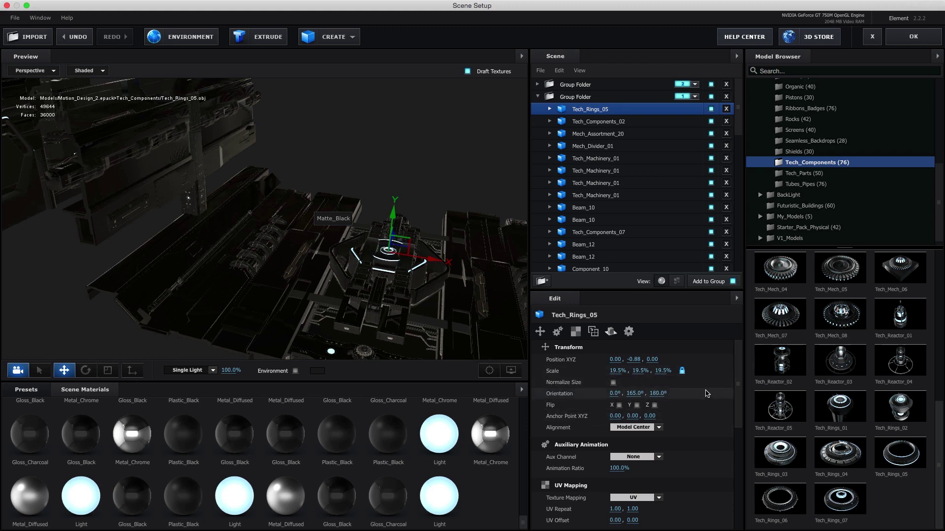
Set the Illumination Color of Tech_Rings_05's Light material to orange.
left_click(550, 109)
left_click(593, 121)
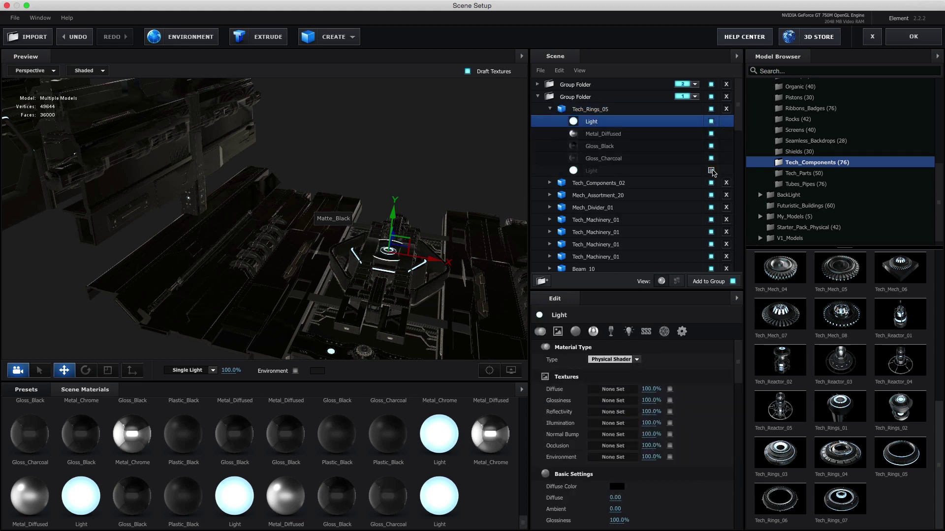
scroll(615, 419, "down", 10)
left_click(616, 418)
left_click_drag(515, 147, 516, 231)
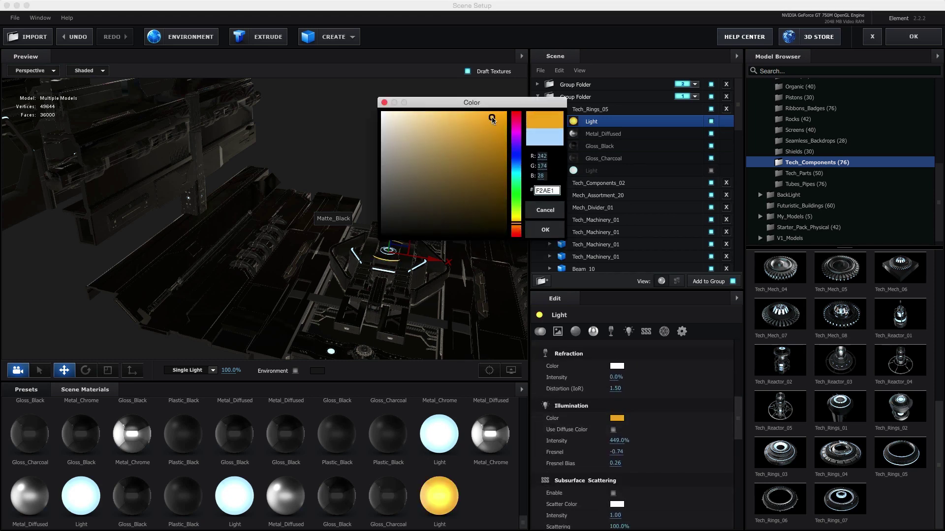
left_click(449, 133)
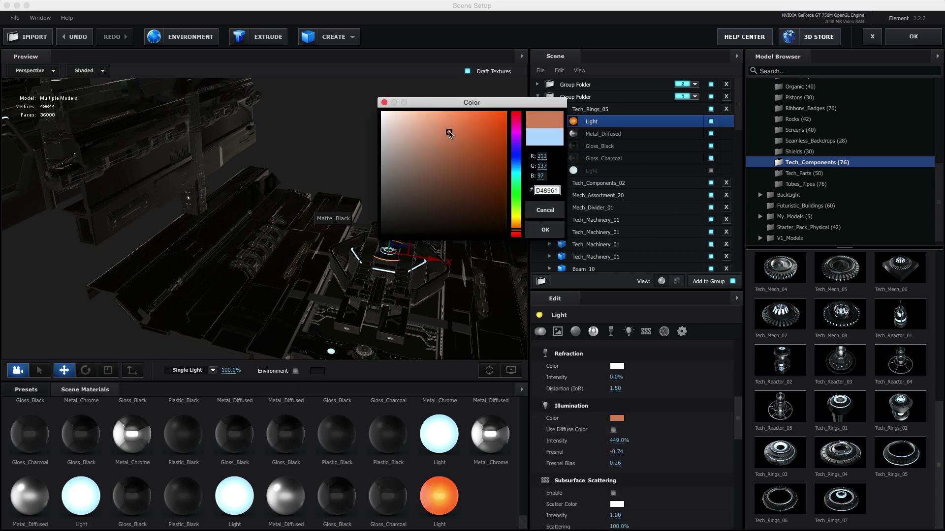
left_click(545, 230)
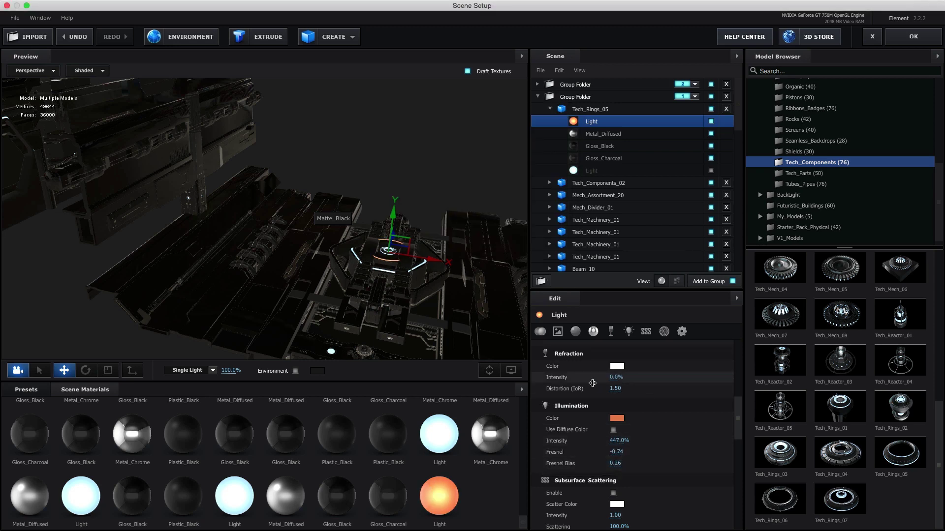
Collapse the ring's materials and show the Beams model folder.
left_click(550, 109)
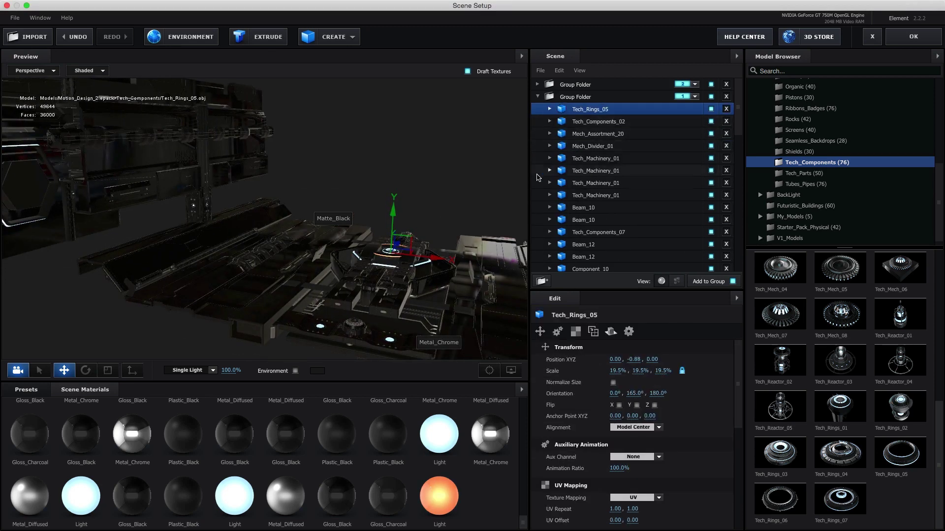
left_click_drag(938, 176, 939, 153)
key("Up")
key("Up")
key("Up")
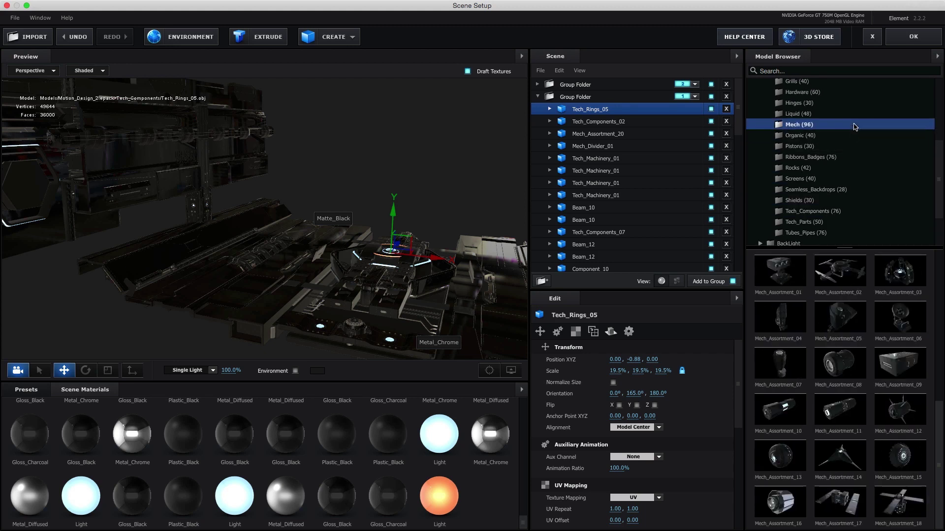
scroll(939, 153, "up", 5)
left_click(800, 102)
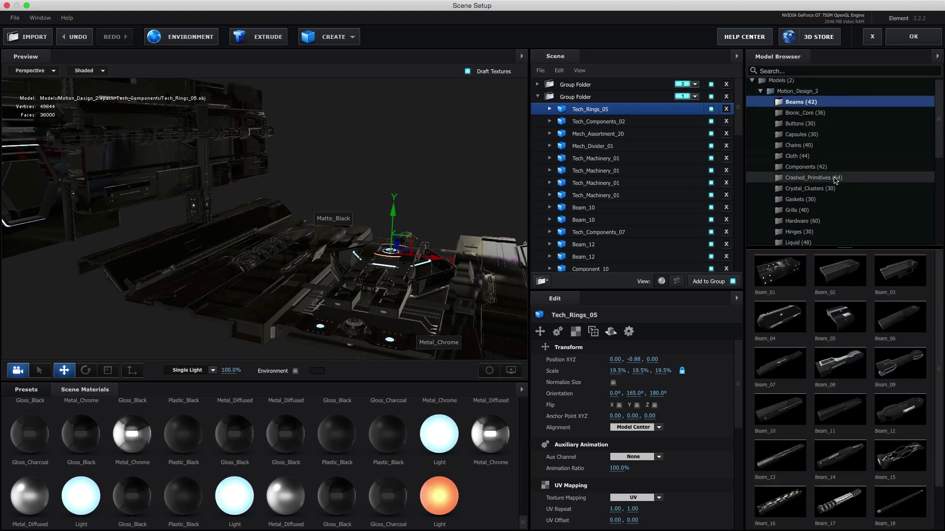
mouse_move(738, 118)
left_mouse_down()
mouse_move(743, 161)
mouse_move(747, 117)
left_mouse_up()
Add Beam_01 near the ring at 68.5% scale and switch off its Metal_Diffused material.
mouse_move(780, 271)
left_mouse_down()
mouse_move(398, 148)
mouse_move(569, 282)
left_mouse_up()
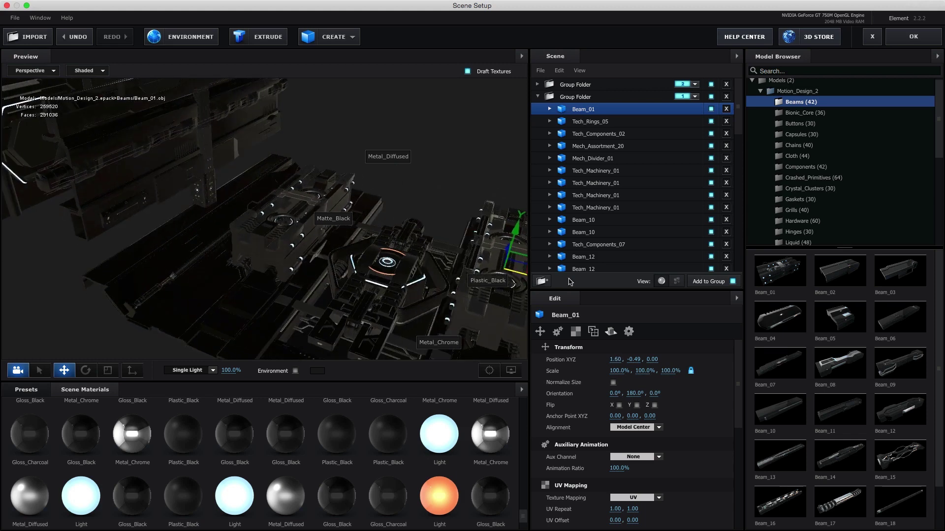
left_click_drag(640, 371, 639, 374)
mouse_move(495, 295)
left_mouse_down()
mouse_move(463, 355)
mouse_move(411, 373)
mouse_move(516, 327)
left_mouse_up()
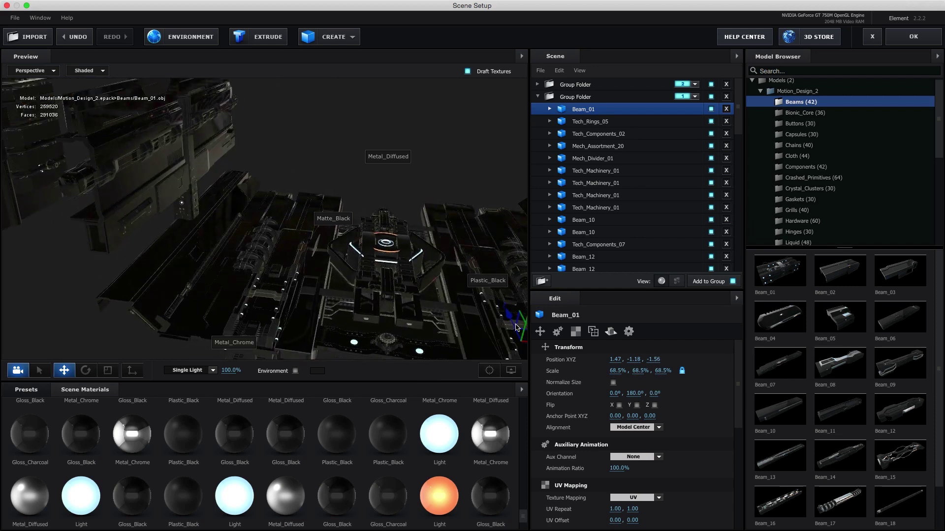
left_click_drag(633, 359, 636, 363)
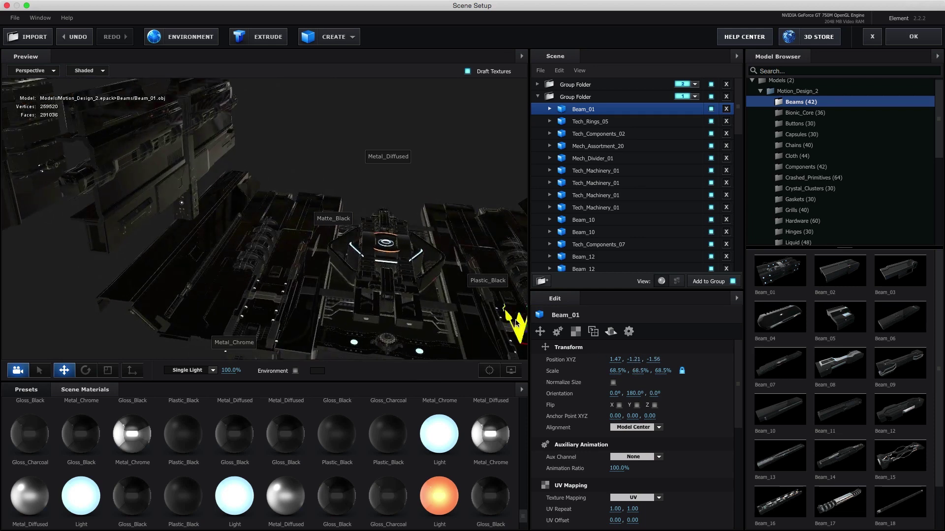
left_click_drag(515, 324, 514, 321)
left_click(549, 109)
left_click(711, 122)
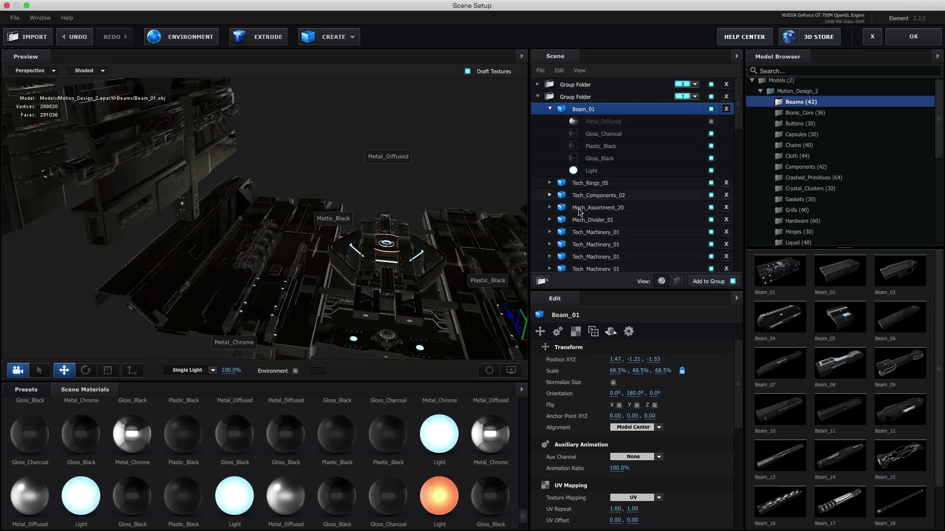
Apply the scene edits to the tunnel, check the render, and reopen Scene Setup.
left_click(913, 36)
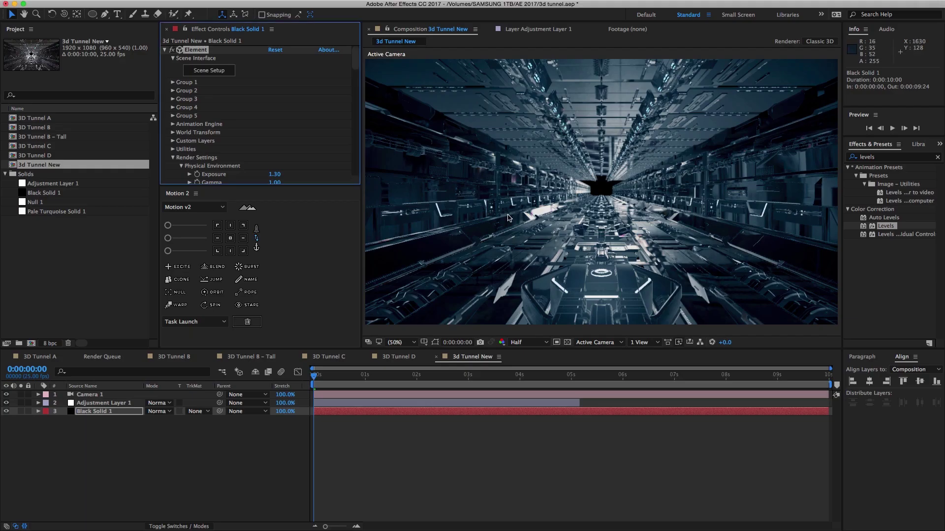
scroll(209, 74, "down", 1)
scroll(208, 73, "up", 1)
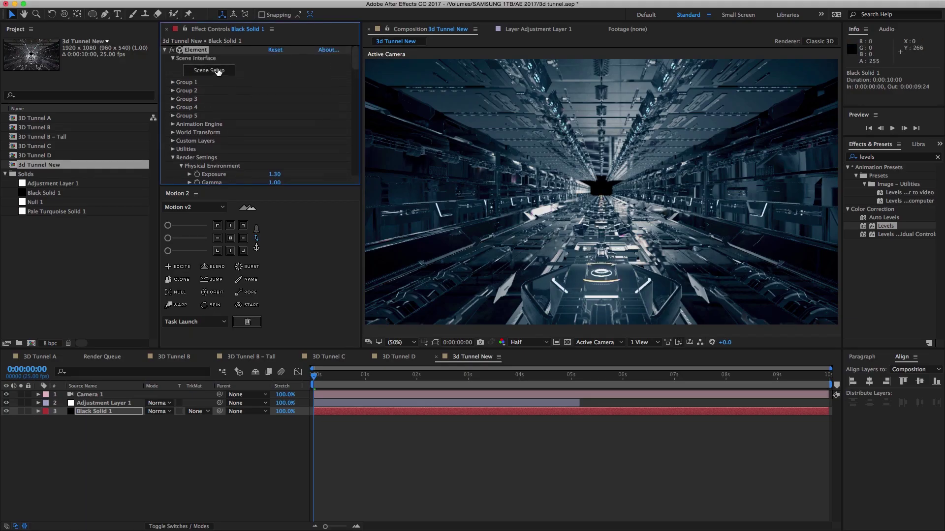
left_click(209, 71)
Select Tech_Components_02's Light material in the Tech_Components folder.
scroll(635, 177, "down", 5)
scroll(635, 177, "down", 8)
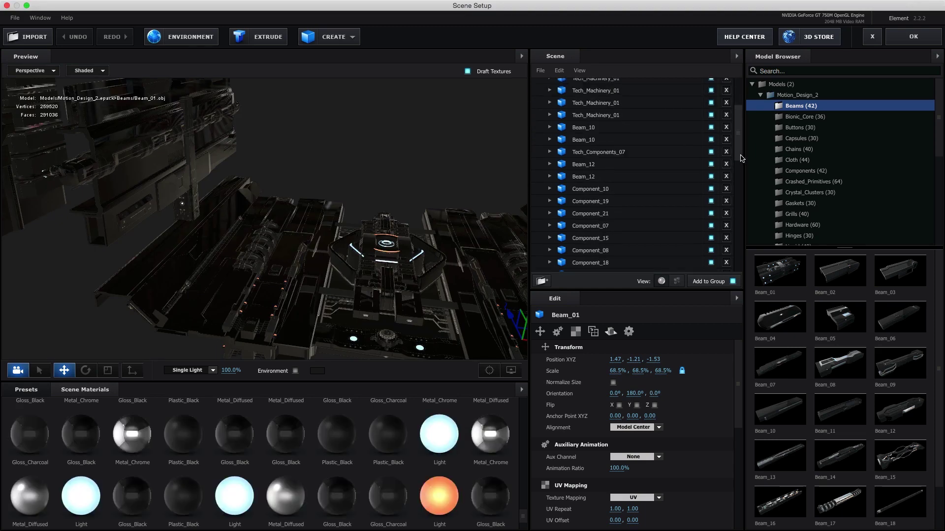
left_click_drag(937, 146, 937, 193)
left_click(900, 198)
scroll(689, 203, "down", 5)
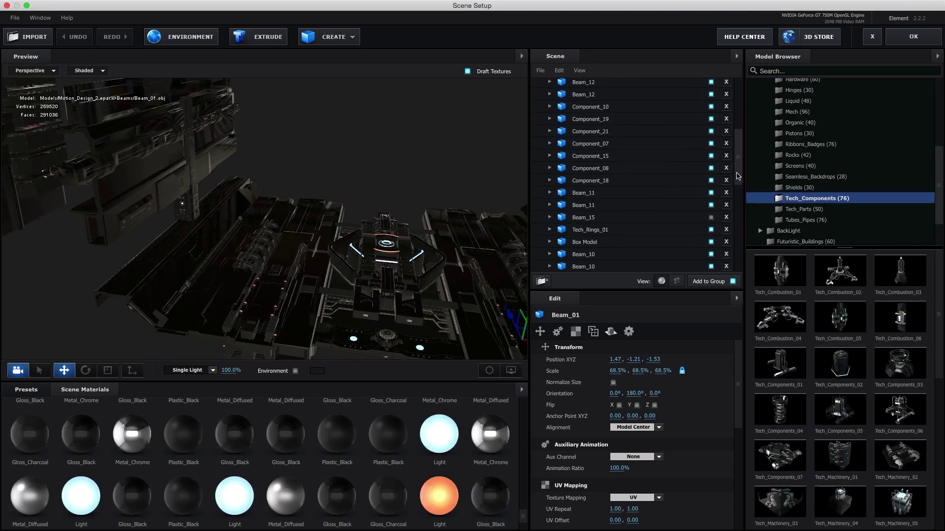
left_click(597, 196)
scroll(604, 187, "down", 2)
left_click(568, 185)
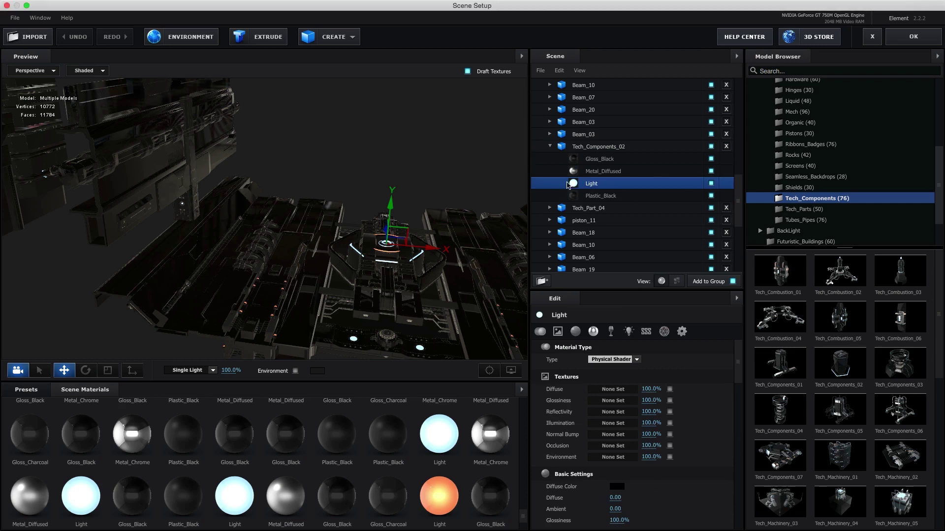
Make the Light material glow orange-red at slightly lower intensity, apply, and reopen the scene.
left_click_drag(739, 361, 738, 418)
left_click(617, 418)
left_click_drag(516, 167, 517, 232)
left_click(545, 230)
left_click_drag(590, 438, 588, 438)
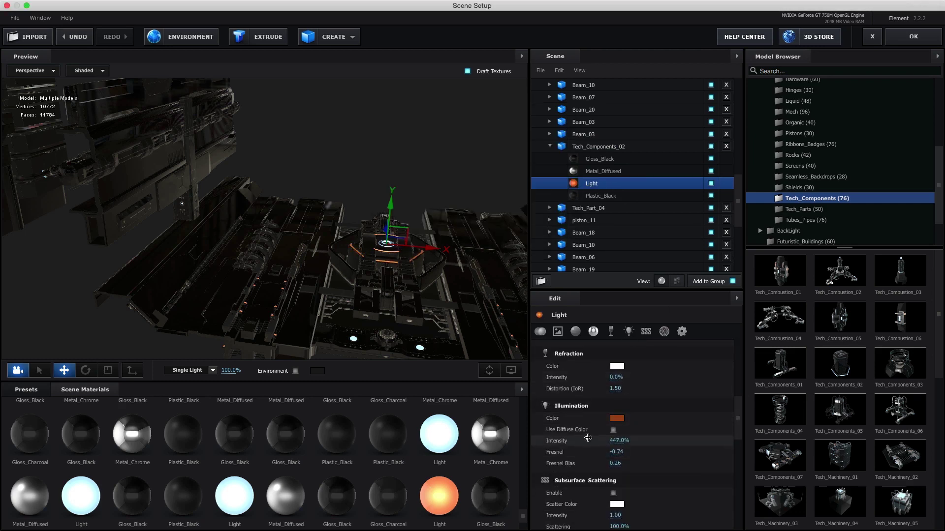
scroll(627, 485, "down", 10)
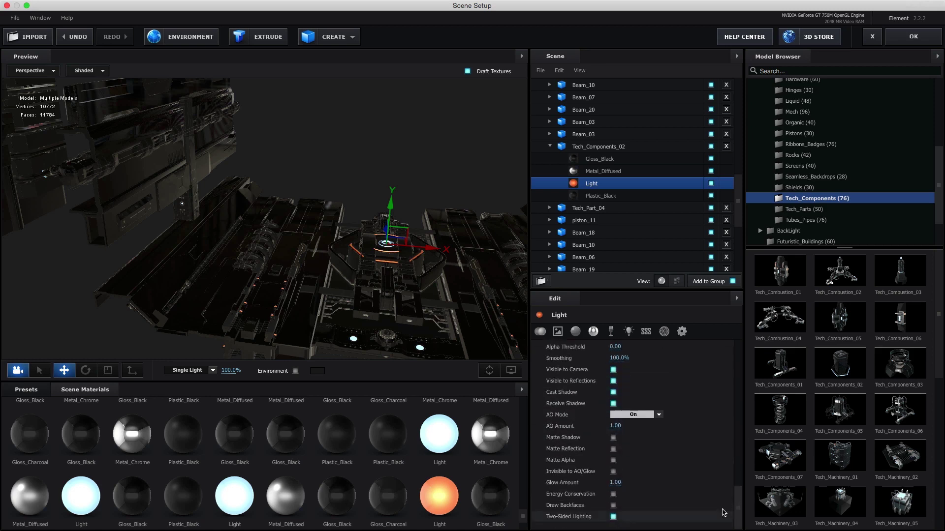
left_click(893, 42)
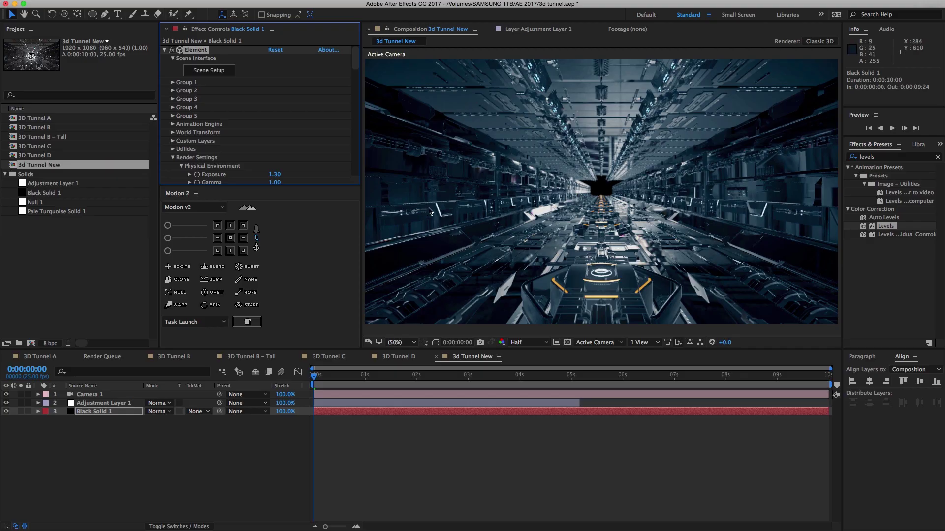
left_click(212, 70)
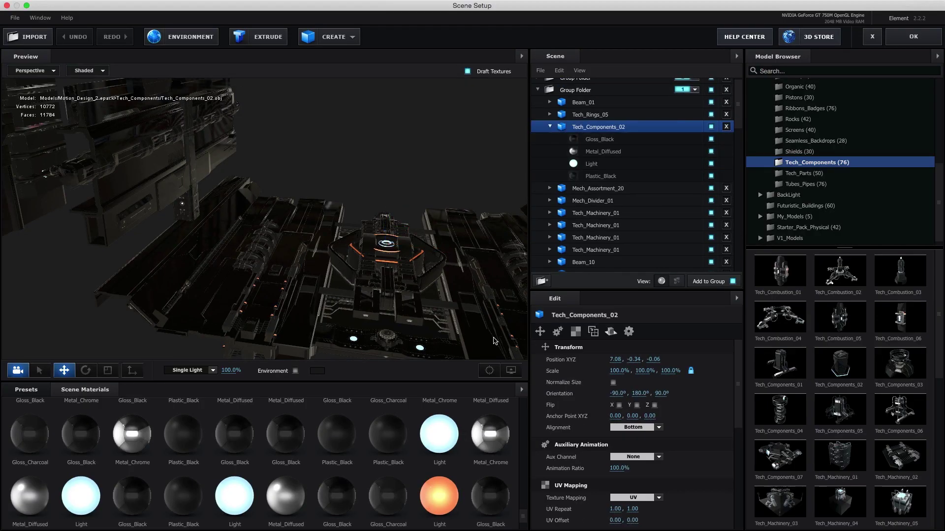
Add another Tech_Components_02 and rotate it about its X axis.
left_click_drag(525, 521, 527, 448)
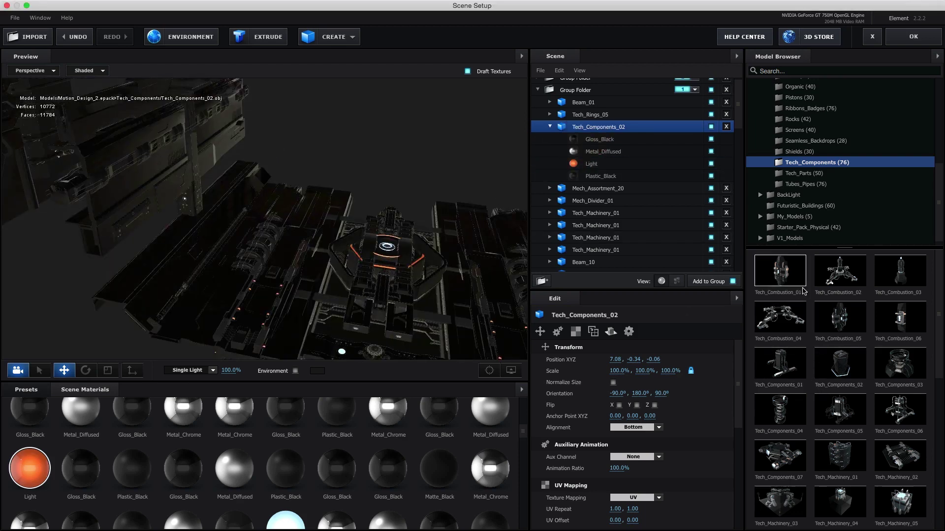
left_click(837, 368)
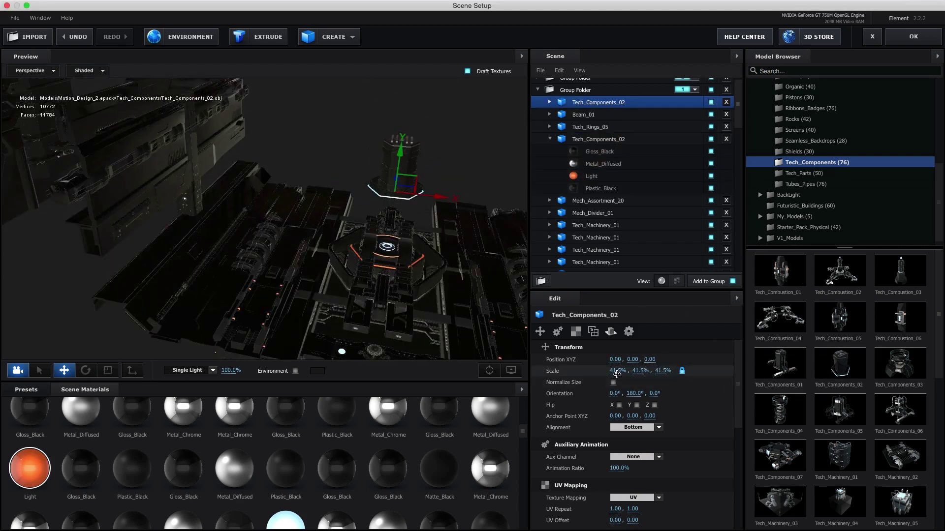
mouse_move(591, 397)
left_mouse_down()
mouse_move(665, 392)
mouse_move(578, 403)
left_mouse_up()
type("0")
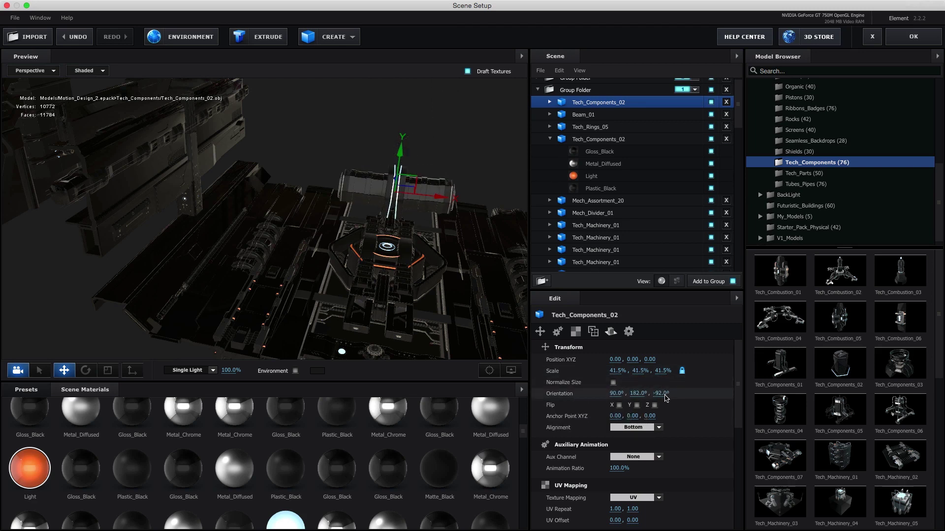
left_click_drag(666, 398, 687, 382)
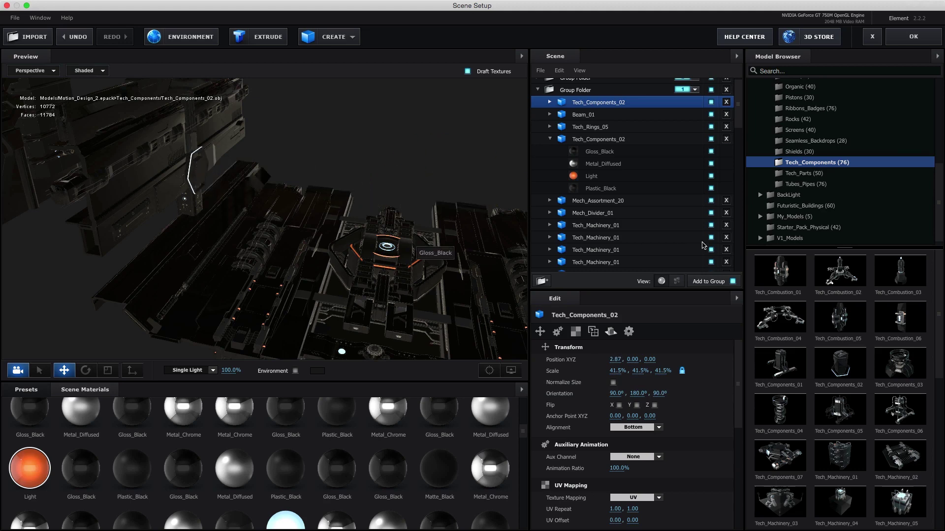
Place the piece upper left at -2.90, 0.44, 0.00, rotated 120°, 180°, -90°.
mouse_move(345, 258)
left_mouse_down()
mouse_move(467, 166)
mouse_move(443, 207)
mouse_move(335, 210)
left_mouse_up()
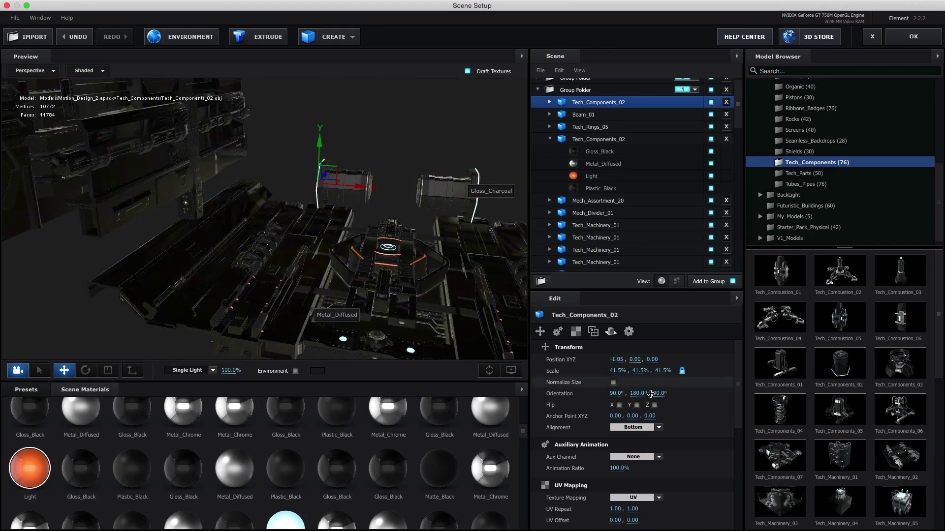
left_click_drag(652, 393, 666, 396)
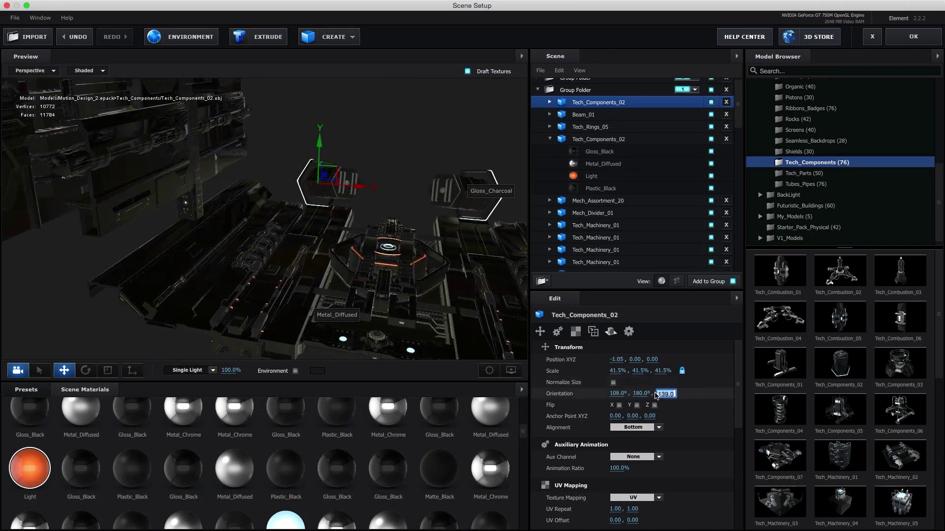
key("ctrl+z")
key("ctrl+z")
left_click_drag(638, 393, 655, 398)
key("ctrl+z")
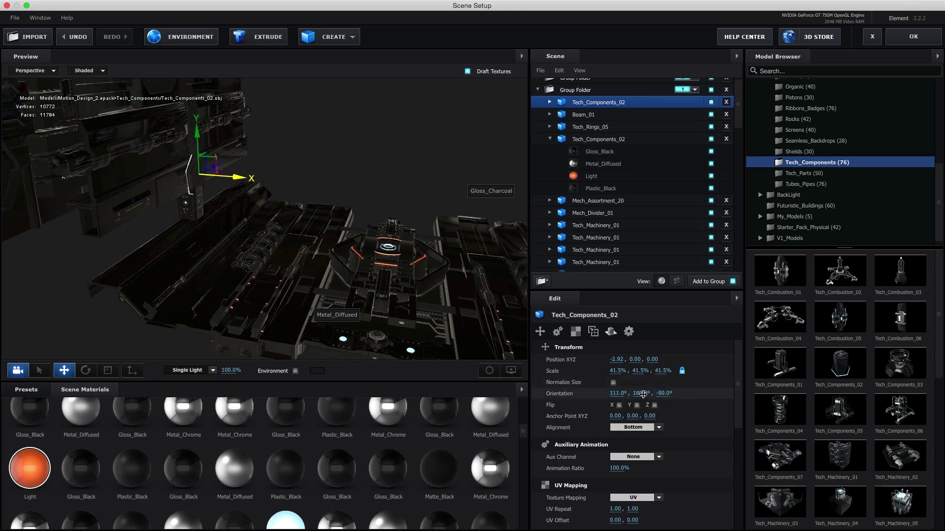
left_click_drag(196, 144, 211, 256)
Show the new piece's materials and browse to the Components model folder.
left_click(549, 102)
mouse_move(305, 276)
left_mouse_down()
mouse_move(271, 292)
mouse_move(209, 146)
left_mouse_up()
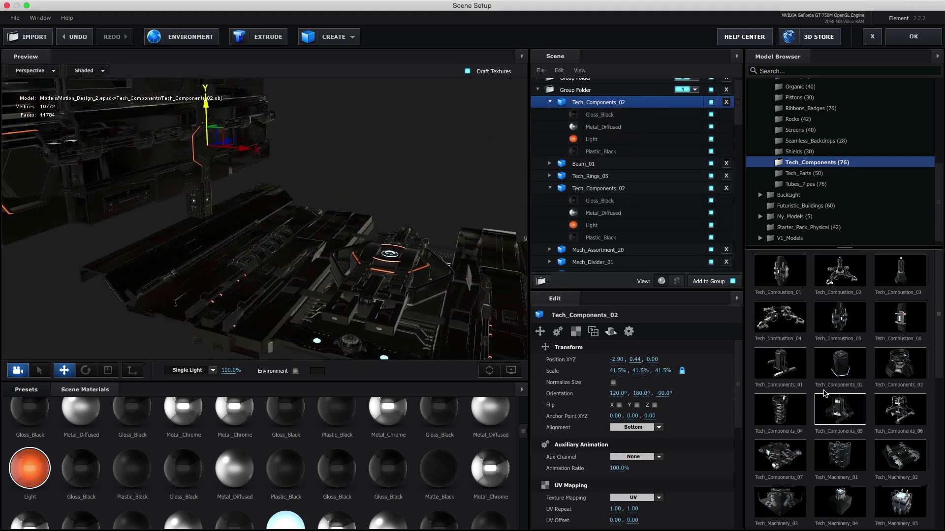
scroll(933, 129, "up", 5)
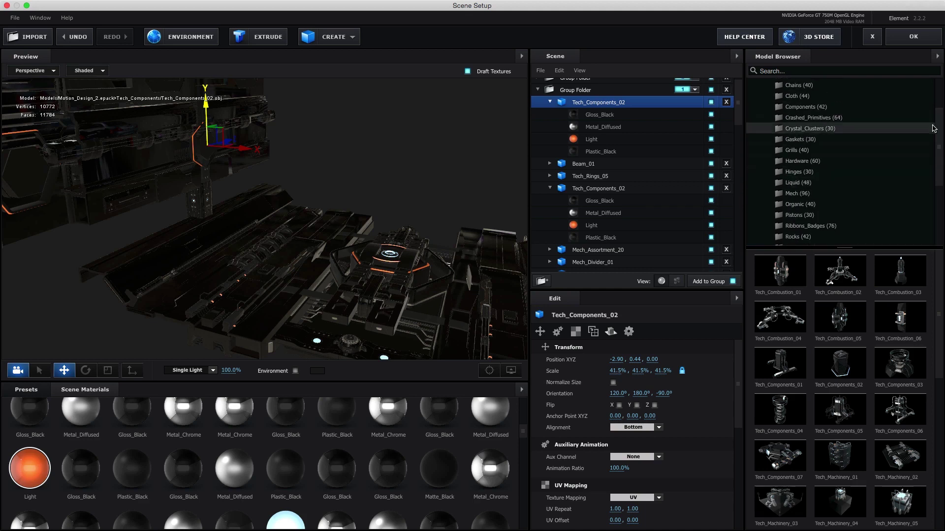
scroll(934, 128, "up", 3)
key("Down")
key("Down")
key("Down")
key("Down")
key("Down")
key("Down")
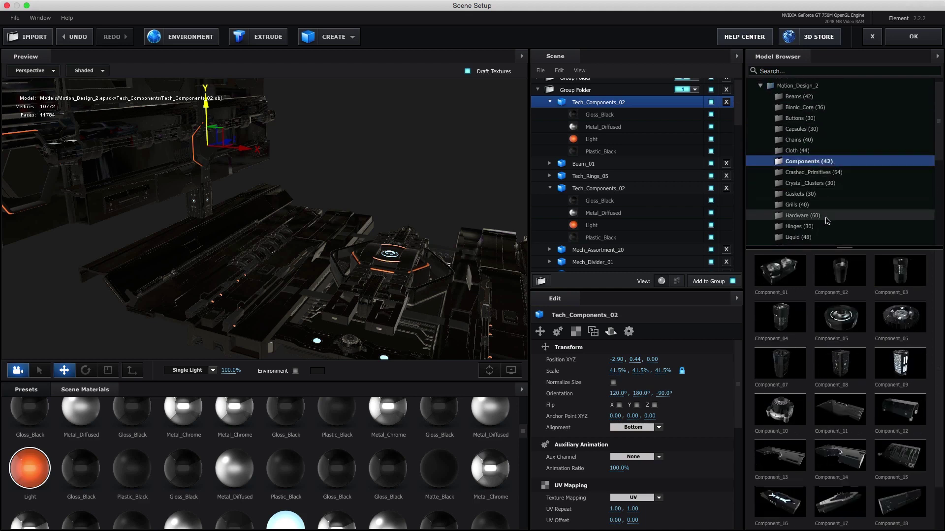
Add Component_09, rotate it -90° on X, and move it up to the left.
left_click_drag(899, 364, 235, 181)
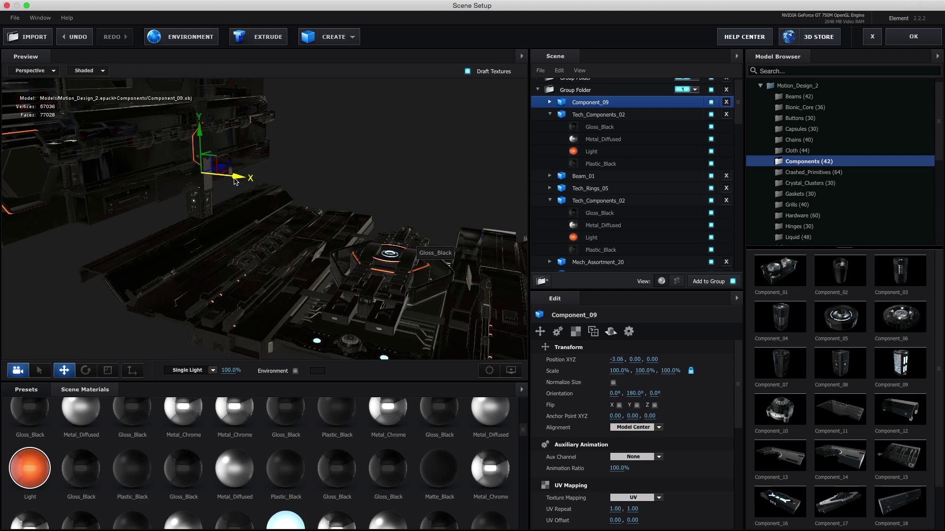
left_click_drag(560, 394, 535, 395)
left_click(618, 394)
type("-90")
key("Return")
mouse_move(235, 173)
left_mouse_down()
mouse_move(113, 110)
mouse_move(148, 118)
left_mouse_up()
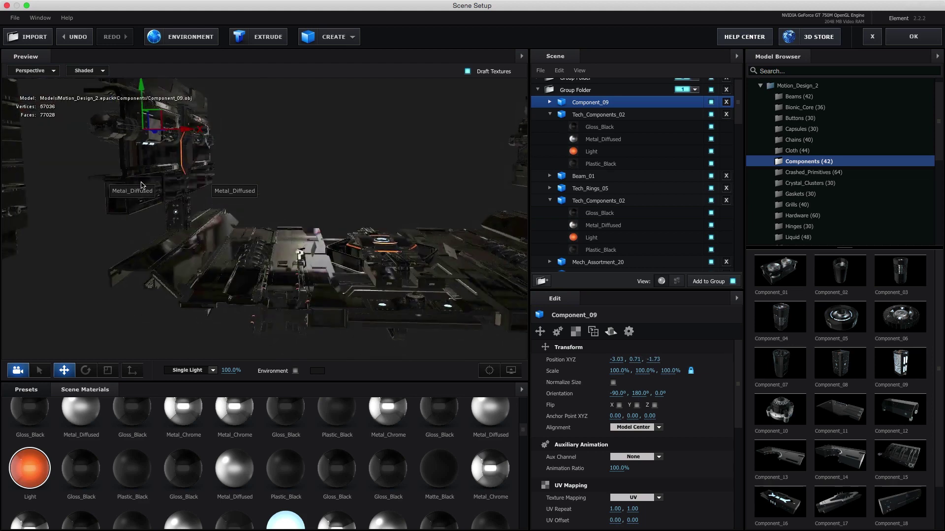
Give Component_09's Light material a bright cyan illumination colour.
left_click(138, 153)
scroll(640, 443, "down", 10)
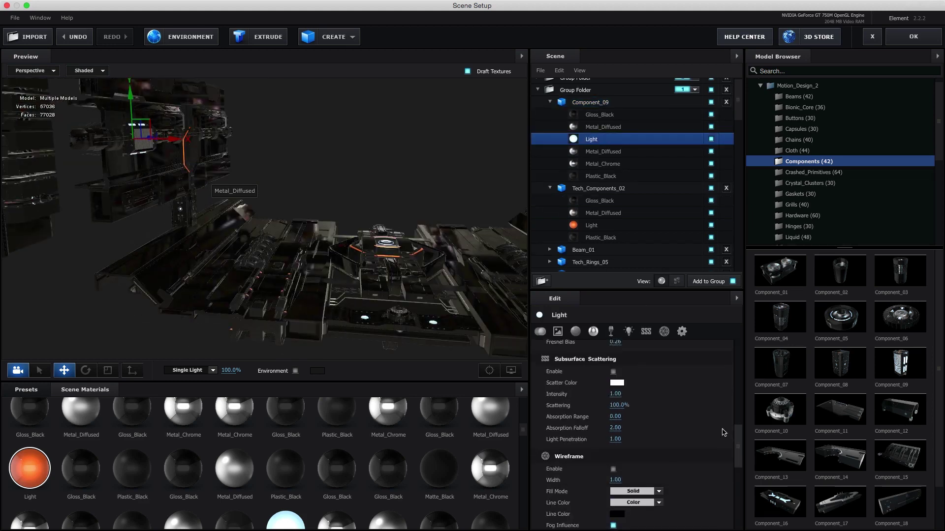
left_click(617, 446)
left_click(450, 121)
left_click(515, 175)
left_click(504, 116)
left_click(545, 230)
scroll(729, 420, "down", 2)
scroll(730, 420, "down", 5)
Apply the scene, then slide two selected components left and reapply.
left_click(907, 39)
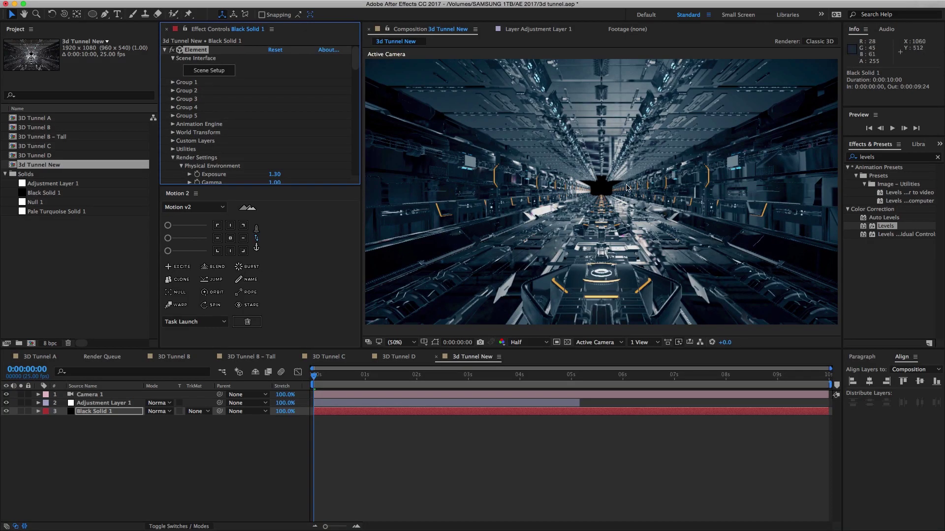
left_click(217, 72)
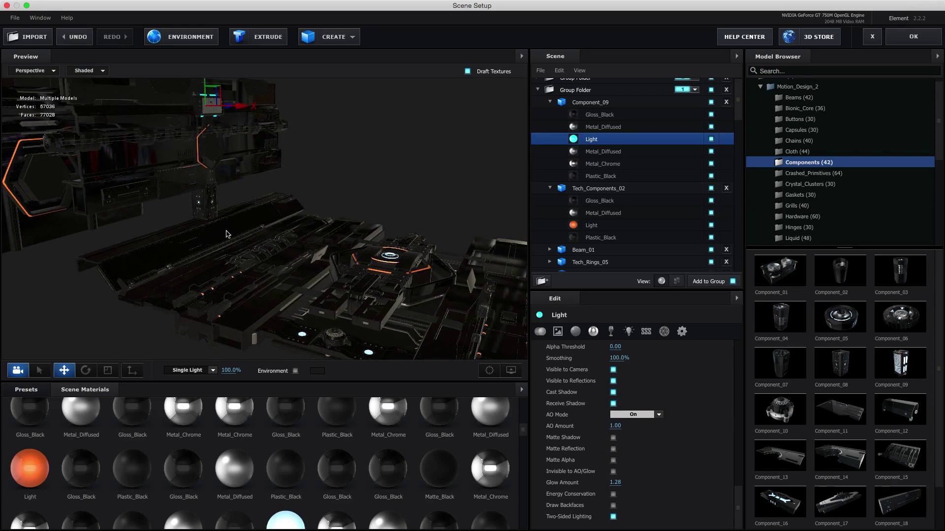
left_click_drag(228, 234, 215, 204)
left_click(898, 37)
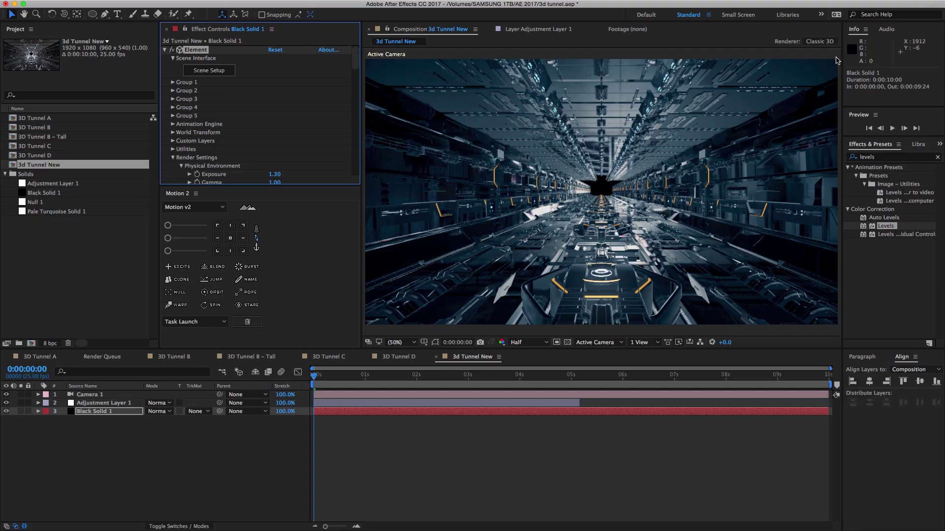
left_click(212, 72)
mouse_move(250, 126)
left_mouse_down()
mouse_move(170, 132)
mouse_move(354, 95)
left_mouse_up()
left_click(896, 39)
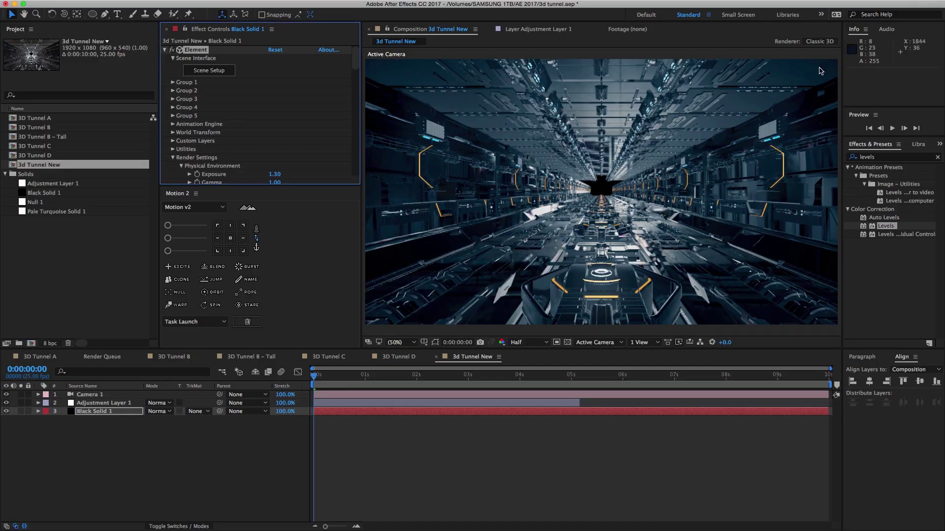
Add Component_16 and give its lights the cyan Light material.
left_click(211, 74)
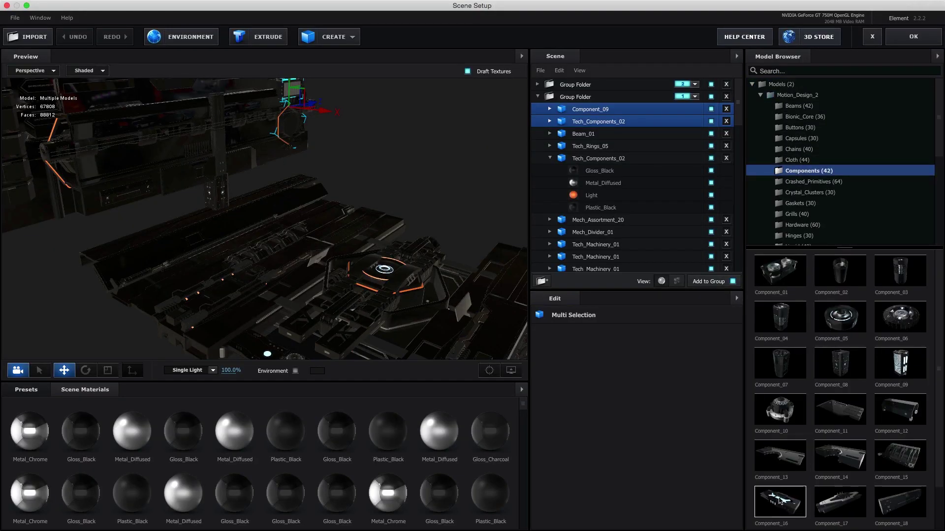
left_click(780, 501)
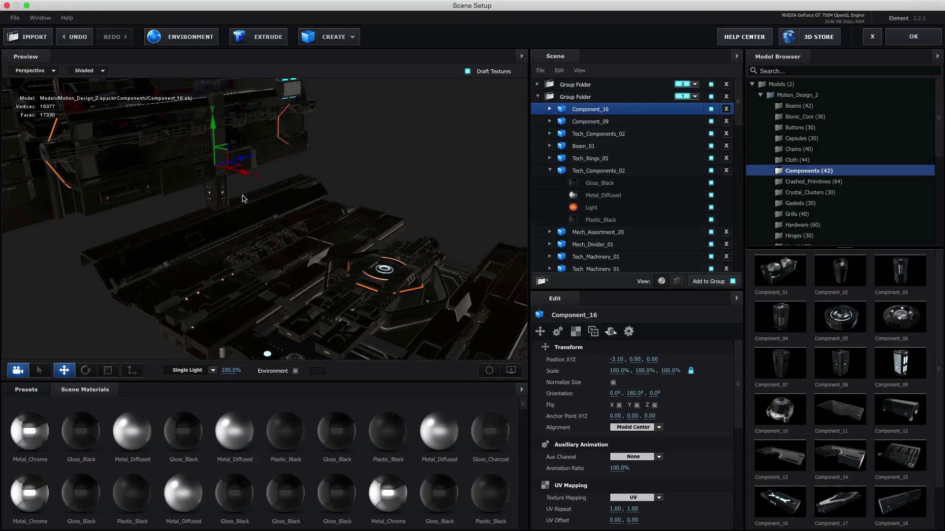
left_click(549, 109)
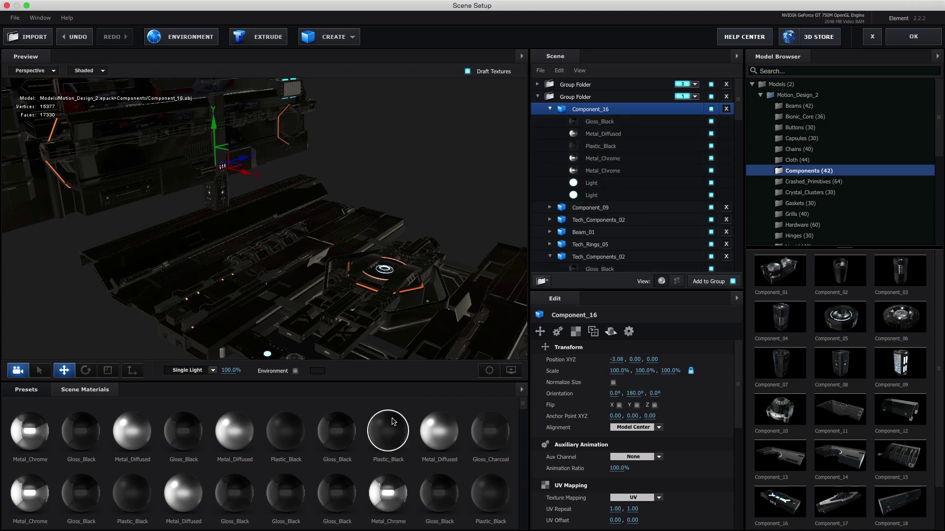
left_click_drag(183, 433, 295, 346)
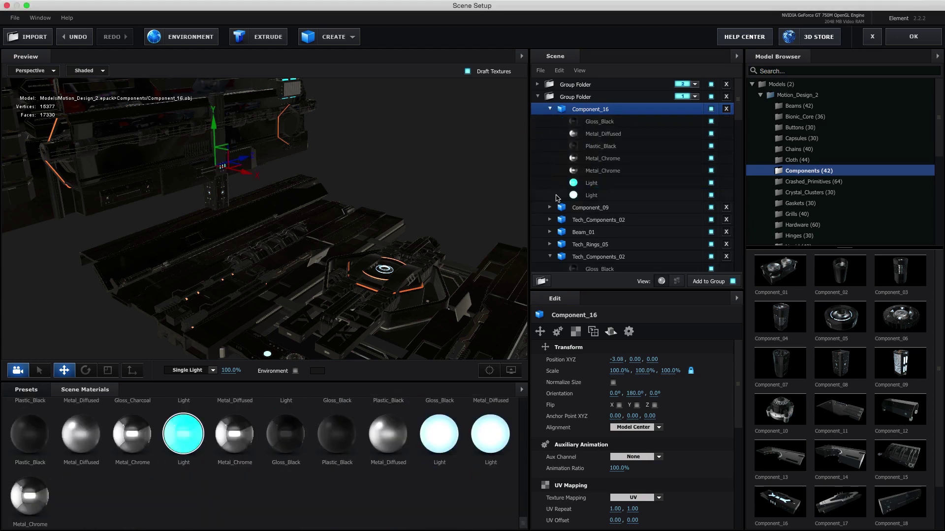
left_click_drag(305, 256, 338, 184)
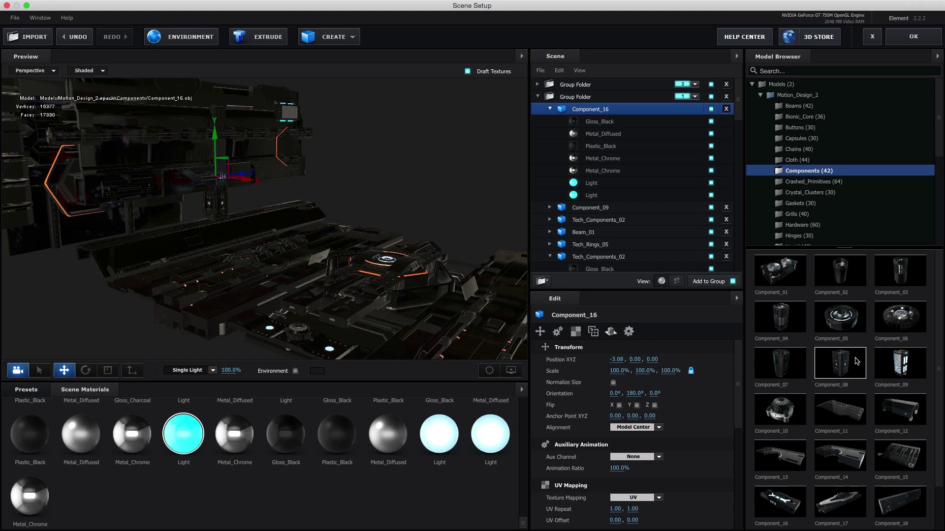
left_click_drag(260, 253, 280, 232)
scroll(866, 377, "down", 1)
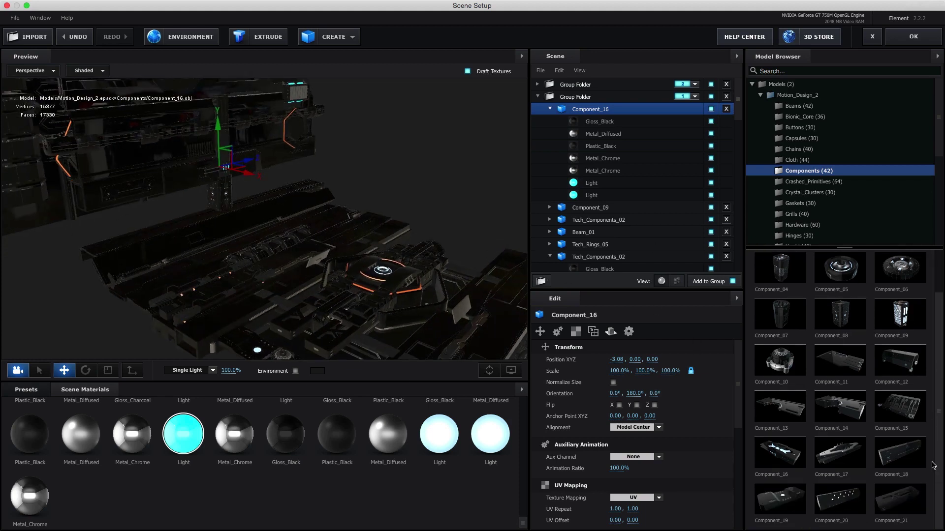
Add Component_20 at -3.05, 0.88, -1.51, tilted 32° on Z, and apply the scene.
left_click(840, 500)
left_click_drag(237, 169, 246, 171)
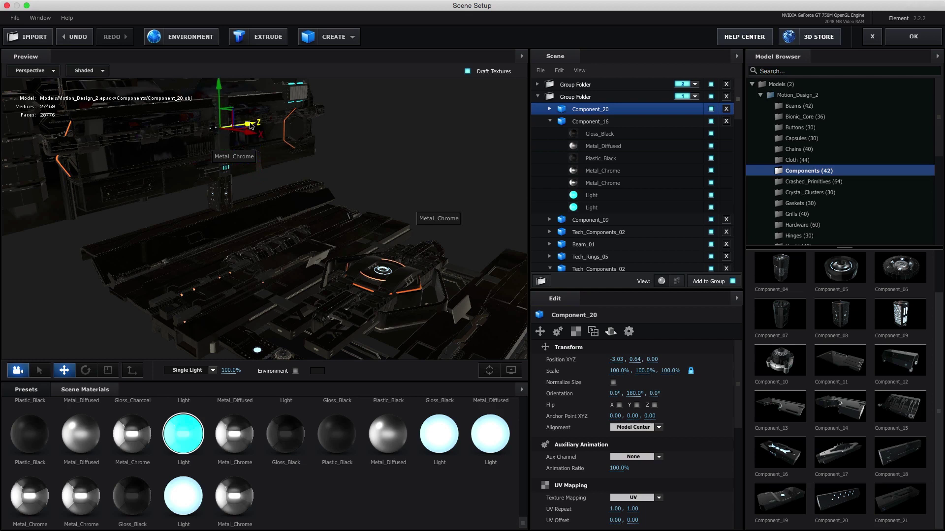
left_click_drag(251, 126, 265, 236)
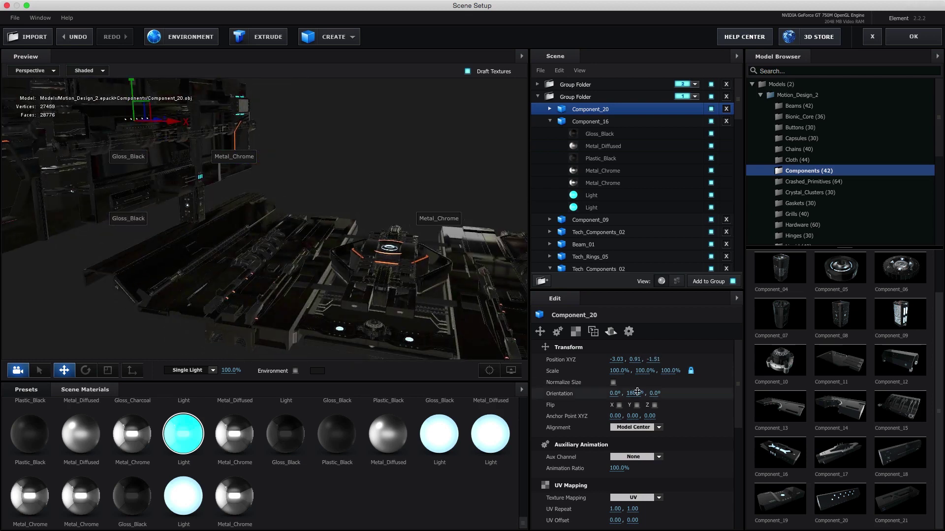
left_click_drag(685, 395, 689, 394)
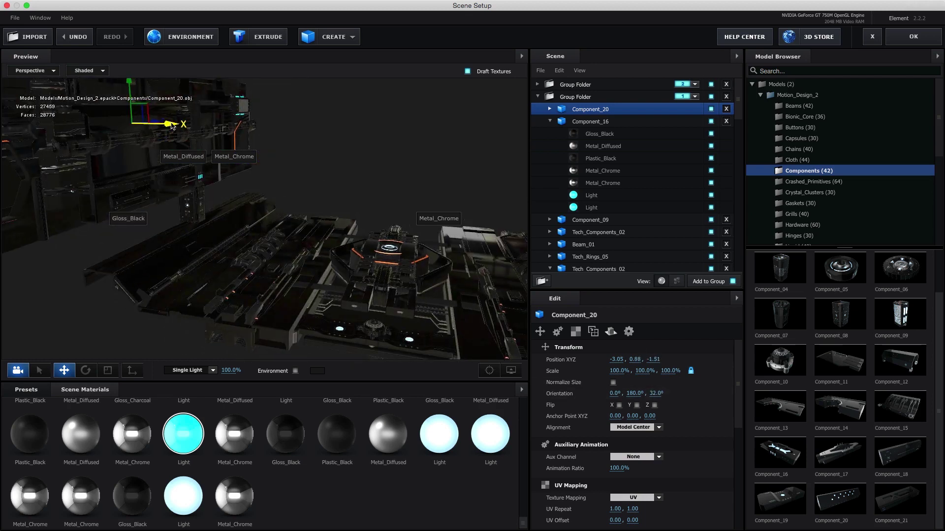
left_click(913, 36)
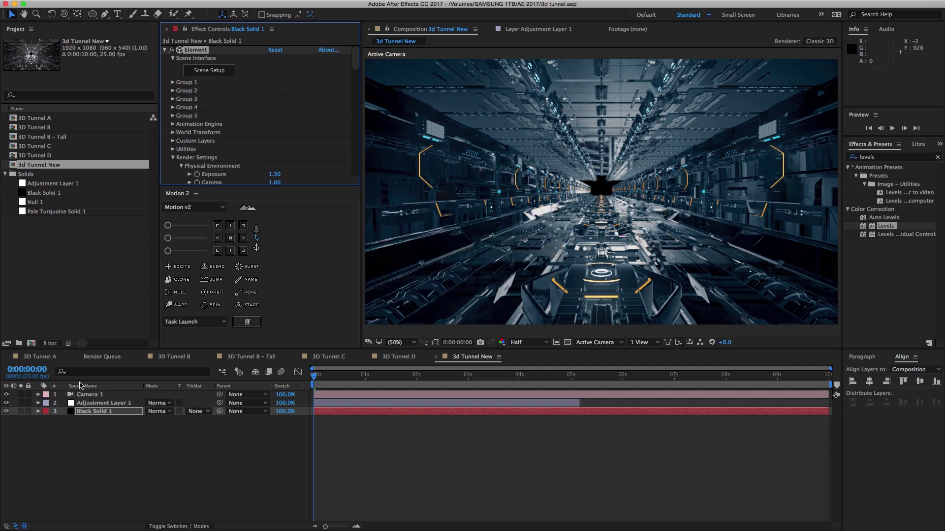
Parent Camera 1 to a null, set preview resolution to Third, and hide Adjustment Layer 1's grade.
left_click(89, 394)
left_click(177, 292)
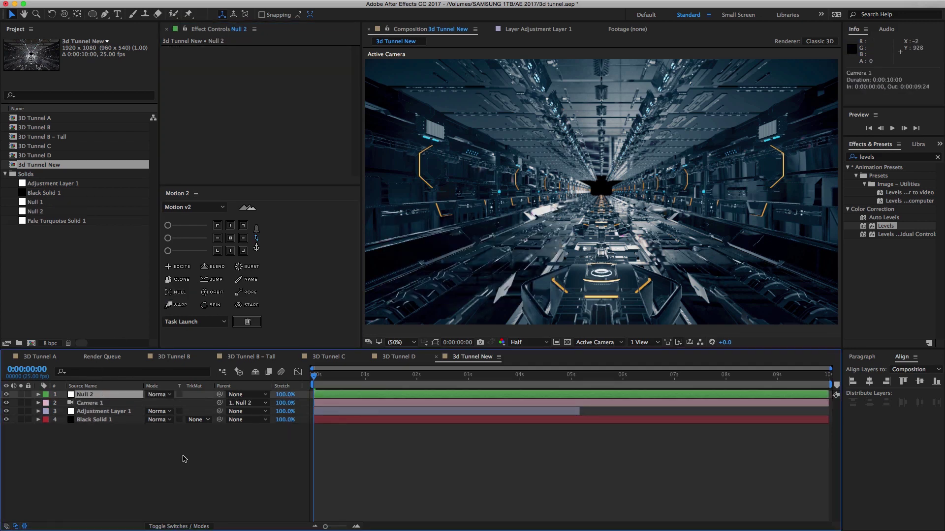
left_click(186, 526)
left_click(105, 404)
left_click(545, 343)
left_click(6, 411)
key("u")
key("u")
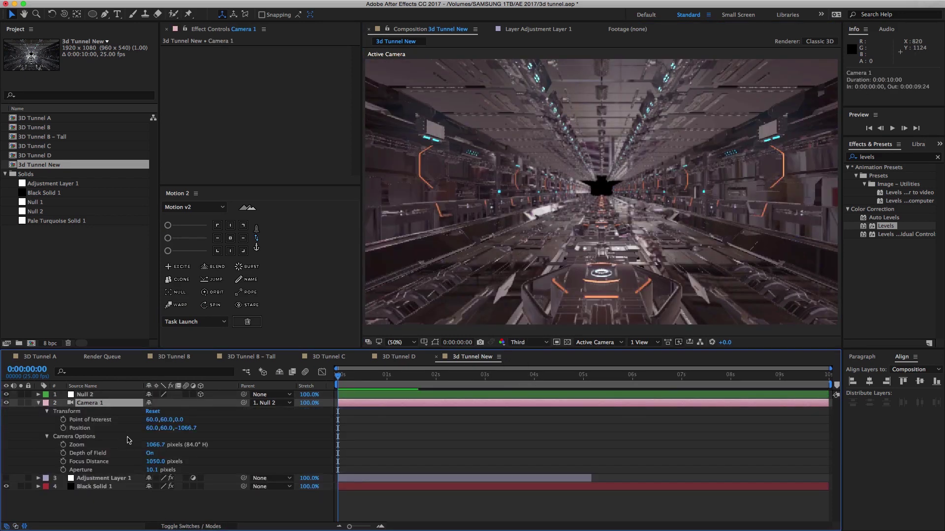
left_click(39, 403)
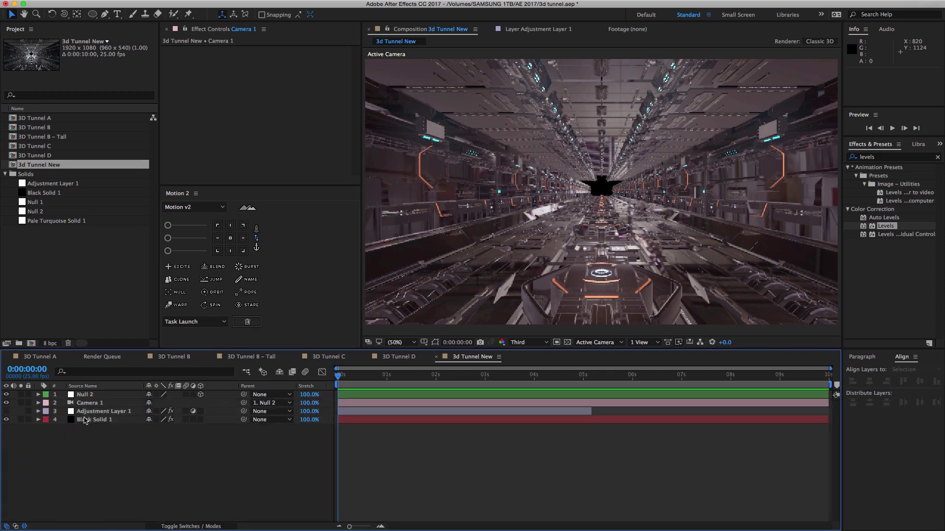
On Black Solid 1, recommit Glow Intensity and disable the Levels effect.
left_click(93, 420)
mouse_move(356, 55)
left_mouse_down()
mouse_move(357, 142)
mouse_move(353, 122)
left_mouse_up()
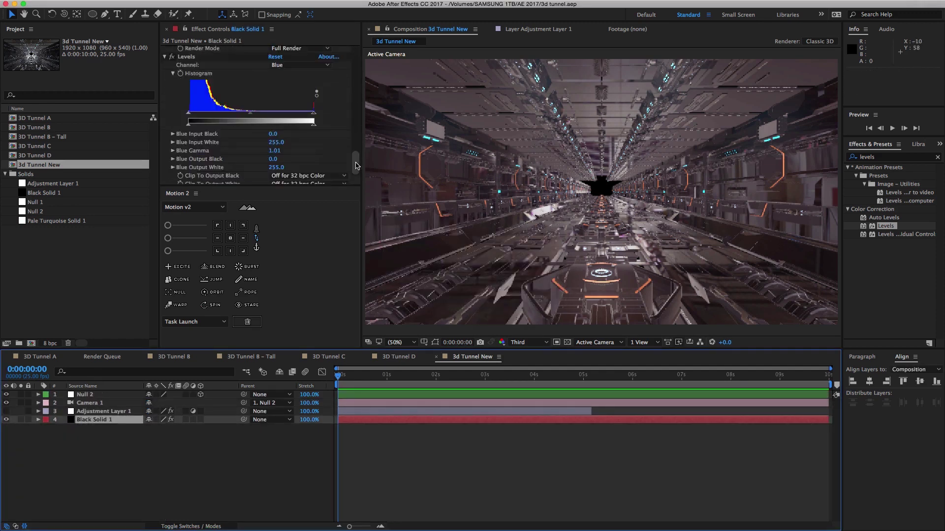
scroll(275, 108, "up", 6)
left_click(278, 87)
key("Return")
scroll(340, 101, "down", 6)
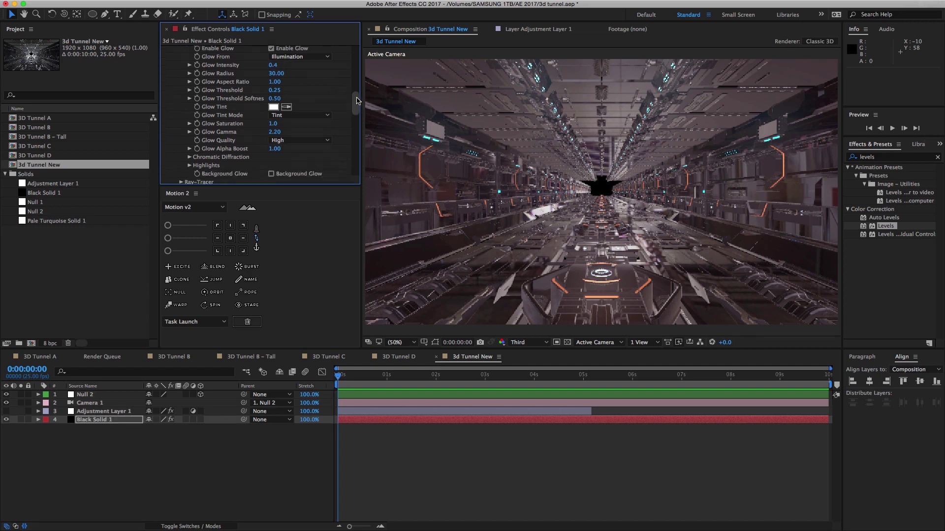
scroll(295, 123, "down", 5)
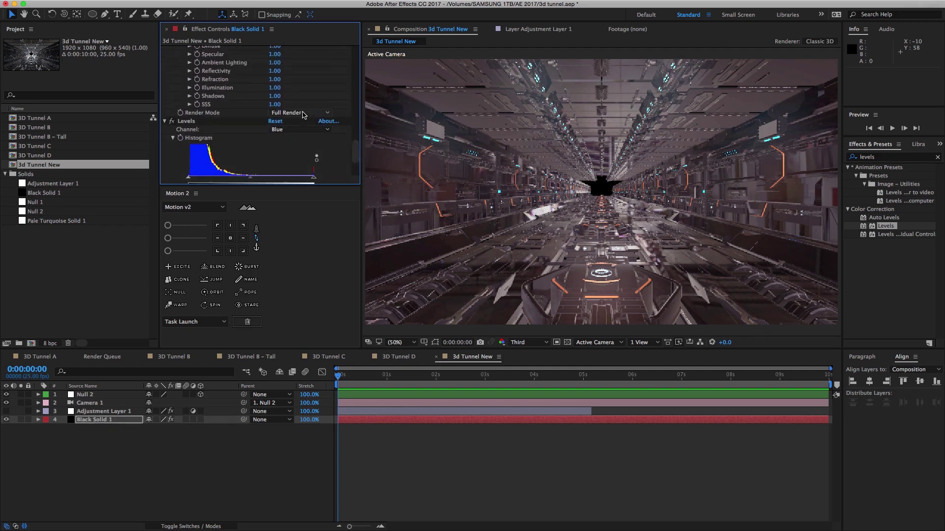
left_click(172, 121)
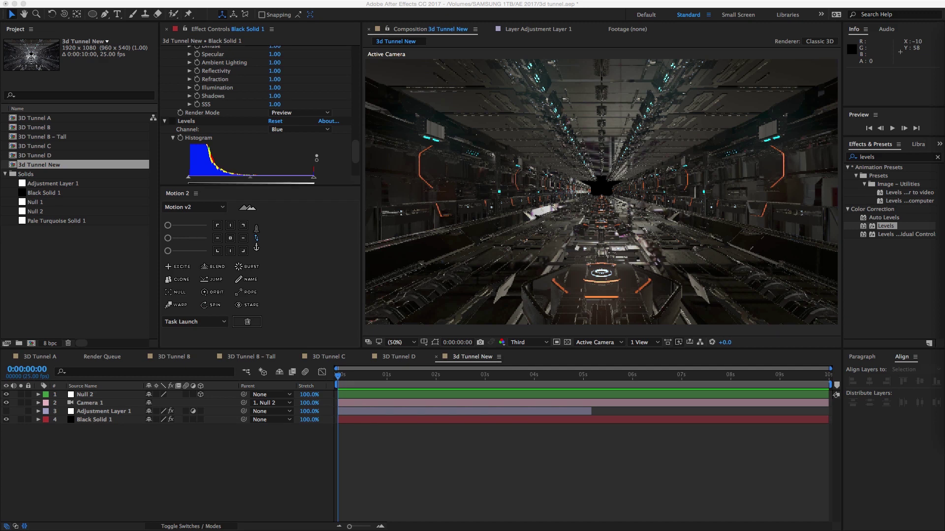
Preview the camera move and recommit Camera 1's wiggle Position expression.
left_click(89, 403)
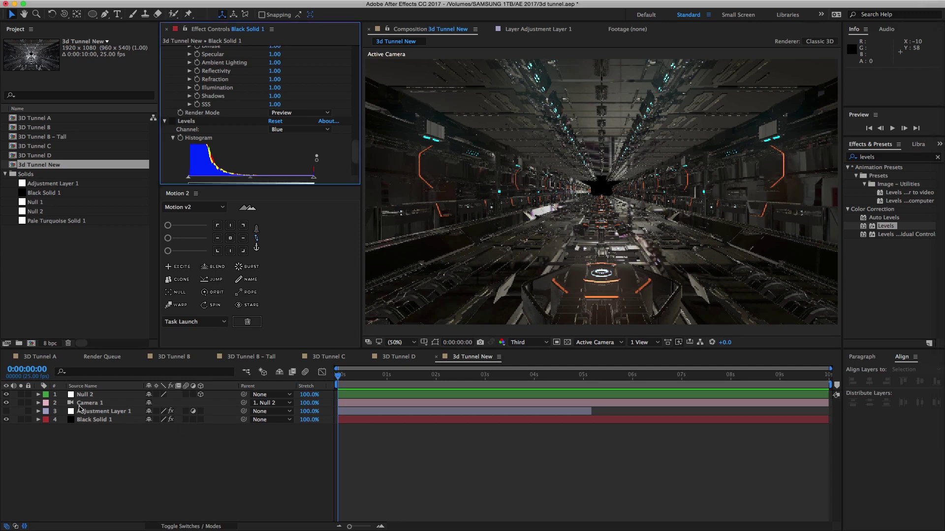
key("e")
key("e")
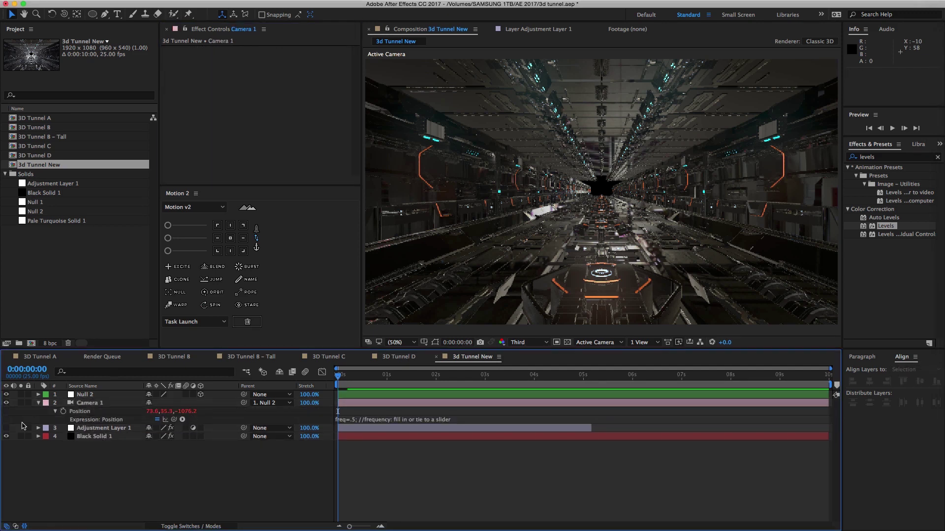
key("space")
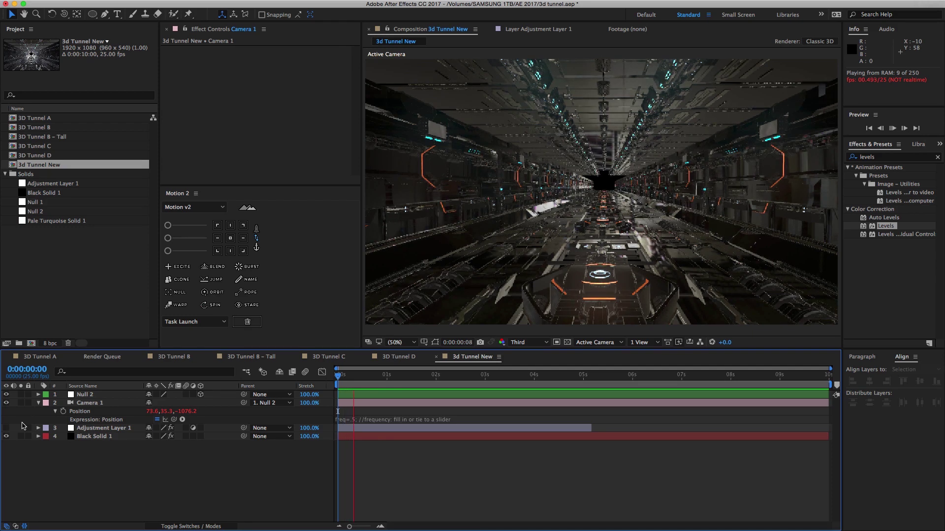
key("space")
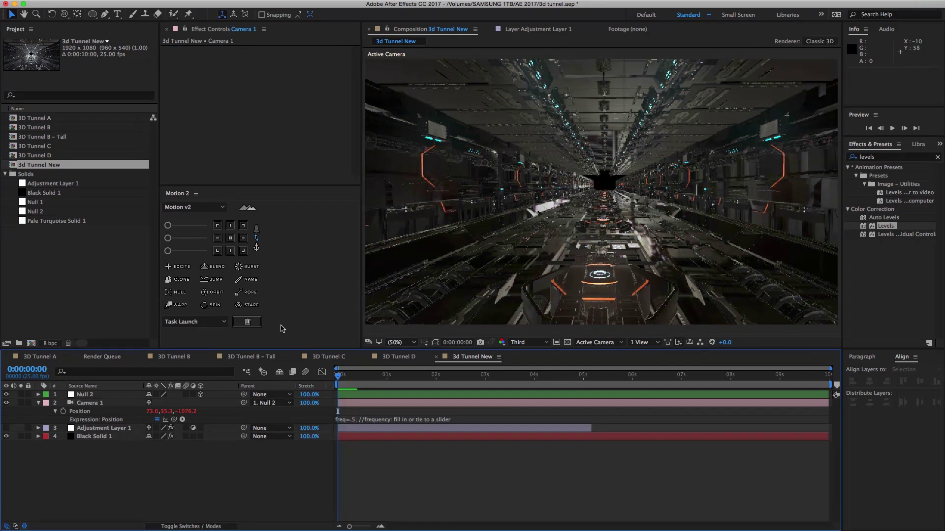
left_click(351, 419)
left_click(364, 414)
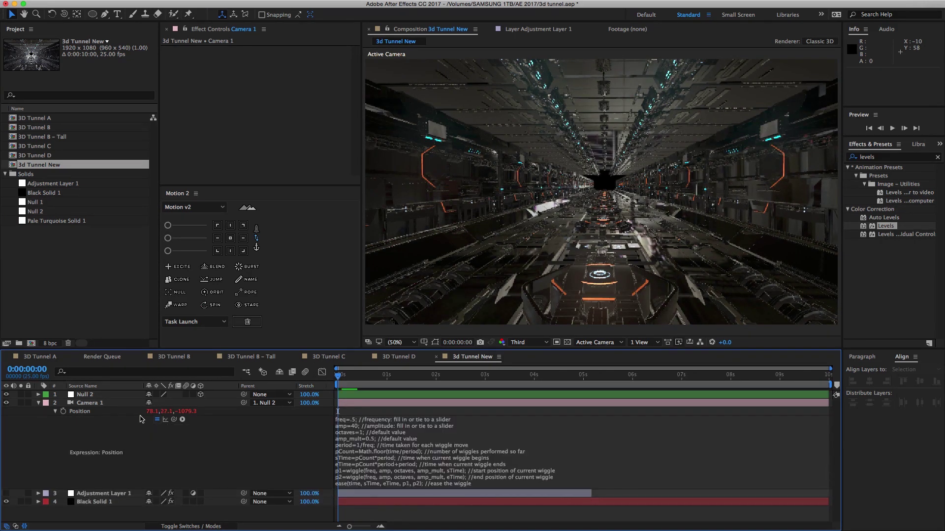
Set Null 2's Position Z to 400 at its next keyframe.
left_click(83, 397)
key("p")
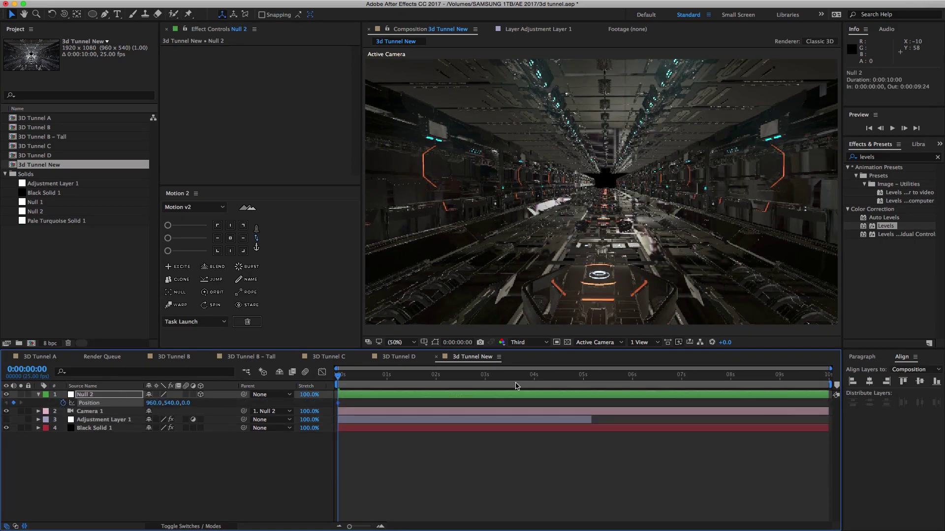
key("k")
left_click(189, 403)
type("400")
key("Return")
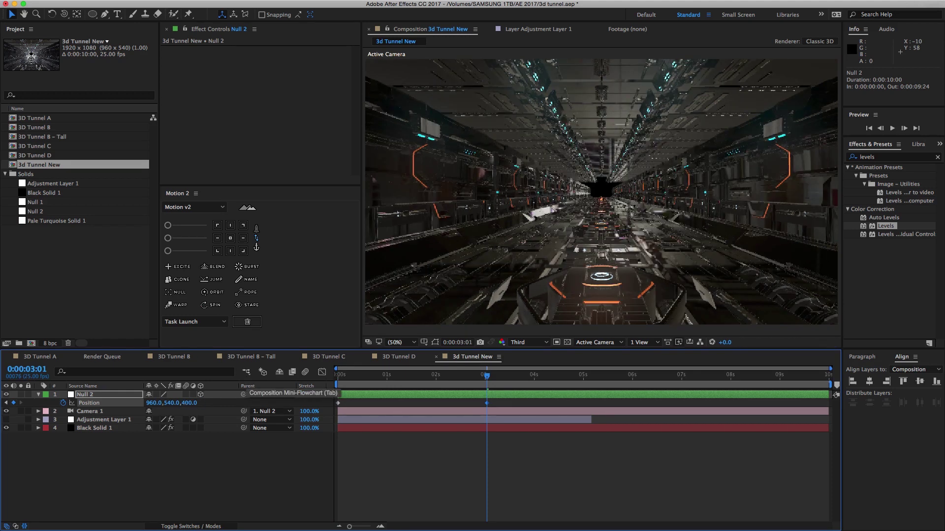
Orbit Camera 1 at frame 0 to reframe the start of the tunnel.
left_click_drag(346, 375, 331, 380)
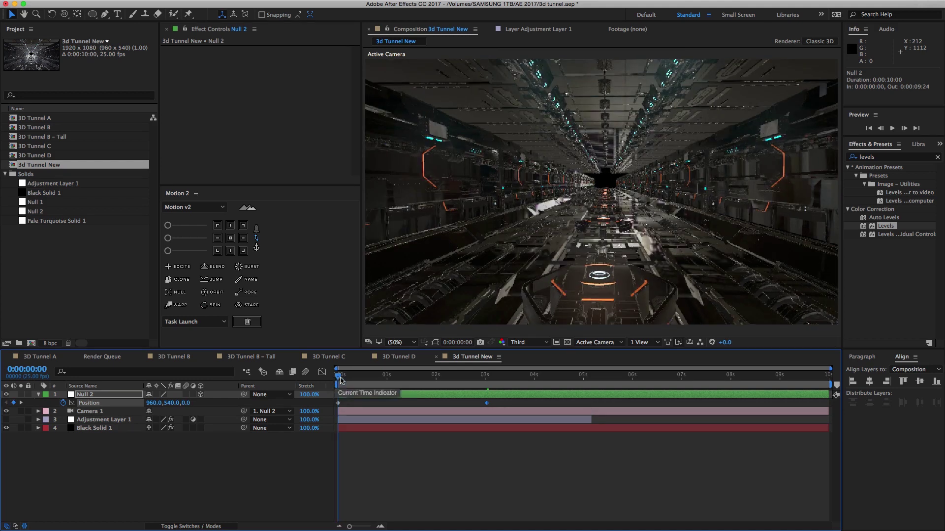
left_click(411, 377)
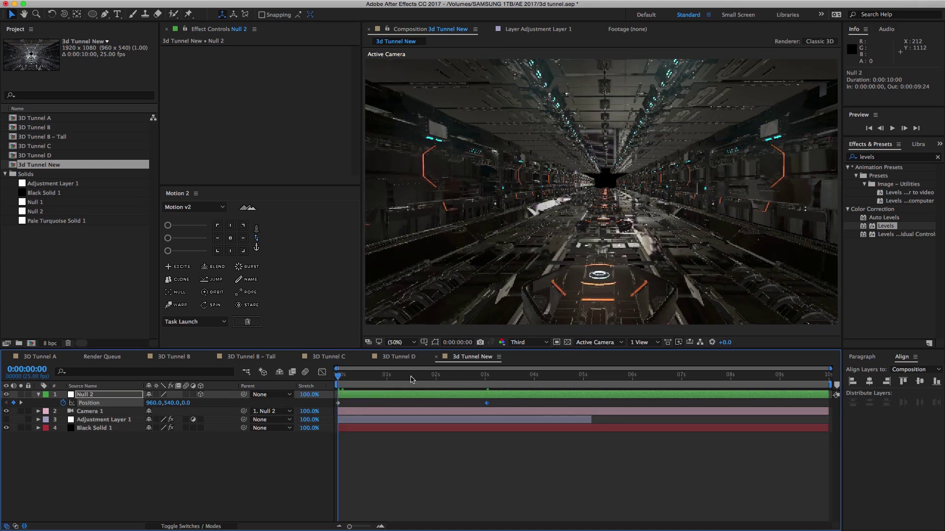
left_click(100, 412)
key("p")
left_click(54, 419)
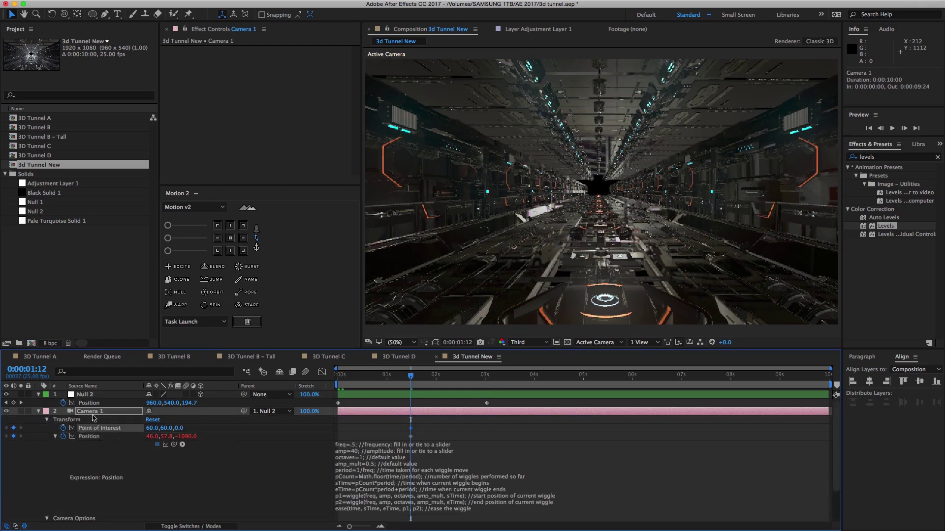
key("Home")
key("c")
left_click_drag(532, 216, 546, 213)
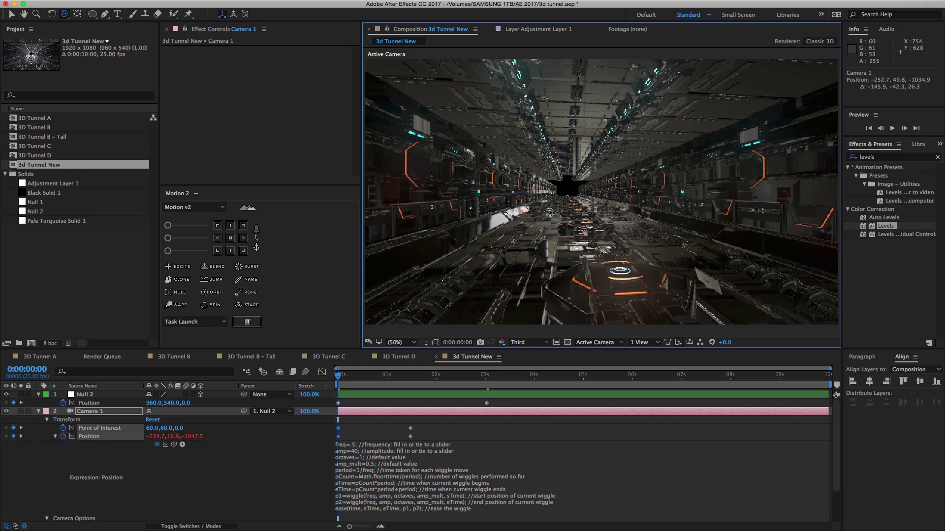
left_click(487, 374)
Review Black Solid 1's Levels and Adjustment Layer 1's grading effects.
key("u")
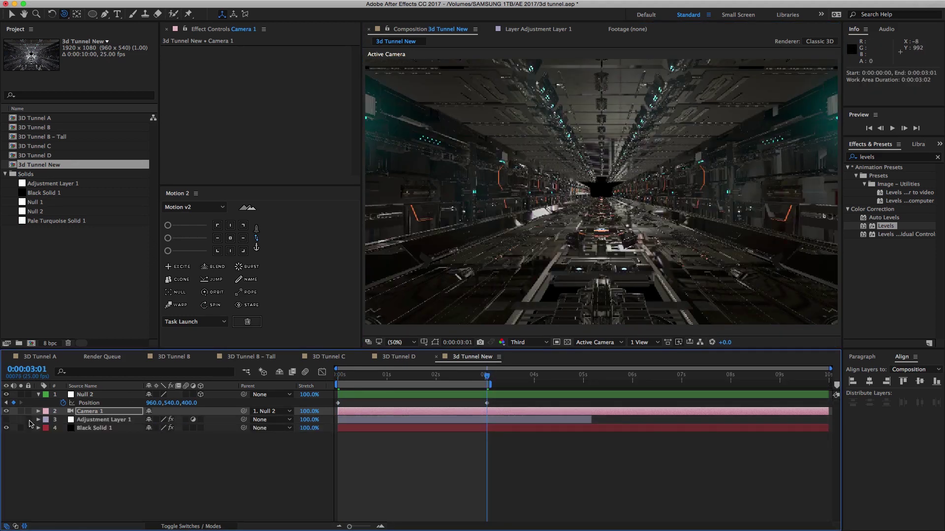
left_click(96, 420)
left_click(95, 431)
scroll(176, 76, "down", 5)
left_click(176, 77)
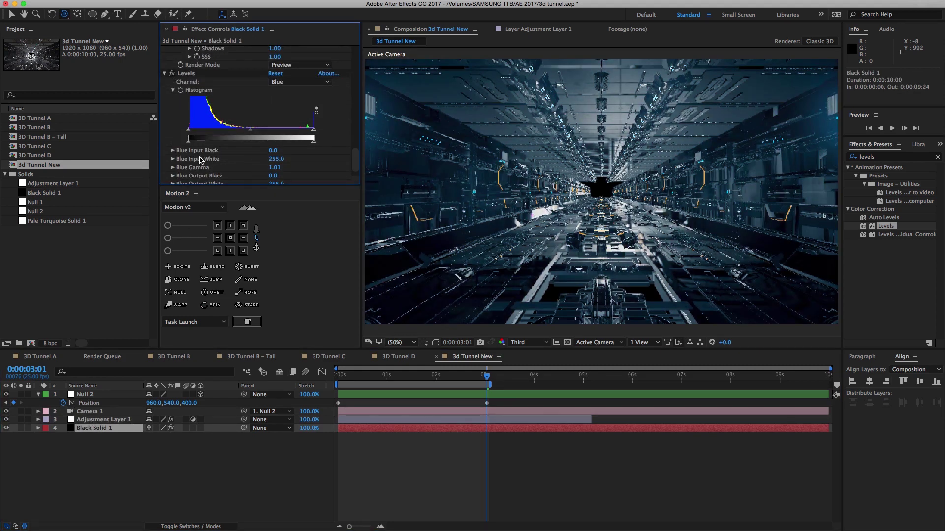
left_click(103, 420)
left_click(196, 78)
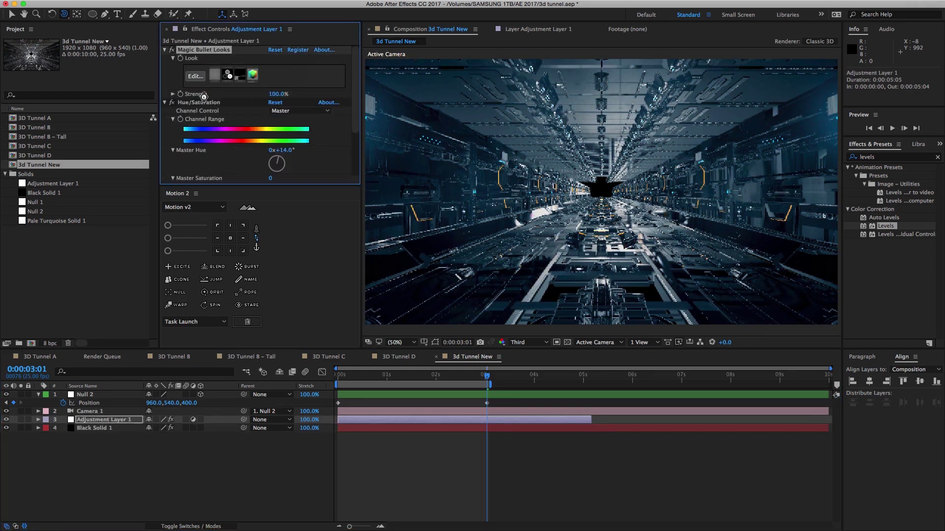
key("Escape")
Disable Hue/Saturation and apply the Blockbuster Cool Critical Care look in Magic Bullet Looks.
left_click(171, 102)
left_click(165, 102)
left_click(196, 75)
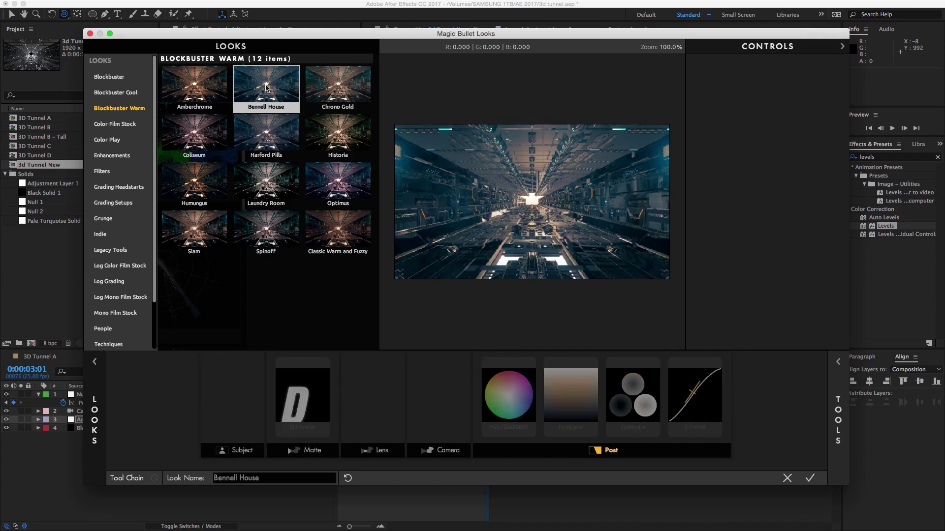
left_click(117, 92)
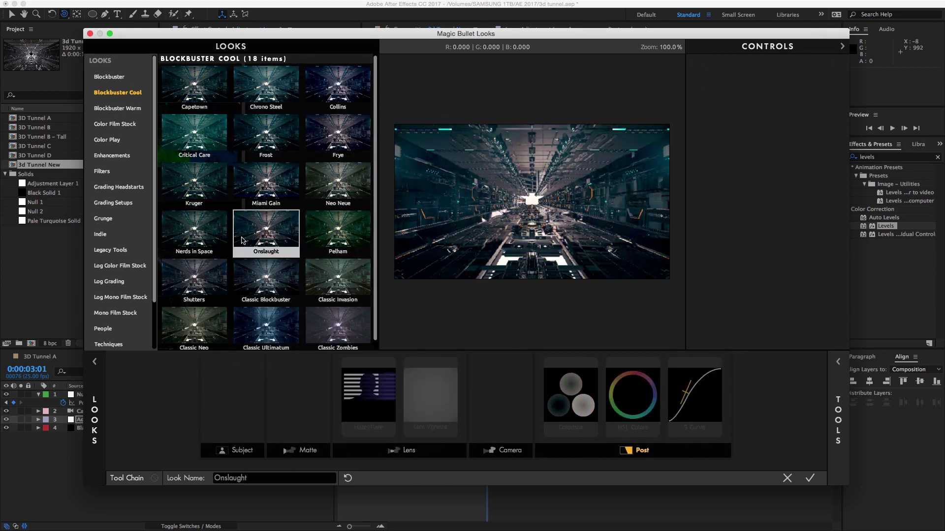
left_click(194, 136)
left_click(809, 478)
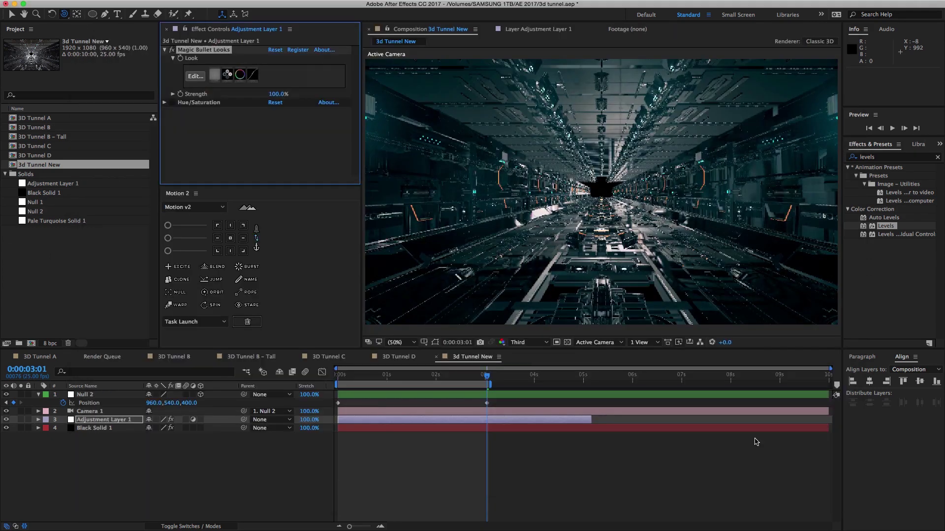
Apply Levels to Adjustment Layer 1, then select Black Solid 1.
left_click(111, 420)
double_click(885, 226)
left_click(93, 428)
scroll(276, 148, "down", 5)
scroll(276, 148, "up", 1)
Keep Element's render mode at Full Render and set the preview resolution to Half.
left_click(300, 116)
left_click(283, 122)
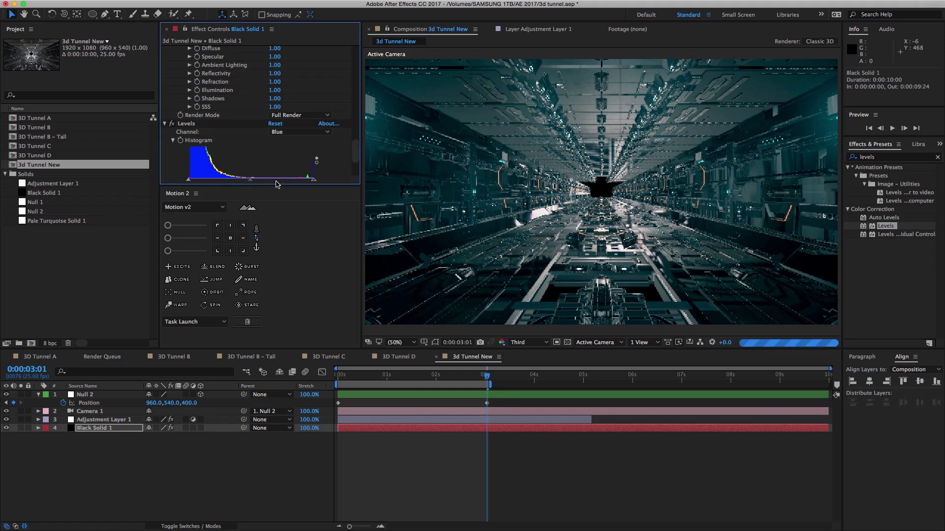
left_click(529, 342)
left_click(521, 358)
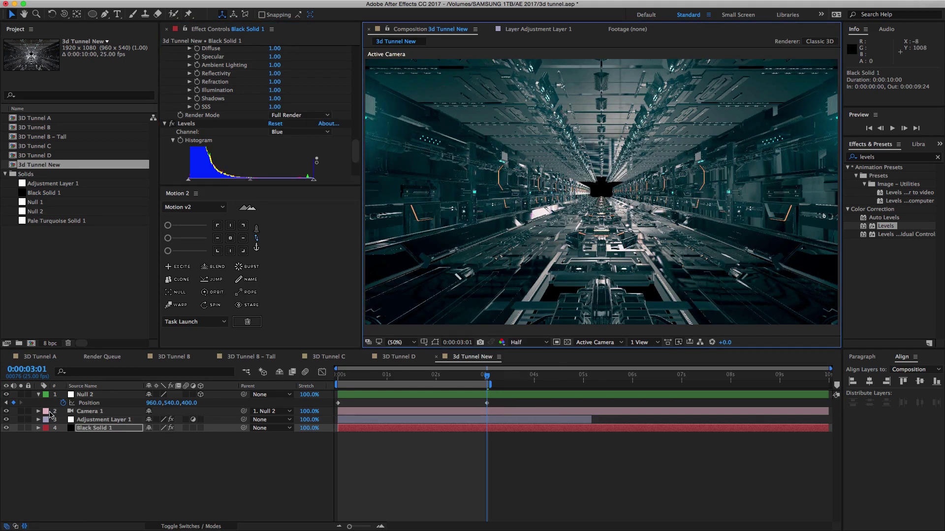
Set Element's supersampling to 2.
left_click(38, 412)
scroll(276, 123, "down", 5)
left_click(296, 88)
left_click(281, 111)
At 0:00:01:01 raise Glow Intensity to 0.6, then darken the image with the Levels gamma.
left_click(389, 378)
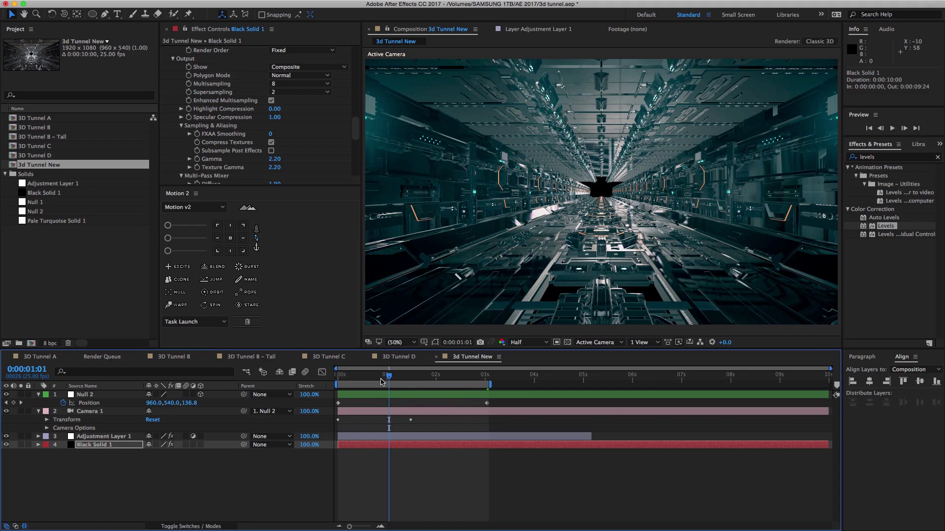
mouse_move(354, 127)
left_mouse_down()
mouse_move(352, 161)
mouse_move(350, 111)
left_mouse_up()
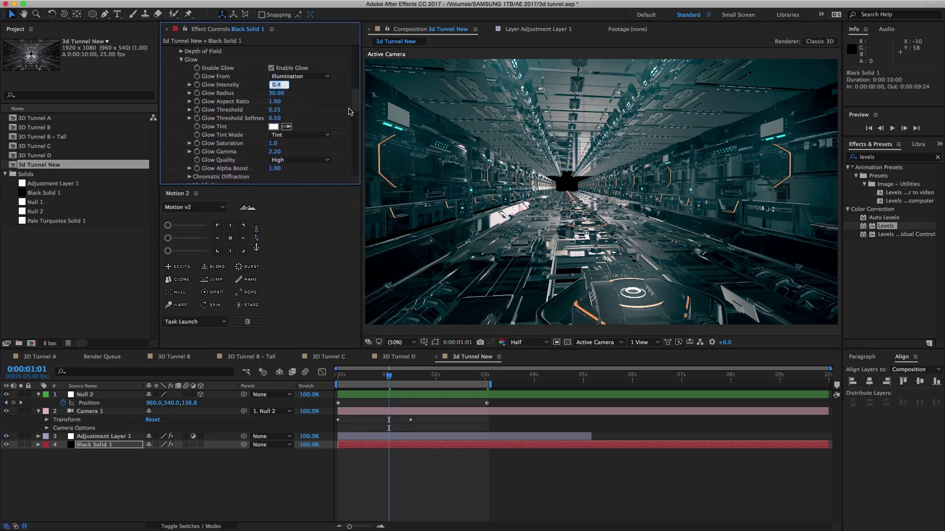
type("0.6")
key("Return")
left_click(116, 437)
left_click_drag(243, 168, 247, 169)
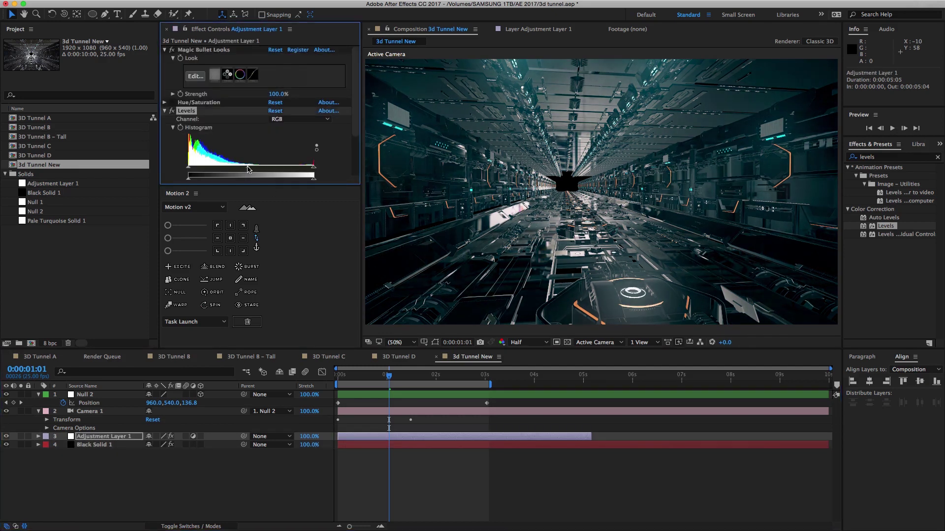
Check Camera 1's Depth of Field option, then play a preview of the graded tunnel.
left_click(46, 428)
left_click(88, 426)
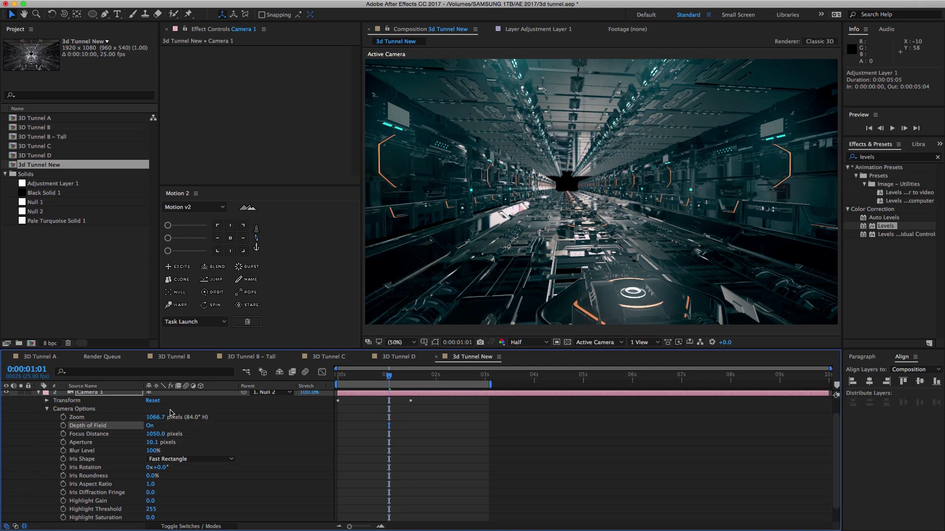
left_click(42, 392)
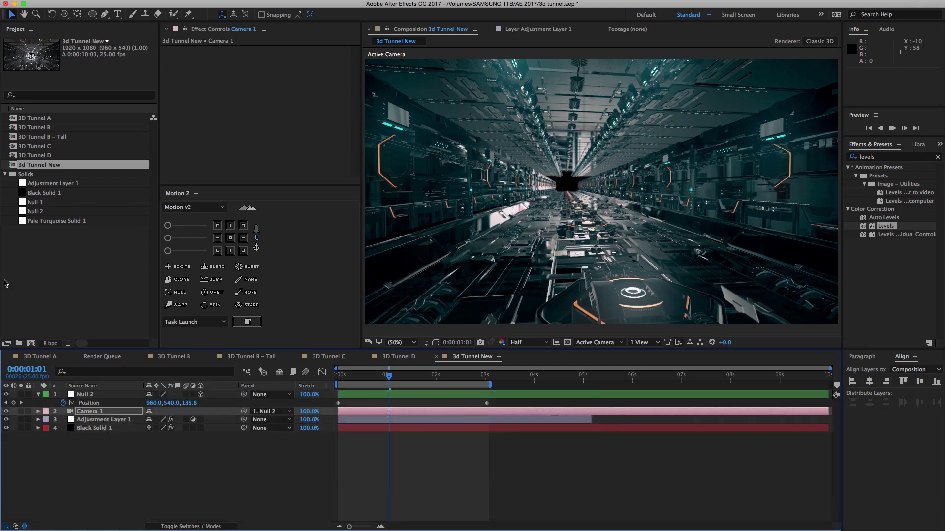
key("space")
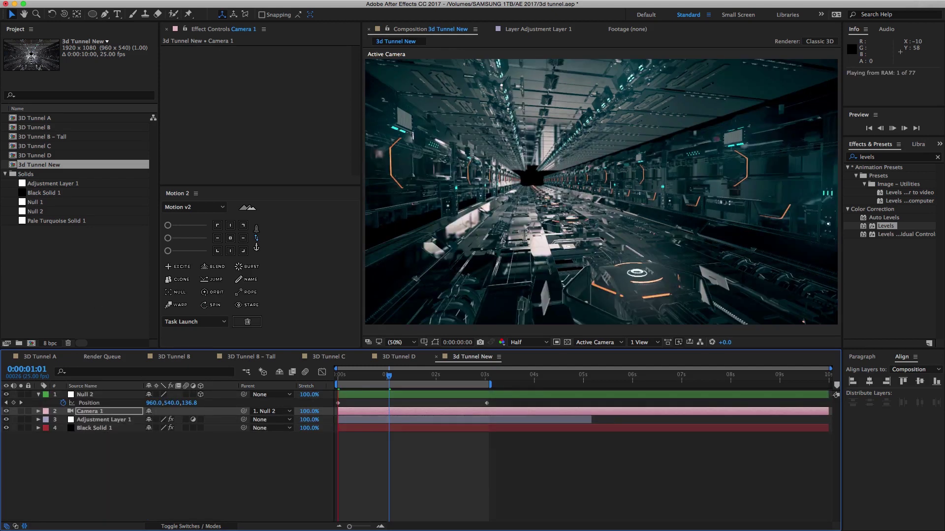